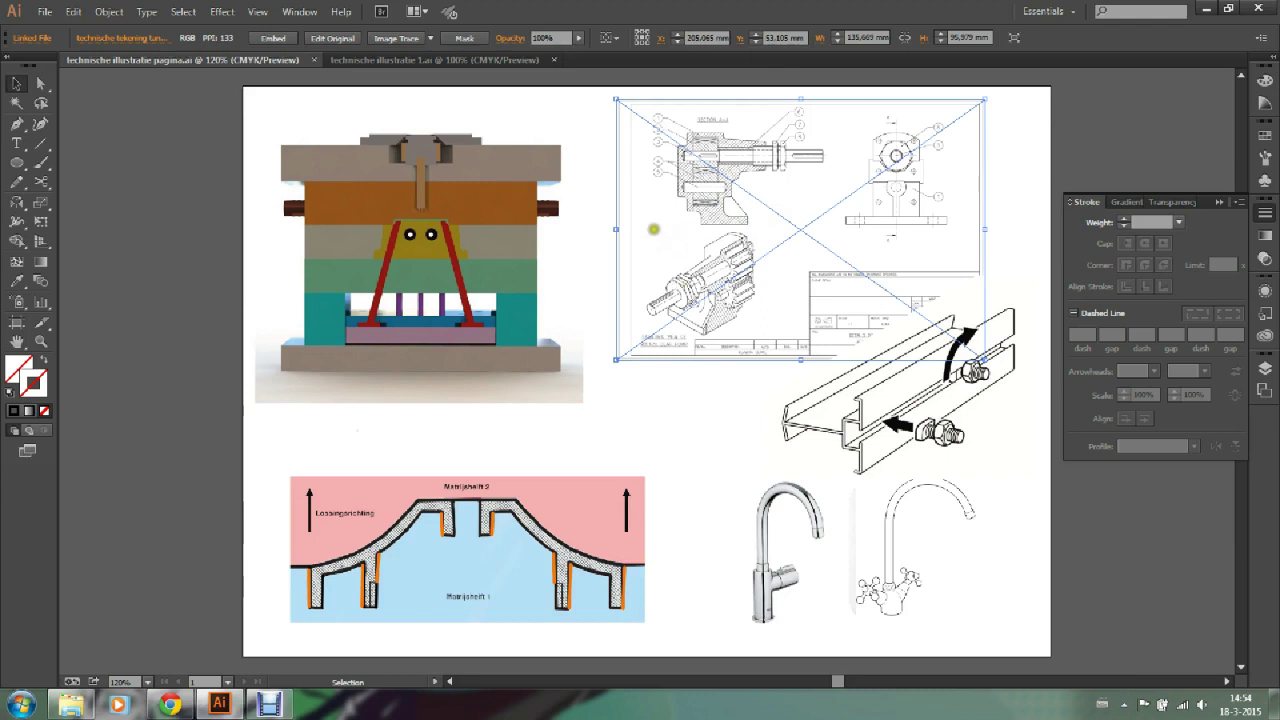
Step: Create a new A4 landscape document (297 × 210 mm) named 'technische illustratie 2'
{"action": "left_click", "coordinate": [757, 161]}
{"action": "left_click", "coordinate": [44, 12]}
{"action": "left_click", "coordinate": [72, 31]}
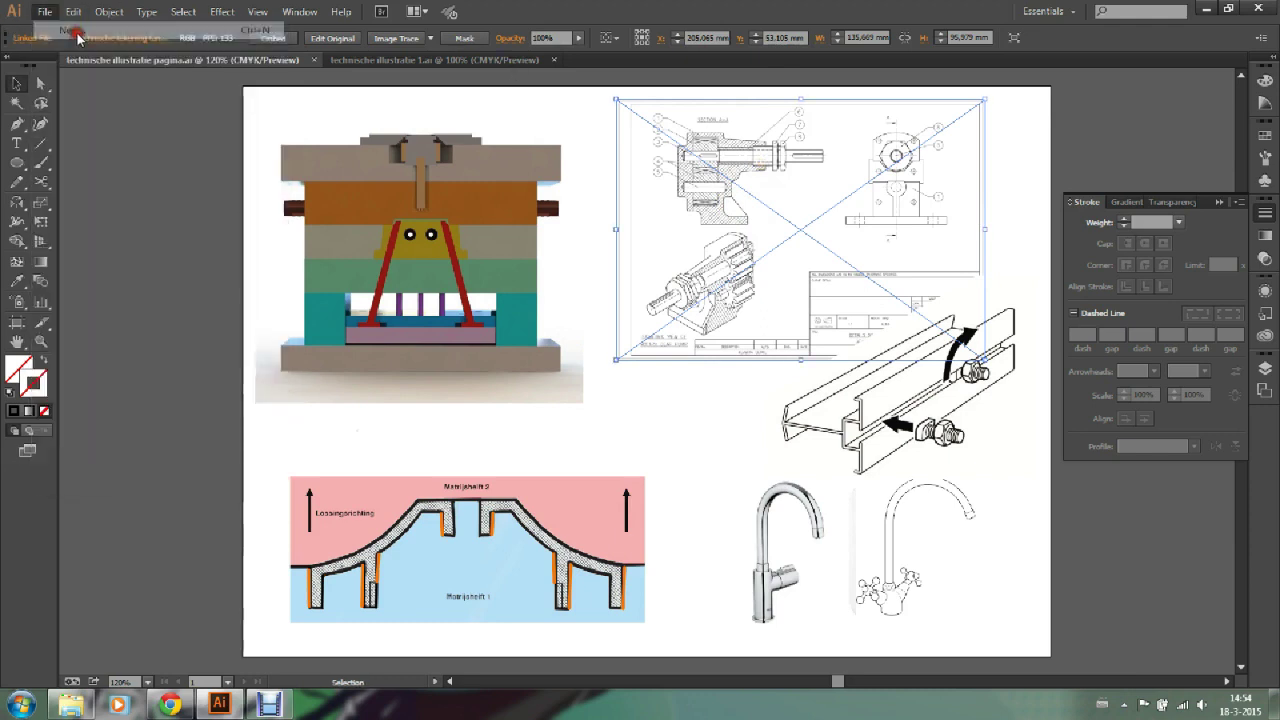
{"action": "type", "text": "technische illustratie 2"}
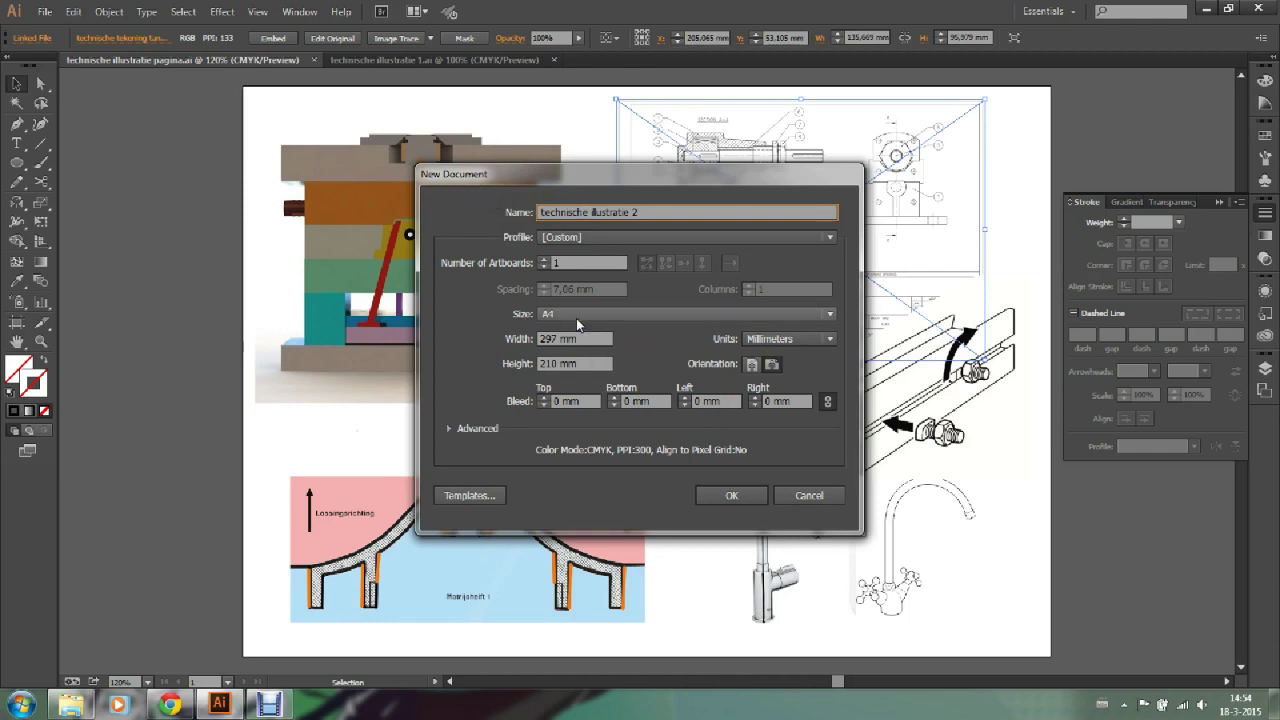
{"action": "left_click", "coordinate": [736, 499]}
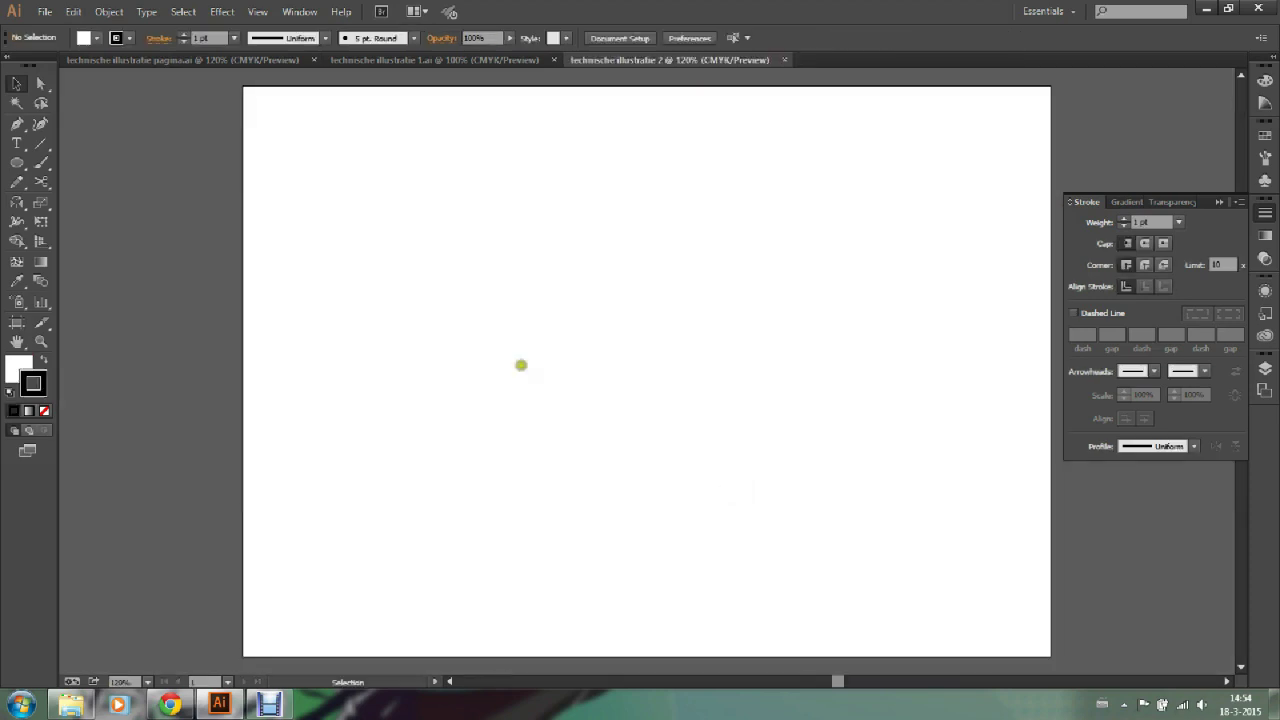
Step: Paste the pump drawing, scale it to about 228.55 × 161.69 mm and bring section A-A into view
{"action": "key", "text": "ctrl+v"}
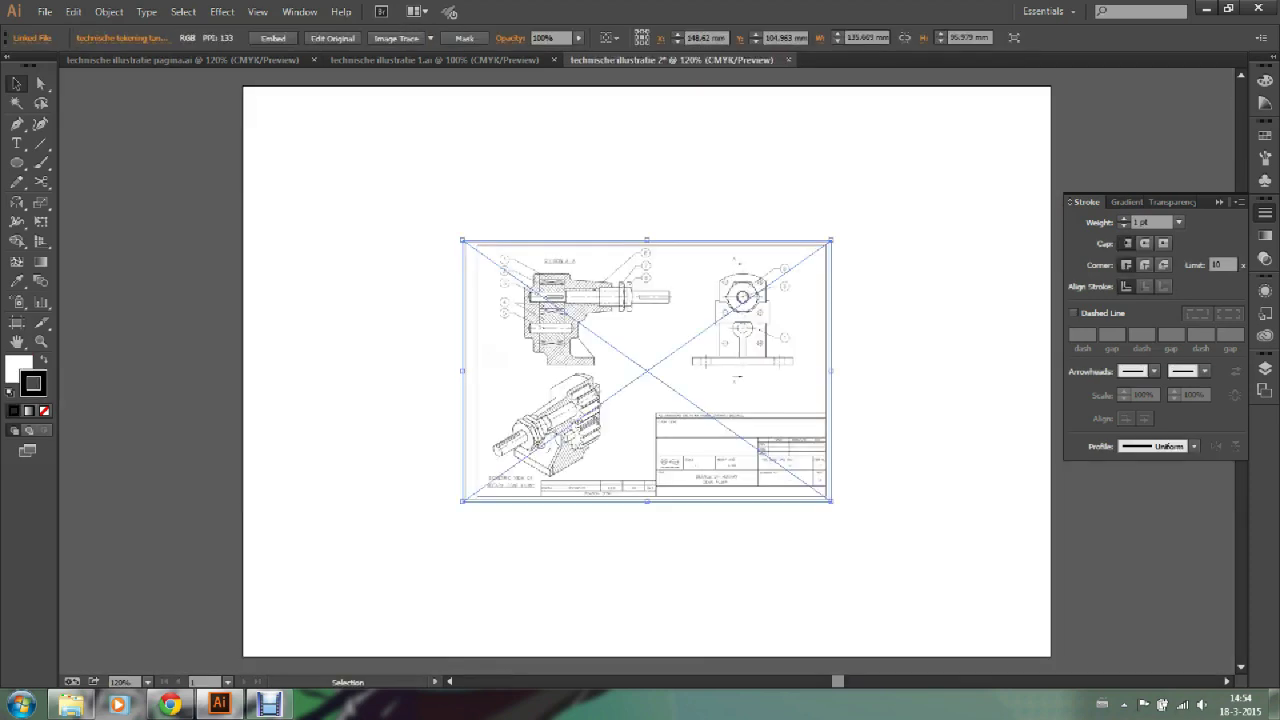
{"action": "mouse_move", "coordinate": [831, 239]}
{"action": "left_mouse_down"}
{"action": "mouse_move", "coordinate": [975, 182]}
{"action": "mouse_move", "coordinate": [937, 165]}
{"action": "left_mouse_up"}
{"action": "left_click_drag", "start_coordinate": [459, 500], "coordinate": [316, 604]}
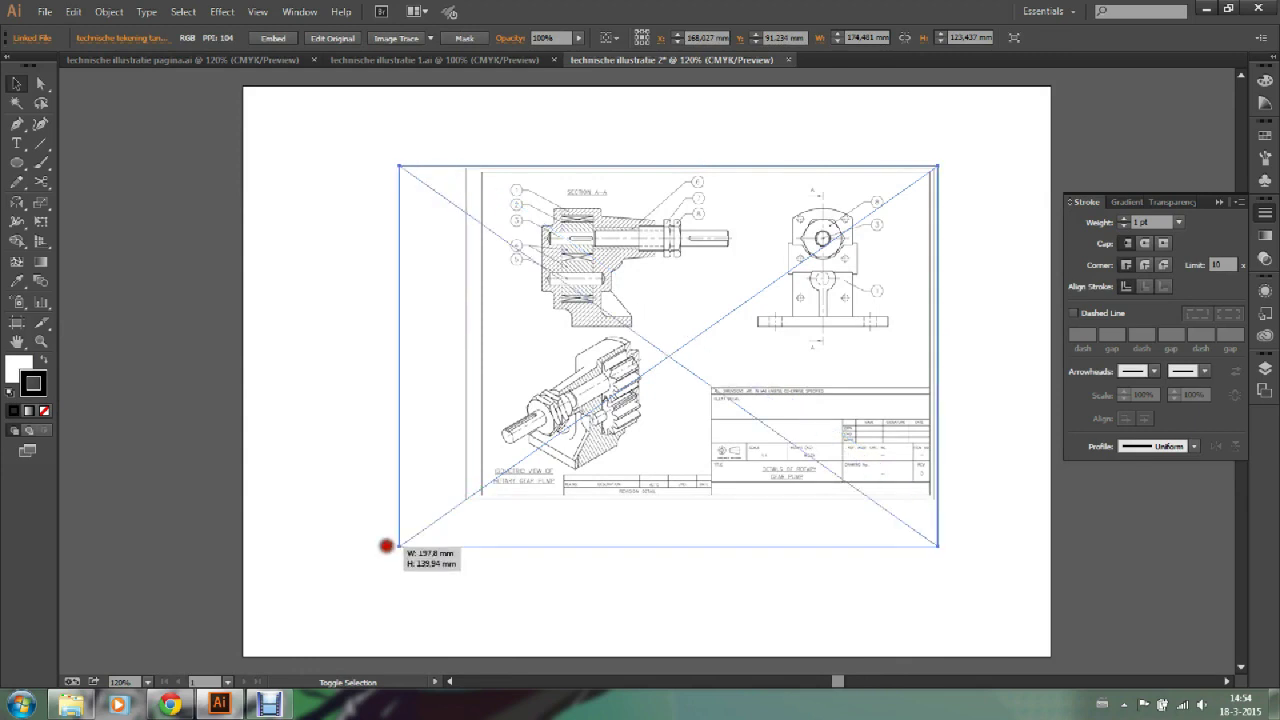
{"action": "left_click", "coordinate": [41, 341]}
{"action": "left_click", "coordinate": [512, 278]}
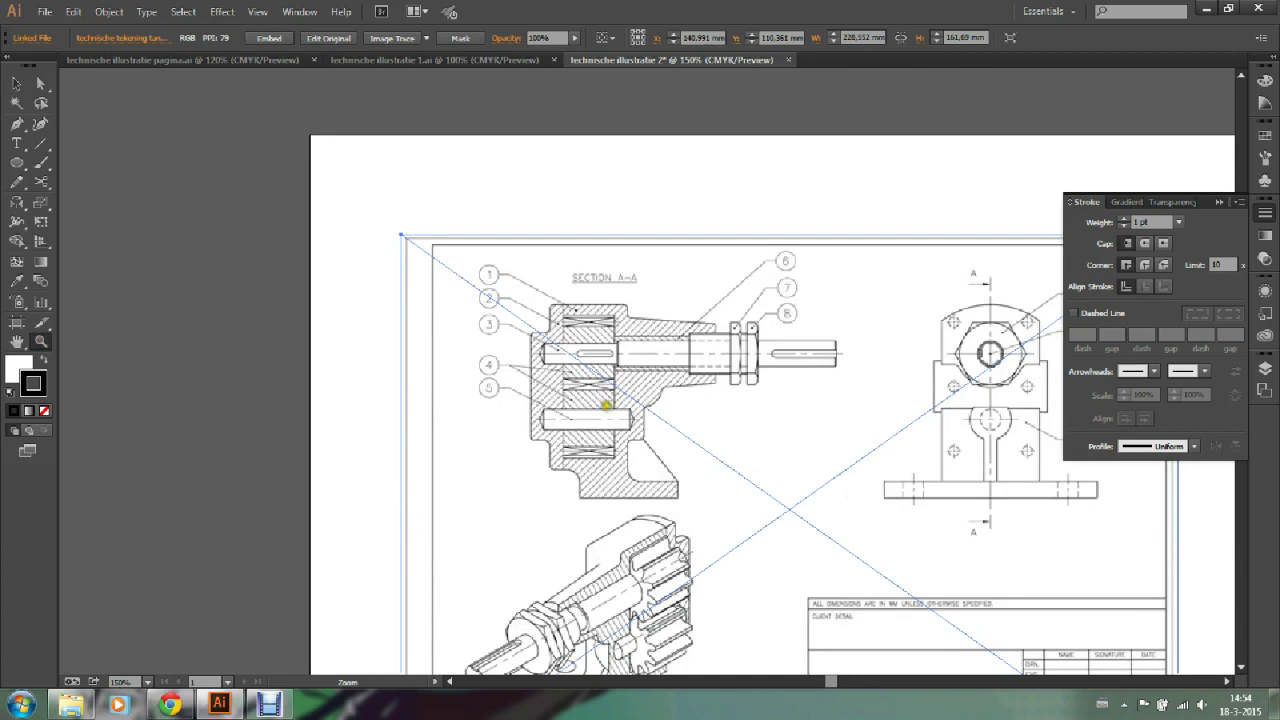
{"action": "left_click", "coordinate": [607, 405]}
{"action": "left_click", "coordinate": [748, 394]}
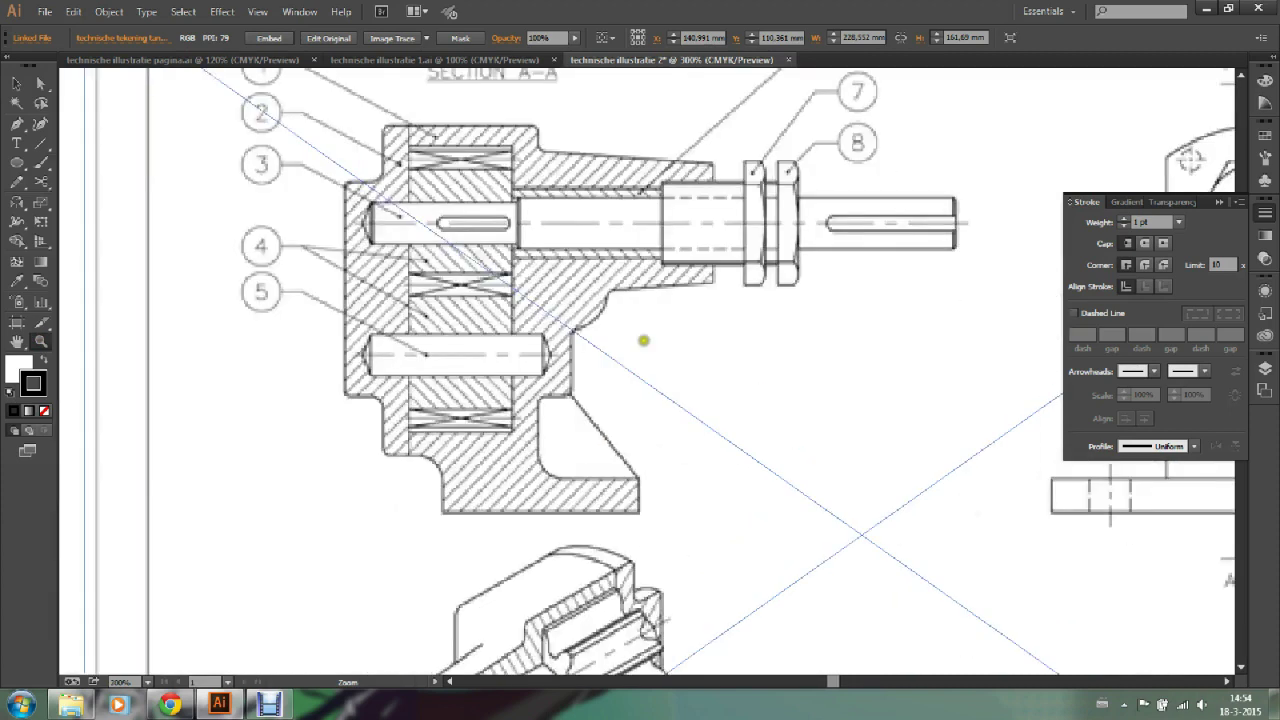
{"action": "left_click", "coordinate": [600, 248], "text": "alt"}
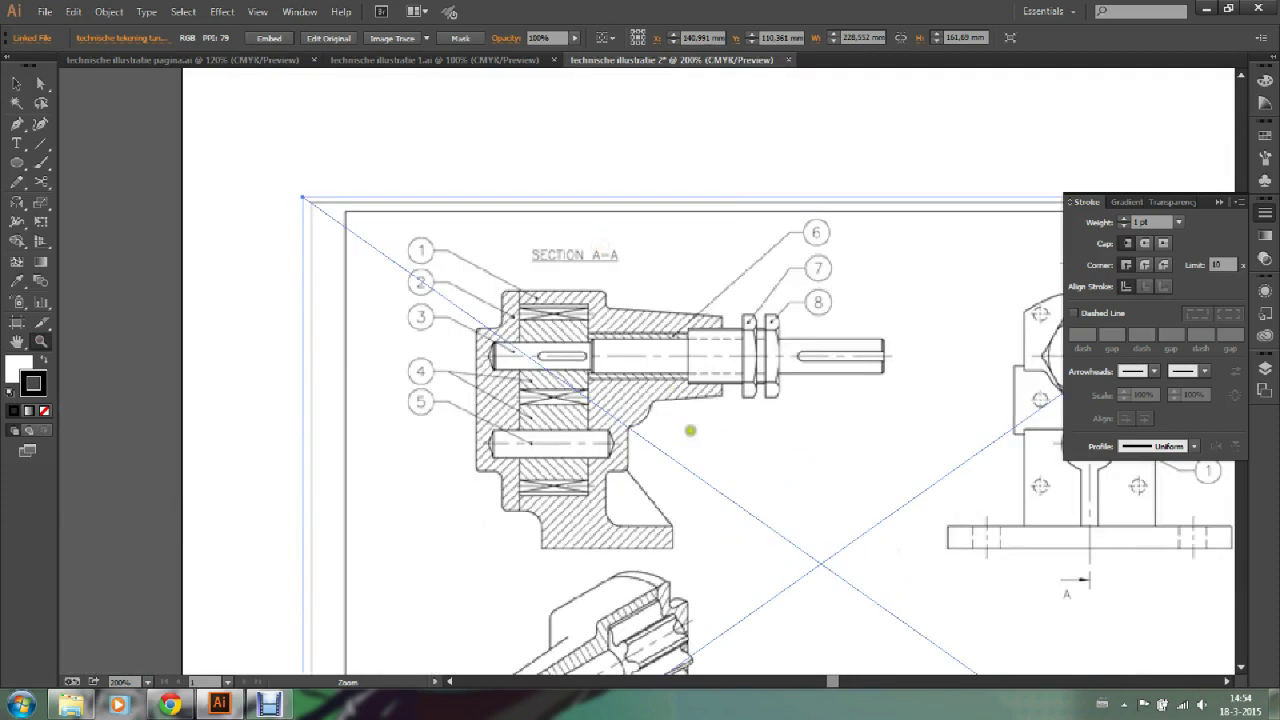
{"action": "left_click", "coordinate": [240, 289]}
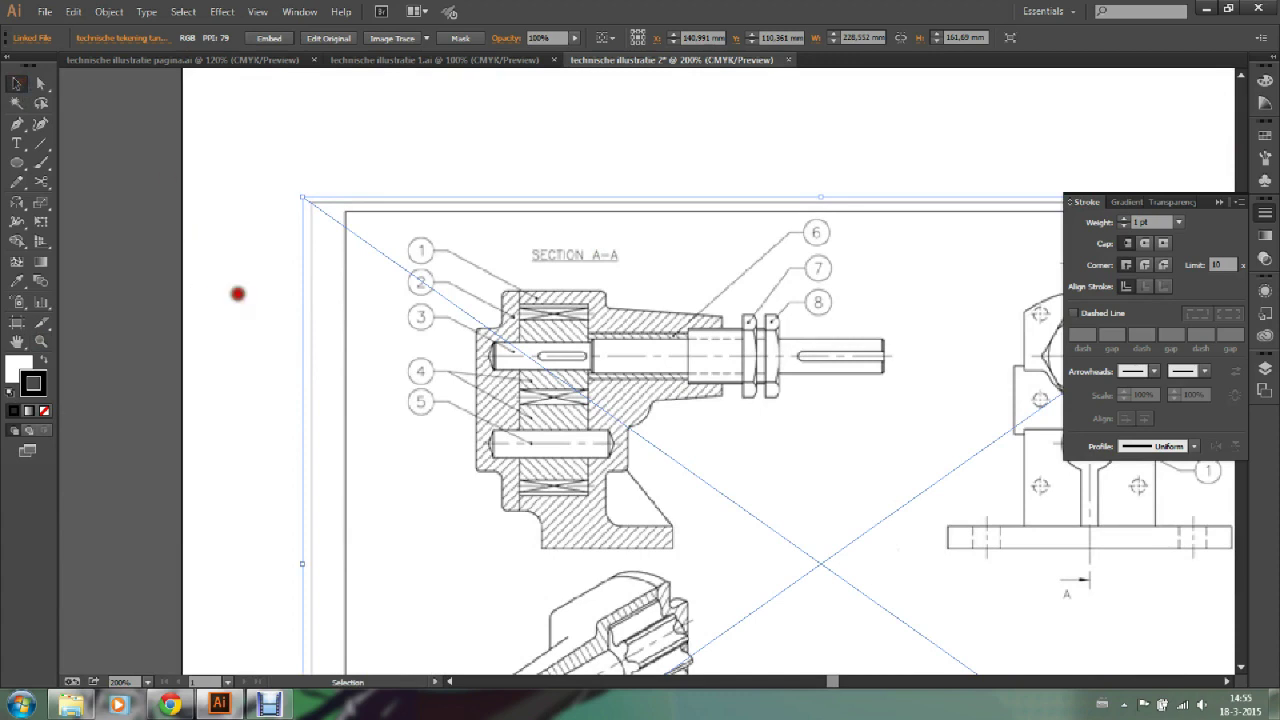
{"action": "mouse_move", "coordinate": [223, 355]}
{"action": "left_mouse_down"}
{"action": "mouse_move", "coordinate": [189, 304]}
{"action": "mouse_move", "coordinate": [120, 285]}
{"action": "left_mouse_up"}
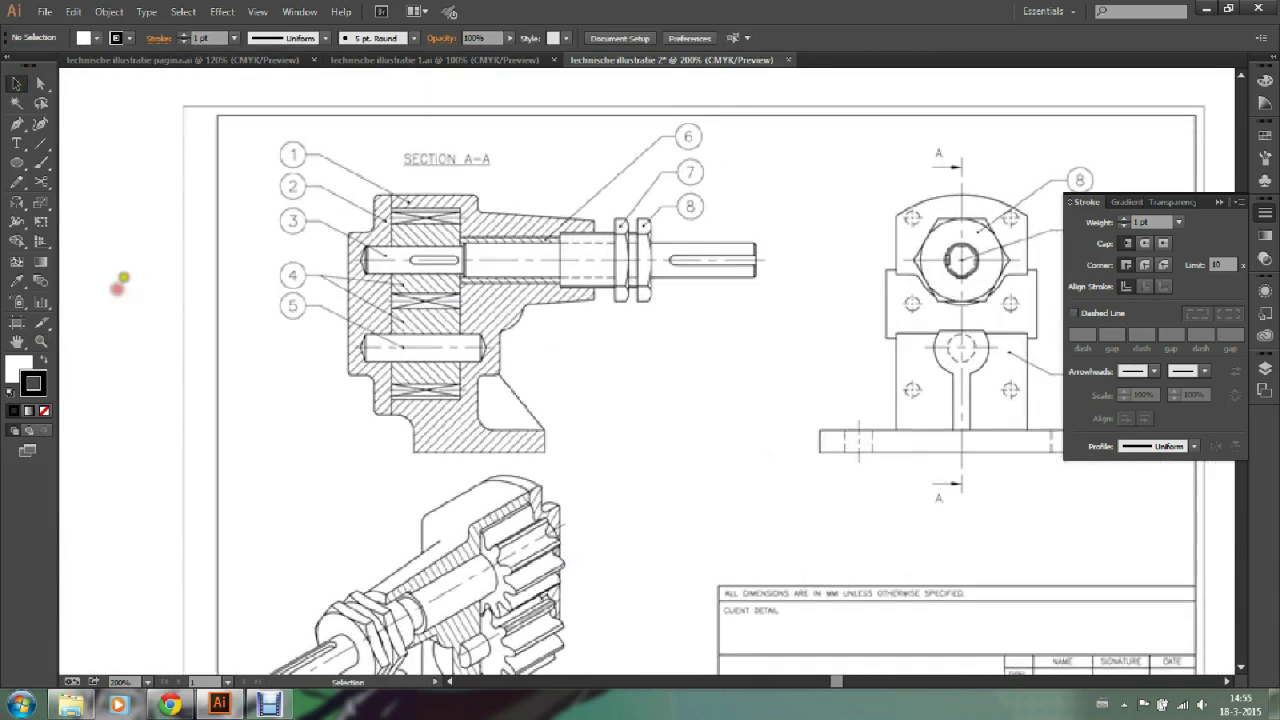
Step: Trace the housing's top edge in section A-A as a 1 pt, white-filled pen path
{"action": "left_click", "coordinate": [17, 125]}
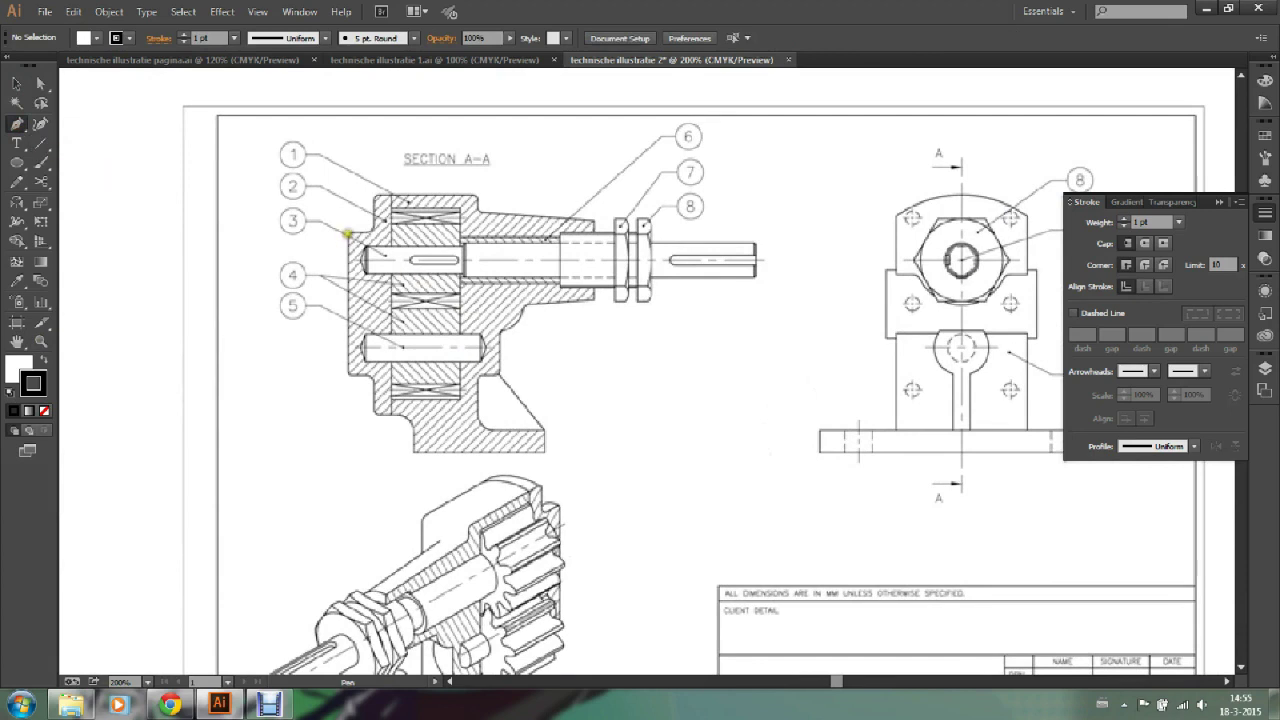
{"action": "mouse_move", "coordinate": [347, 233]}
{"action": "left_mouse_down"}
{"action": "mouse_move", "coordinate": [371, 230]}
{"action": "mouse_move", "coordinate": [377, 192]}
{"action": "mouse_move", "coordinate": [594, 222]}
{"action": "left_mouse_up"}
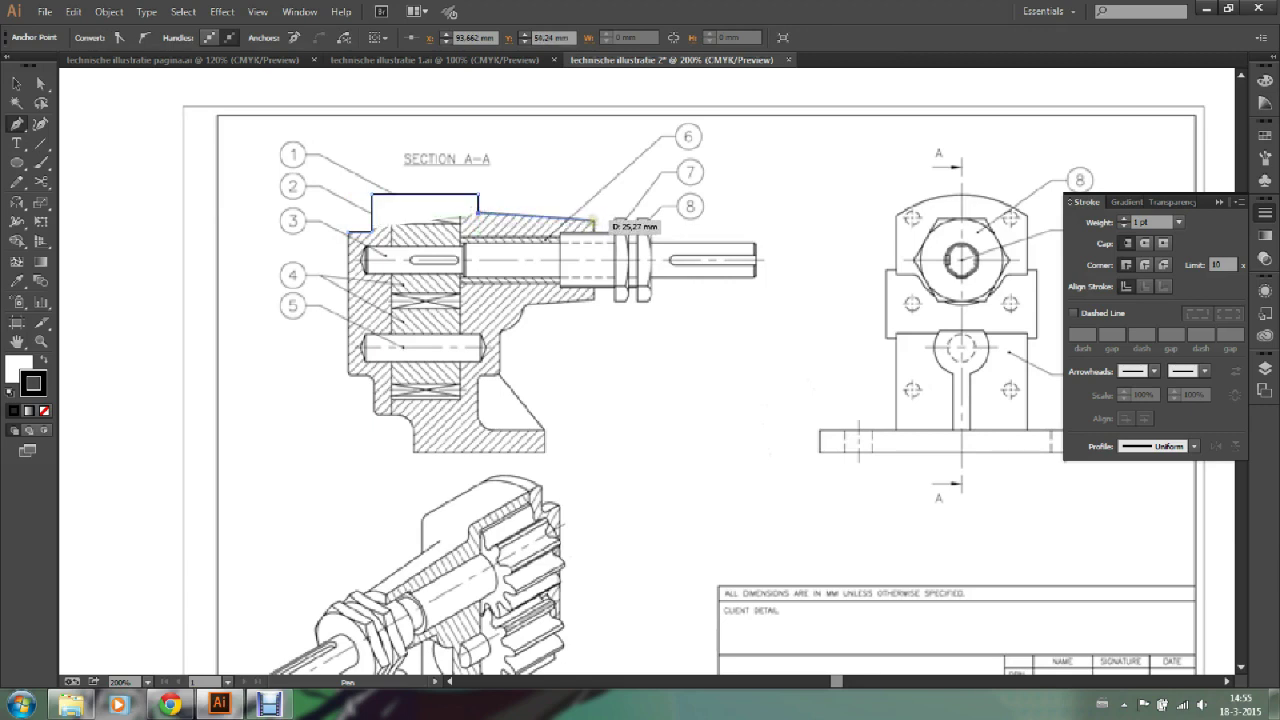
{"action": "left_click_drag", "start_coordinate": [593, 222], "coordinate": [612, 251]}
{"action": "left_click", "coordinate": [594, 229]}
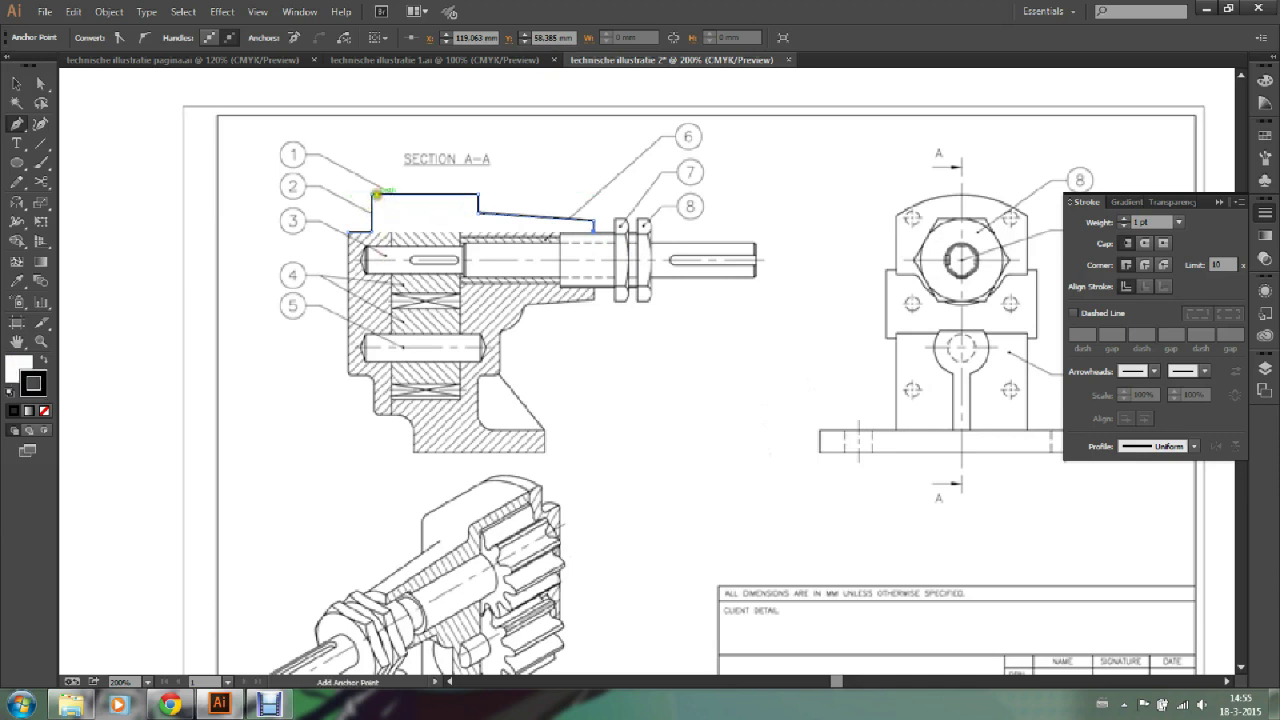
{"action": "left_click", "coordinate": [41, 341]}
{"action": "left_click", "coordinate": [462, 209]}
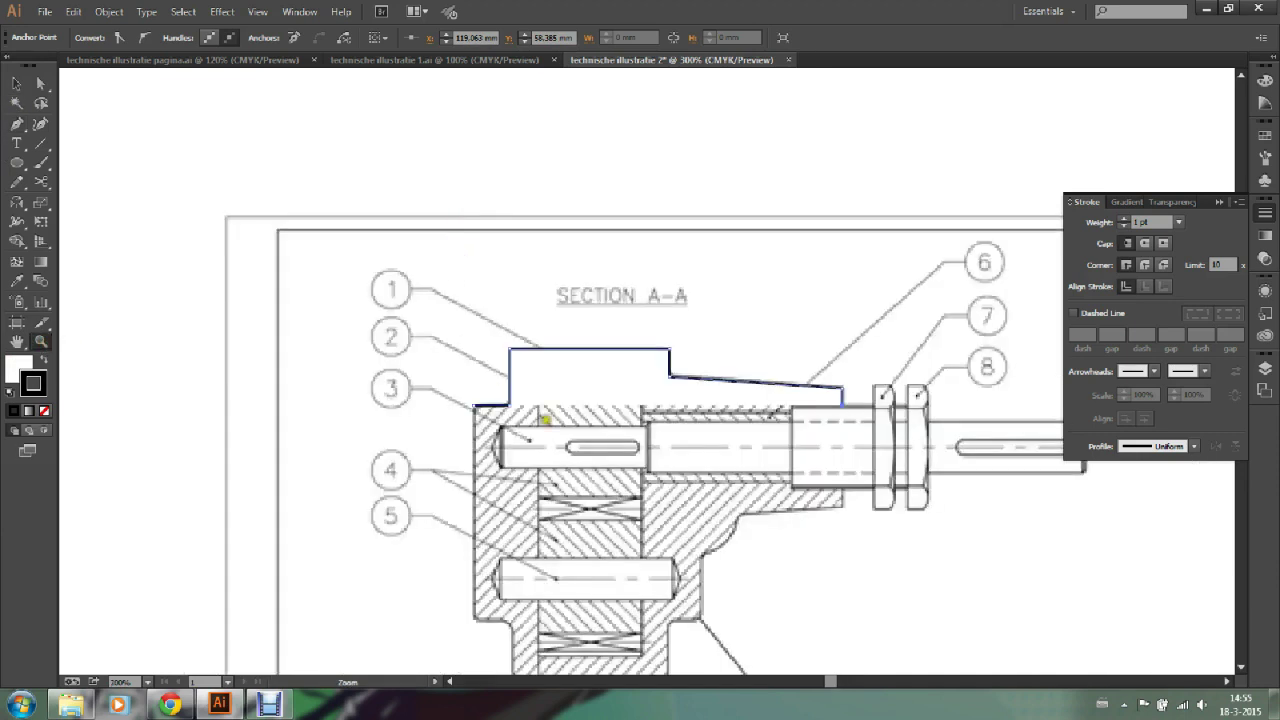
{"action": "left_click", "coordinate": [608, 403]}
{"action": "left_click", "coordinate": [16, 83]}
{"action": "left_click_drag", "start_coordinate": [474, 426], "coordinate": [316, 314]}
{"action": "mouse_move", "coordinate": [421, 234]}
{"action": "left_mouse_down"}
{"action": "mouse_move", "coordinate": [441, 312]}
{"action": "mouse_move", "coordinate": [417, 214]}
{"action": "left_mouse_up"}
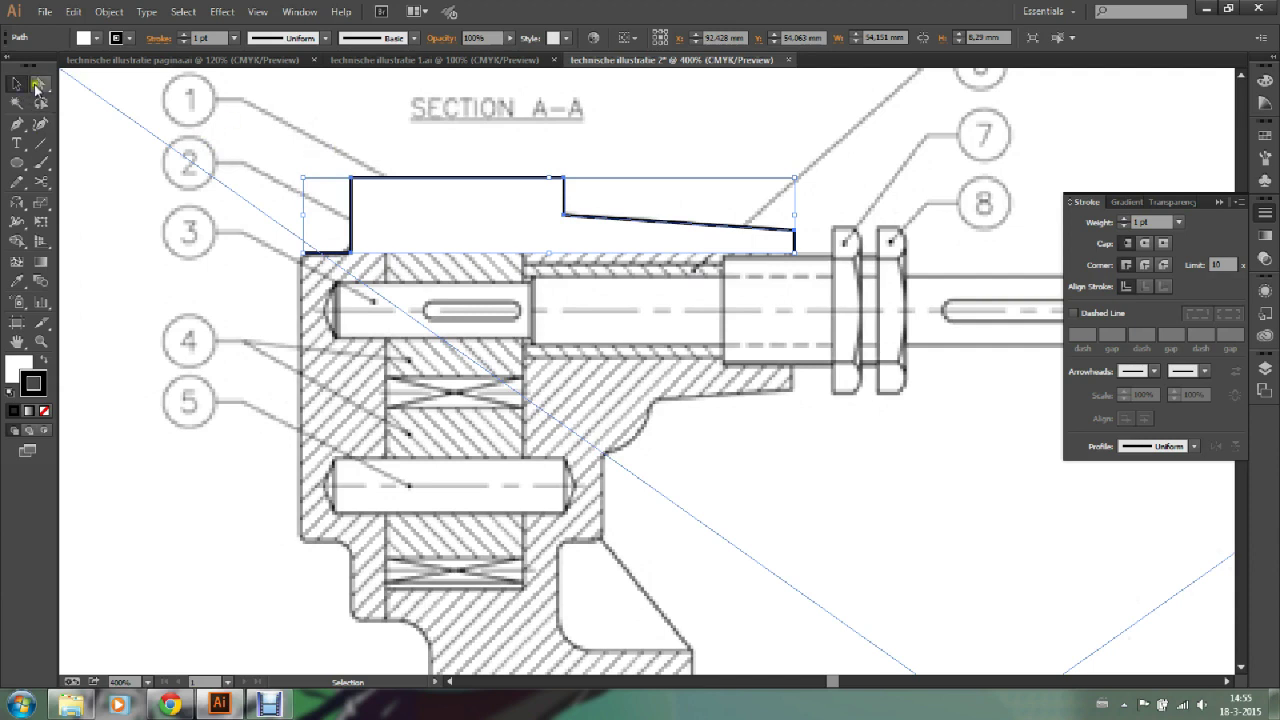
{"action": "left_click", "coordinate": [40, 84]}
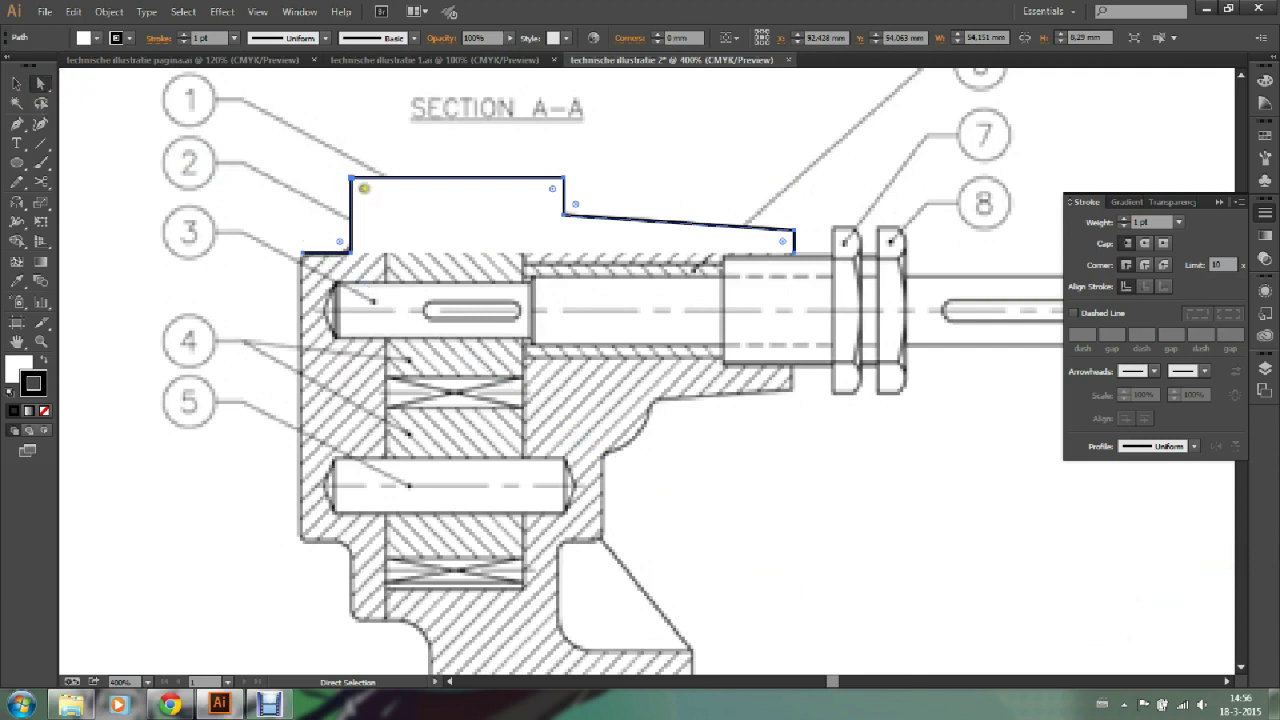
{"action": "left_click_drag", "start_coordinate": [362, 187], "coordinate": [380, 210]}
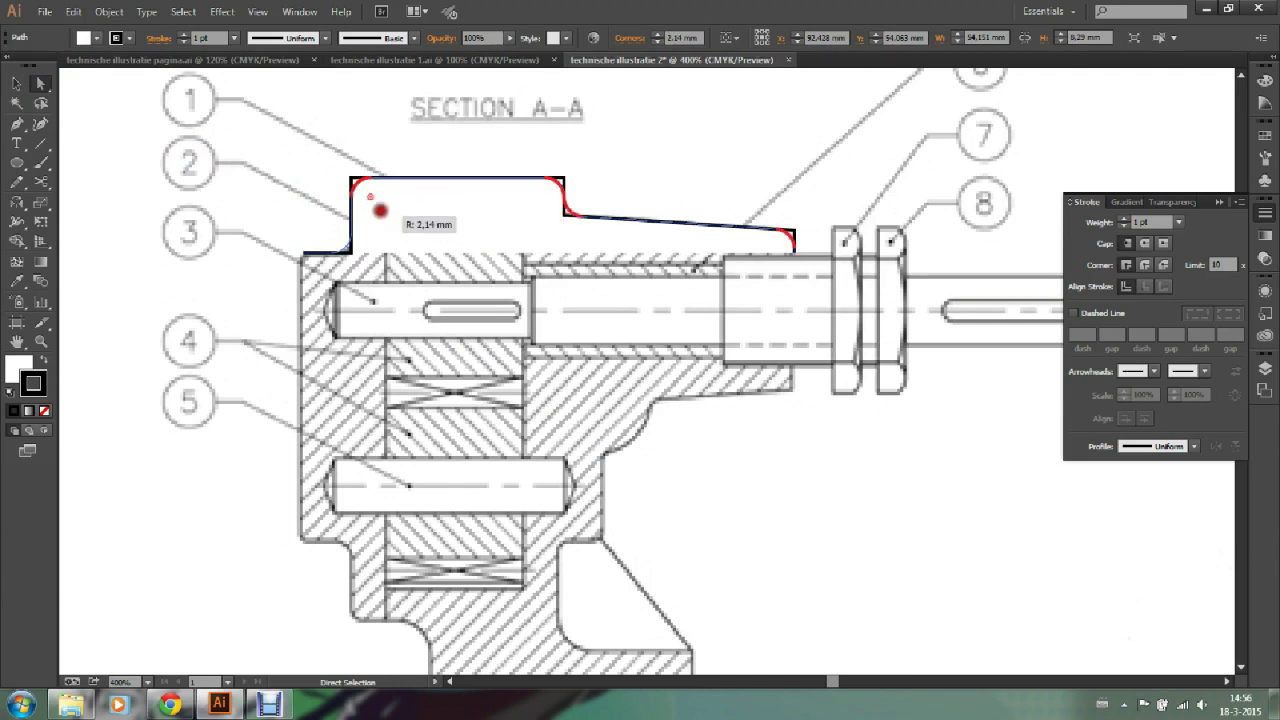
{"action": "left_click_drag", "start_coordinate": [380, 210], "coordinate": [362, 190]}
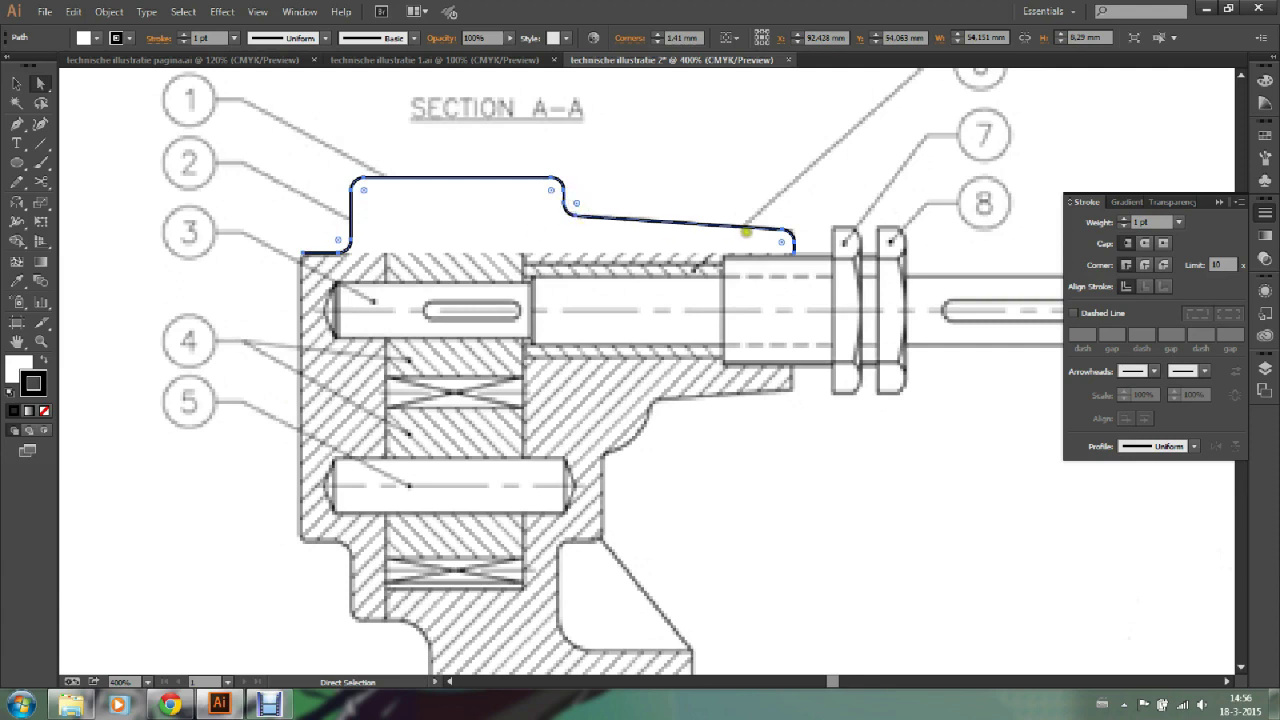
{"action": "left_click_drag", "start_coordinate": [362, 189], "coordinate": [359, 187]}
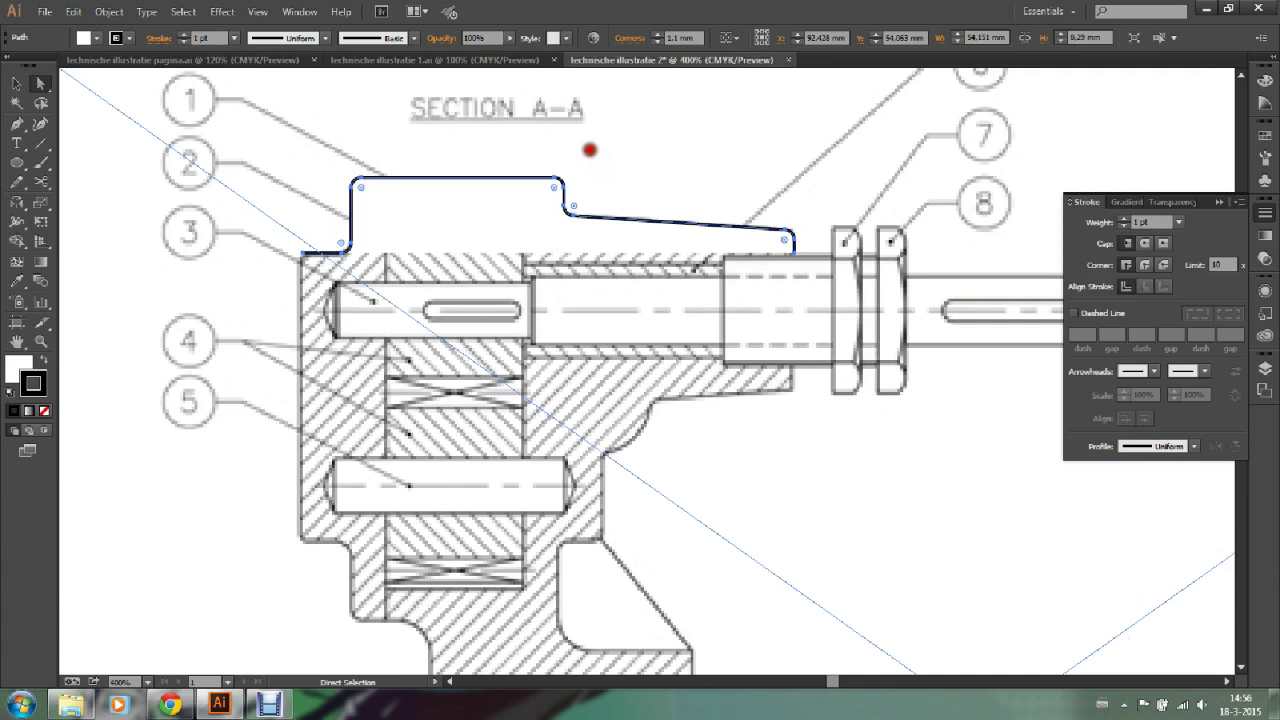
{"action": "left_click", "coordinate": [590, 150]}
{"action": "left_click", "coordinate": [553, 186]}
{"action": "left_click_drag", "start_coordinate": [552, 188], "coordinate": [551, 189]}
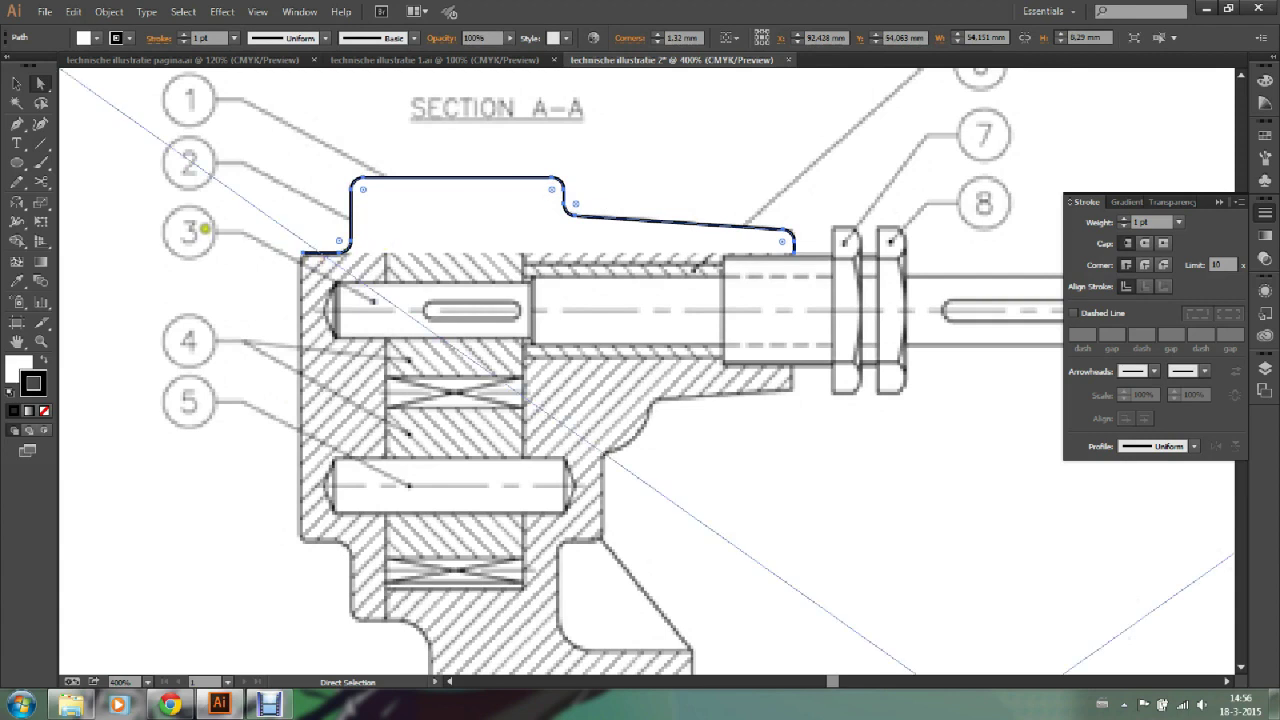
{"action": "left_click", "coordinate": [16, 83]}
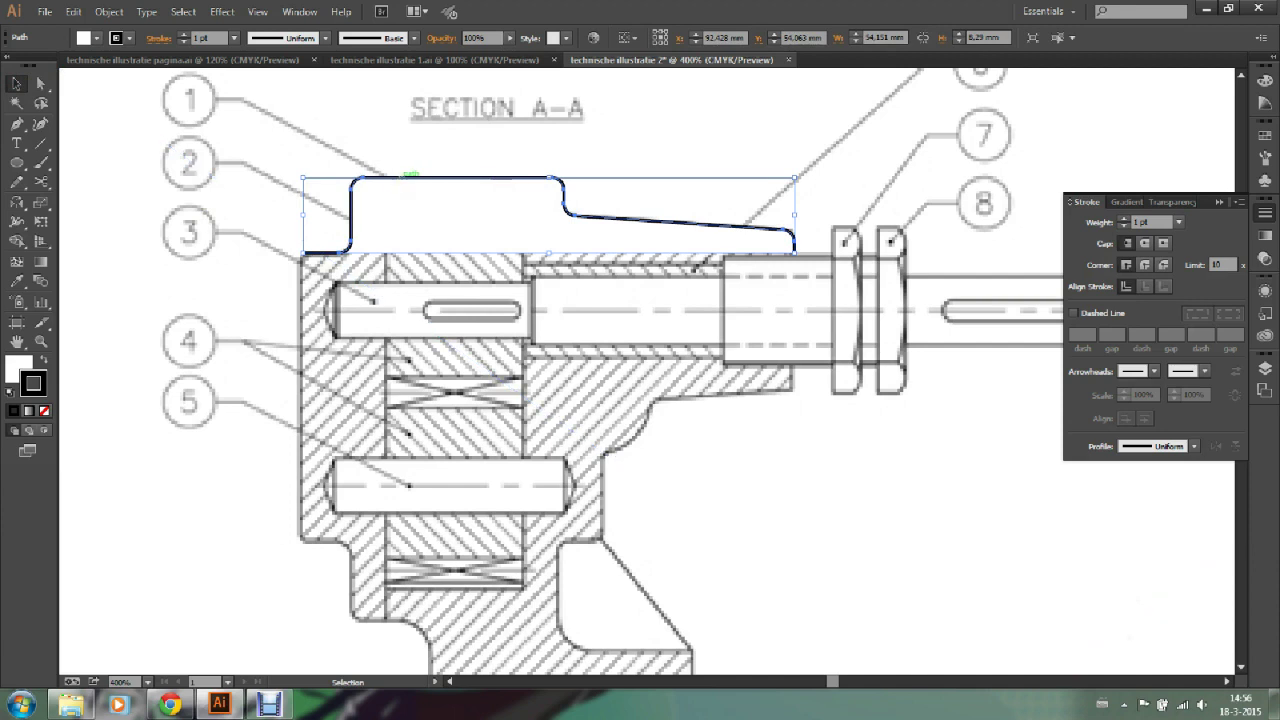
{"action": "left_click", "coordinate": [435, 179]}
{"action": "key", "text": "a"}
{"action": "key", "text": "ctrl+z"}
{"action": "key", "text": "v"}
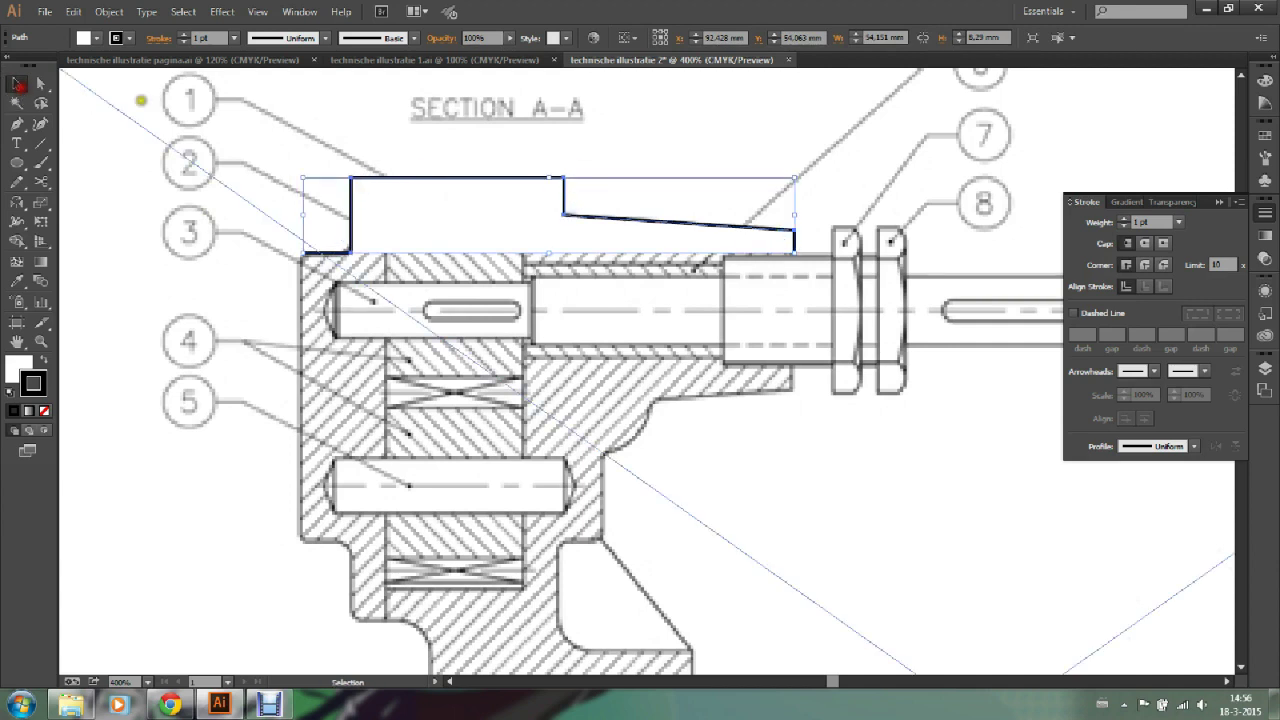
Step: Apply a Round Corners effect with a 1,5 mm radius to the traced housing outline
{"action": "left_click", "coordinate": [263, 103]}
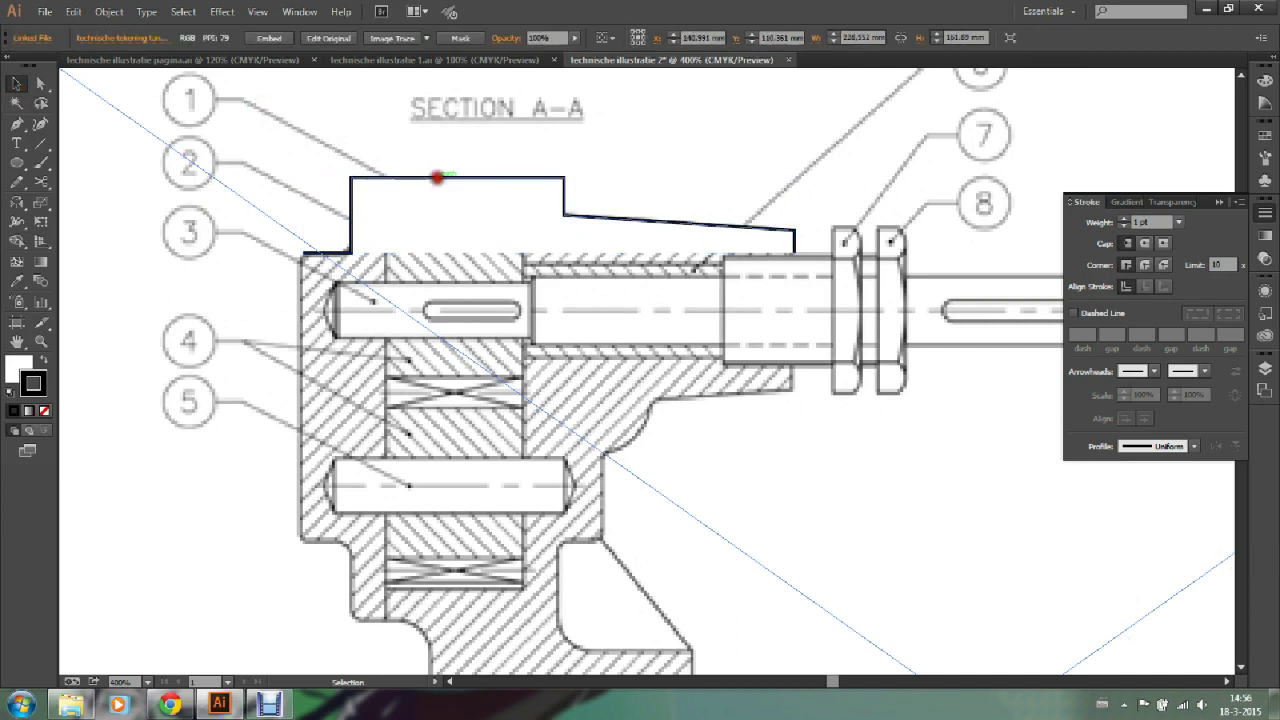
{"action": "left_click", "coordinate": [437, 177]}
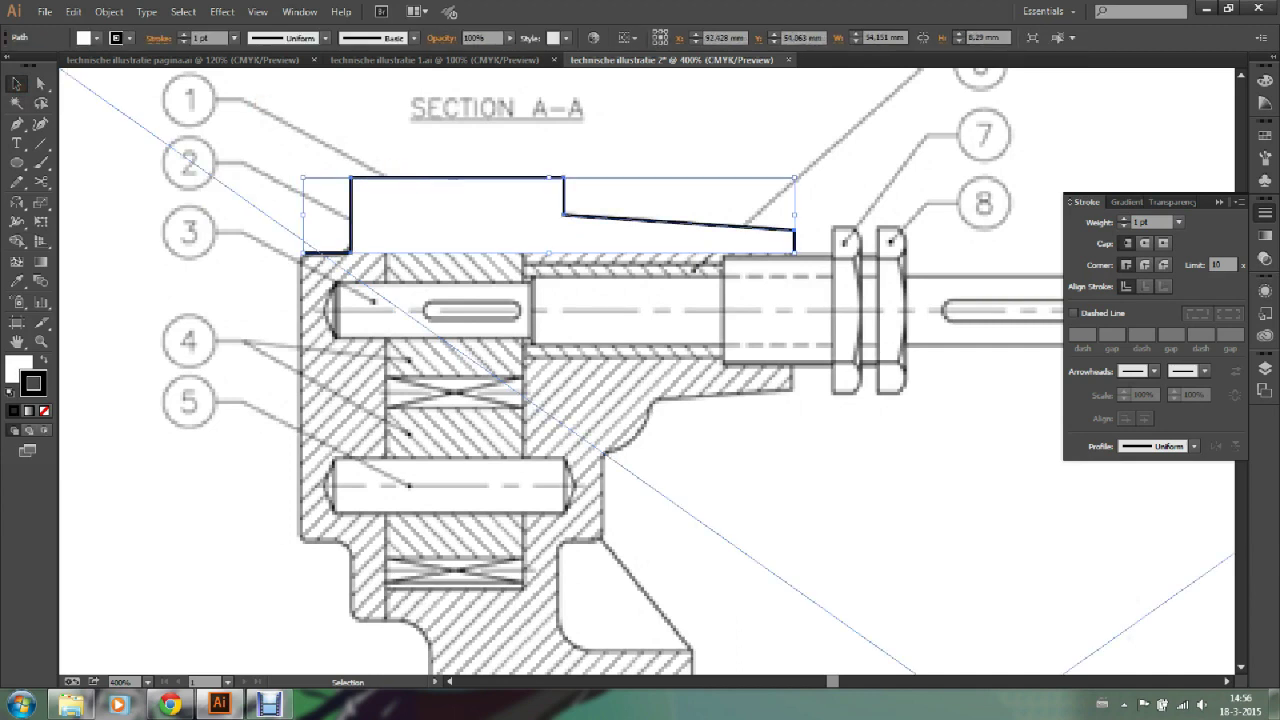
{"action": "left_click", "coordinate": [221, 12]}
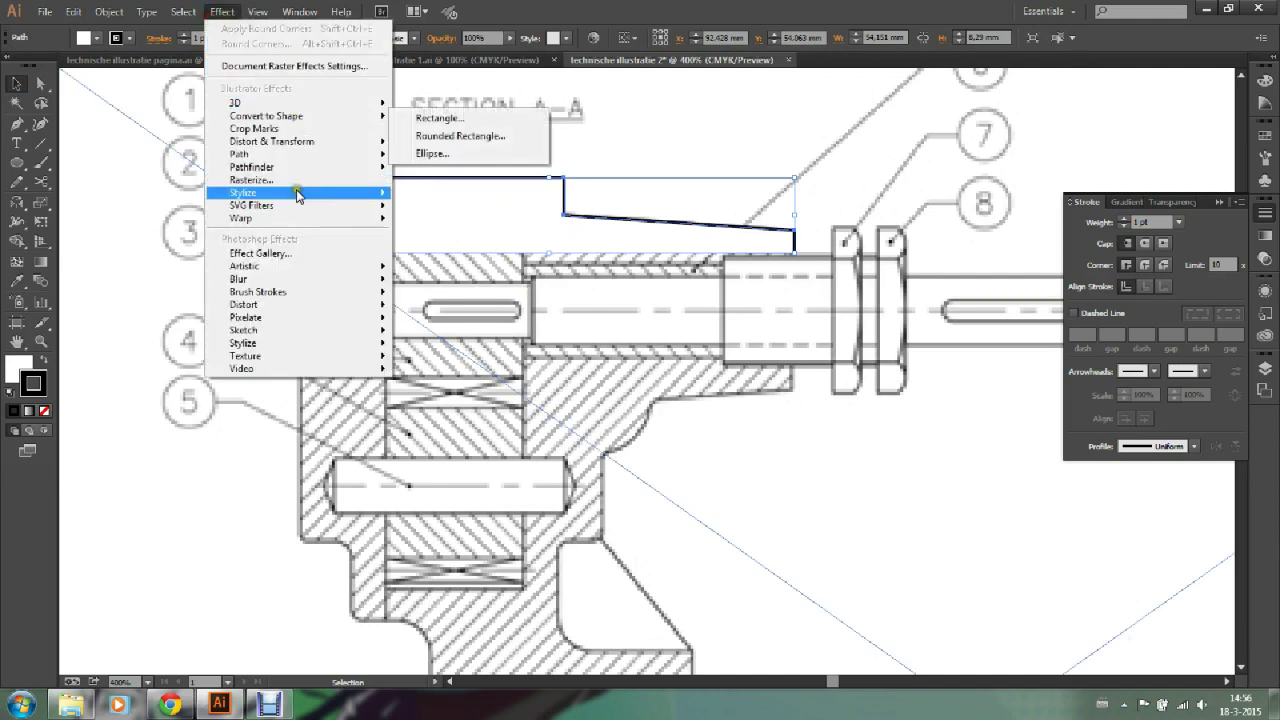
{"action": "mouse_move", "coordinate": [243, 192]}
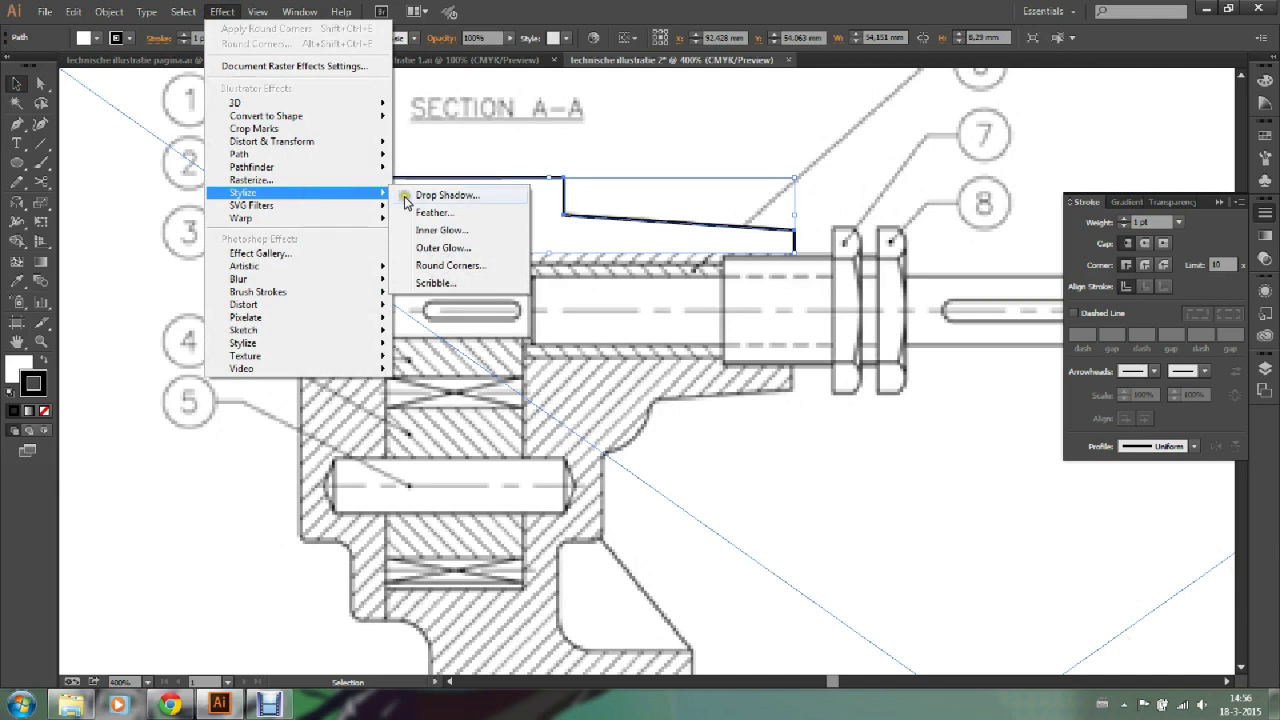
{"action": "left_click", "coordinate": [462, 268]}
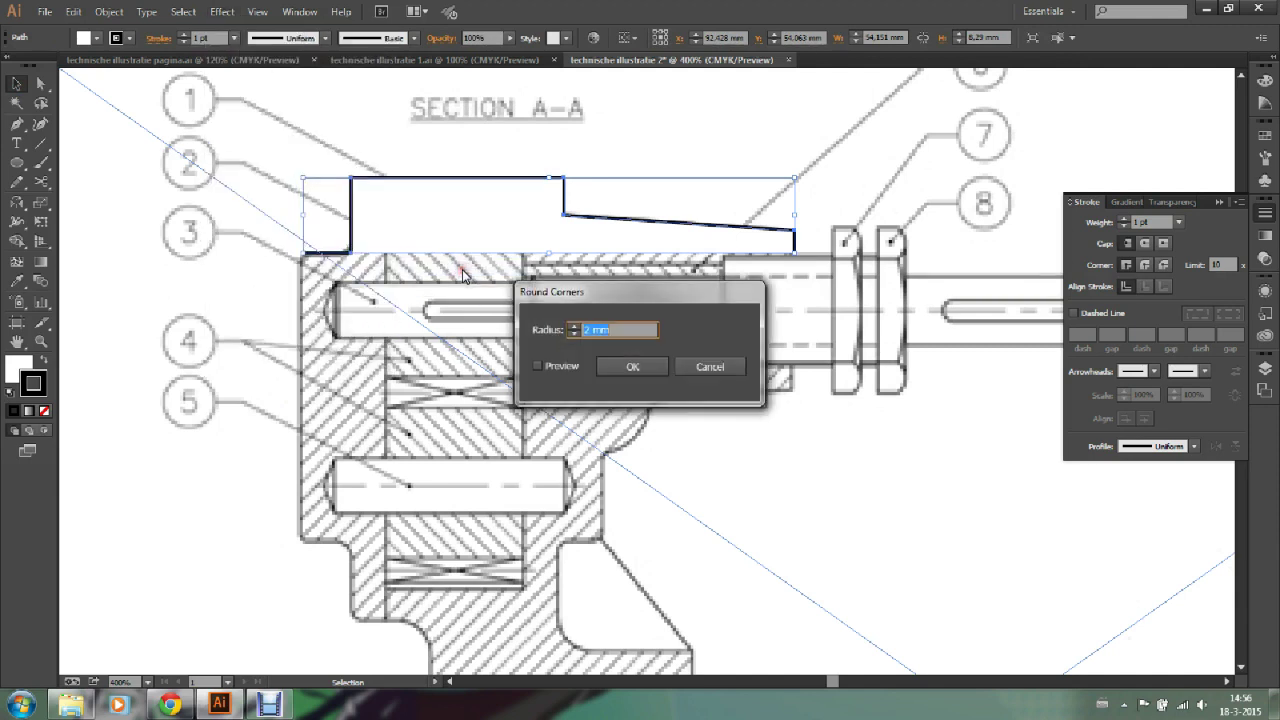
{"action": "left_click", "coordinate": [571, 327]}
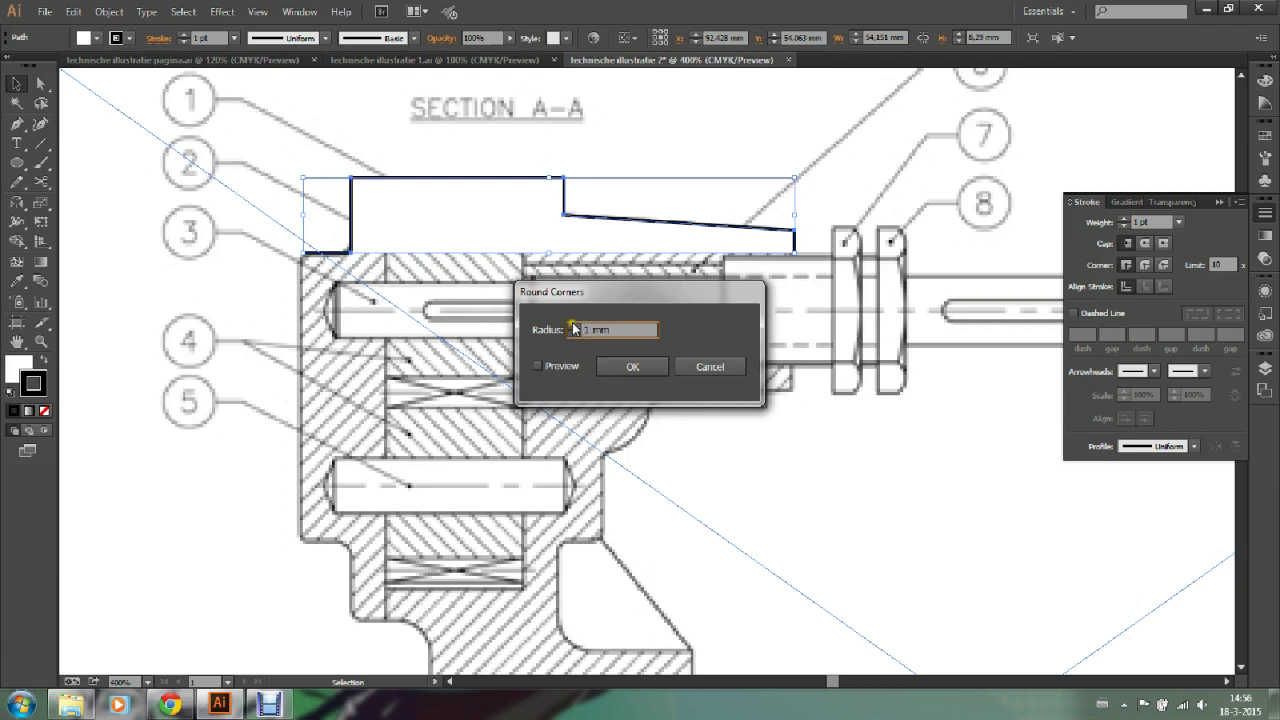
{"action": "left_click", "coordinate": [538, 366]}
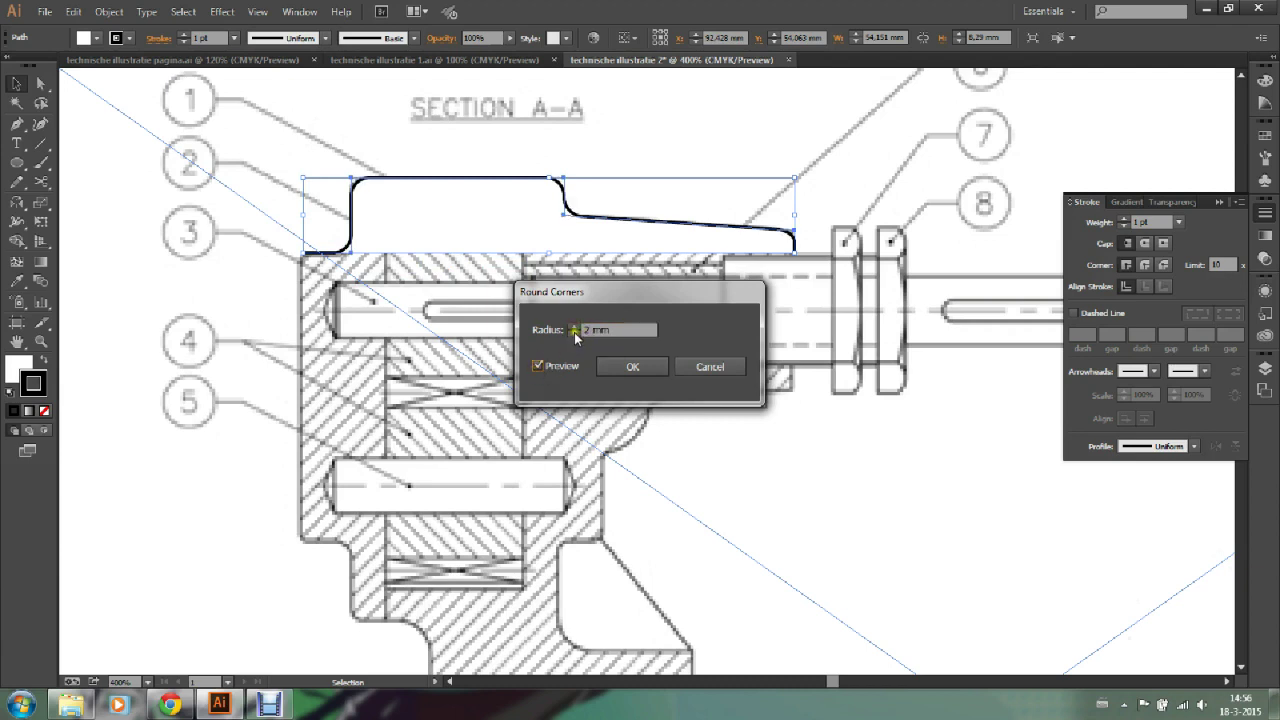
{"action": "left_click", "coordinate": [573, 333]}
{"action": "left_click", "coordinate": [586, 328]}
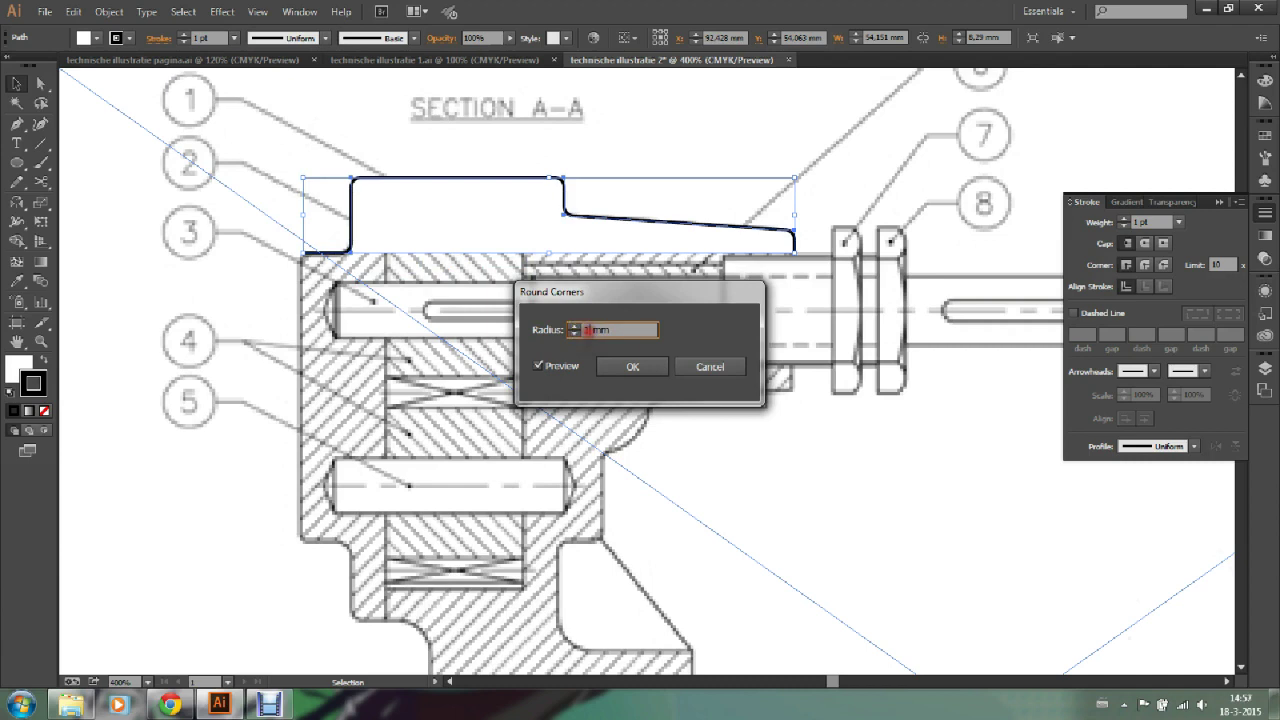
{"action": "type", "text": ",5"}
{"action": "left_click", "coordinate": [625, 324]}
{"action": "left_click", "coordinate": [627, 383]}
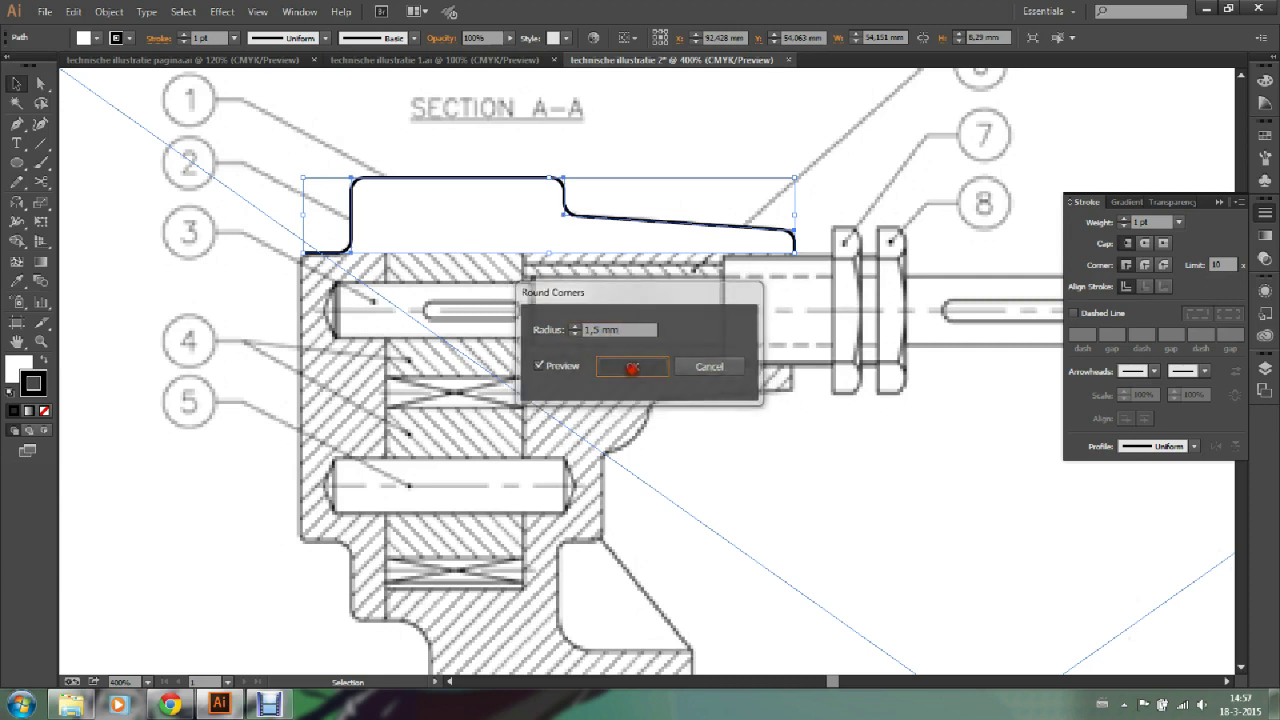
{"action": "left_click", "coordinate": [186, 126]}
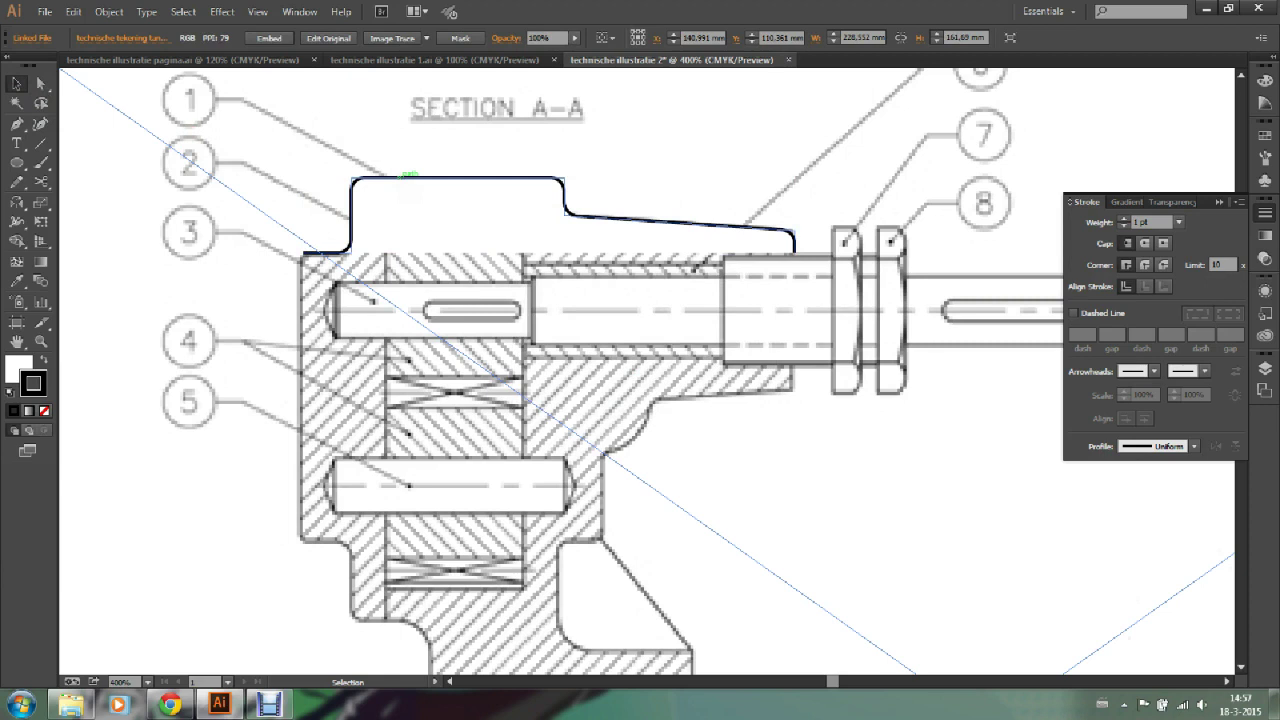
Step: Trace the housing outline from its left edge across the stepped top and down the right end
{"action": "left_click", "coordinate": [401, 177]}
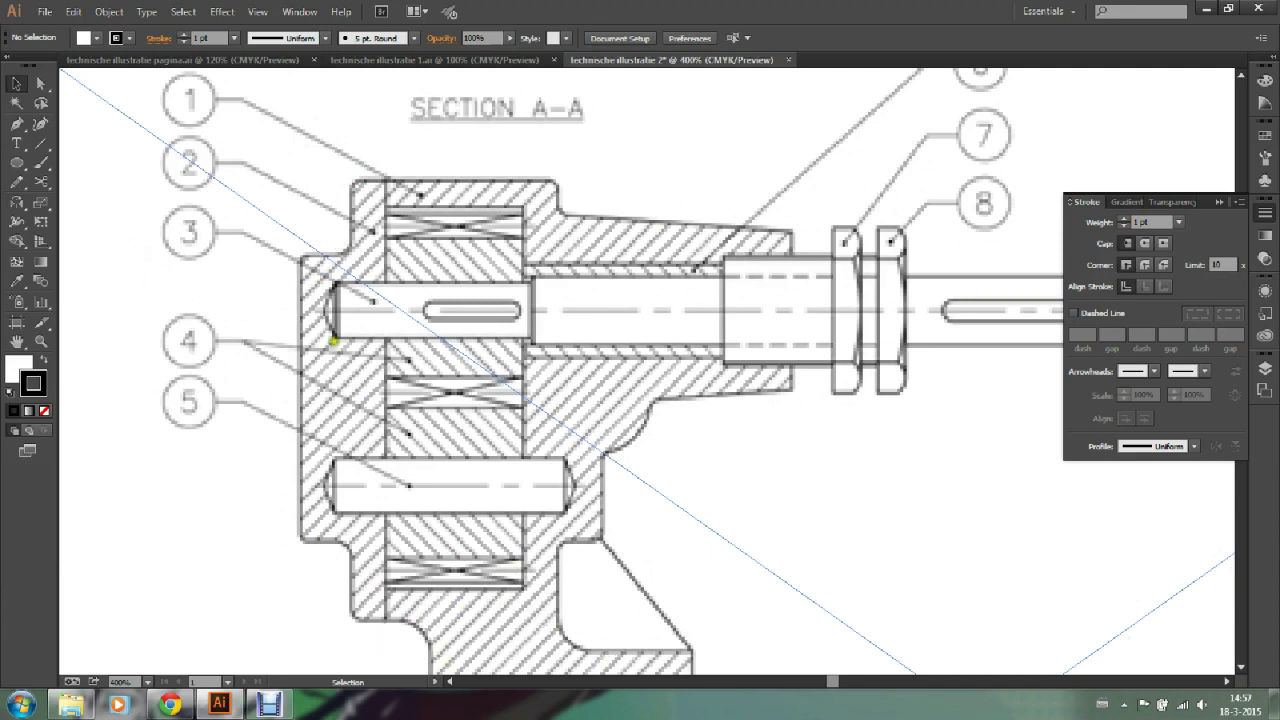
{"action": "left_click", "coordinate": [17, 124]}
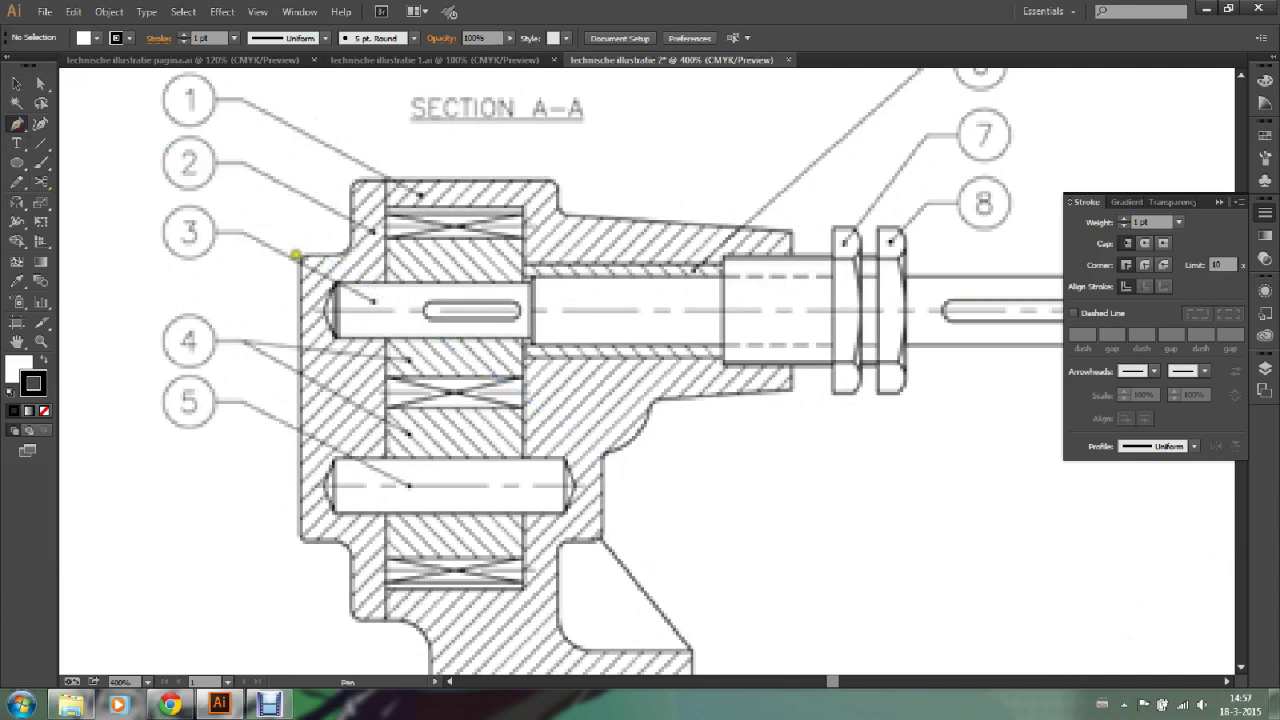
{"action": "left_click", "coordinate": [298, 257]}
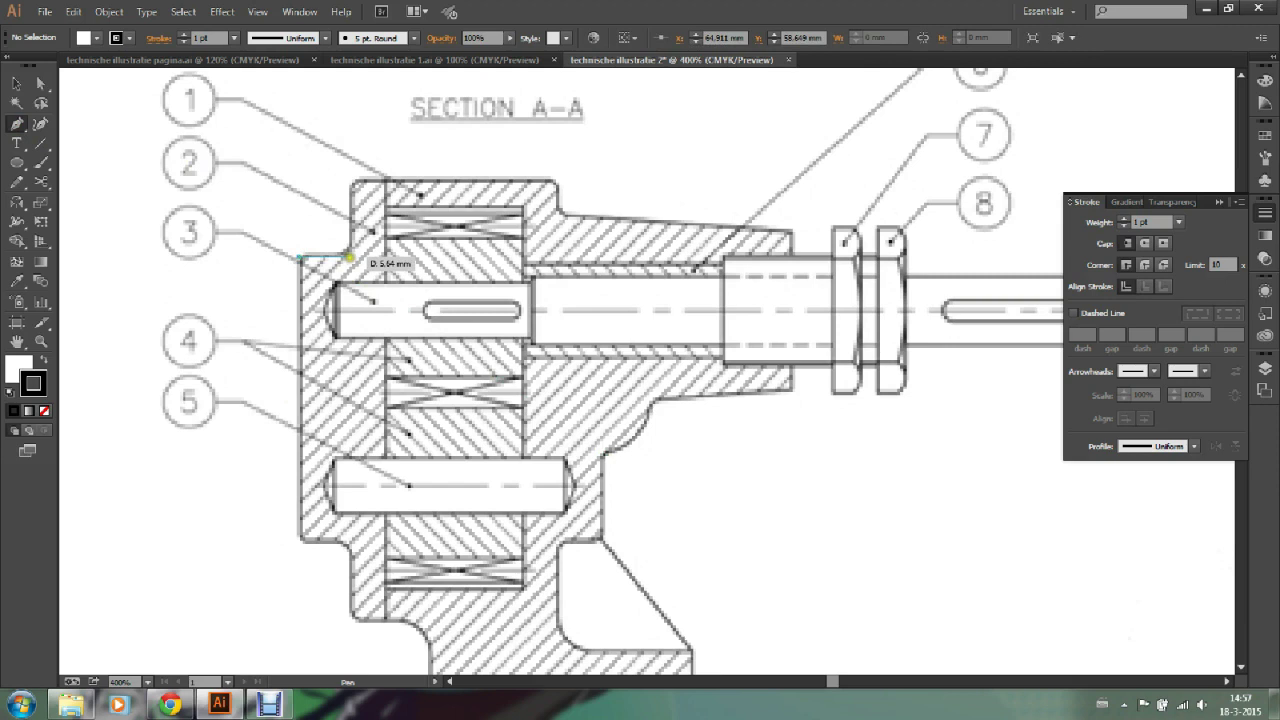
{"action": "left_click", "coordinate": [350, 257]}
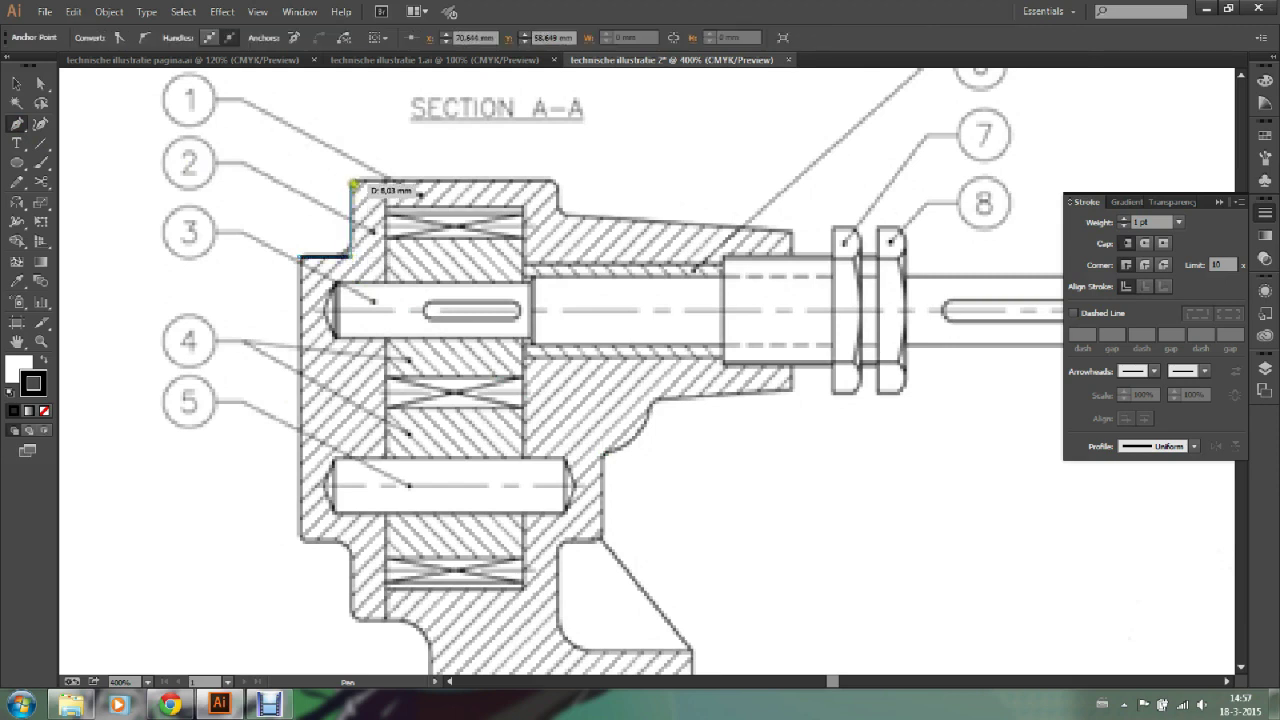
{"action": "left_click", "coordinate": [353, 180]}
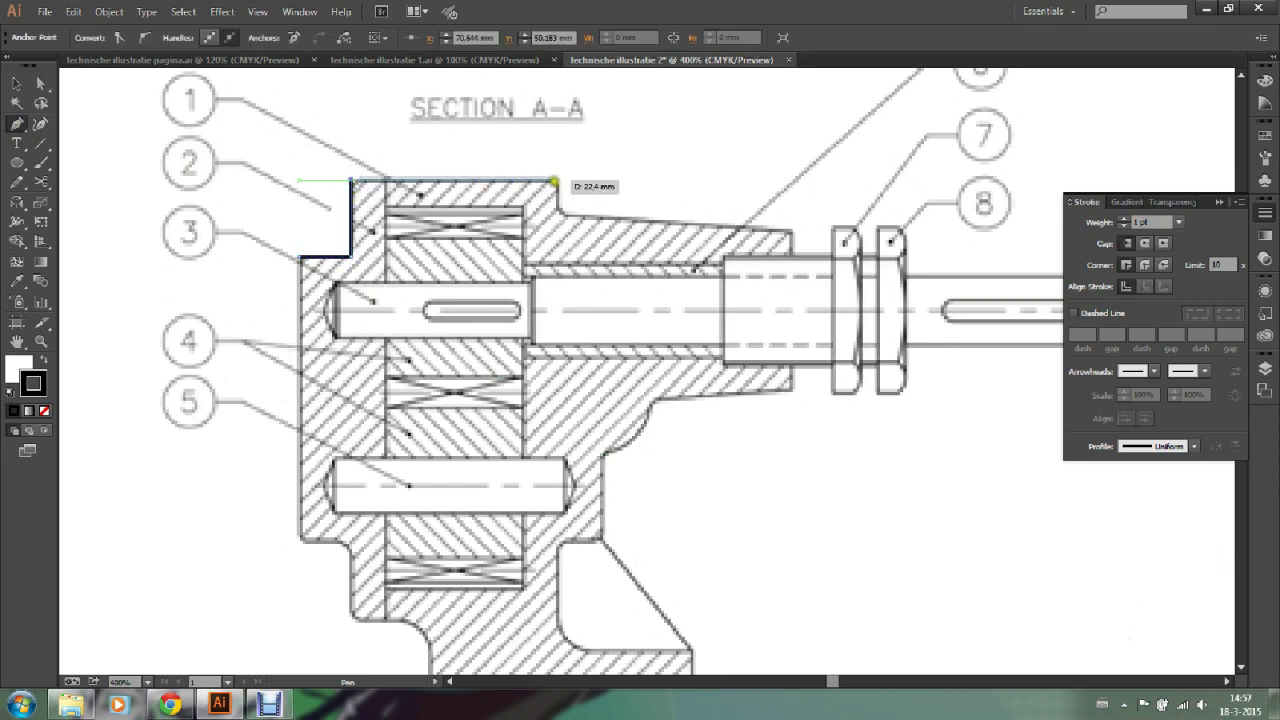
{"action": "left_click", "coordinate": [553, 181]}
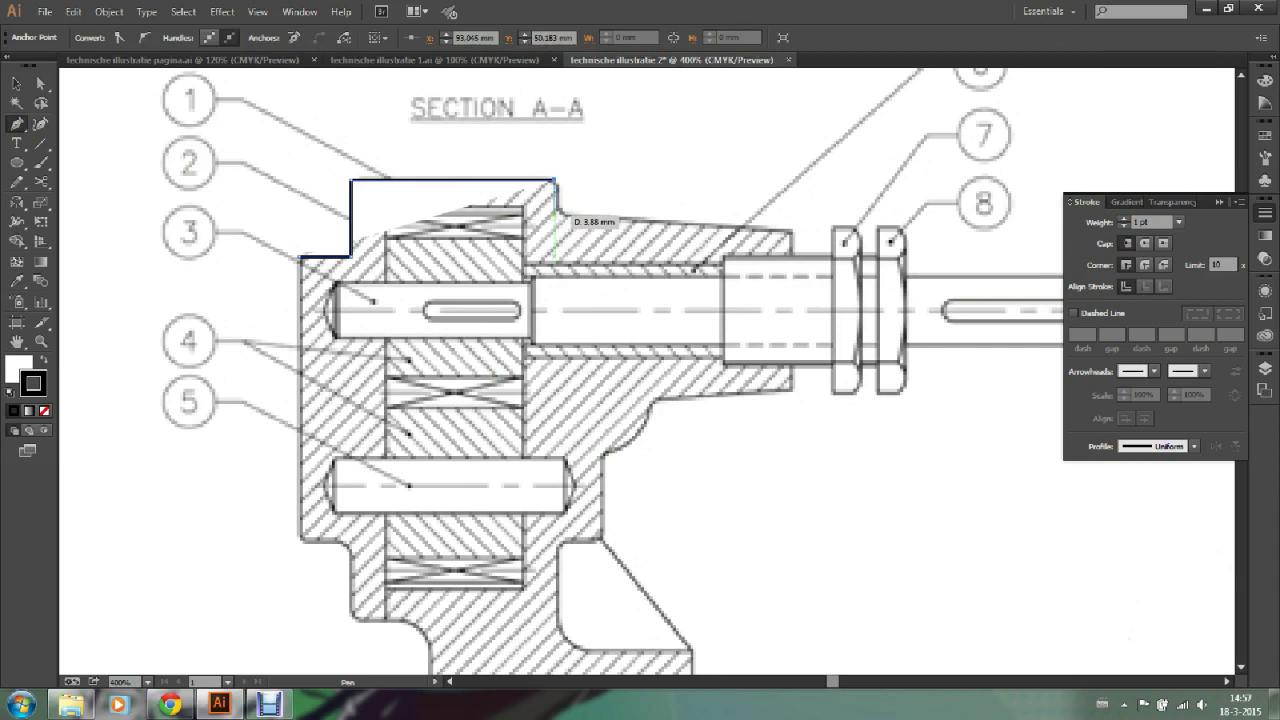
{"action": "left_click", "coordinate": [555, 214]}
{"action": "left_click", "coordinate": [790, 232]}
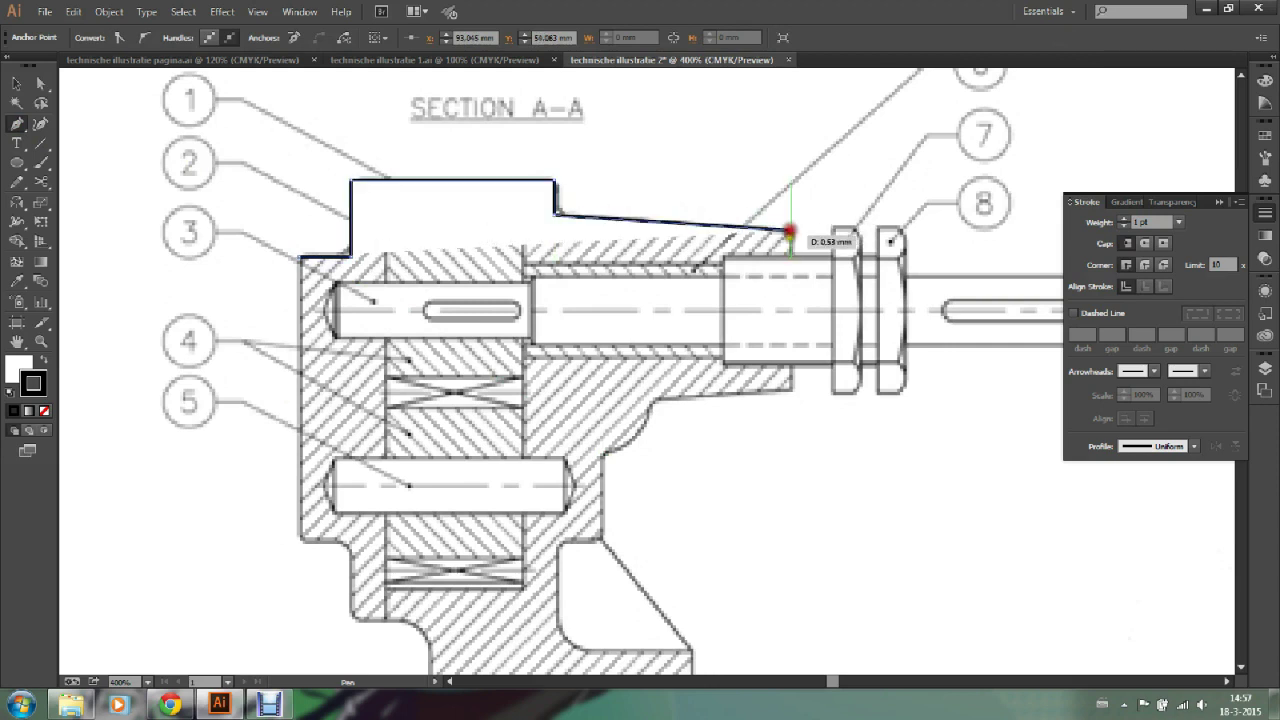
{"action": "left_click", "coordinate": [790, 256]}
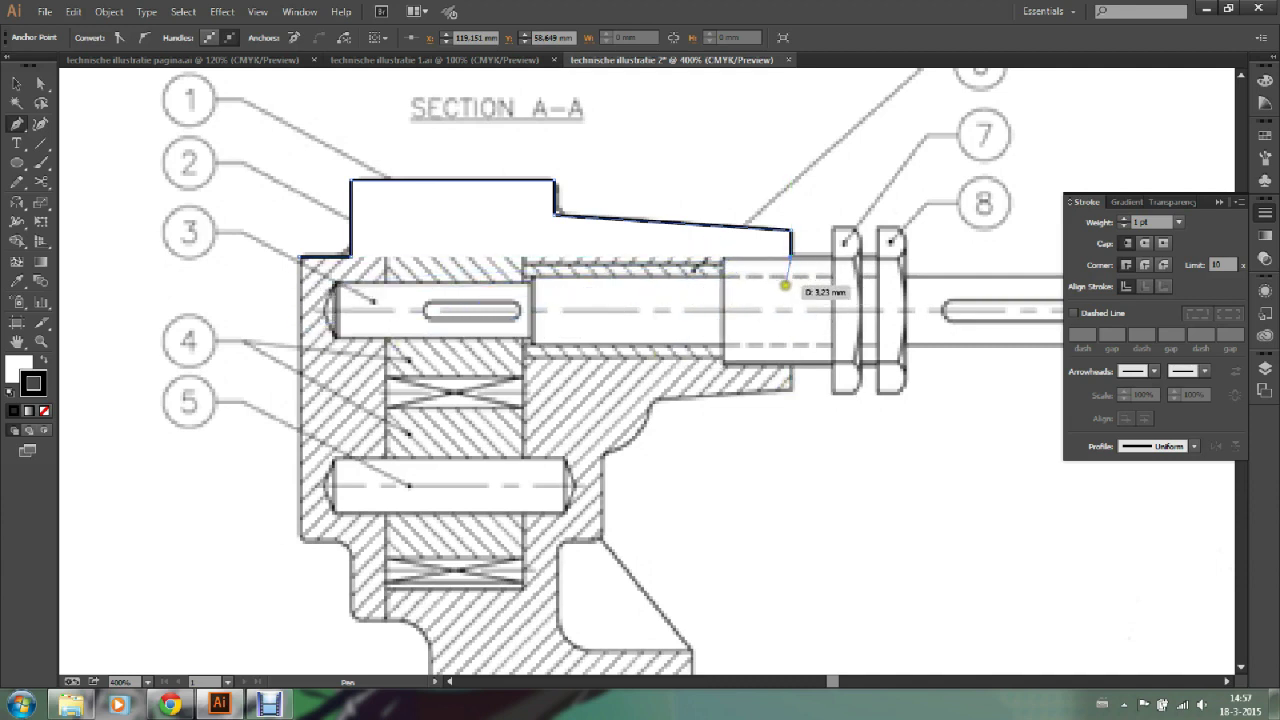
Step: Continue the outline down the right edge and around the rounded lower shoulder
{"action": "key", "text": "ctrl"}
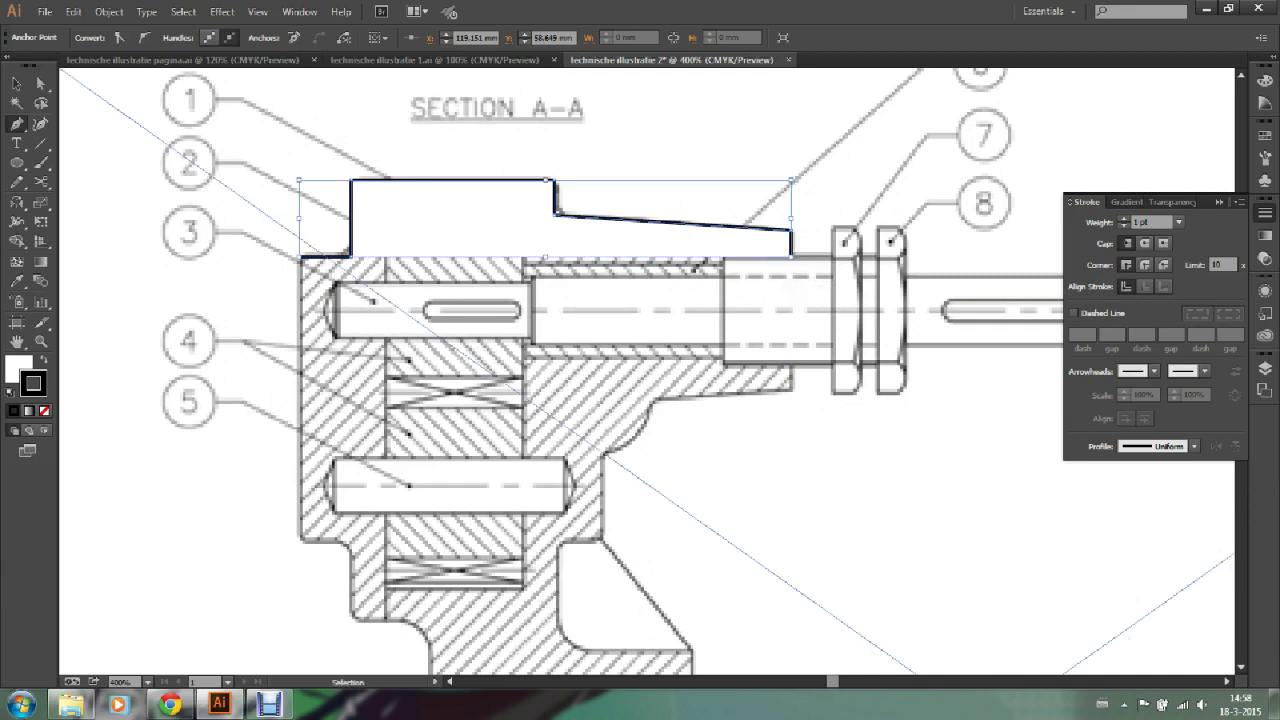
{"action": "left_click", "coordinate": [806, 290], "text": "ctrl"}
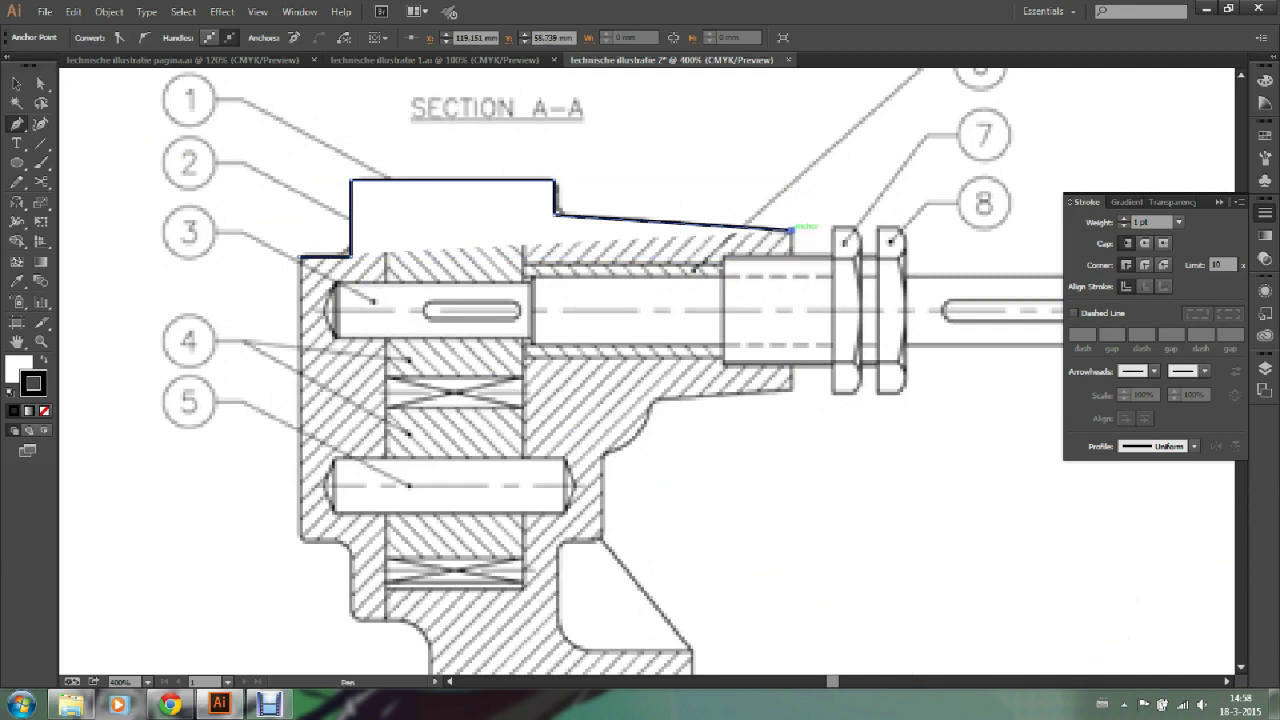
{"action": "left_click", "coordinate": [790, 229]}
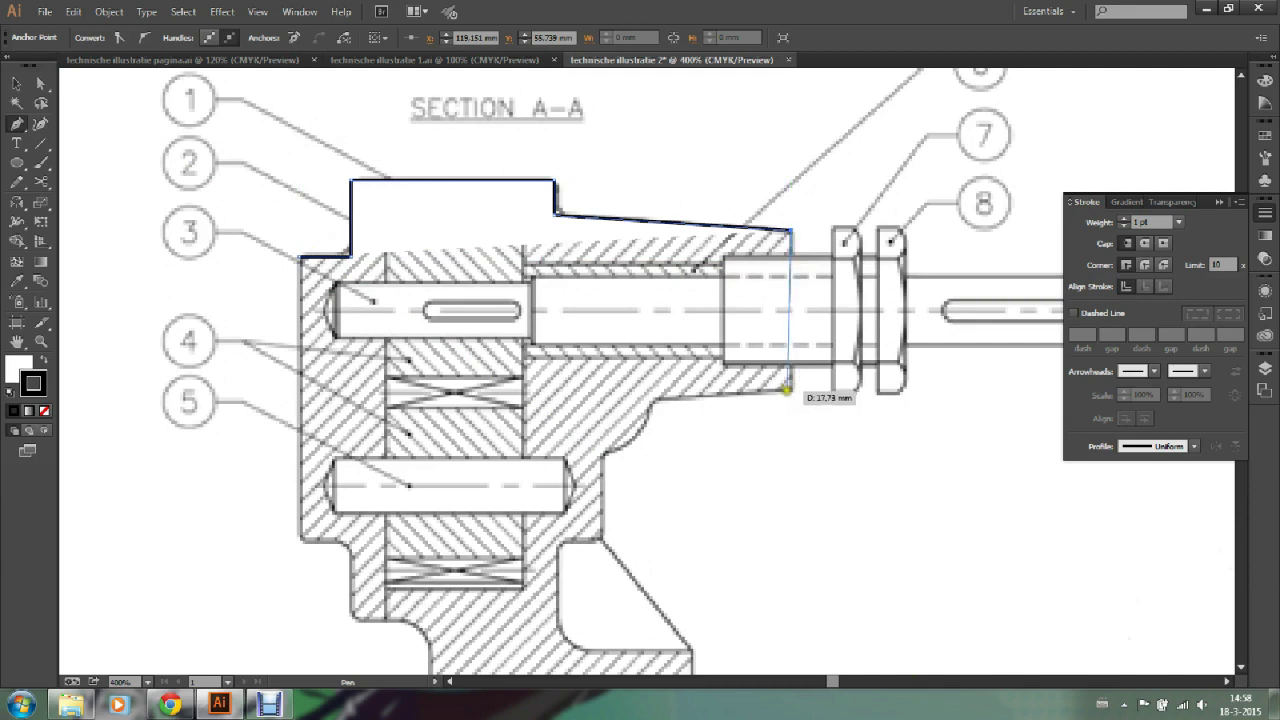
{"action": "left_click", "coordinate": [790, 388]}
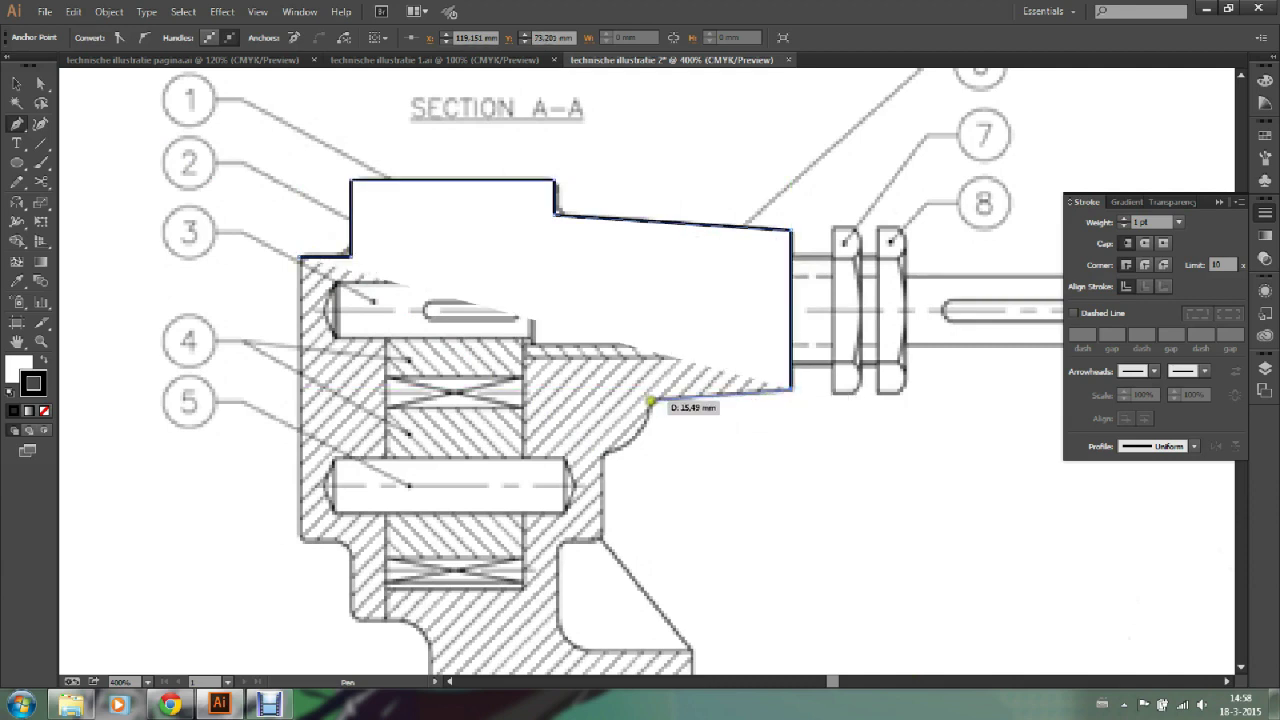
{"action": "left_click", "coordinate": [651, 400]}
{"action": "left_click_drag", "start_coordinate": [606, 453], "coordinate": [552, 452]}
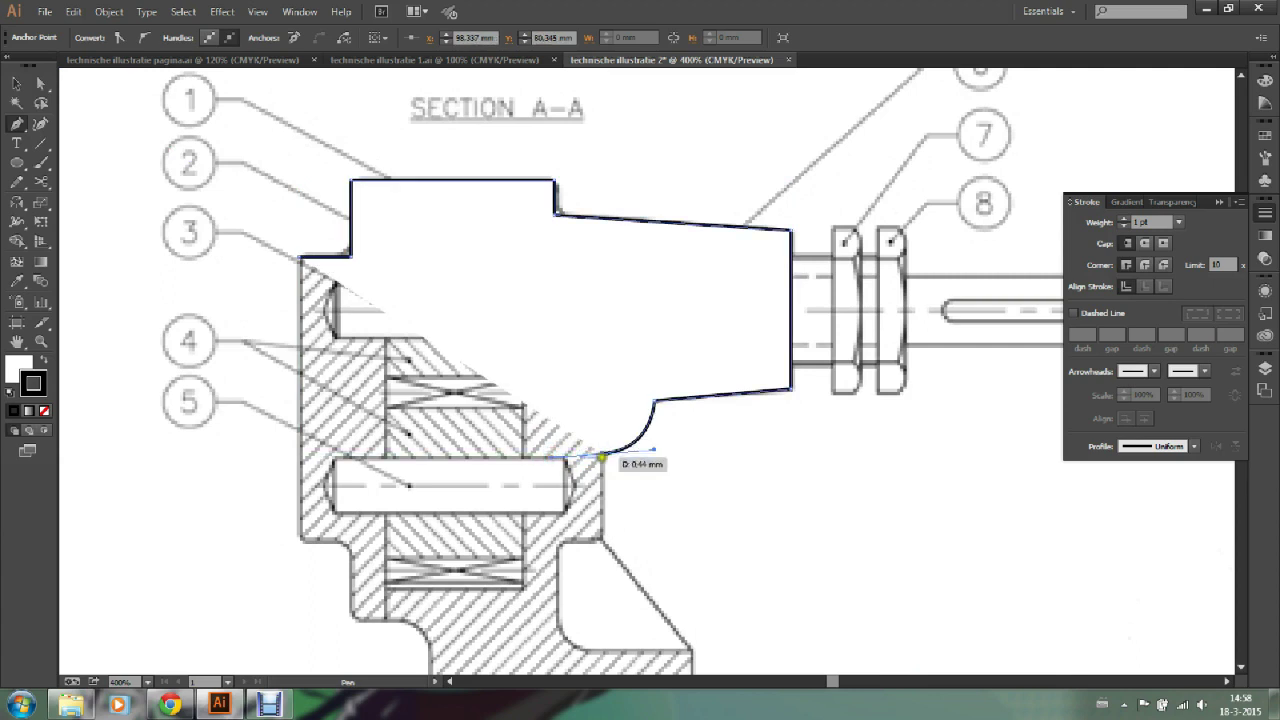
{"action": "left_click", "coordinate": [602, 533]}
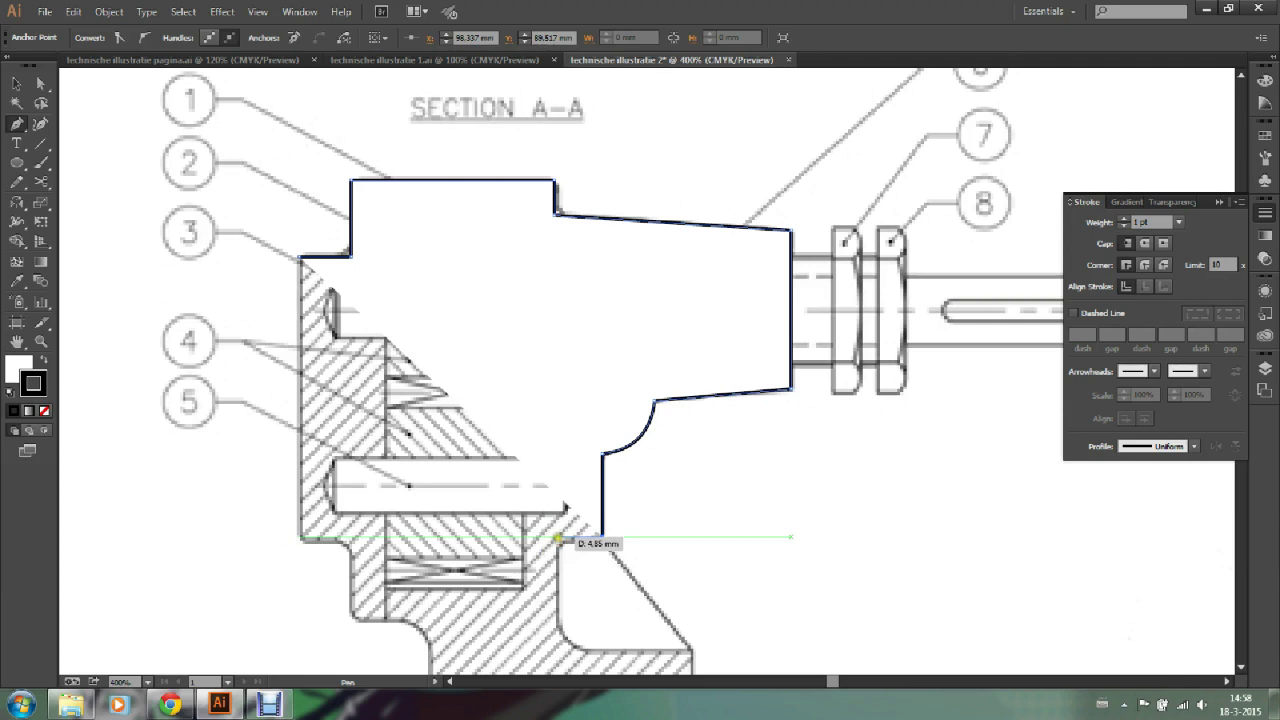
{"action": "left_click", "coordinate": [558, 537]}
Step: Trace the base's rounded inner corner, inner bottom edge and bottom edge to the left corner
{"action": "left_click_drag", "start_coordinate": [608, 591], "coordinate": [621, 351]}
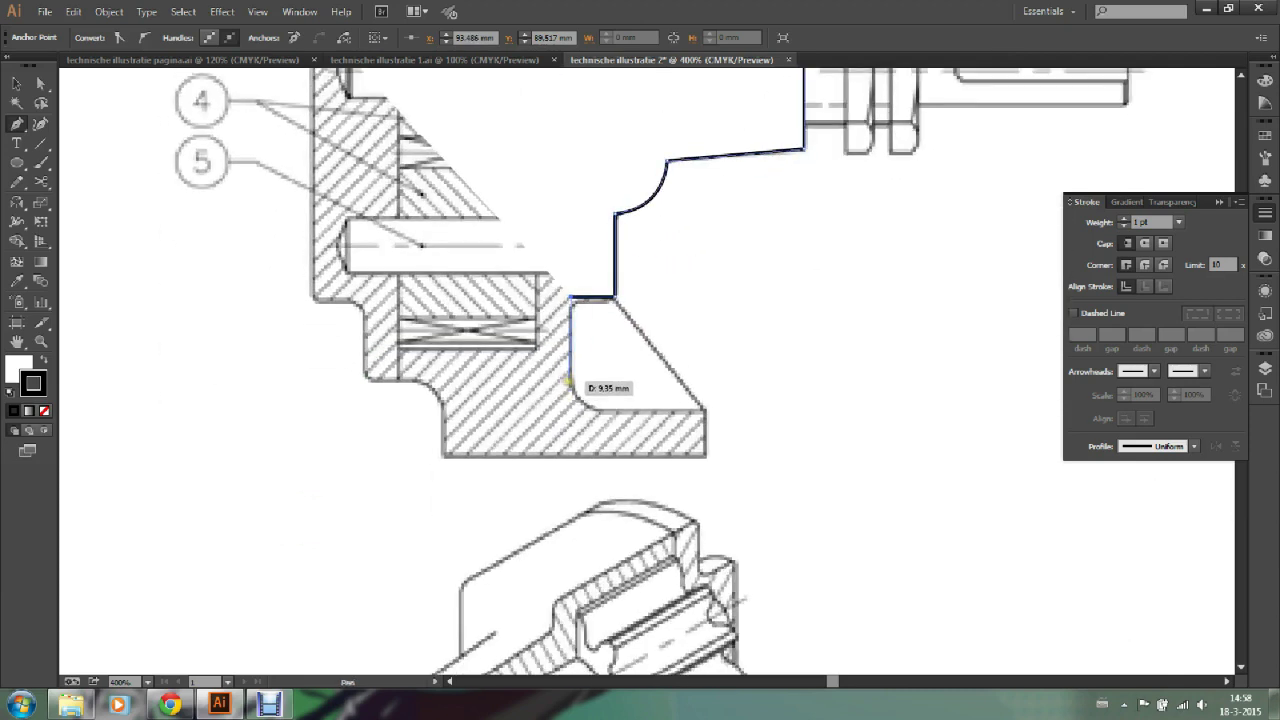
{"action": "left_click", "coordinate": [569, 381]}
{"action": "left_click_drag", "start_coordinate": [600, 409], "coordinate": [633, 411]}
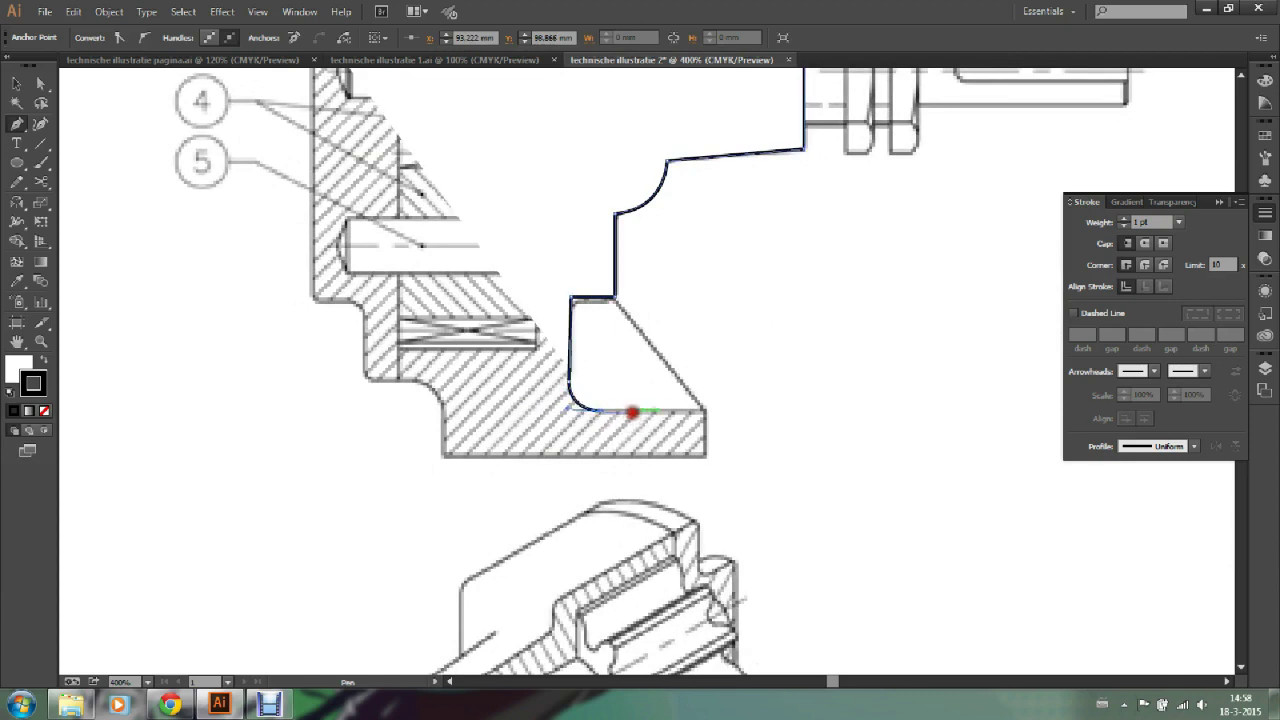
{"action": "left_click", "coordinate": [702, 410]}
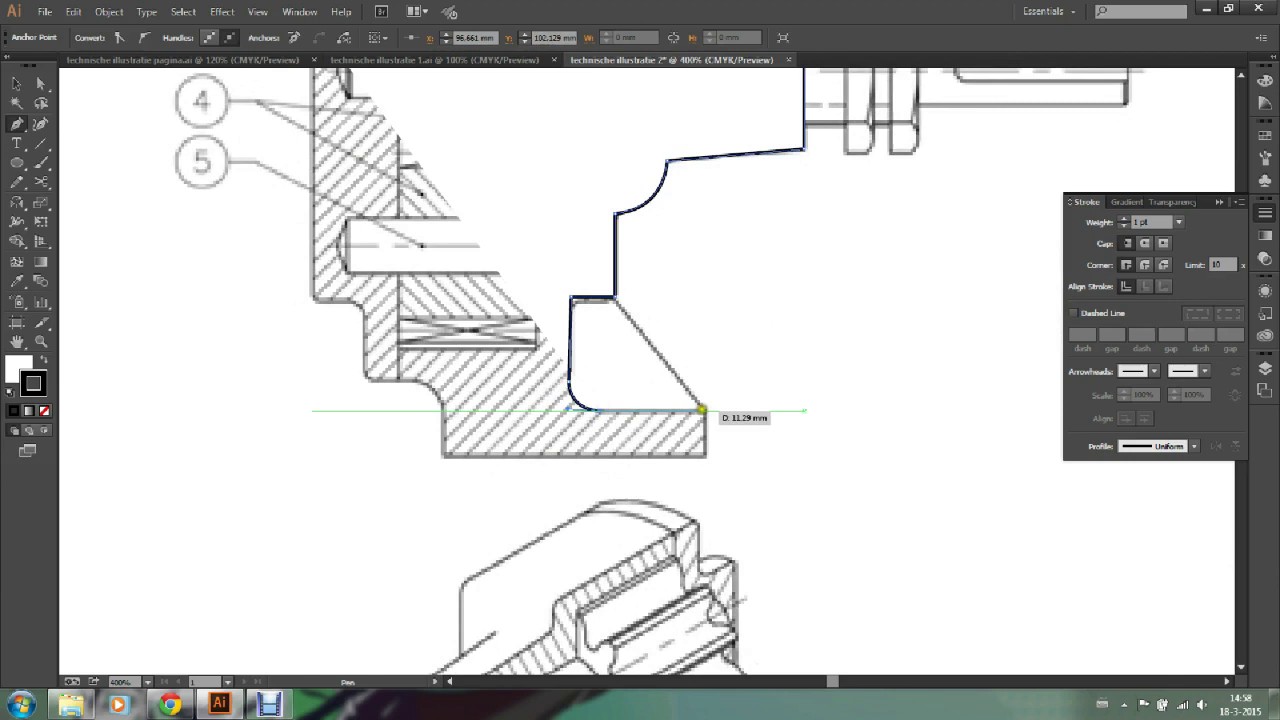
{"action": "left_click", "coordinate": [705, 455]}
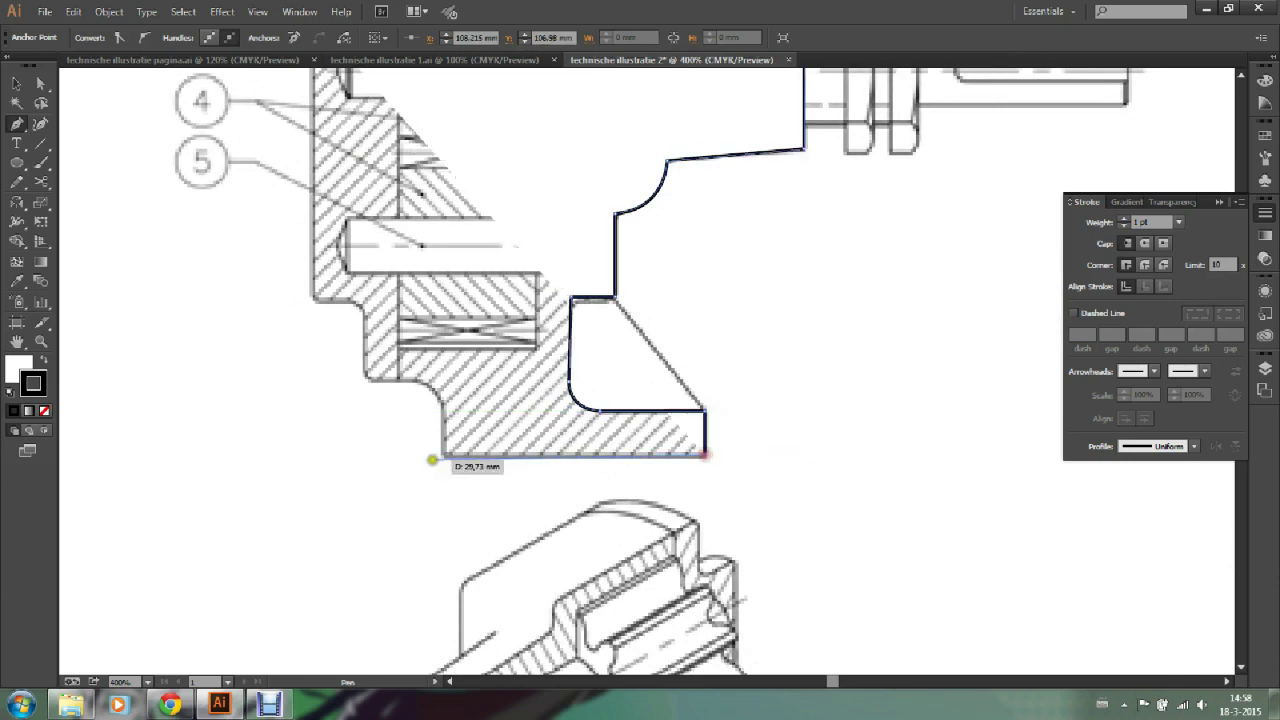
{"action": "left_click", "coordinate": [441, 456]}
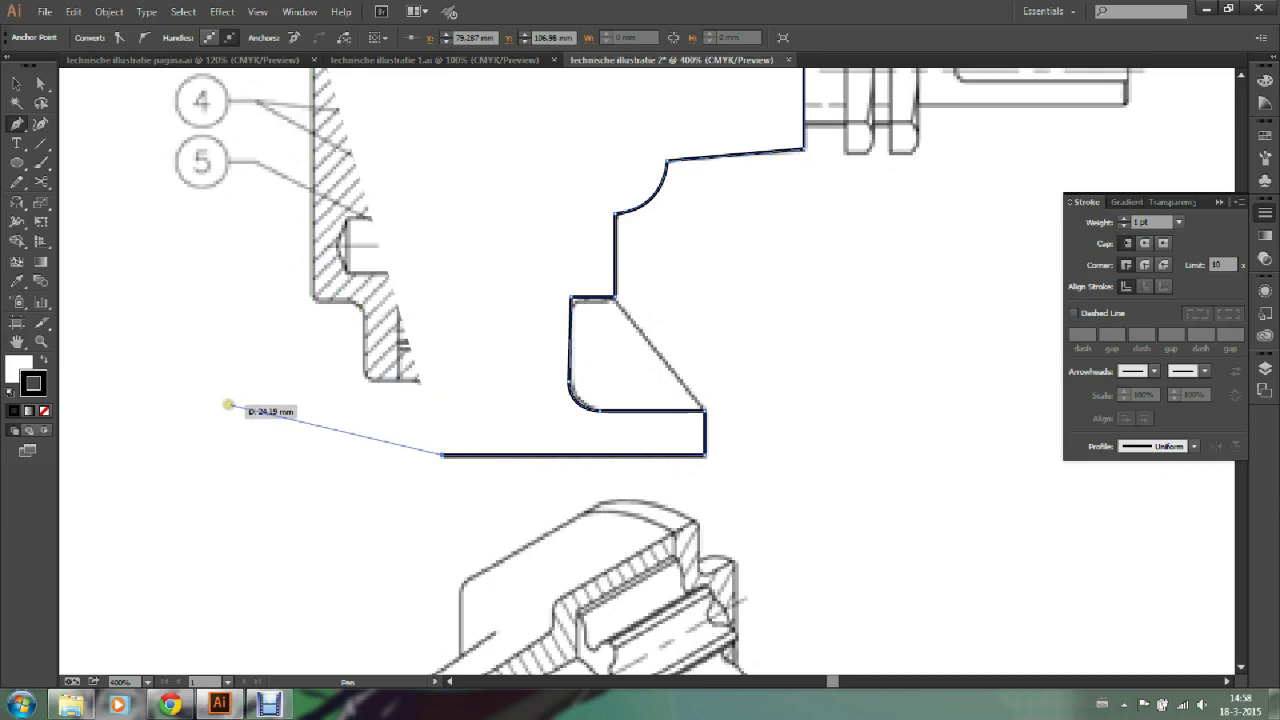
Step: Set the outline's fill to None and trace up the base's left side, recess and left step
{"action": "left_click", "coordinate": [12, 365]}
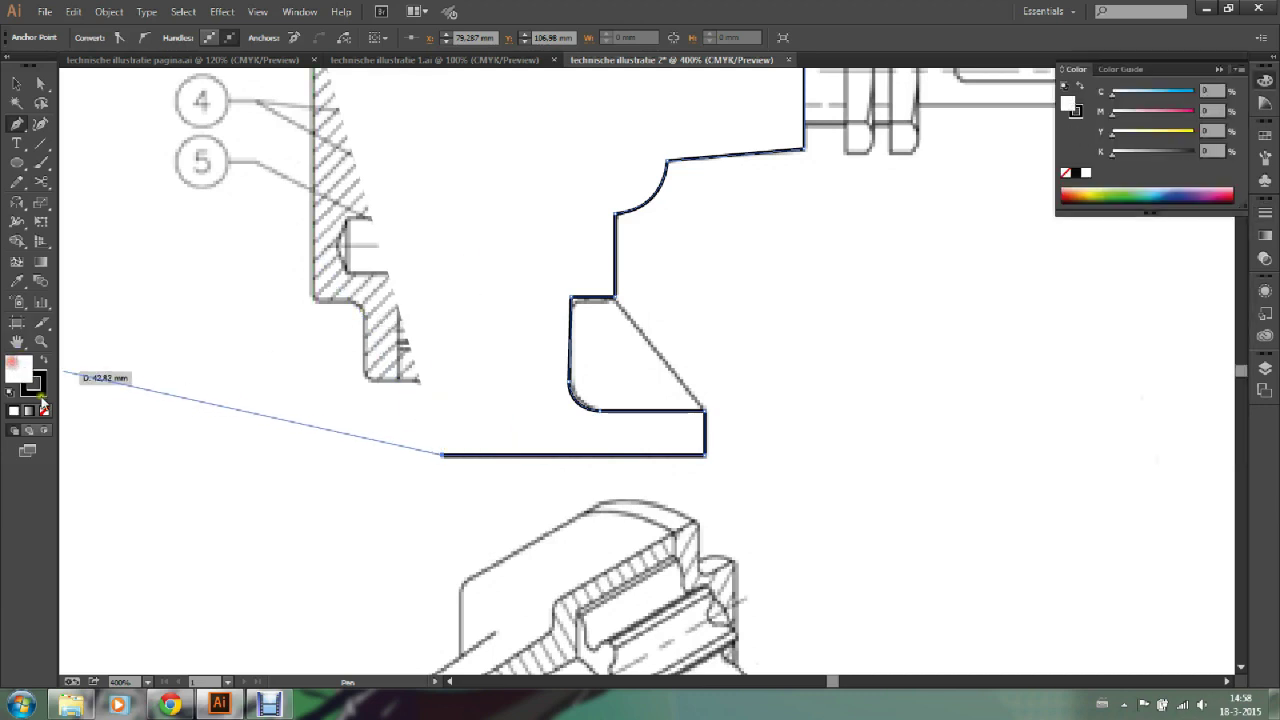
{"action": "left_click", "coordinate": [44, 410]}
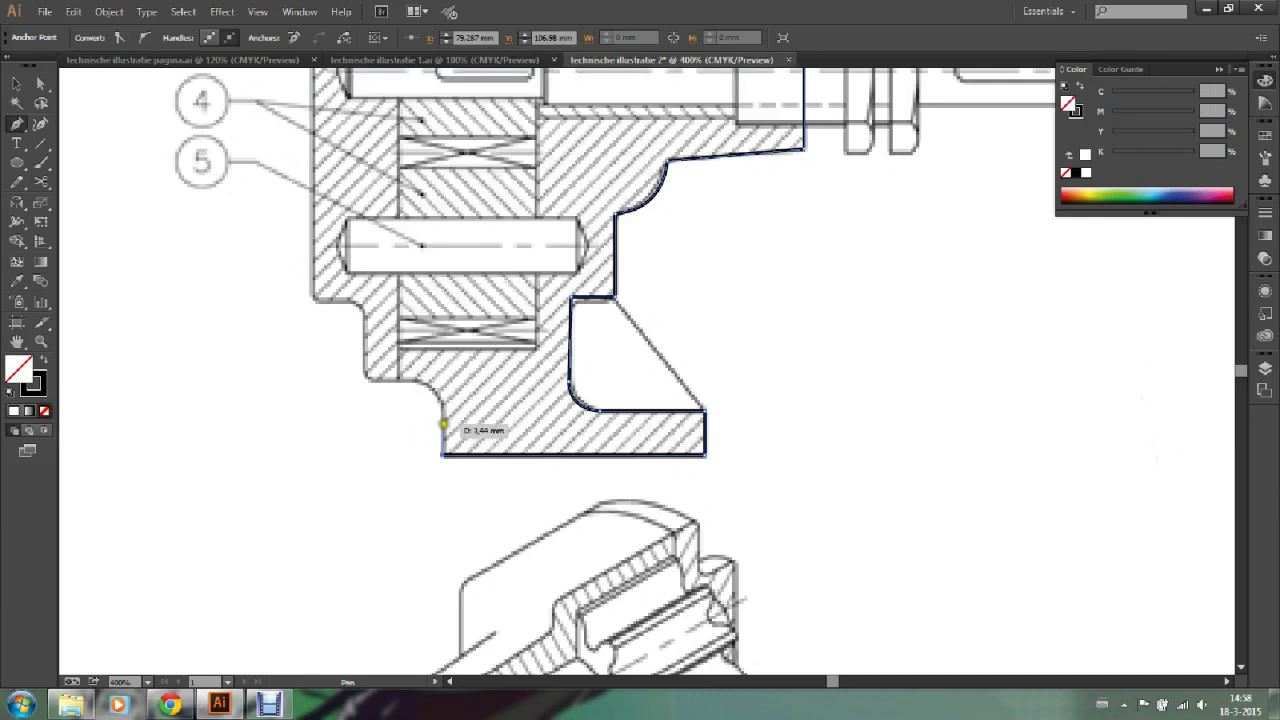
{"action": "left_click", "coordinate": [441, 405]}
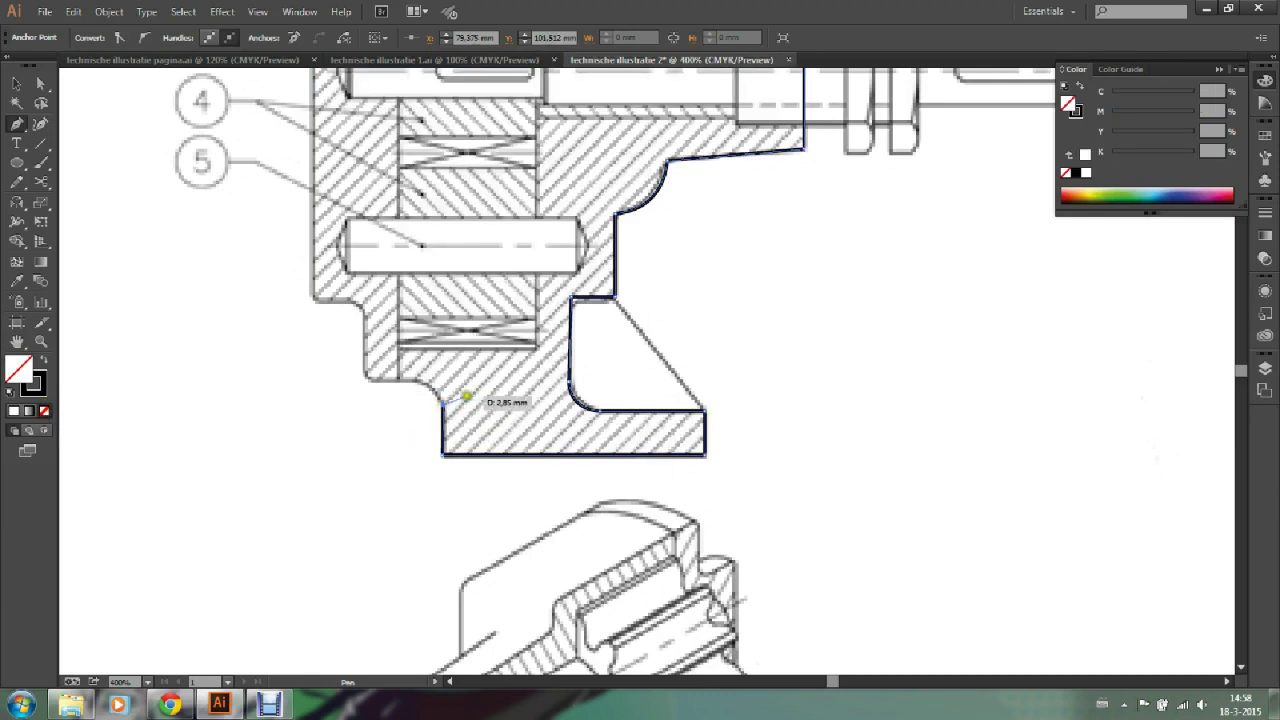
{"action": "left_click", "coordinate": [372, 375]}
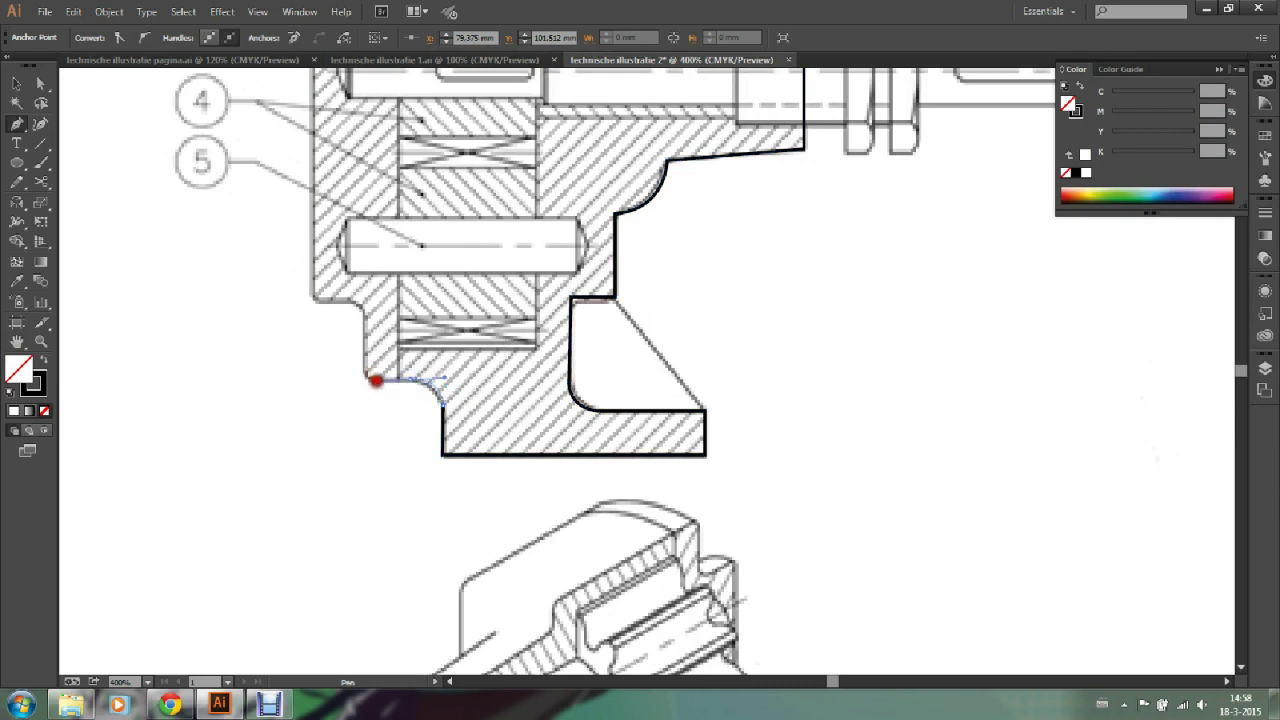
{"action": "left_click_drag", "start_coordinate": [408, 379], "coordinate": [362, 378]}
{"action": "left_click", "coordinate": [360, 377]}
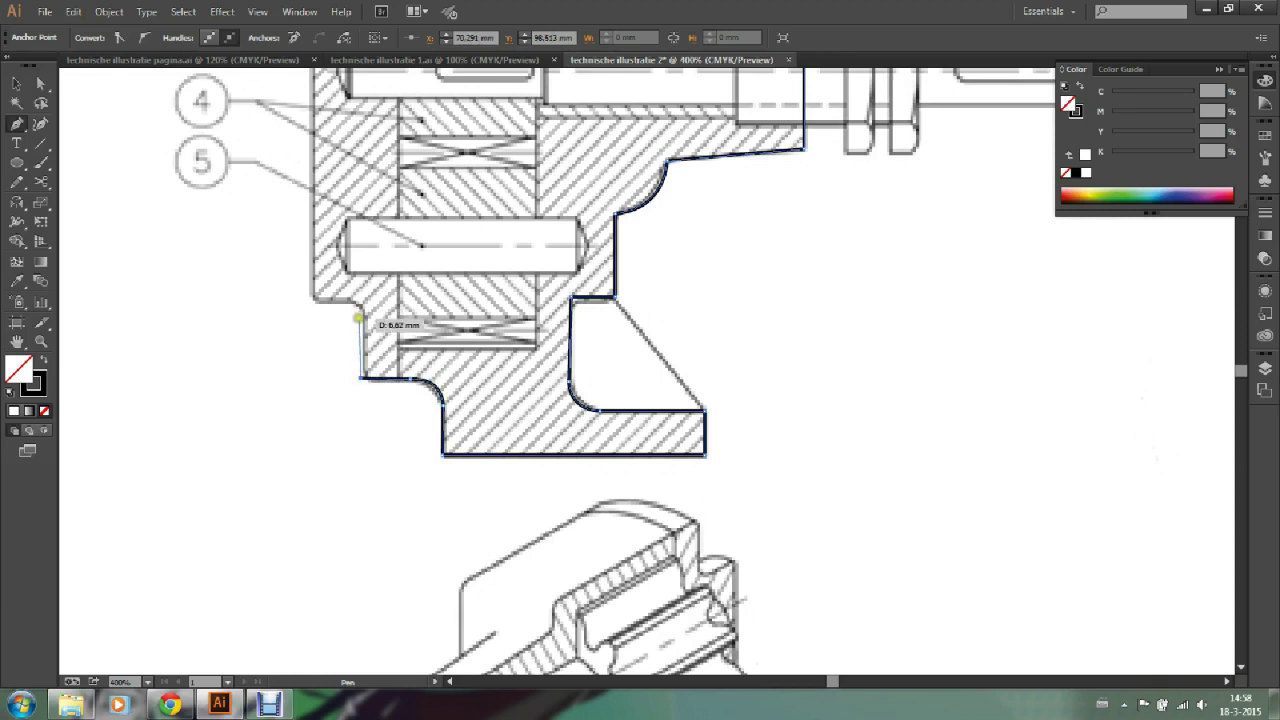
{"action": "left_click", "coordinate": [358, 318]}
{"action": "left_click_drag", "start_coordinate": [334, 298], "coordinate": [308, 303]}
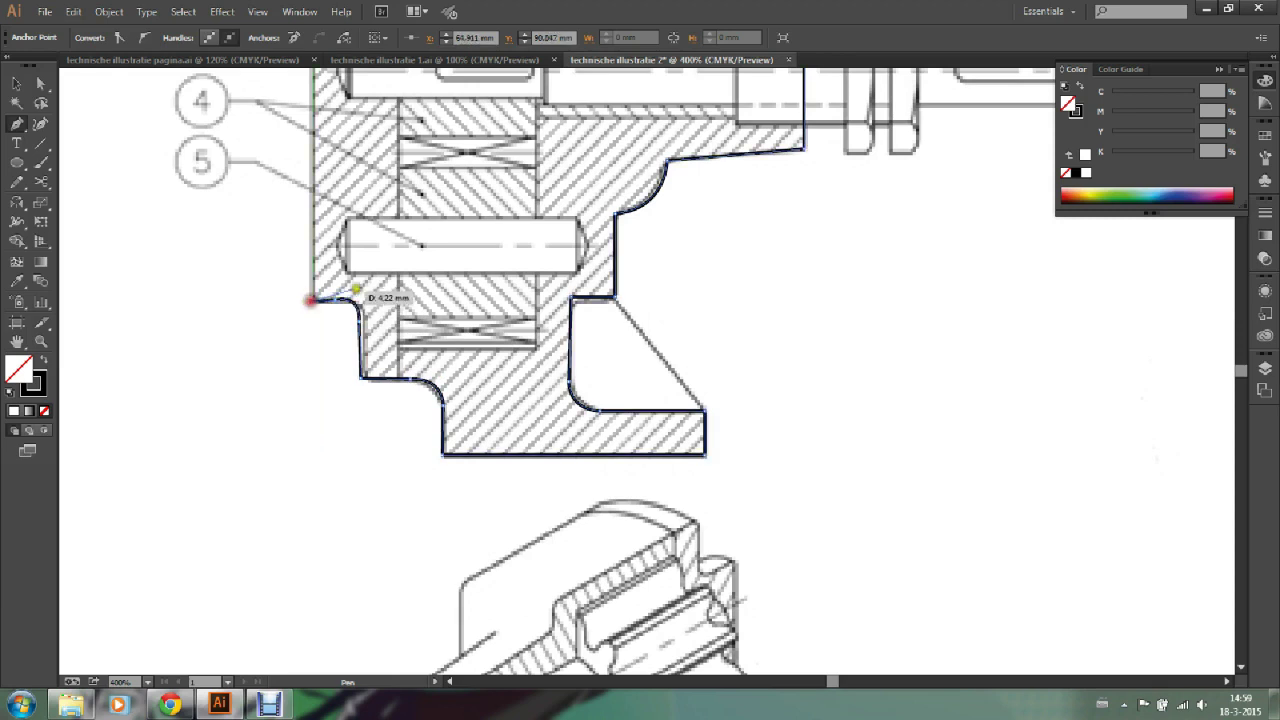
Step: Complete the outline up the left edge to the top and finish the path
{"action": "left_click_drag", "start_coordinate": [357, 114], "coordinate": [391, 341]}
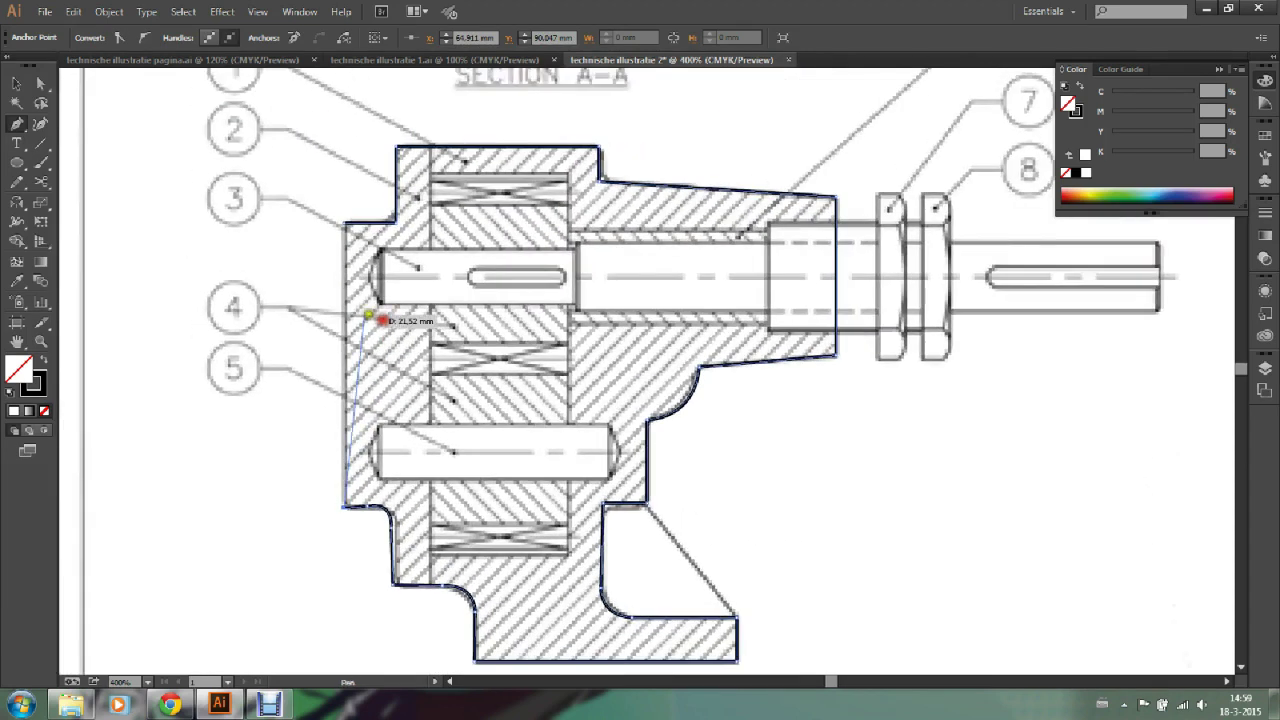
{"action": "left_click", "coordinate": [340, 224]}
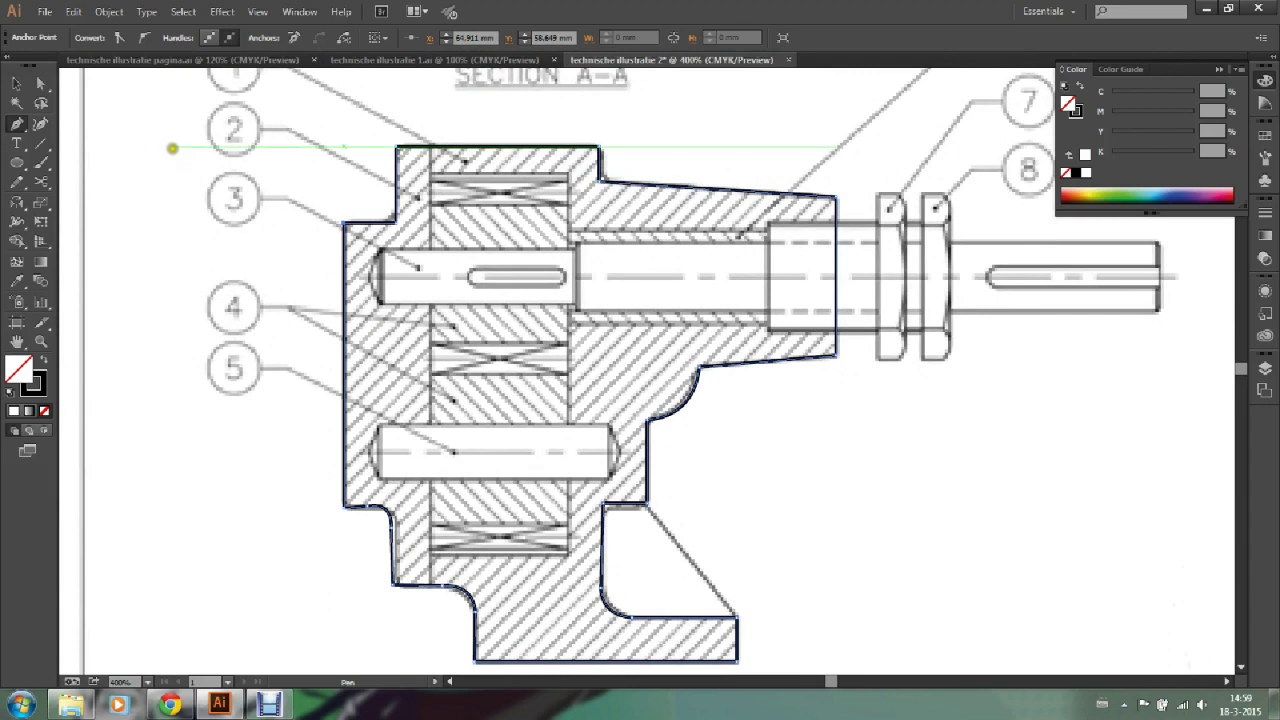
{"action": "left_click", "coordinate": [15, 82]}
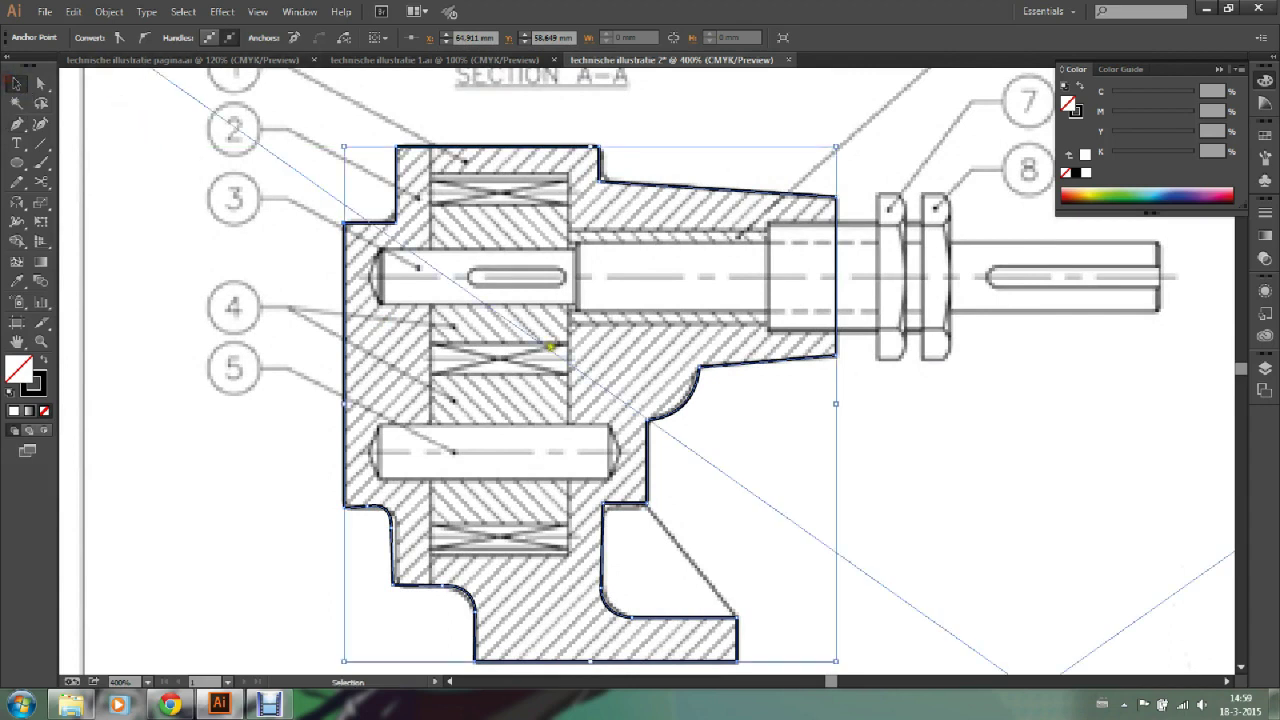
{"action": "left_click", "coordinate": [946, 451]}
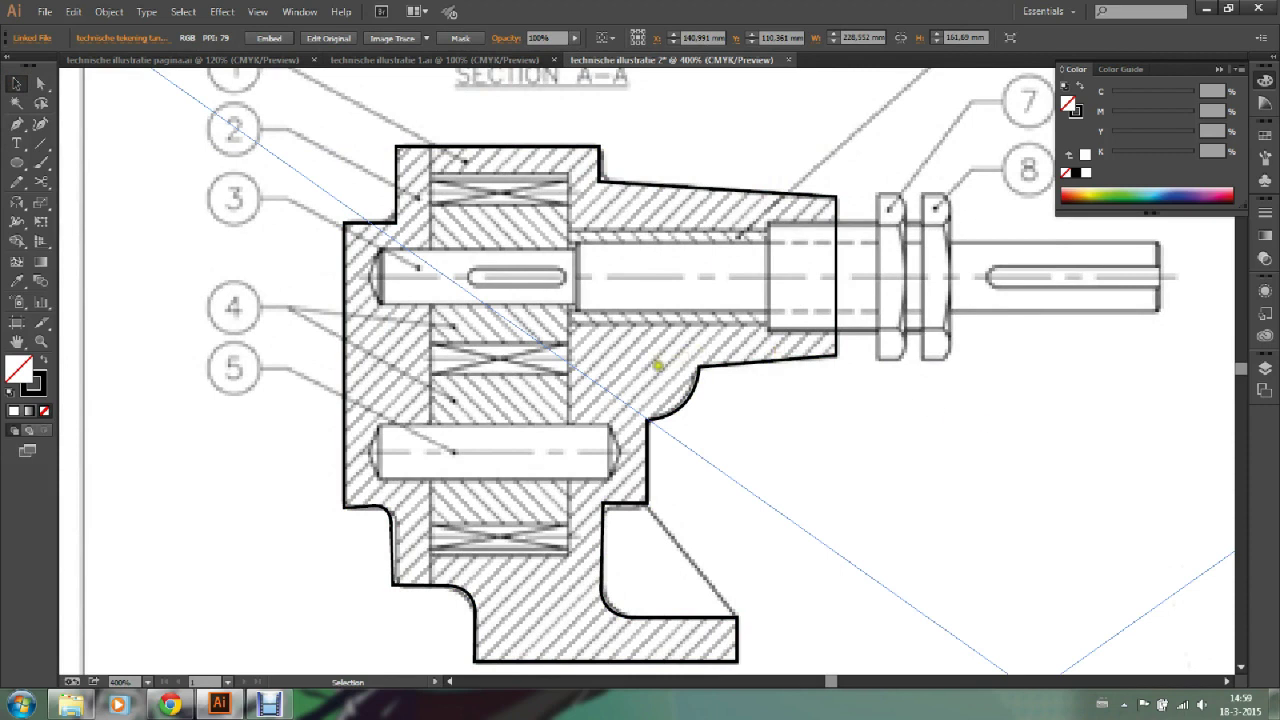
{"action": "mouse_move", "coordinate": [754, 413]}
{"action": "left_mouse_down"}
{"action": "mouse_move", "coordinate": [713, 330]}
{"action": "mouse_move", "coordinate": [634, 429]}
{"action": "left_mouse_up"}
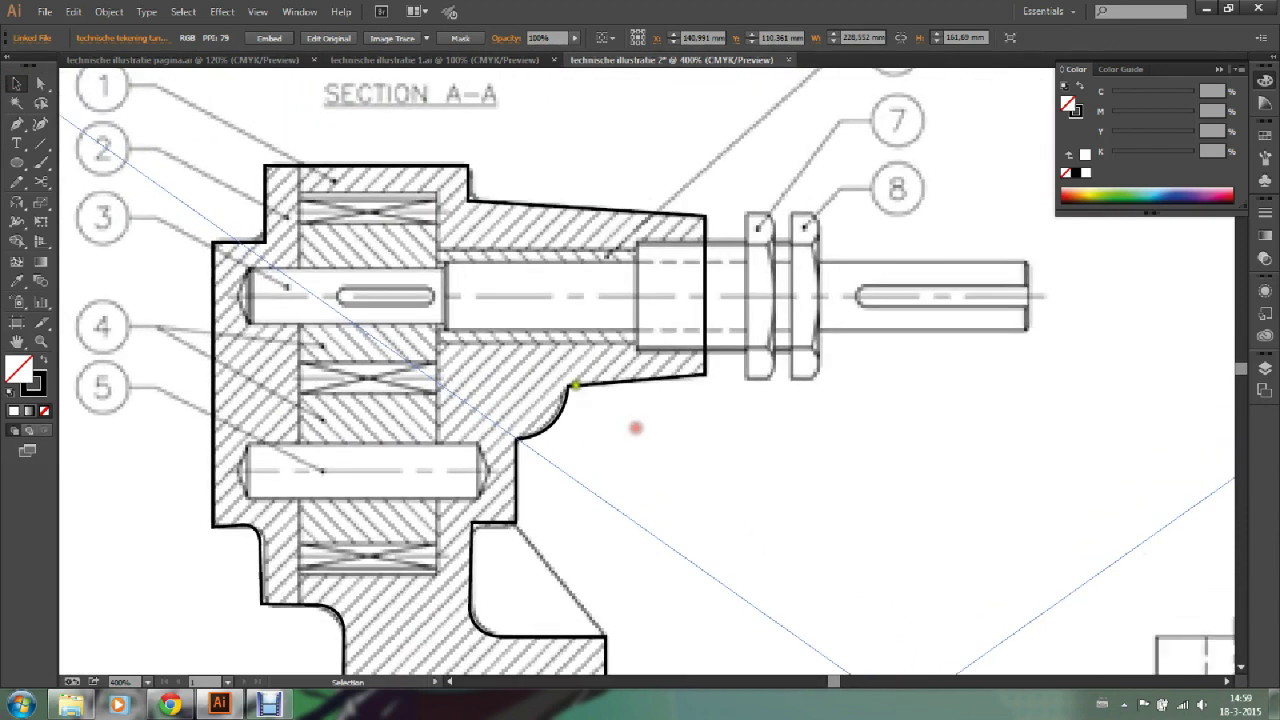
{"action": "left_click", "coordinate": [40, 83]}
{"action": "left_click", "coordinate": [268, 165]}
{"action": "left_click", "coordinate": [270, 167]}
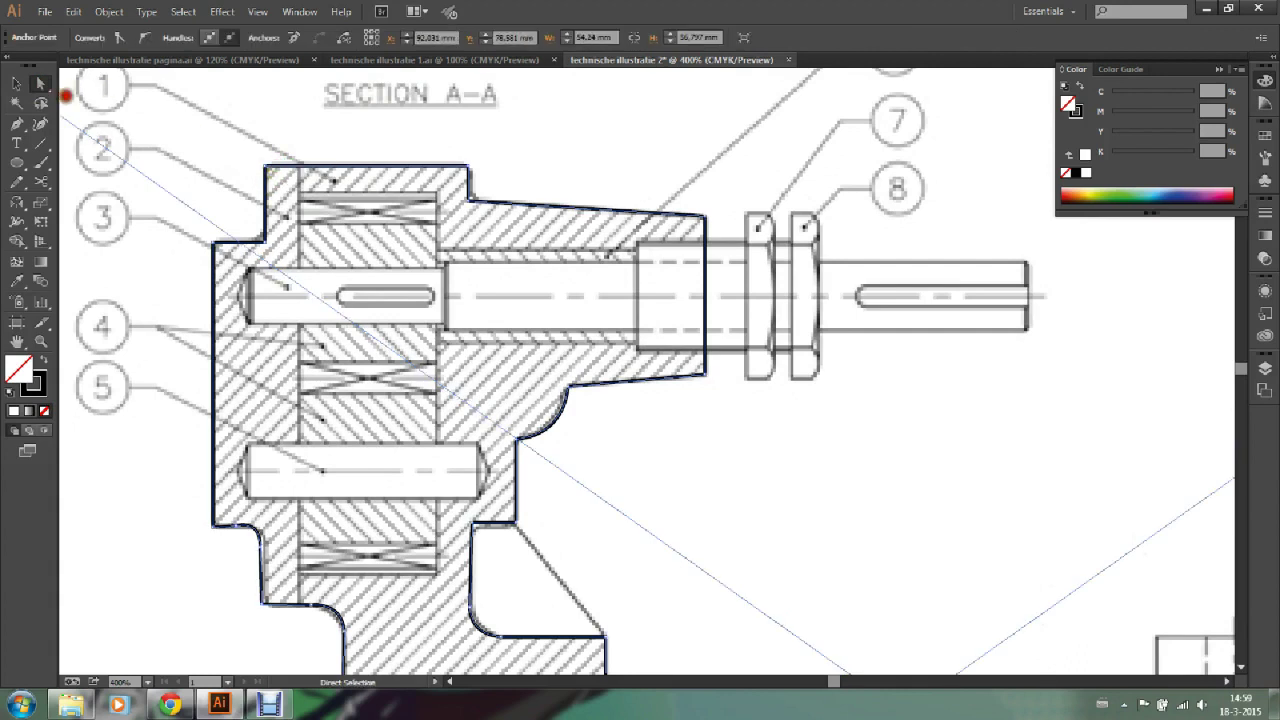
Step: Round the housing outline's top-left corner to 1.5 mm
{"action": "left_click", "coordinate": [66, 96]}
{"action": "left_click", "coordinate": [282, 169]}
{"action": "left_click_drag", "start_coordinate": [268, 170], "coordinate": [279, 178]}
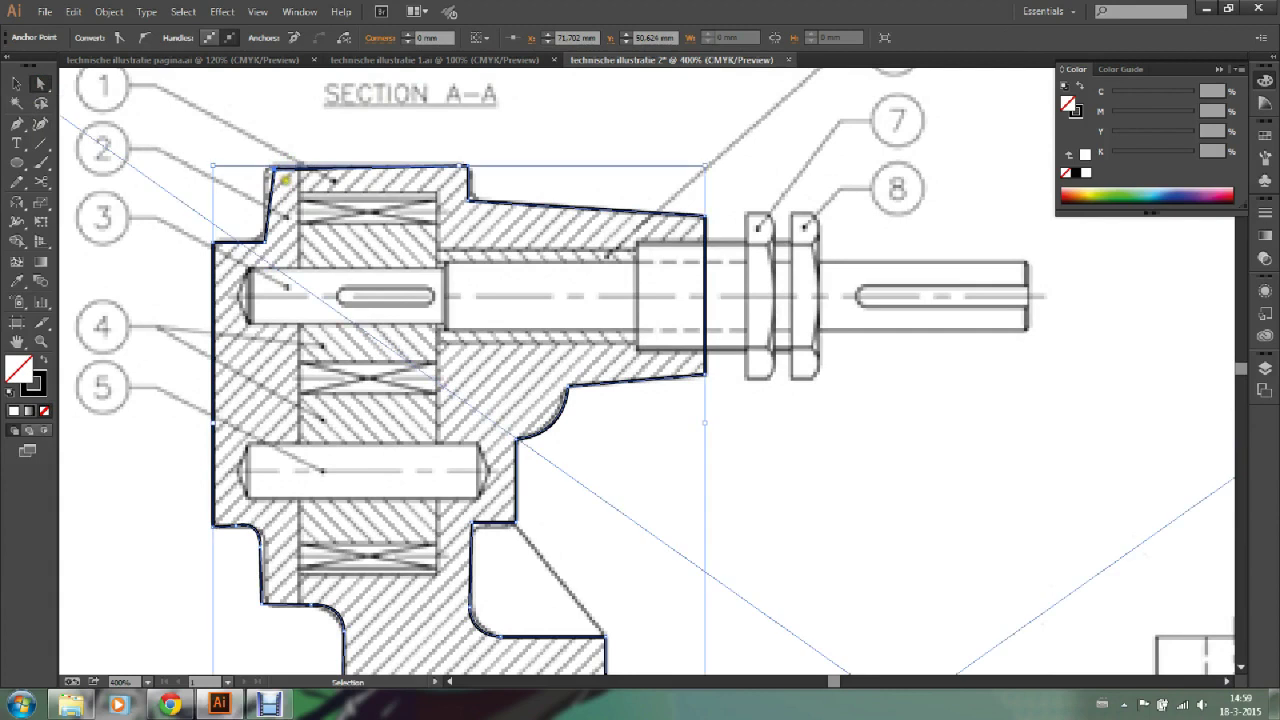
{"action": "key", "text": "ctrl+z"}
{"action": "left_click_drag", "start_coordinate": [276, 174], "coordinate": [280, 177]}
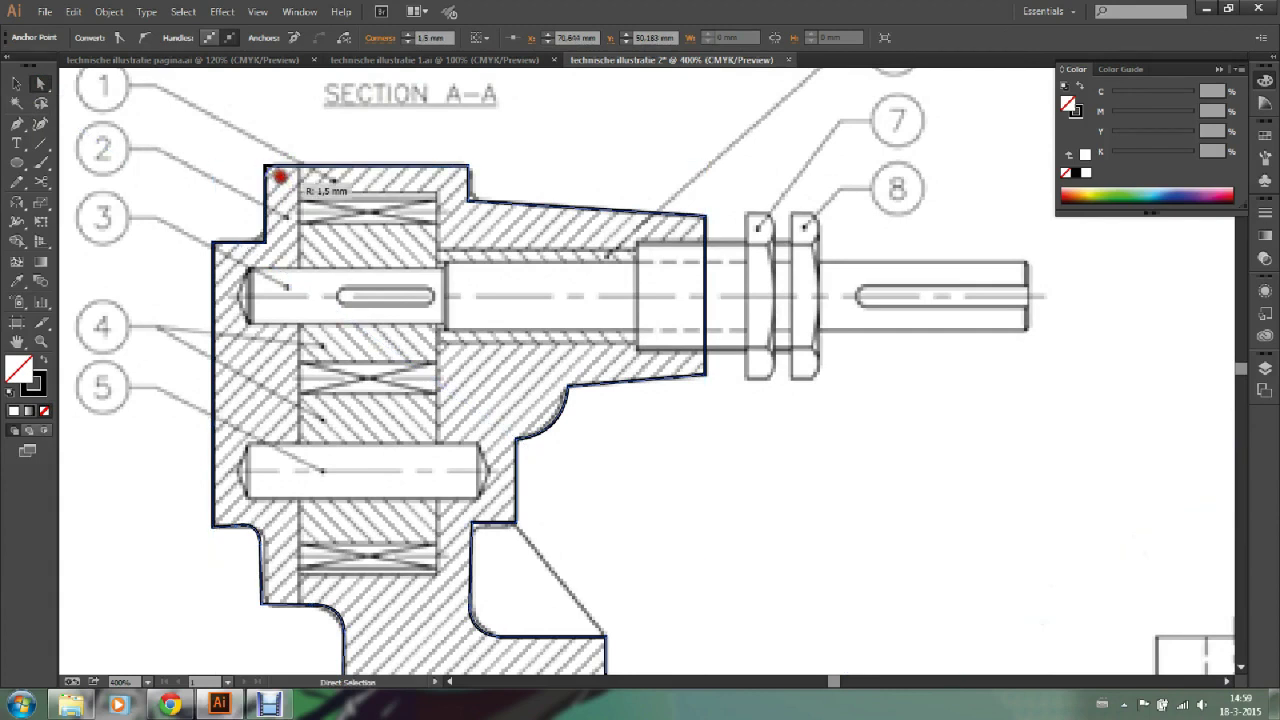
{"action": "left_click", "coordinate": [478, 177]}
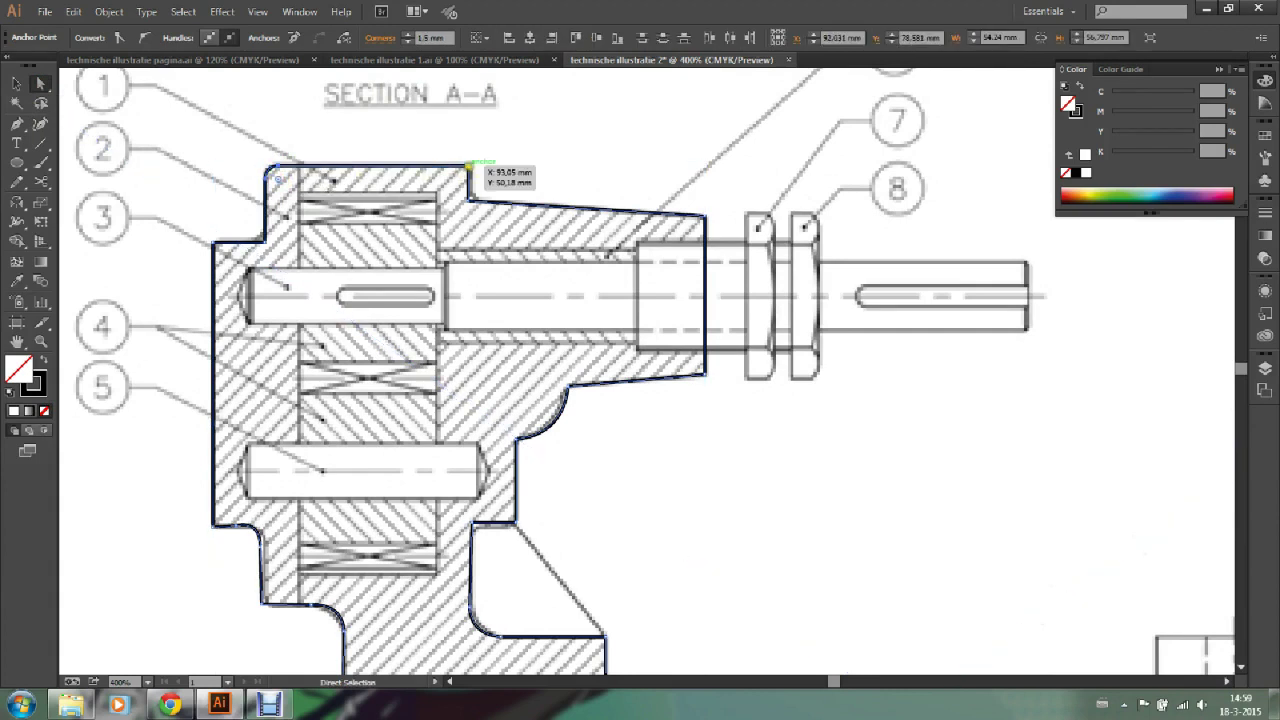
Step: Round the housing's top corner to about 1.8 mm
{"action": "left_click", "coordinate": [464, 166]}
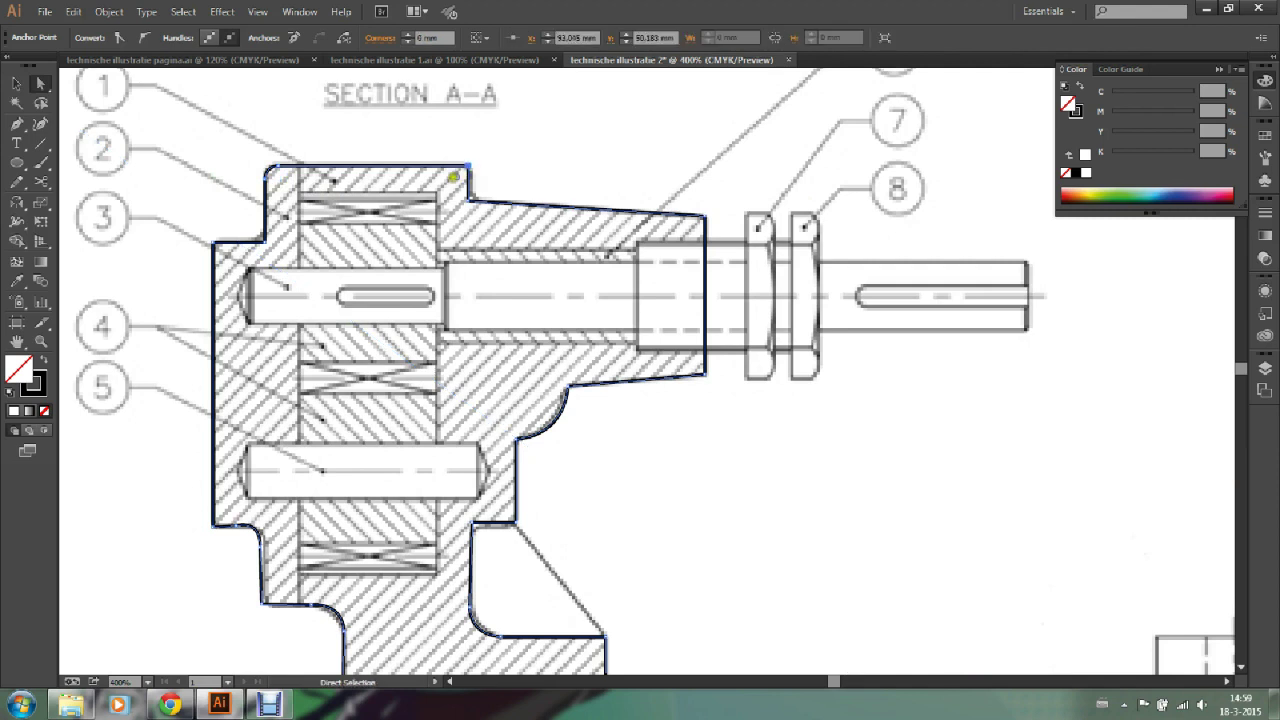
{"action": "left_click_drag", "start_coordinate": [455, 176], "coordinate": [449, 182]}
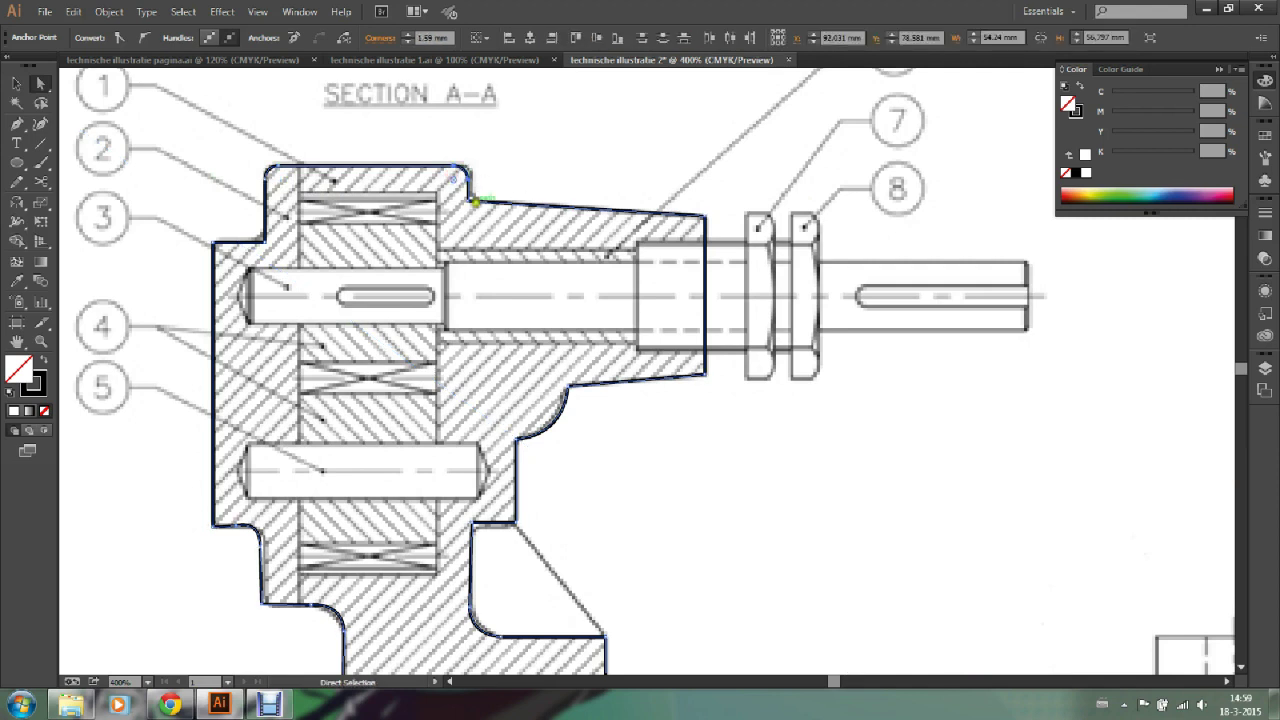
{"action": "left_click", "coordinate": [470, 198]}
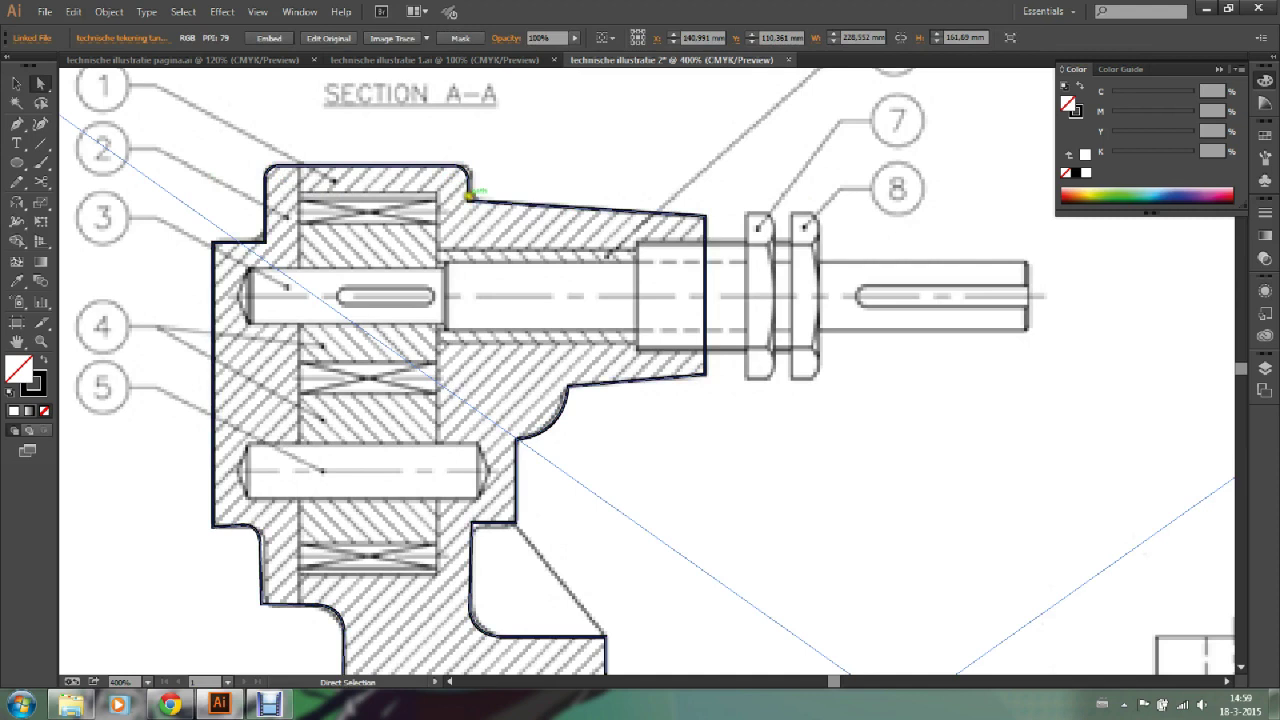
{"action": "left_click", "coordinate": [469, 199]}
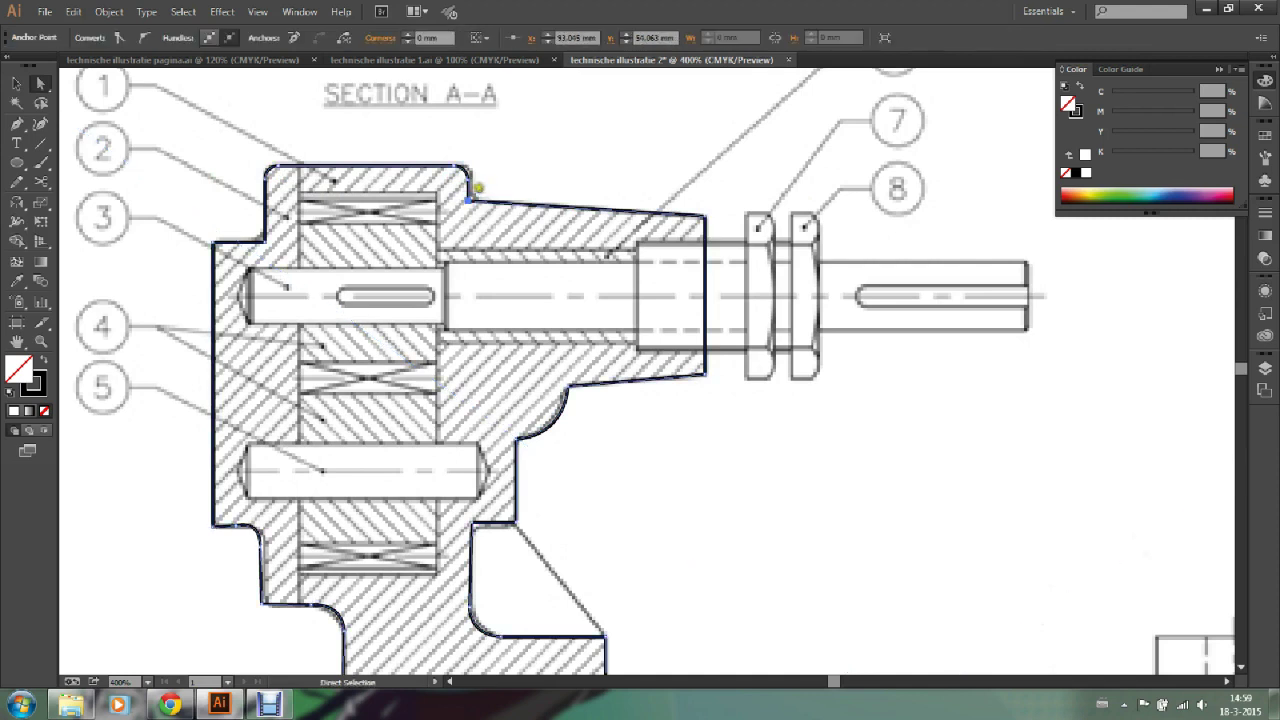
{"action": "left_click_drag", "start_coordinate": [481, 186], "coordinate": [478, 179]}
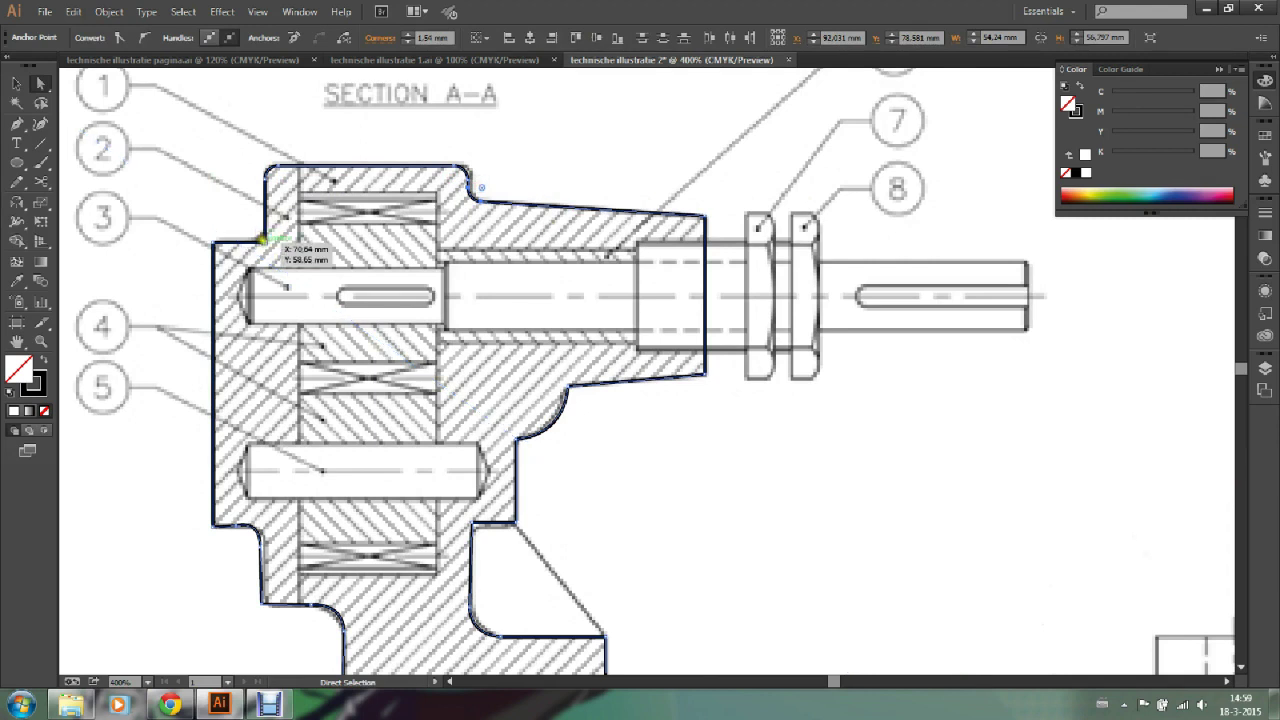
Step: Round the left step corner to about 1.15 mm
{"action": "left_click", "coordinate": [260, 239]}
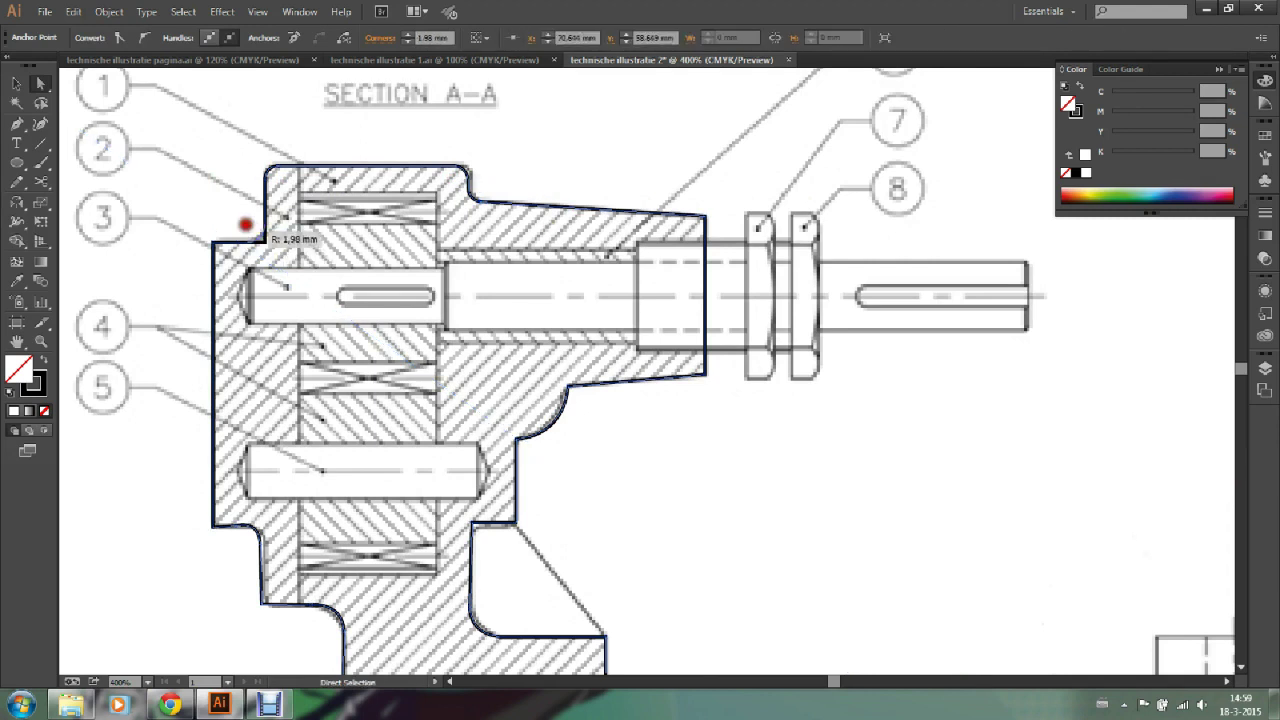
{"action": "left_click", "coordinate": [250, 226]}
{"action": "left_click", "coordinate": [214, 243]}
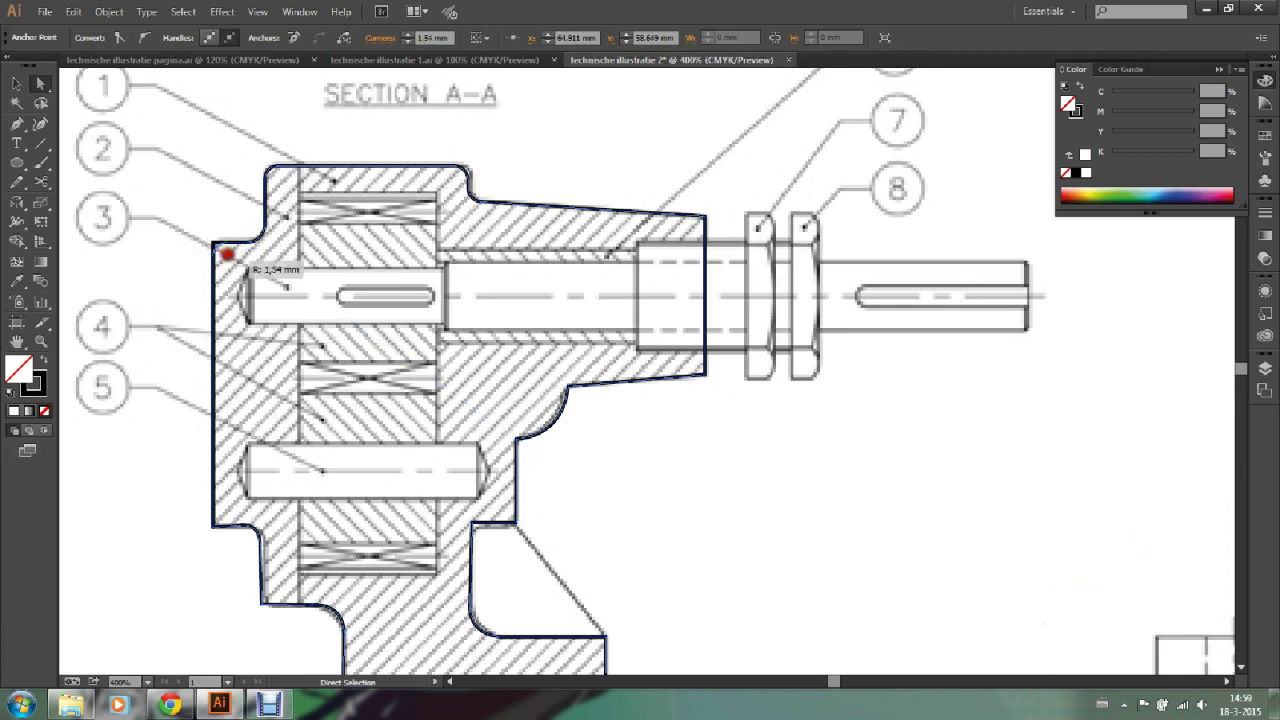
{"action": "left_click", "coordinate": [232, 251]}
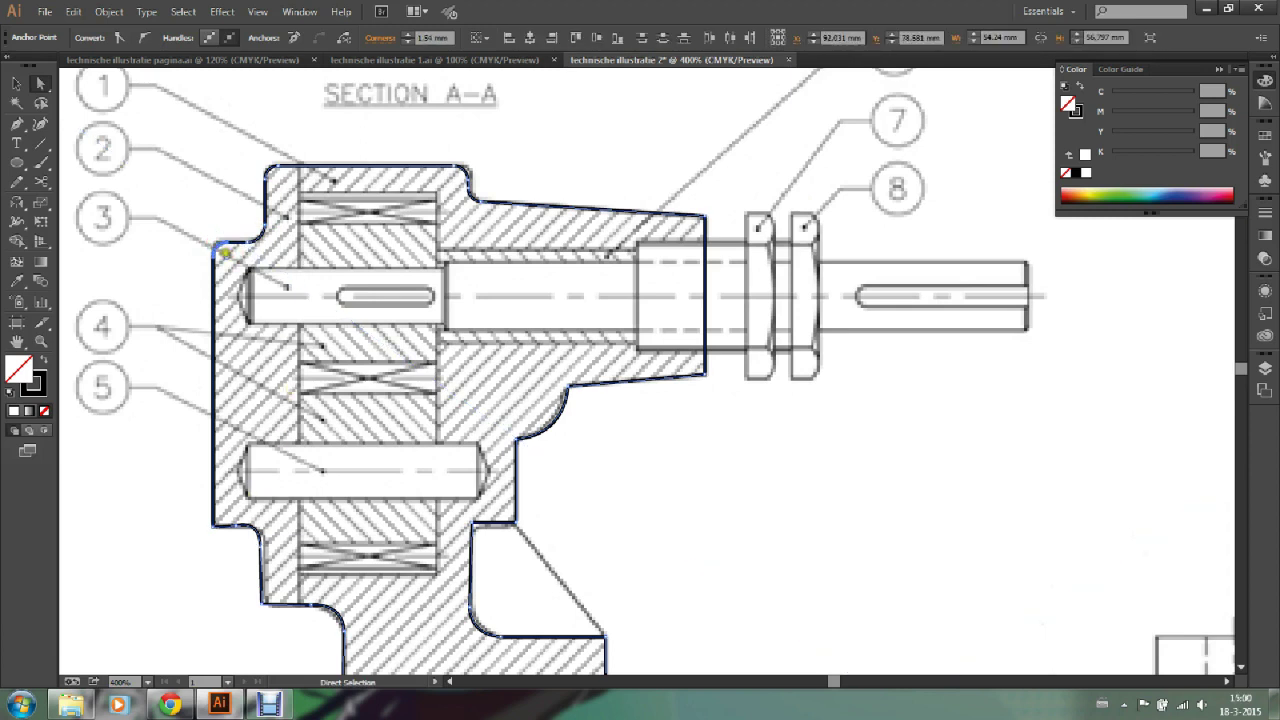
{"action": "left_click_drag", "start_coordinate": [226, 253], "coordinate": [222, 249]}
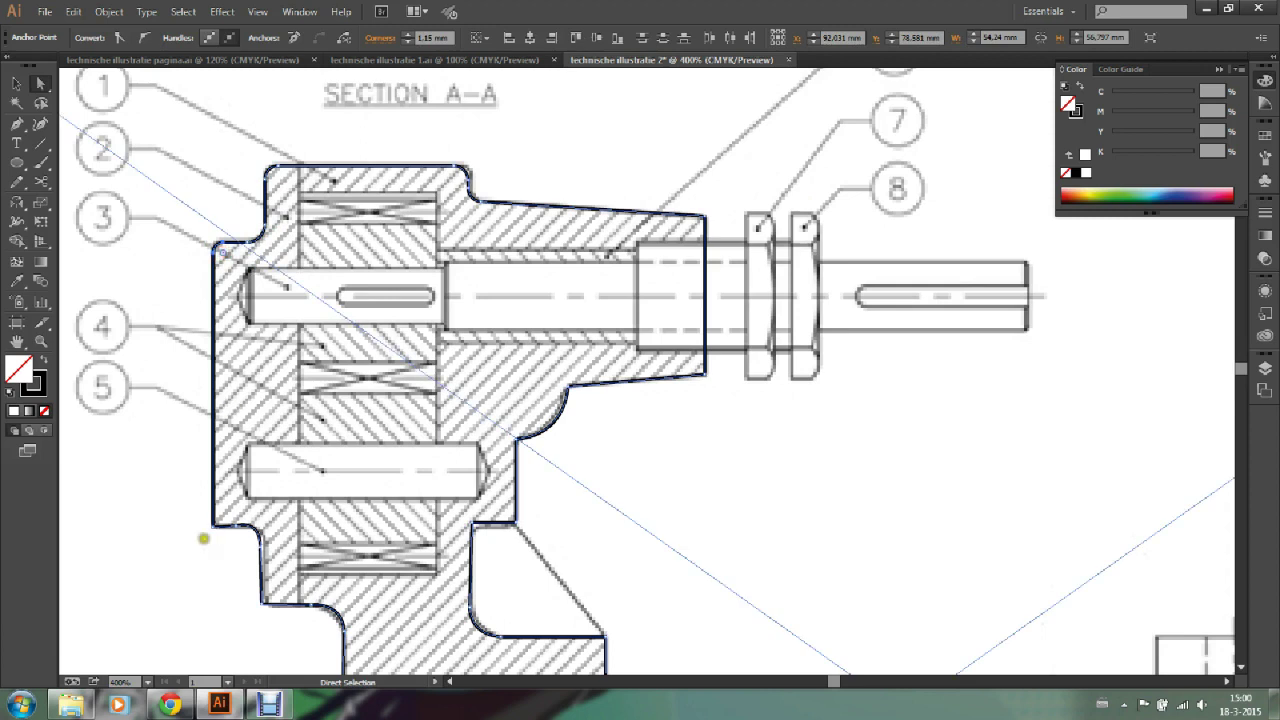
Step: Round the lower-left corner to about 1.57 mm and nudge its anchor onto the drawing's edge
{"action": "left_click", "coordinate": [222, 519]}
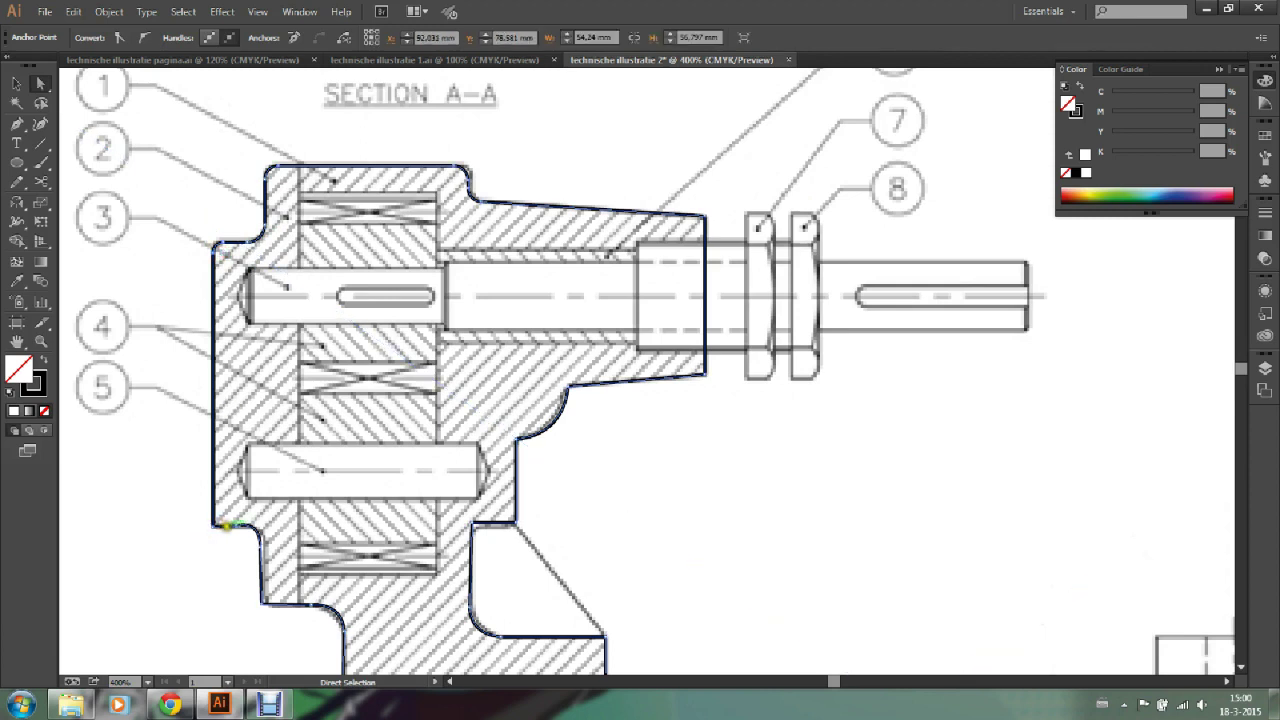
{"action": "left_click", "coordinate": [216, 524]}
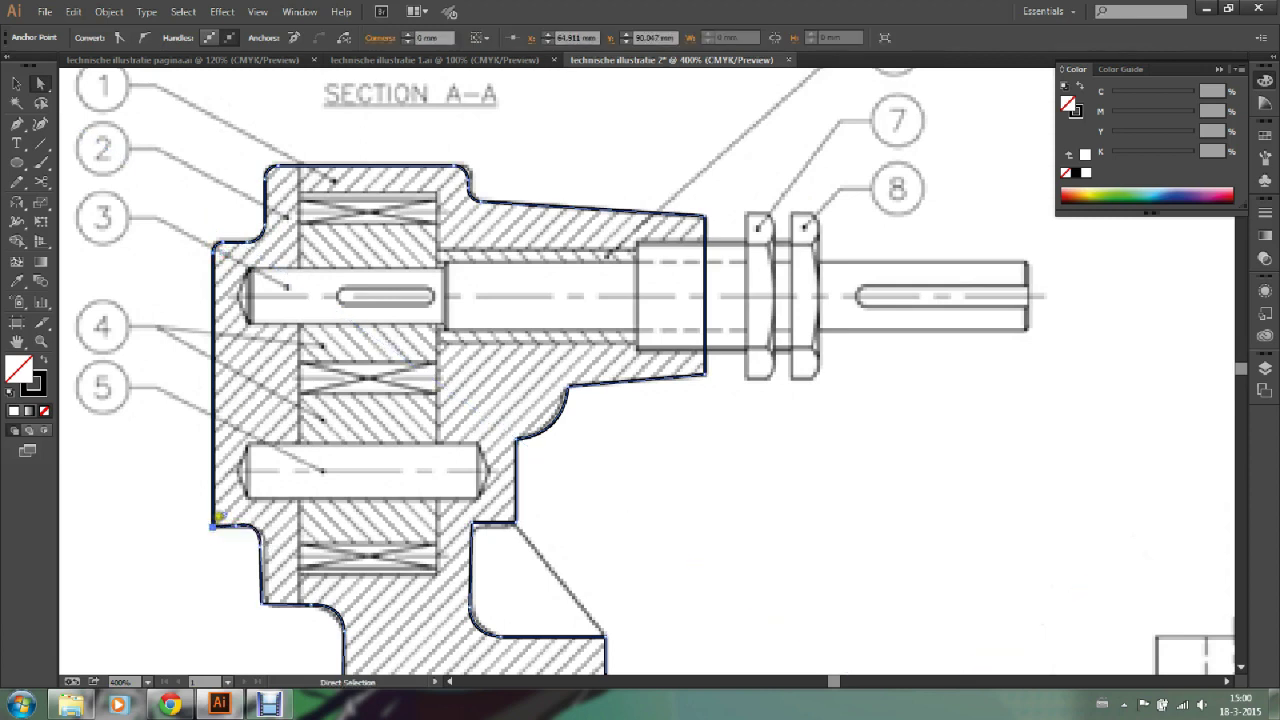
{"action": "left_click_drag", "start_coordinate": [224, 514], "coordinate": [316, 505]}
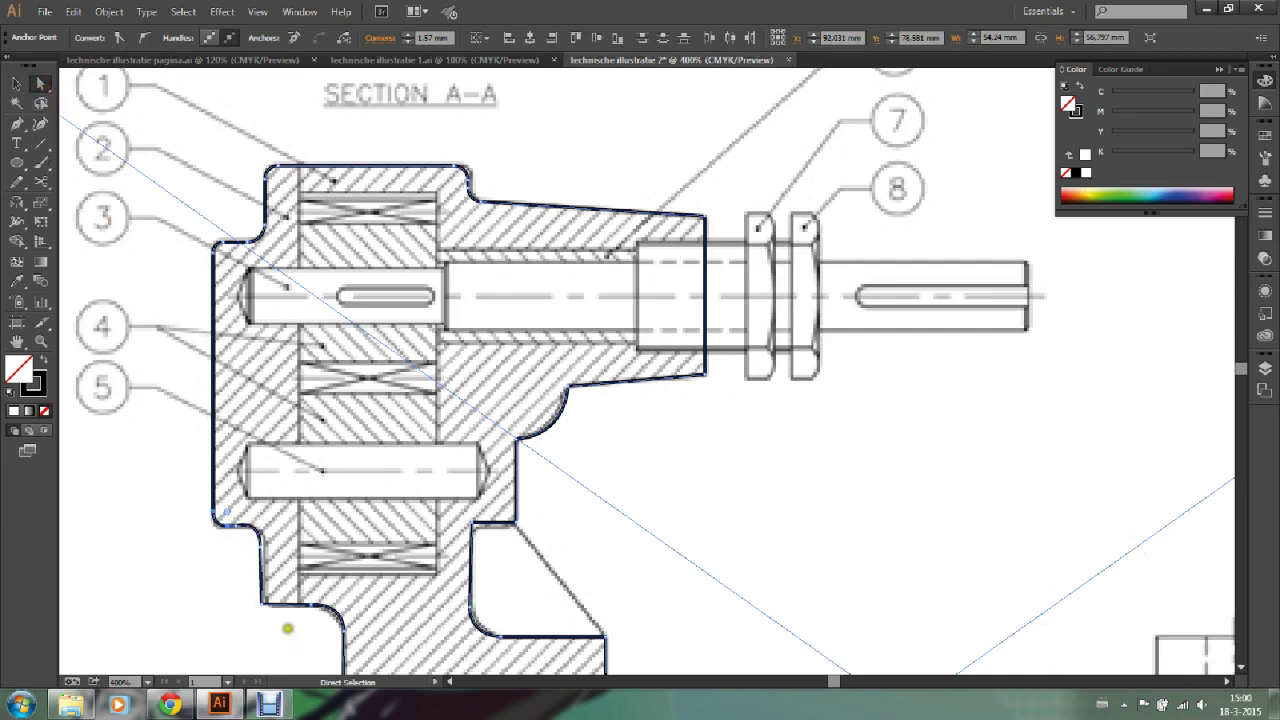
{"action": "left_click_drag", "start_coordinate": [262, 604], "coordinate": [256, 602]}
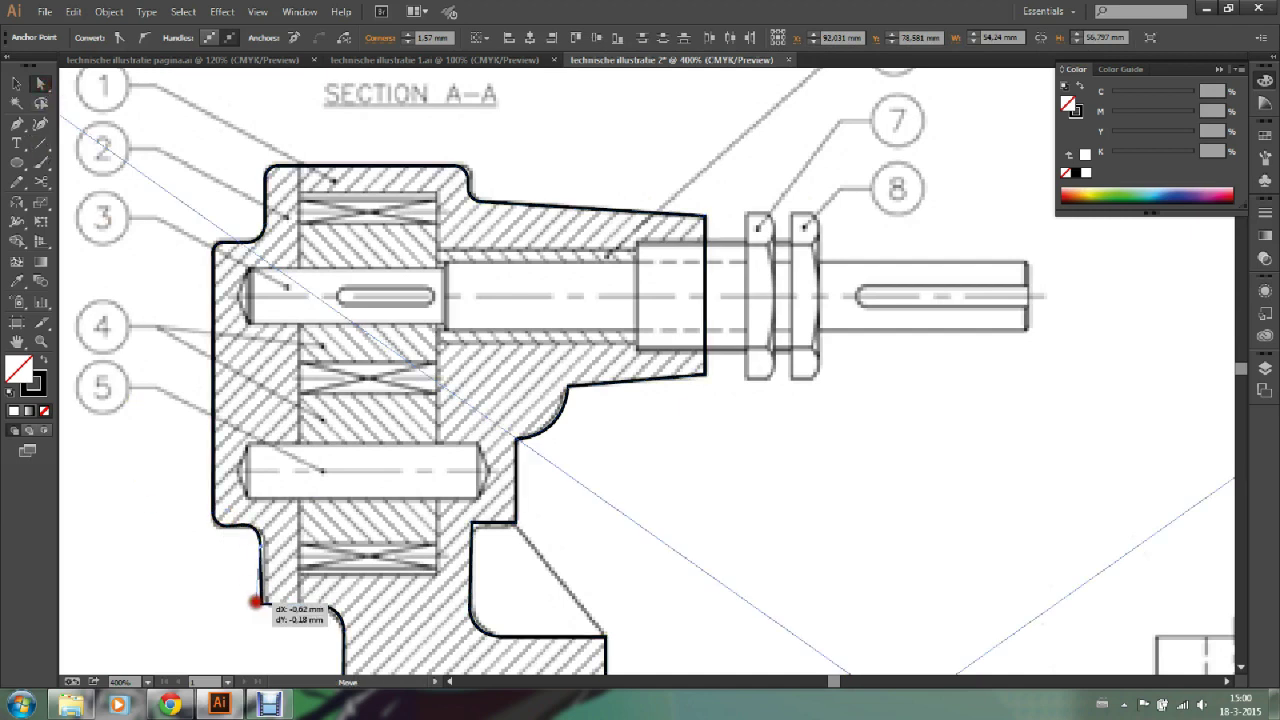
{"action": "left_click_drag", "start_coordinate": [256, 602], "coordinate": [257, 601]}
{"action": "left_click", "coordinate": [41, 342]}
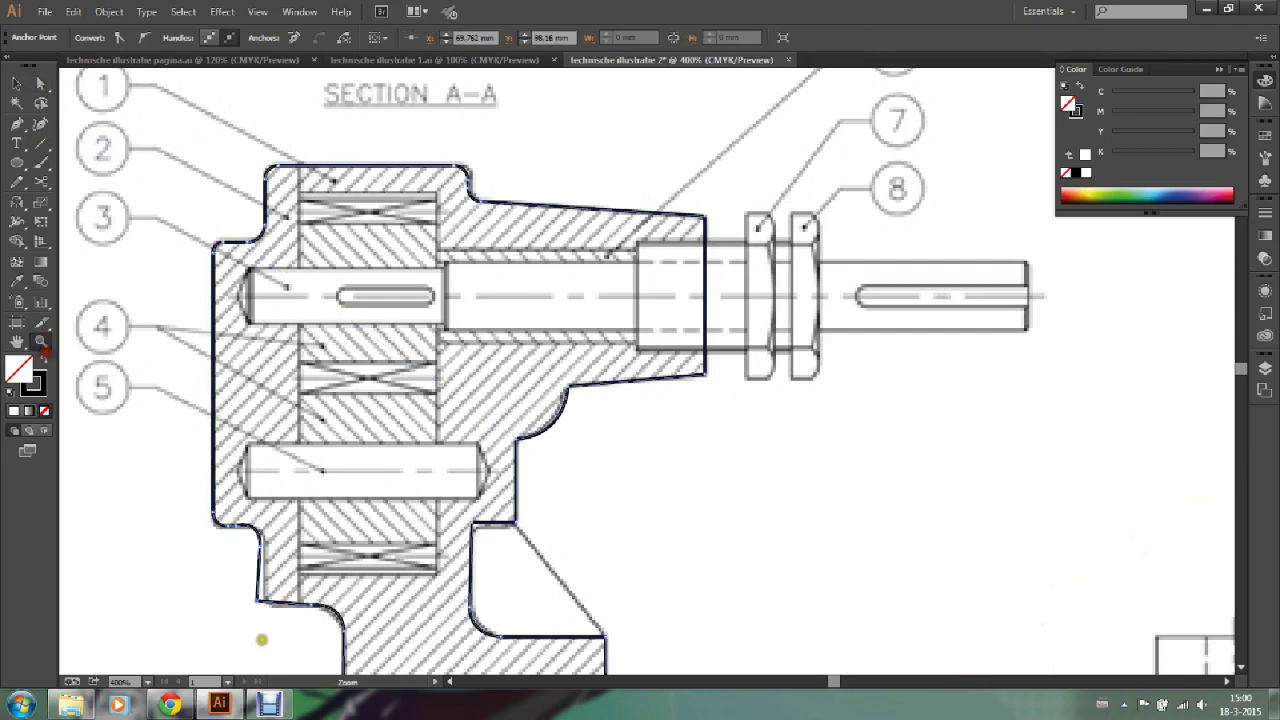
Step: Align the step's bottom corner point with the drawing and round it to about 0.45 mm
{"action": "left_click", "coordinate": [243, 584]}
{"action": "left_click_drag", "start_coordinate": [700, 340], "coordinate": [610, 445]}
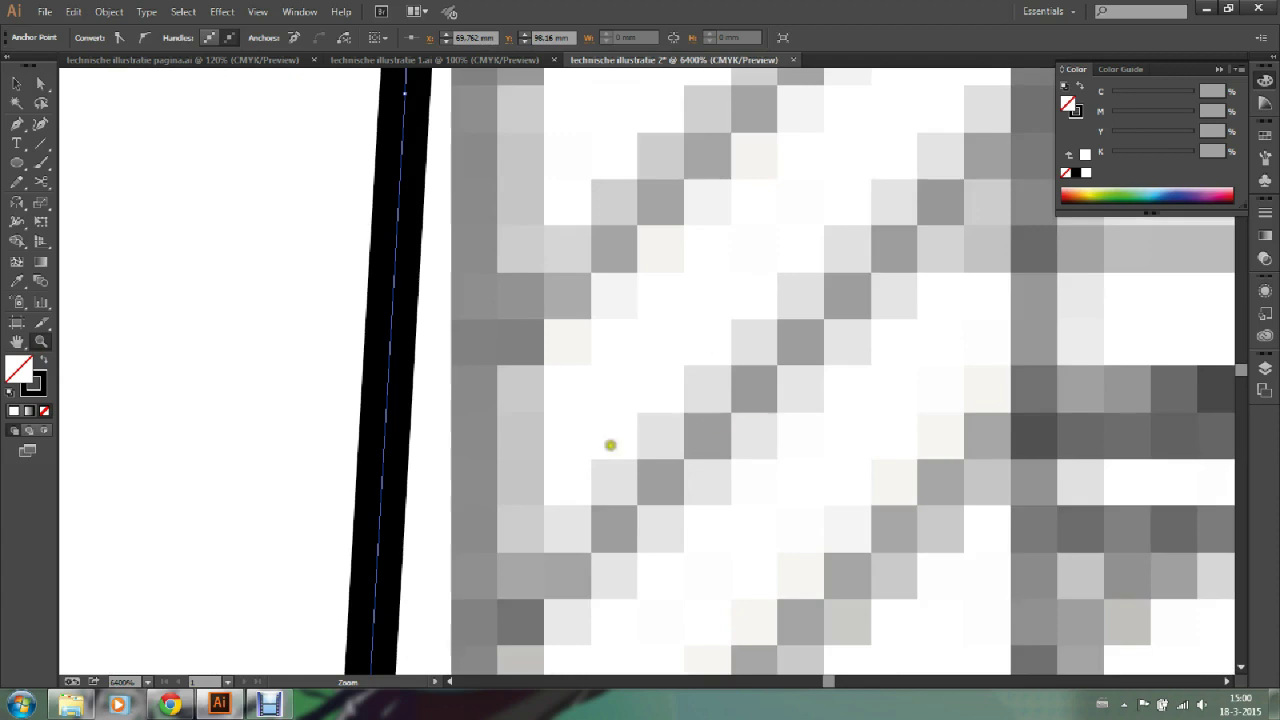
{"action": "left_click", "coordinate": [512, 493], "text": "alt"}
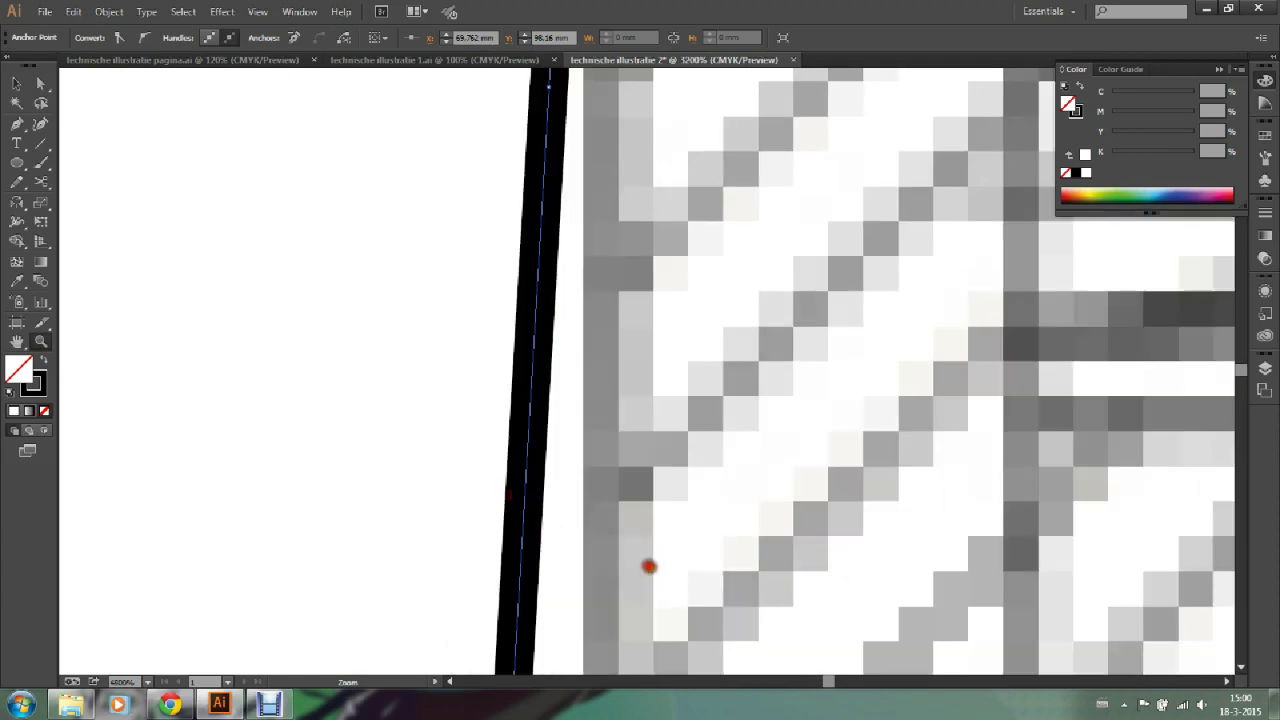
{"action": "left_click", "coordinate": [649, 566], "text": "alt"}
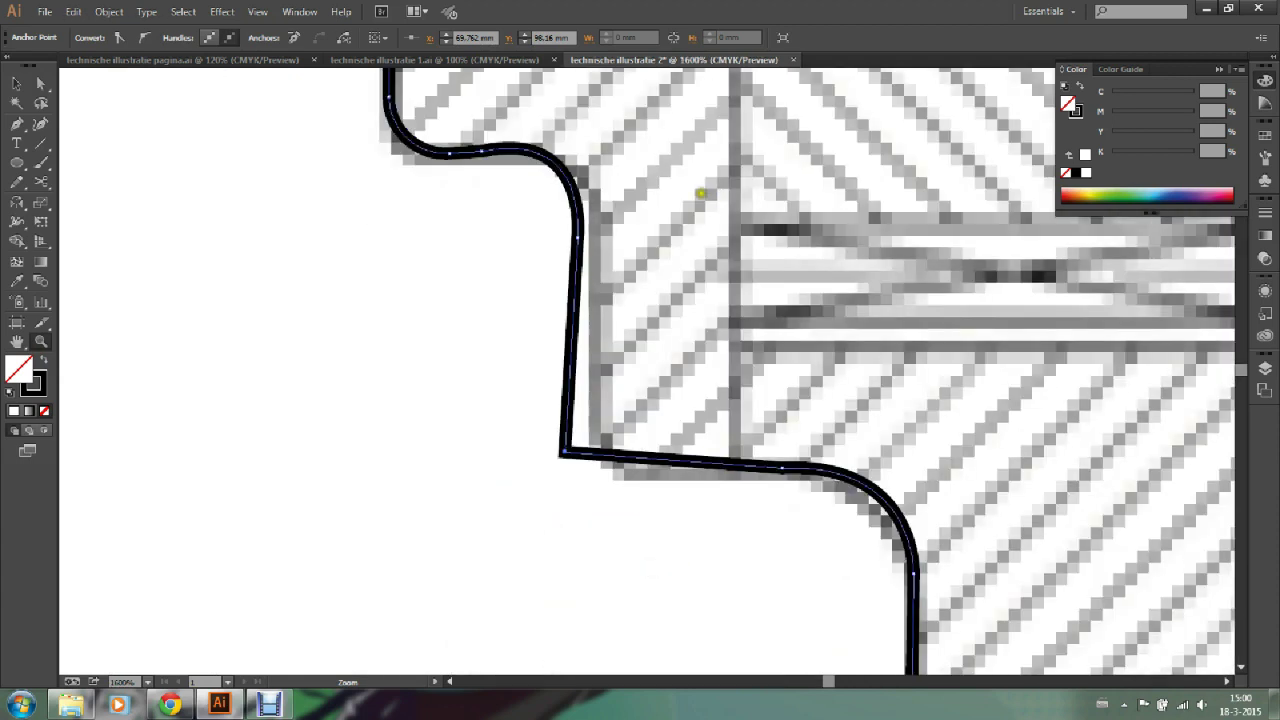
{"action": "left_click", "coordinate": [42, 85]}
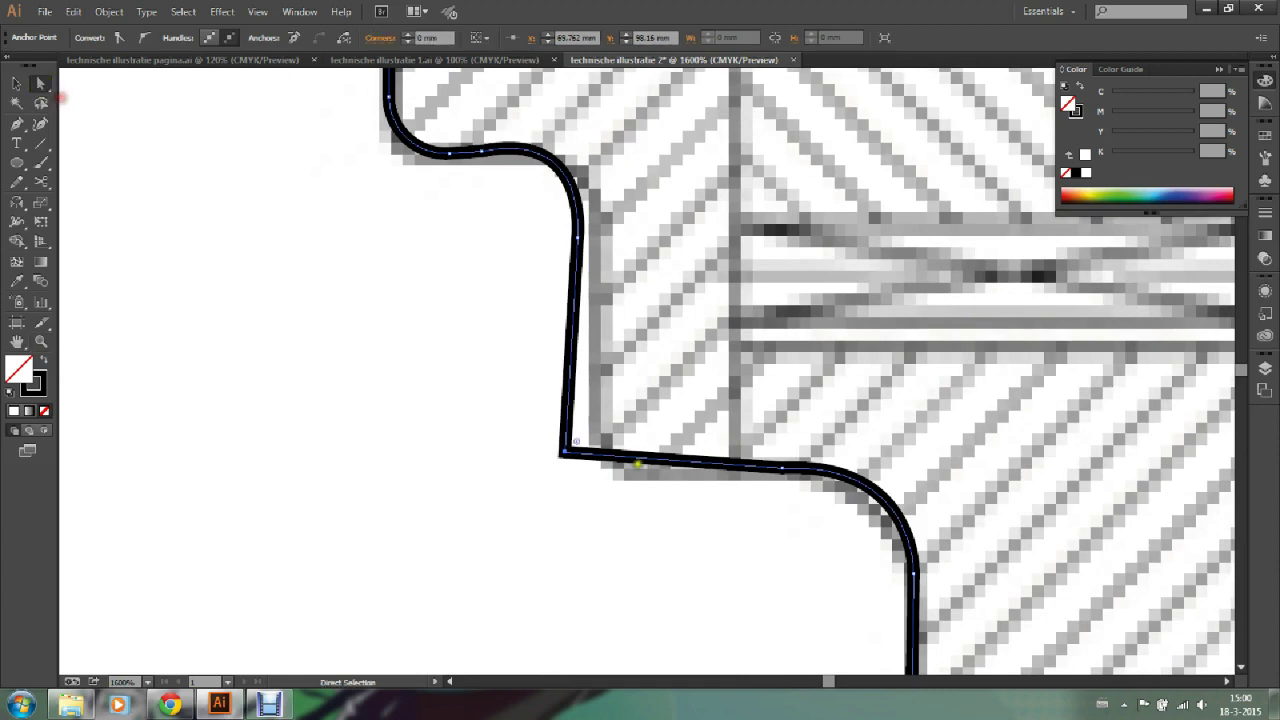
{"action": "left_click", "coordinate": [553, 481]}
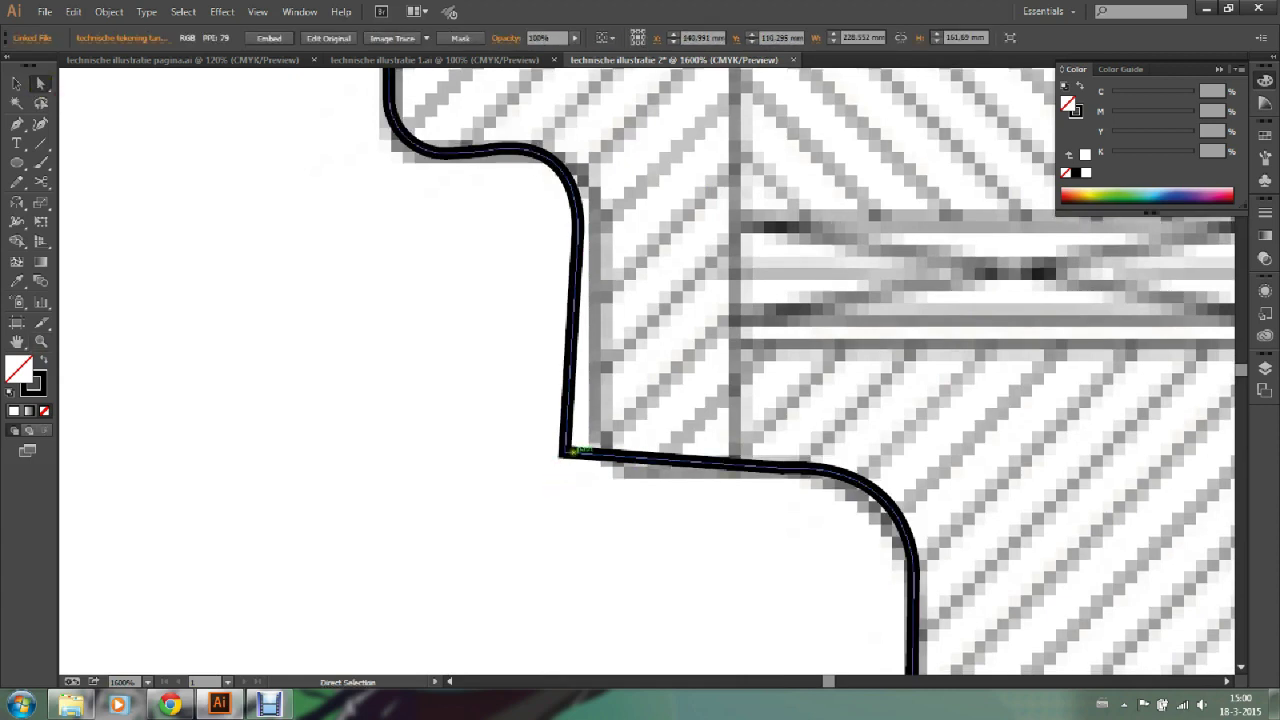
{"action": "left_click", "coordinate": [563, 456]}
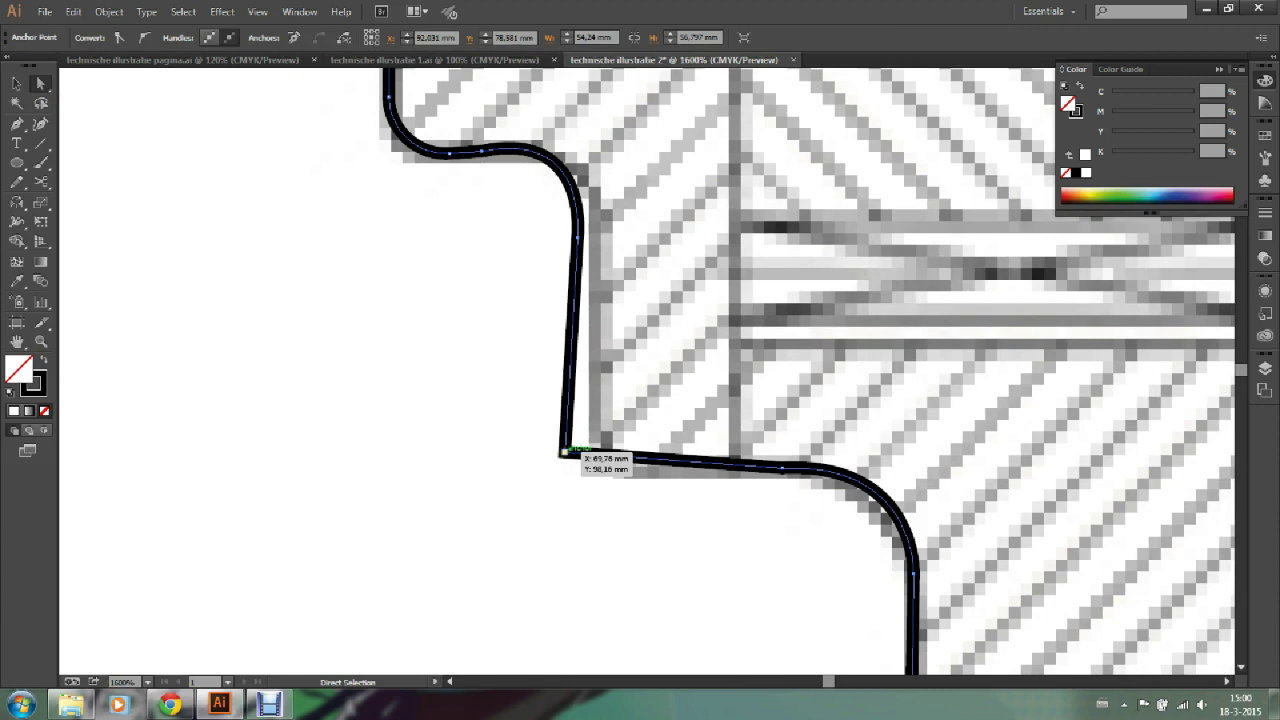
{"action": "left_click_drag", "start_coordinate": [563, 453], "coordinate": [574, 466]}
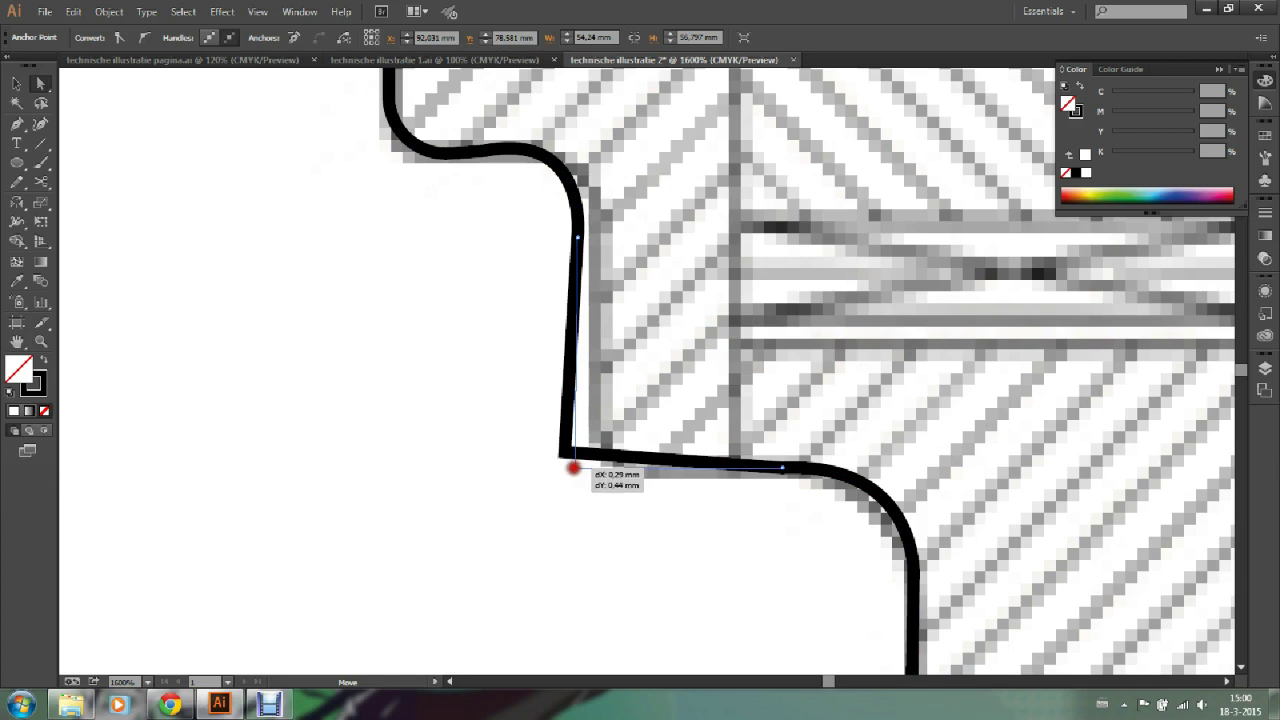
{"action": "left_click_drag", "start_coordinate": [573, 467], "coordinate": [575, 467]}
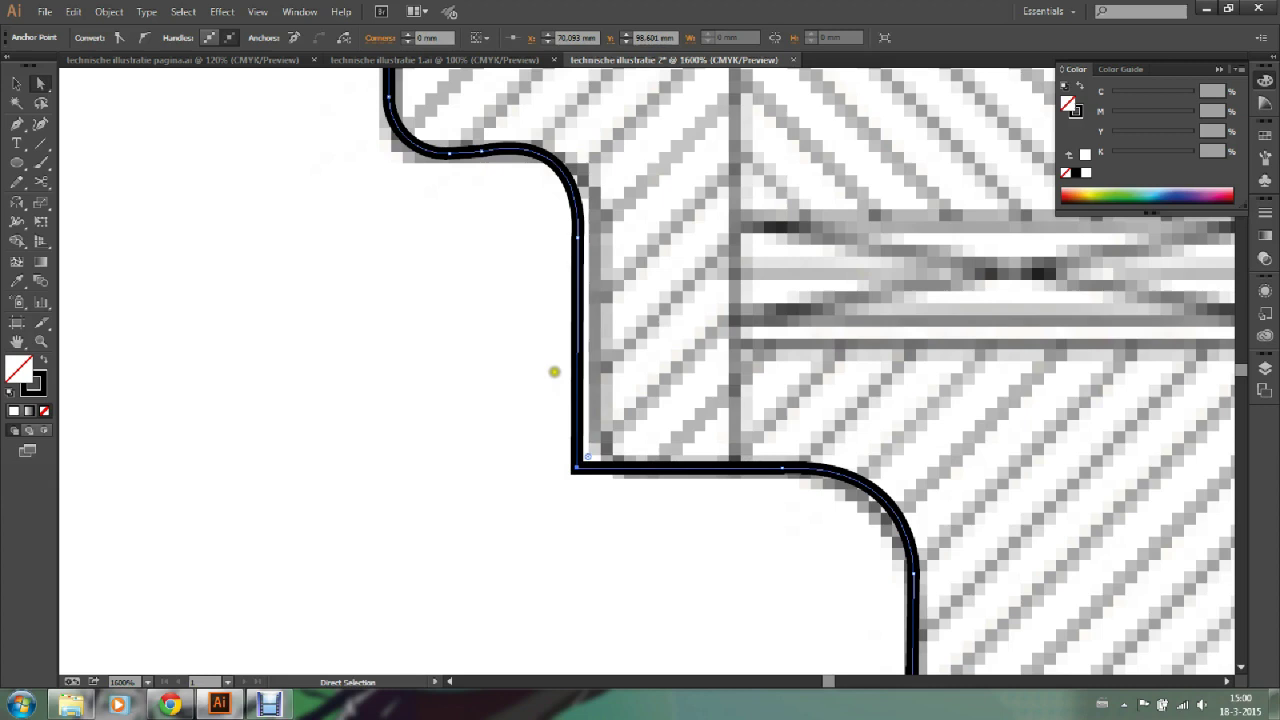
{"action": "left_click_drag", "start_coordinate": [589, 456], "coordinate": [594, 449]}
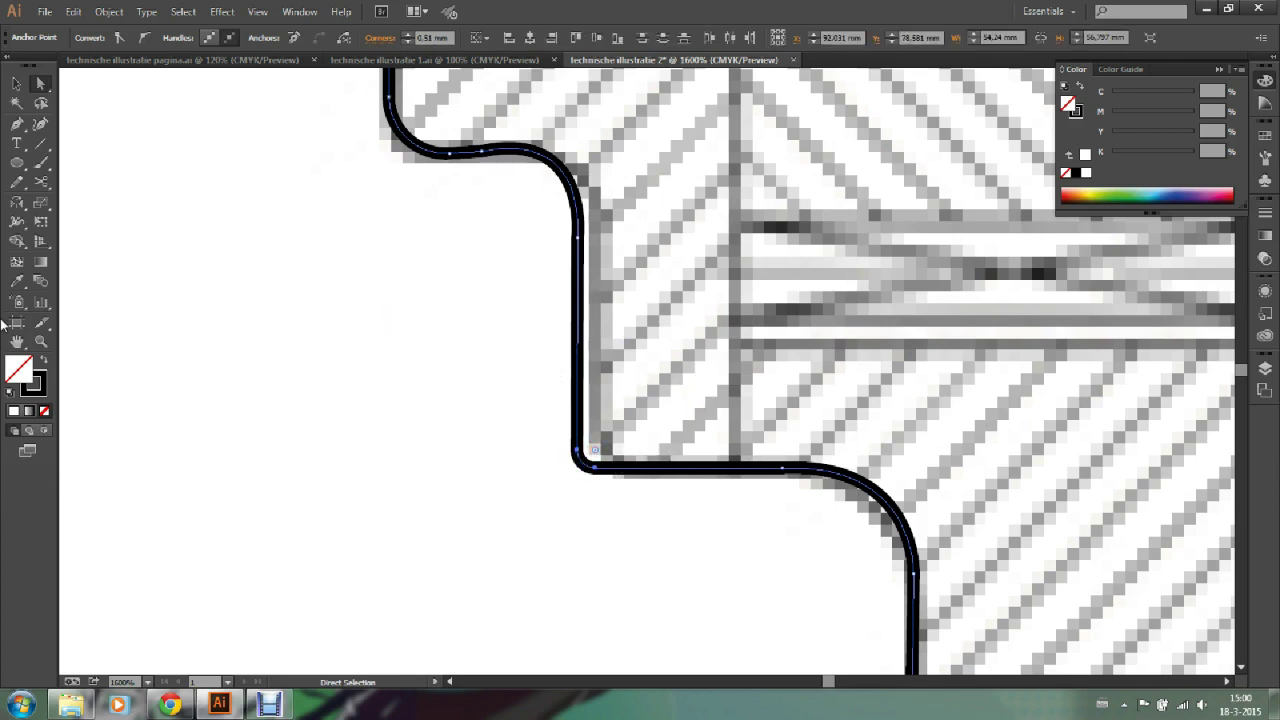
Step: Reshape the outline's upper curve to follow the drawing
{"action": "left_click", "coordinate": [540, 154]}
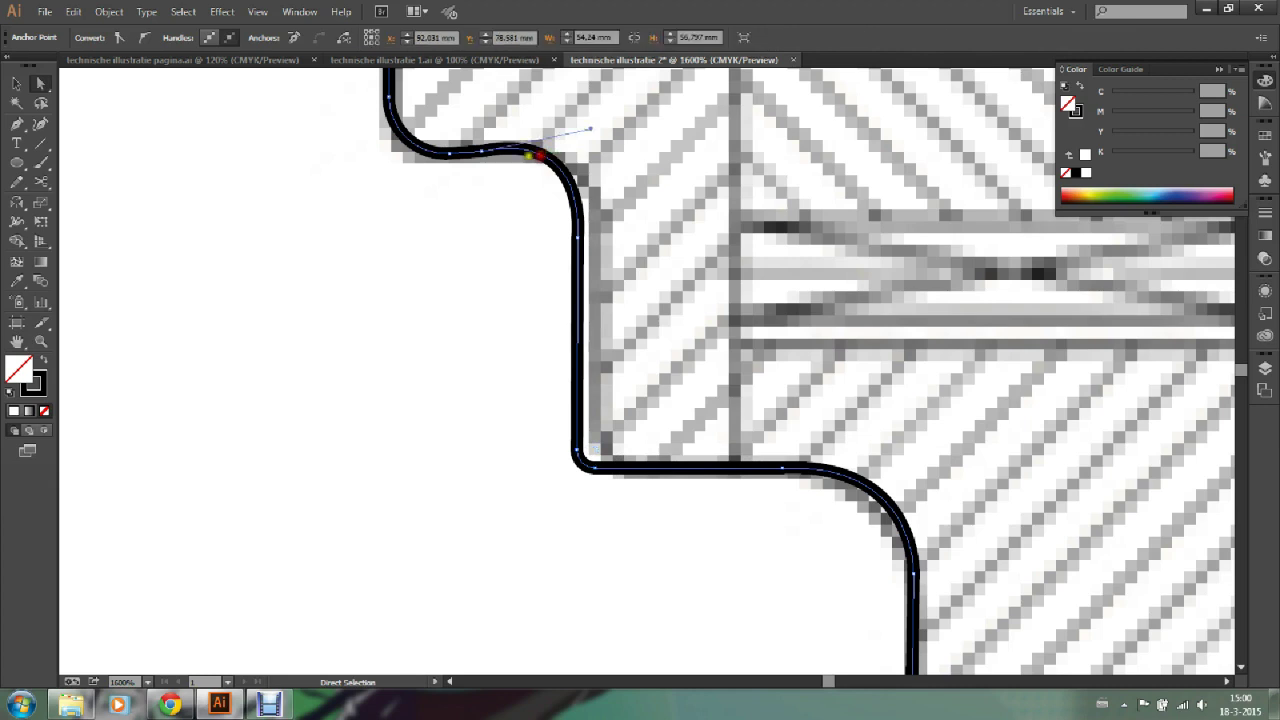
{"action": "left_click_drag", "start_coordinate": [485, 146], "coordinate": [489, 149]}
{"action": "left_click_drag", "start_coordinate": [600, 128], "coordinate": [585, 143]}
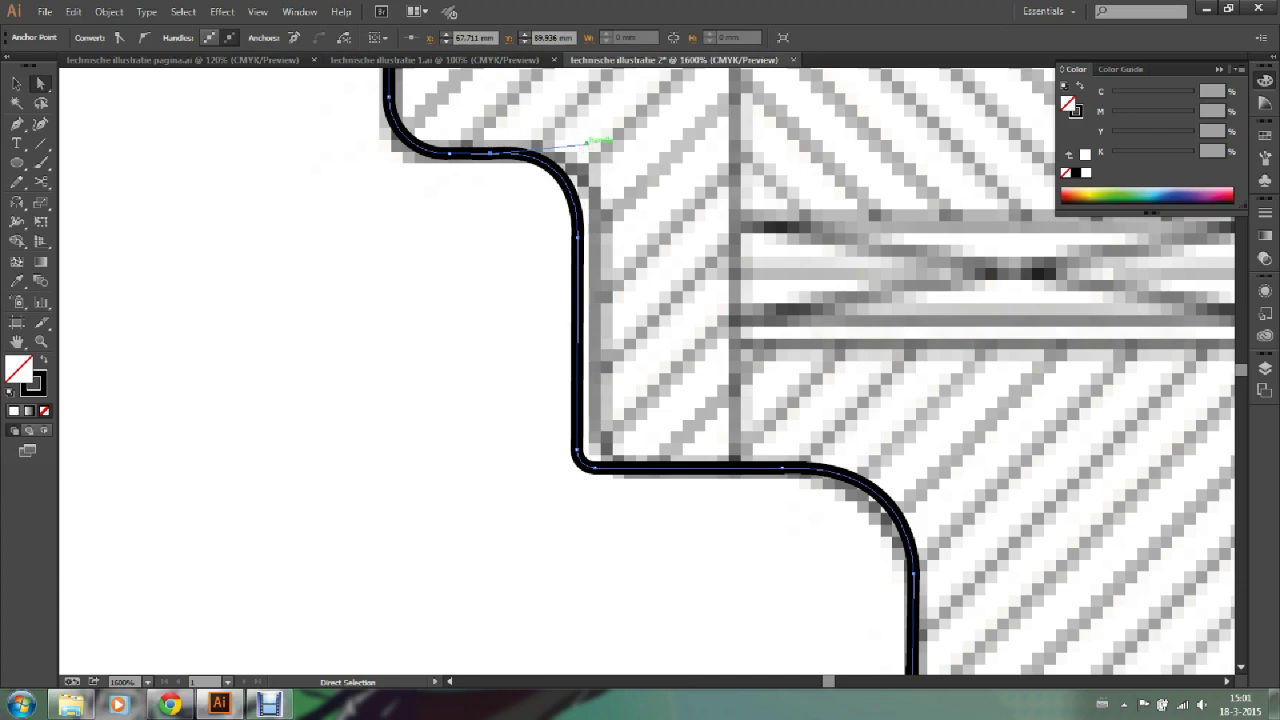
{"action": "left_click", "coordinate": [464, 187]}
{"action": "left_click", "coordinate": [41, 341]}
{"action": "left_click", "coordinate": [714, 114], "text": "alt"}
{"action": "left_click", "coordinate": [809, 294], "text": "alt"}
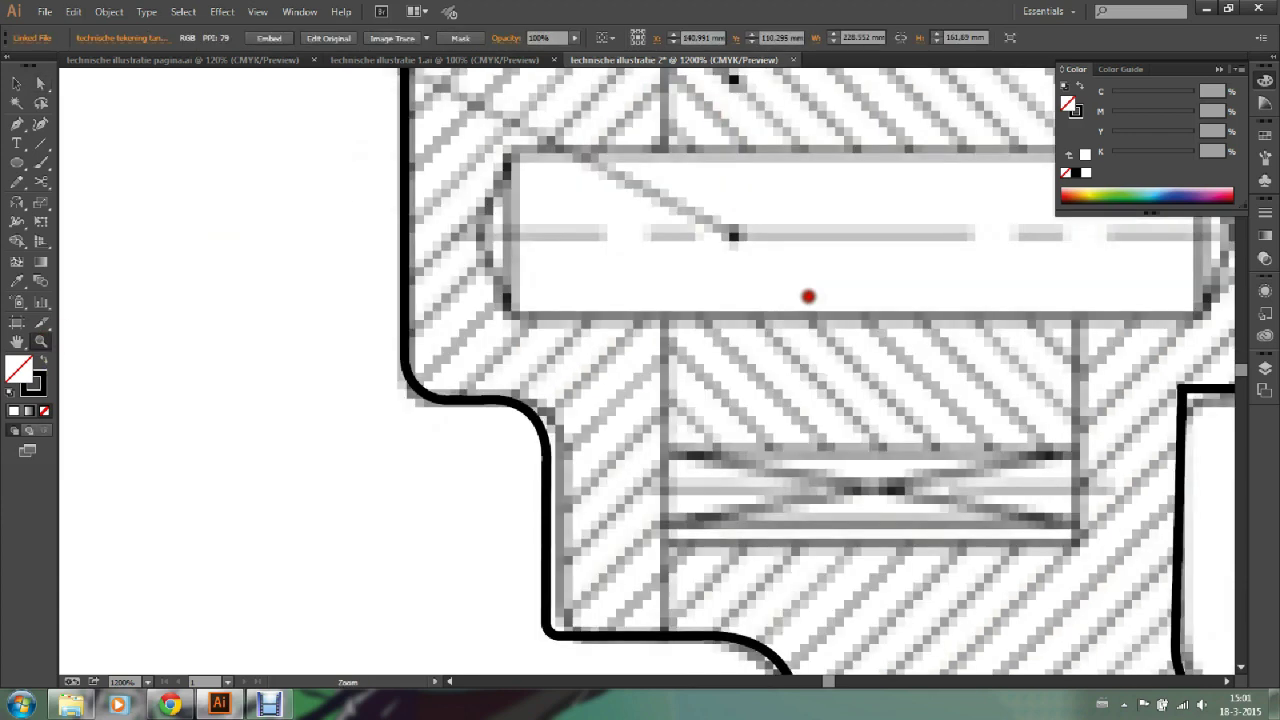
{"action": "left_click", "coordinate": [868, 413], "text": "alt"}
{"action": "left_click", "coordinate": [713, 248], "text": "alt"}
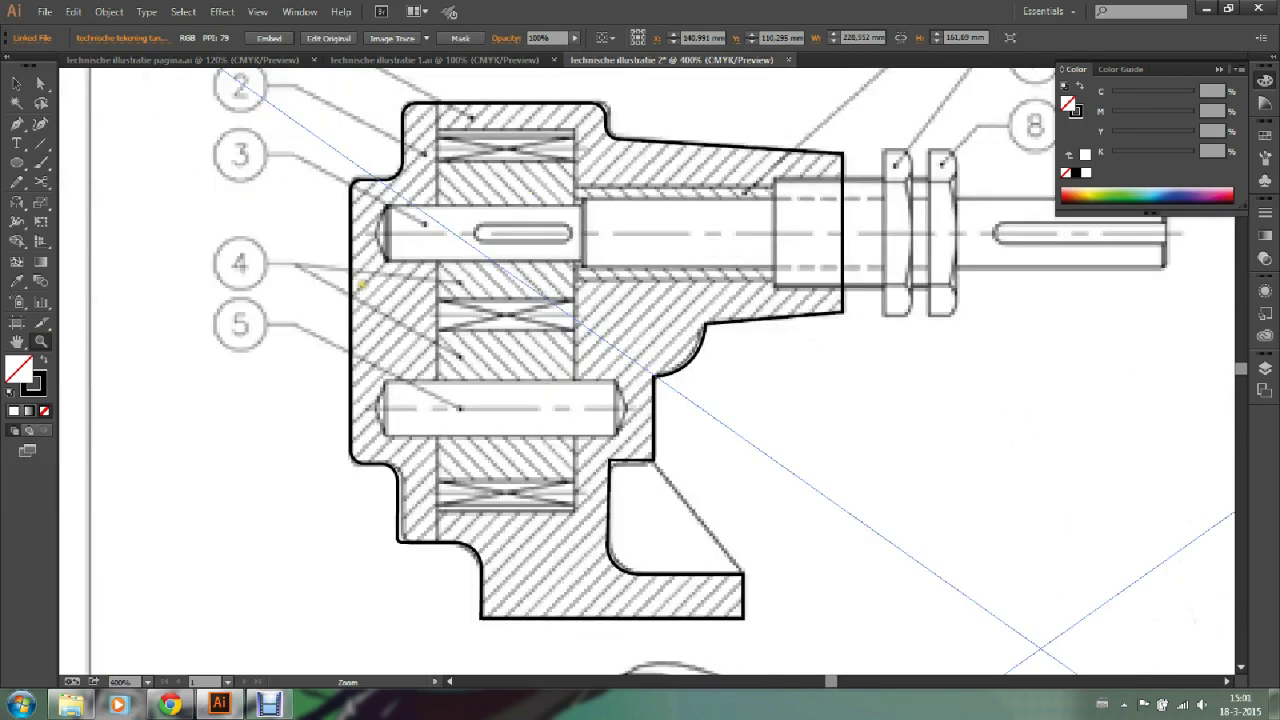
Step: Round the lower-step inner corner to about 1.47 mm and its neighbour to about 1.85 mm
{"action": "left_click", "coordinate": [41, 83]}
{"action": "left_click", "coordinate": [629, 460]}
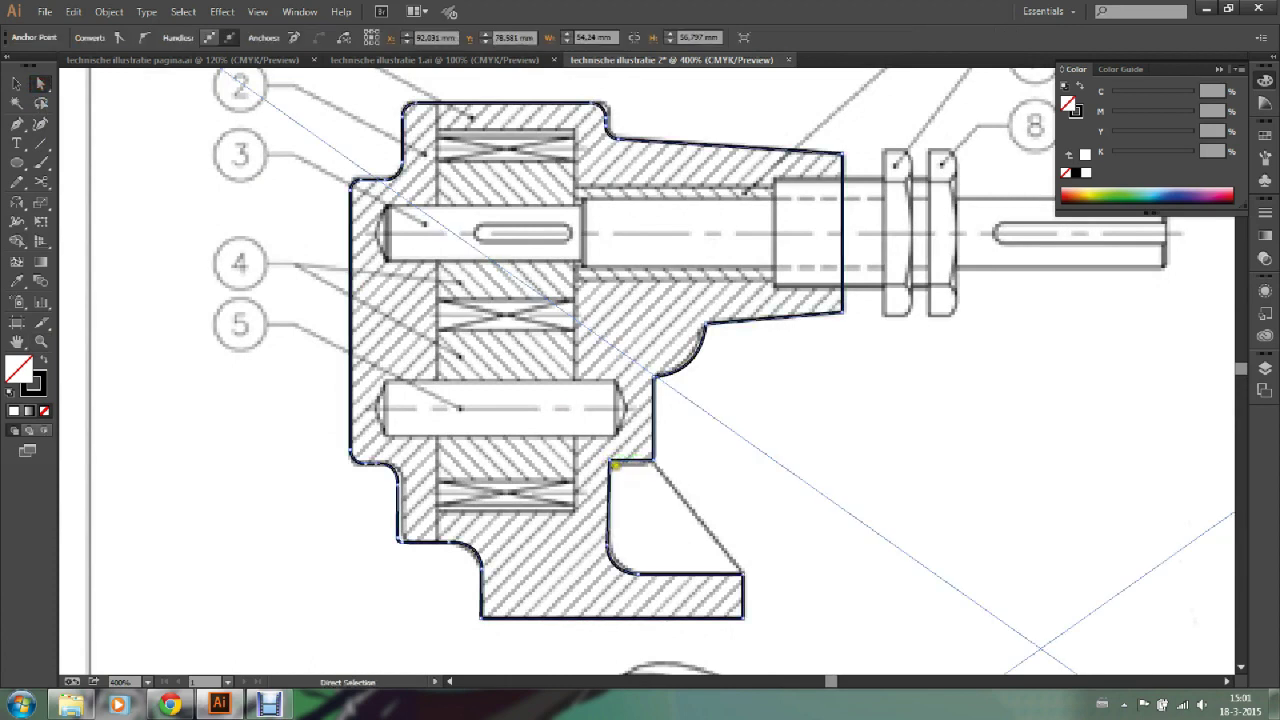
{"action": "left_click", "coordinate": [611, 462]}
{"action": "left_click_drag", "start_coordinate": [620, 470], "coordinate": [629, 532]}
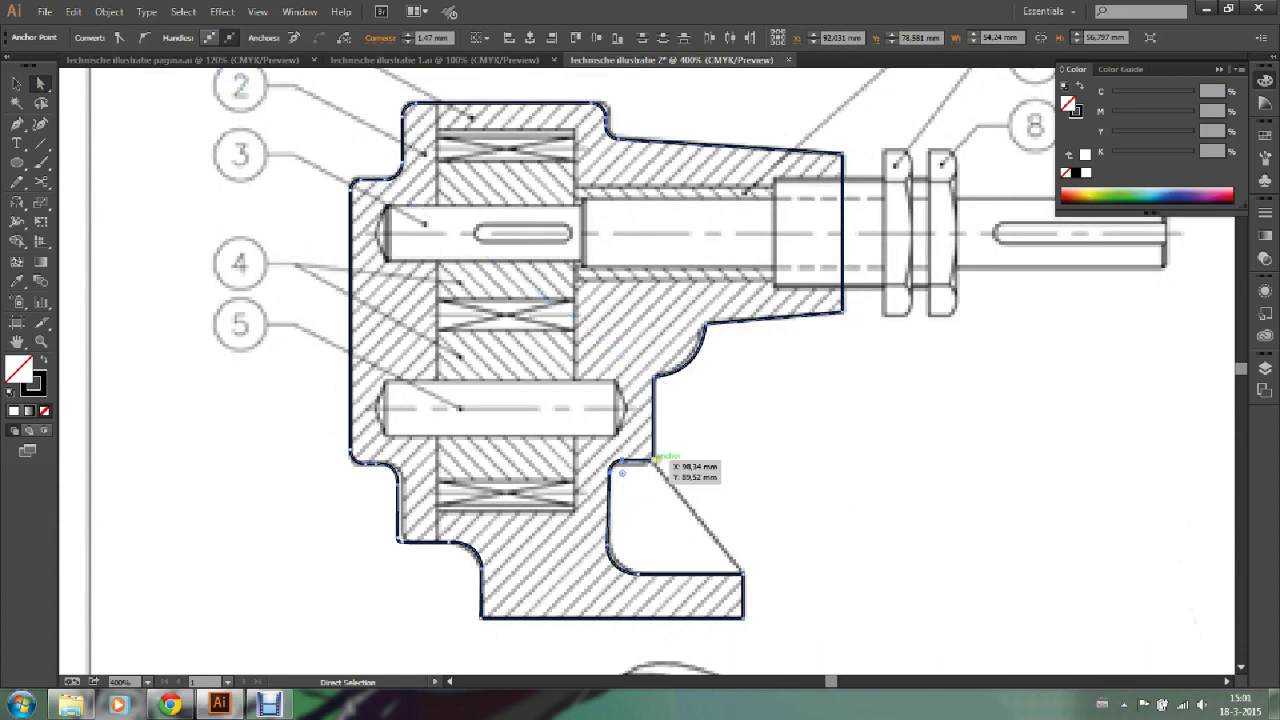
{"action": "left_click", "coordinate": [651, 462]}
{"action": "left_click_drag", "start_coordinate": [641, 447], "coordinate": [655, 455]}
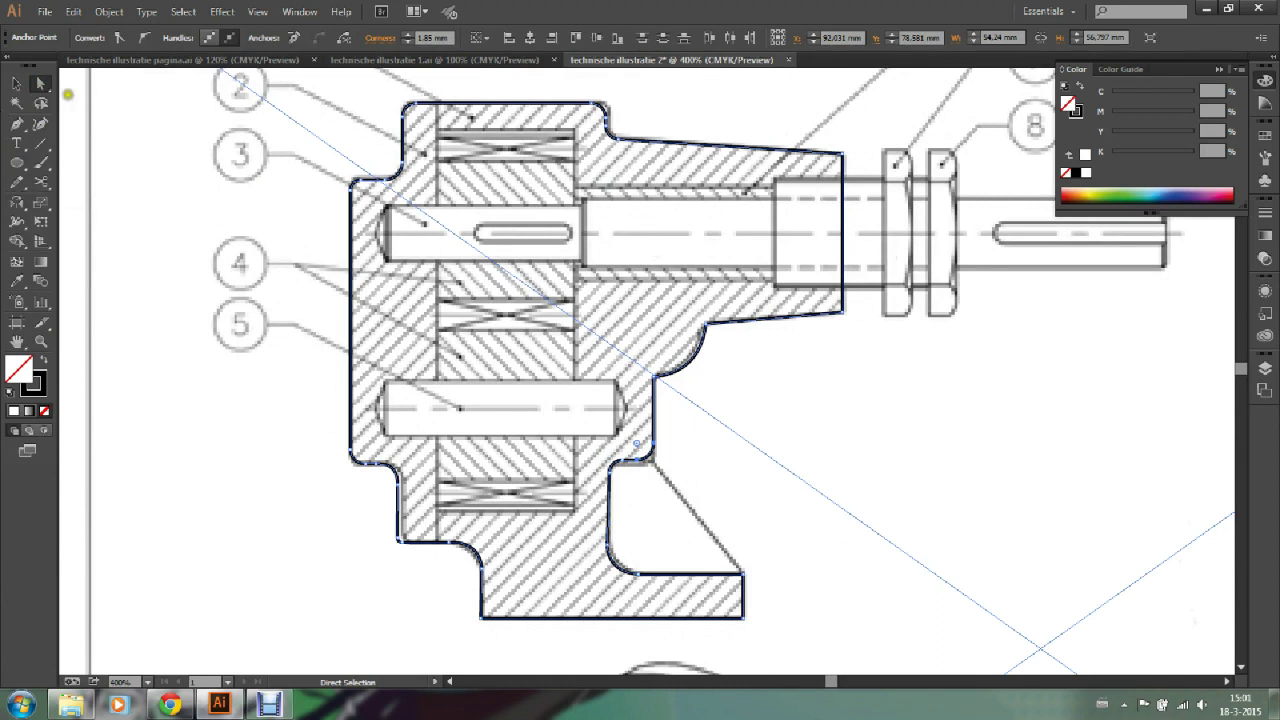
{"action": "left_click", "coordinate": [18, 83]}
{"action": "left_click", "coordinate": [187, 190]}
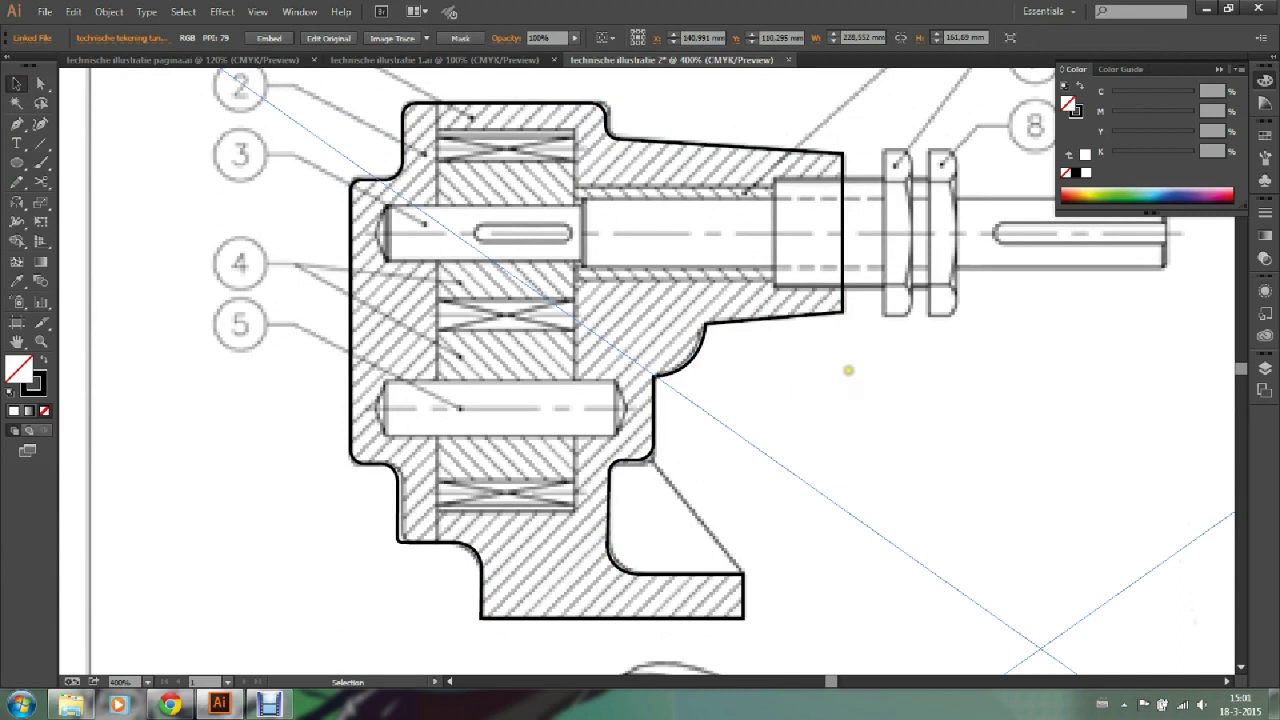
{"action": "left_click_drag", "start_coordinate": [848, 370], "coordinate": [664, 393]}
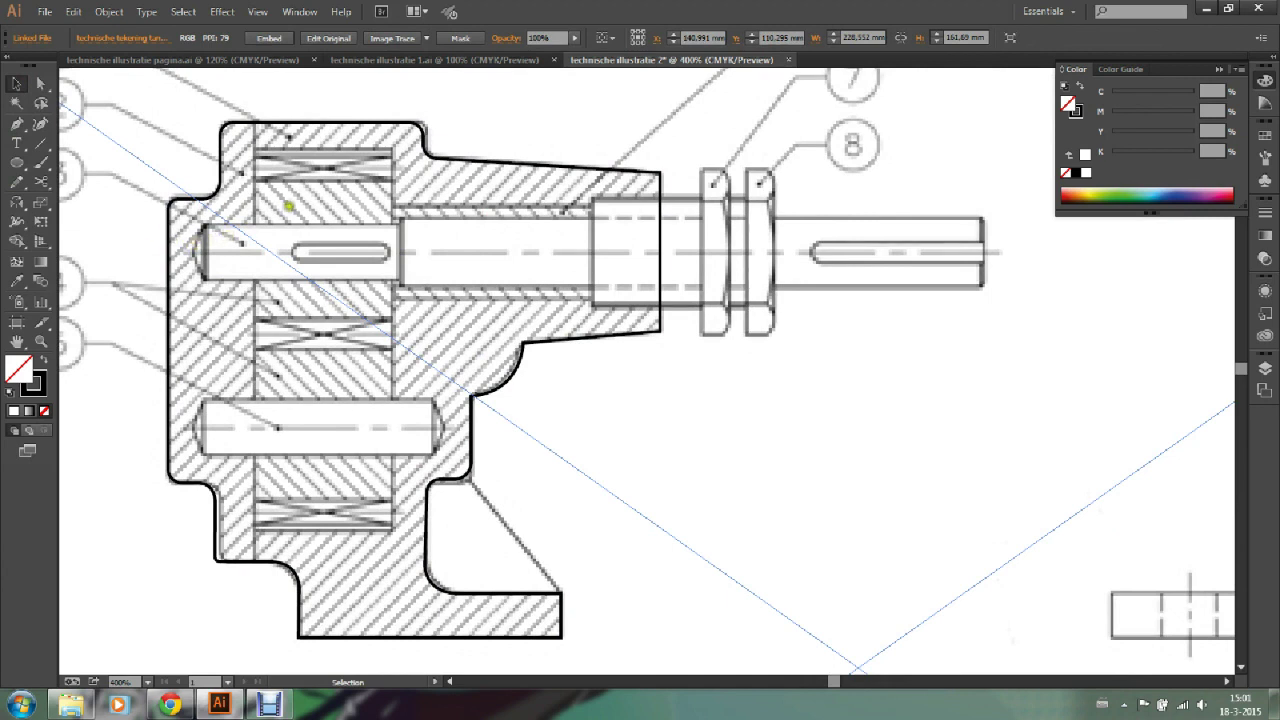
Step: Draw rectangles over the shaft's right end, left section, middle section and sleeve
{"action": "left_click_drag", "start_coordinate": [16, 162], "coordinate": [72, 166]}
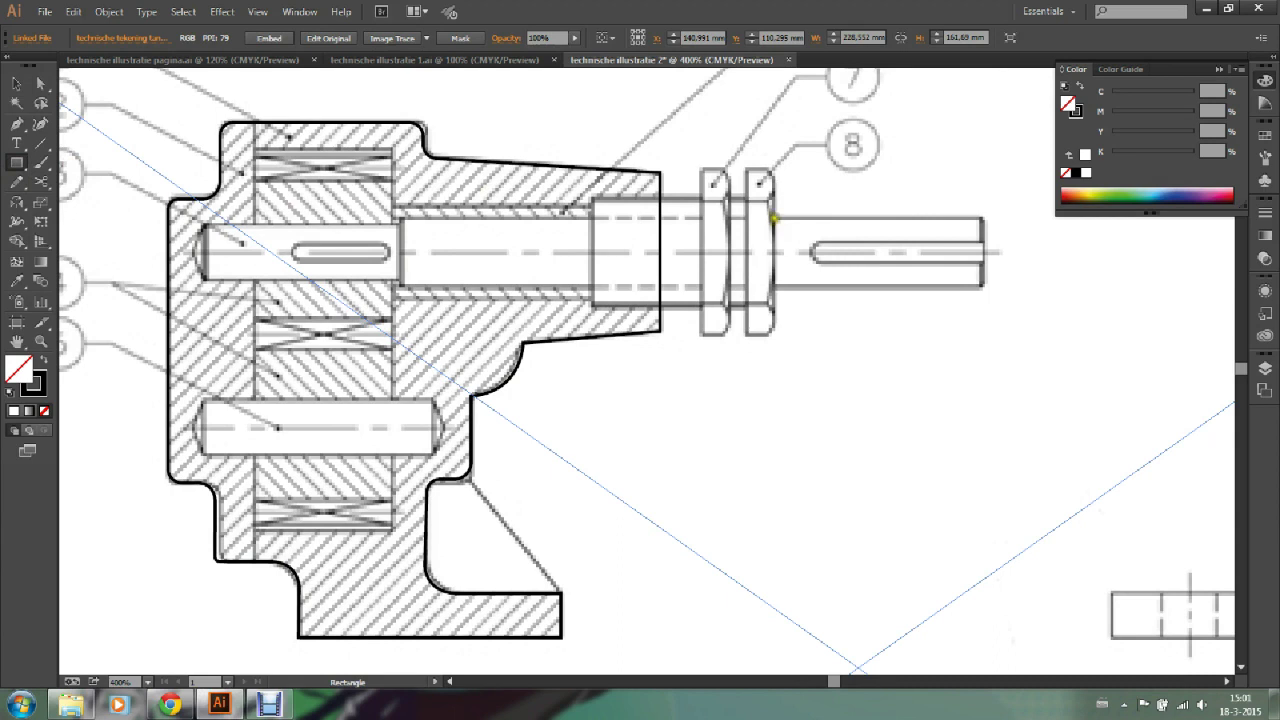
{"action": "left_click_drag", "start_coordinate": [774, 216], "coordinate": [984, 283]}
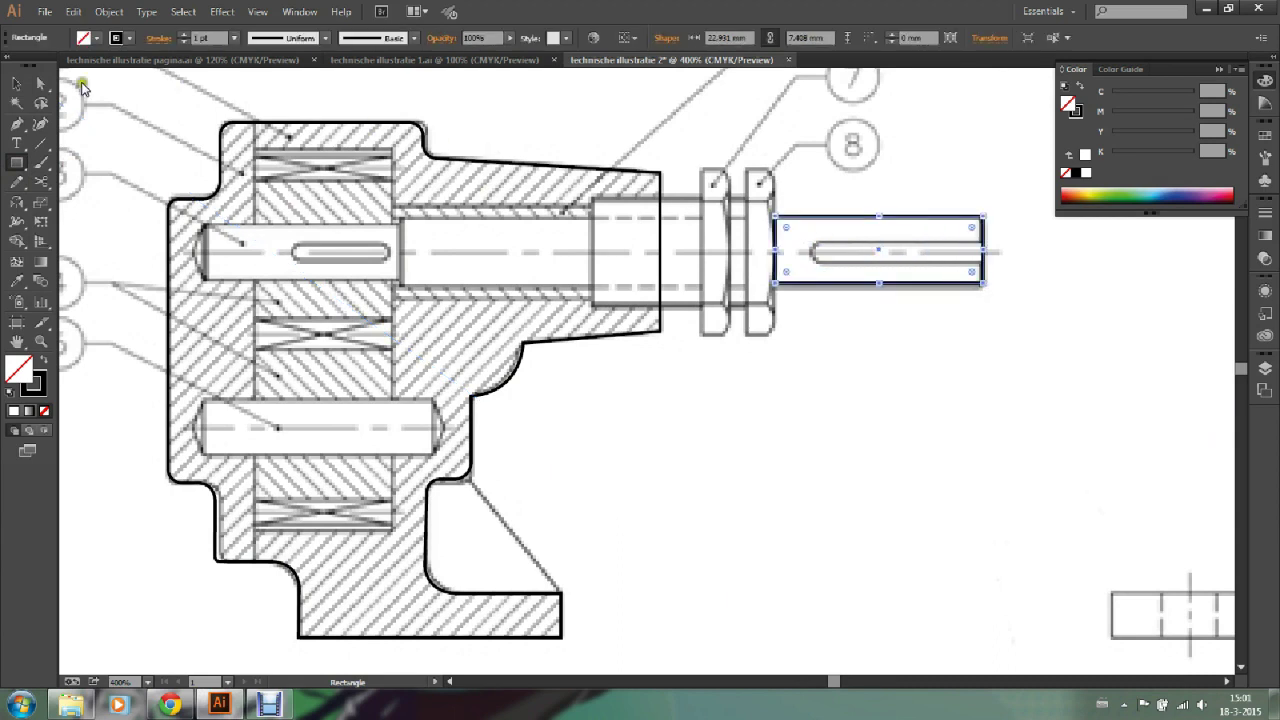
{"action": "left_click", "coordinate": [16, 84]}
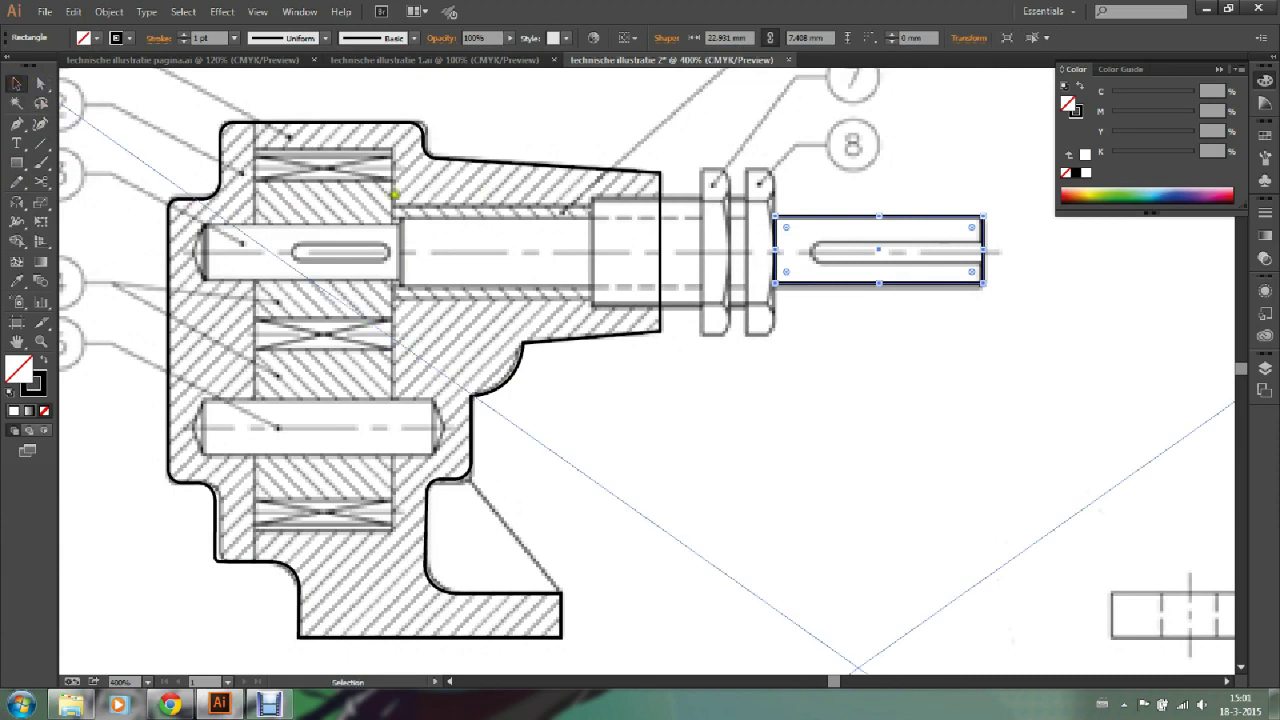
{"action": "left_click", "coordinate": [16, 162]}
{"action": "left_click_drag", "start_coordinate": [203, 224], "coordinate": [400, 278]}
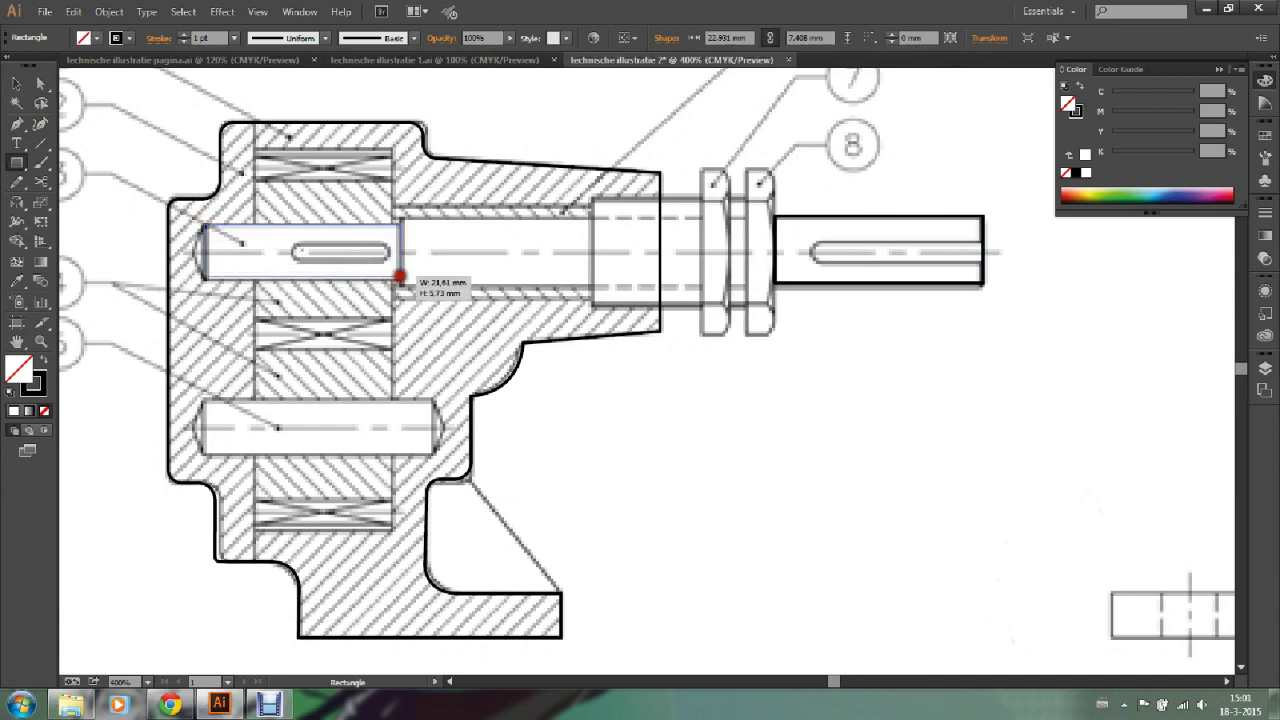
{"action": "left_click", "coordinate": [16, 82]}
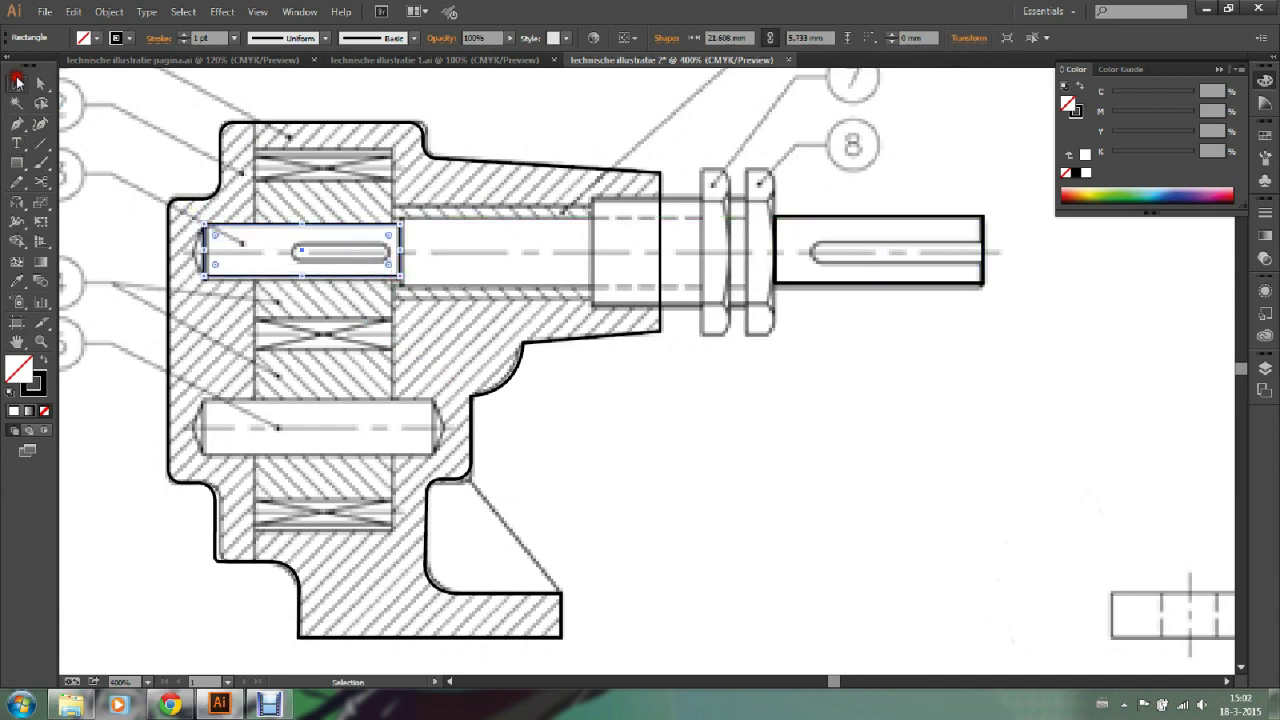
{"action": "left_click", "coordinate": [109, 104]}
{"action": "left_click", "coordinate": [16, 162]}
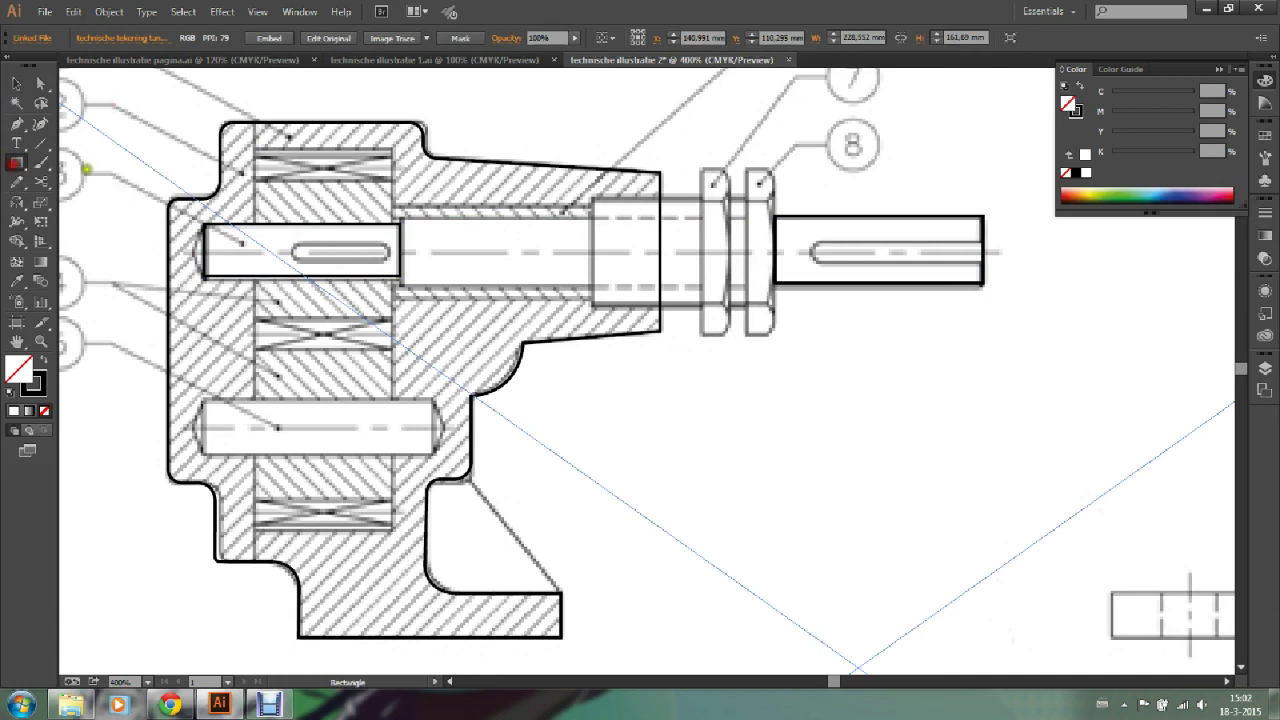
{"action": "left_click_drag", "start_coordinate": [399, 214], "coordinate": [592, 288]}
{"action": "left_click", "coordinate": [16, 83]}
{"action": "left_click", "coordinate": [18, 164]}
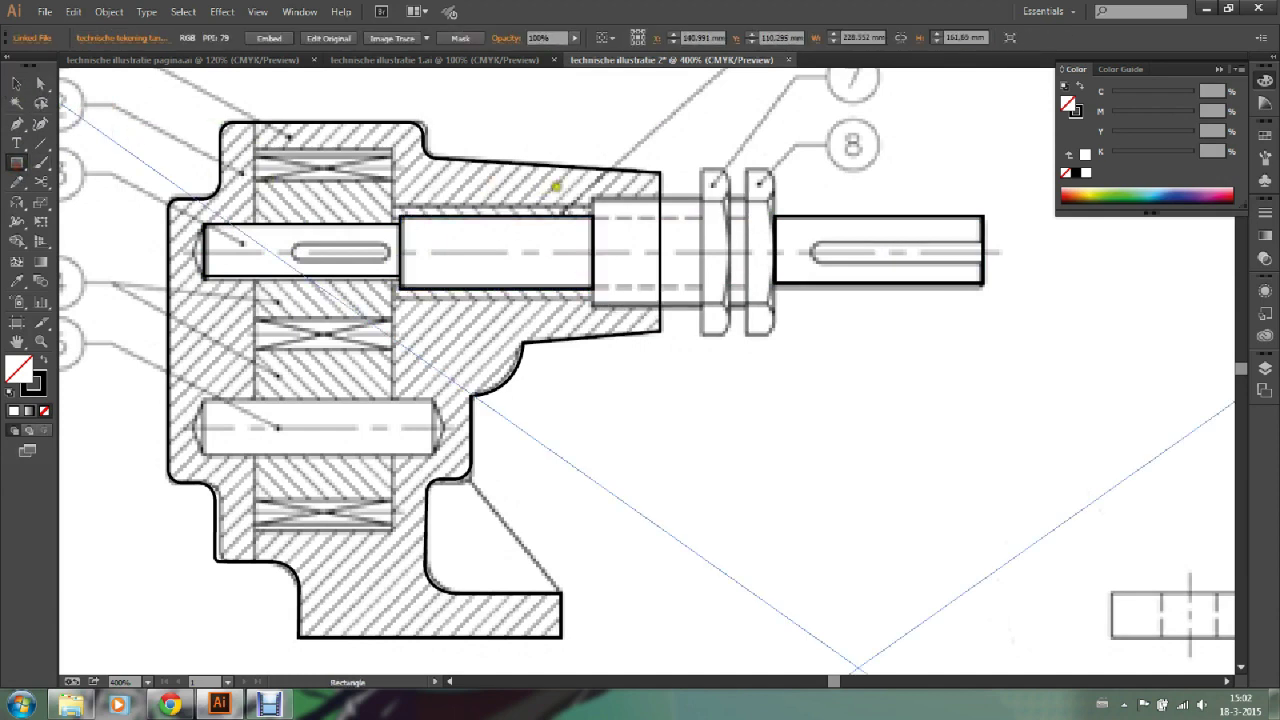
{"action": "mouse_move", "coordinate": [593, 198]}
{"action": "left_mouse_down"}
{"action": "mouse_move", "coordinate": [713, 306]}
{"action": "mouse_move", "coordinate": [773, 306]}
{"action": "left_mouse_up"}
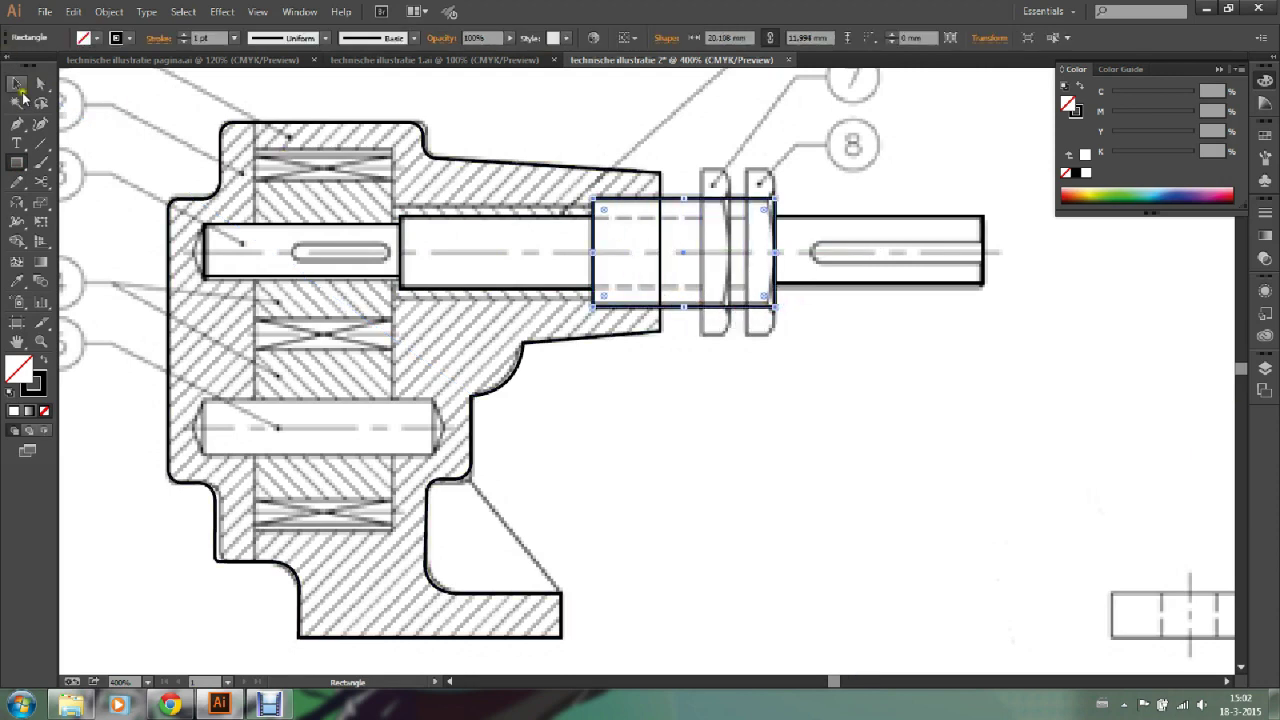
Step: Deselect the sleeve, then draw rectangles over the two rings on the shaft
{"action": "left_click", "coordinate": [18, 84]}
{"action": "left_click", "coordinate": [821, 476]}
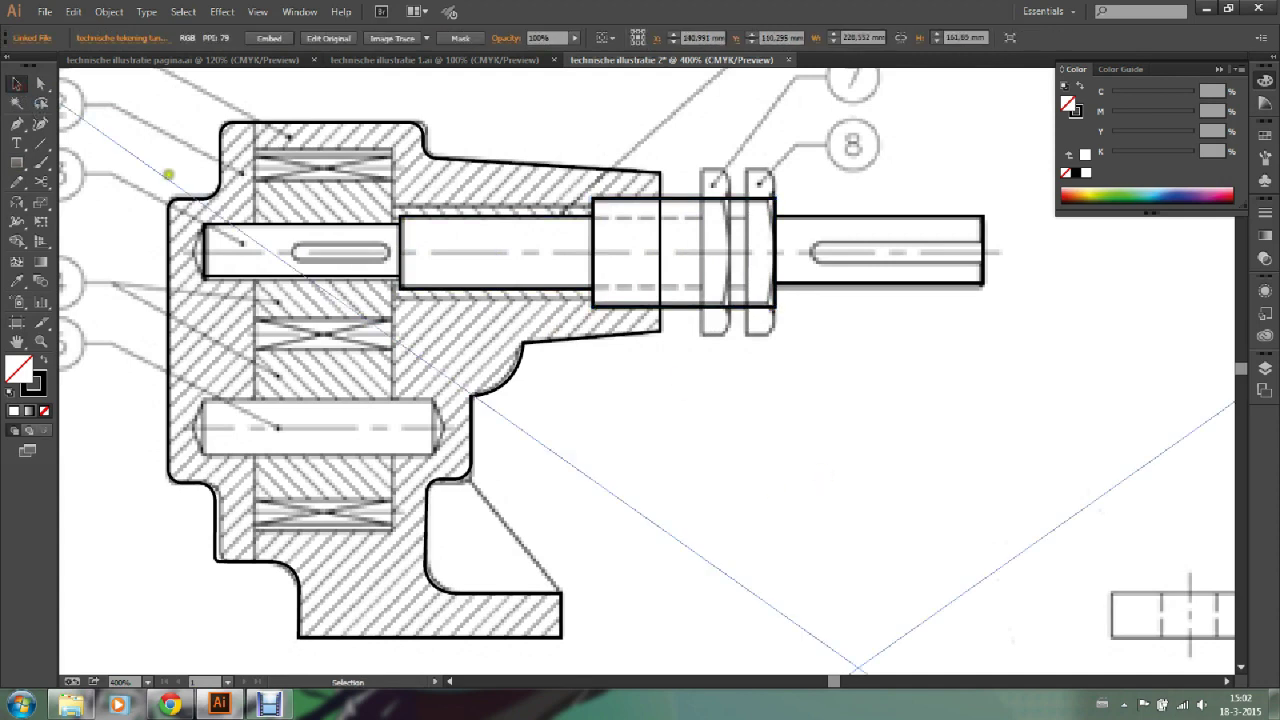
{"action": "left_click", "coordinate": [16, 163]}
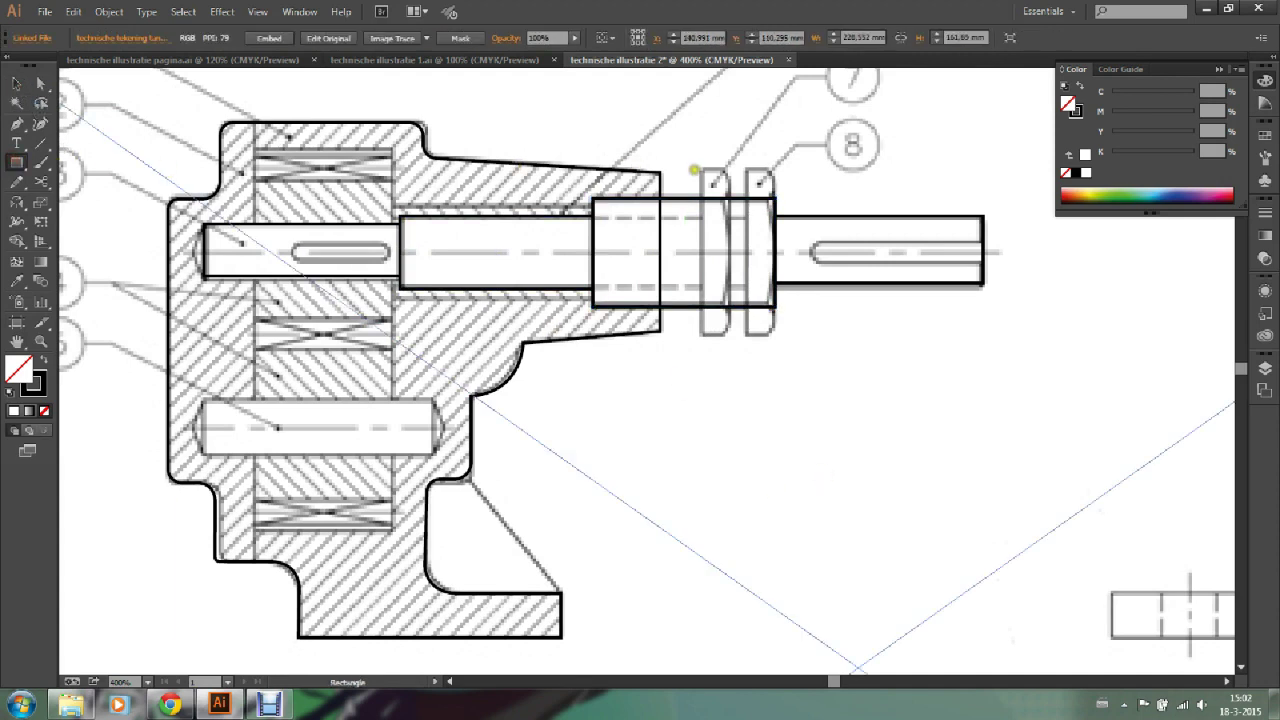
{"action": "left_click_drag", "start_coordinate": [702, 170], "coordinate": [729, 336]}
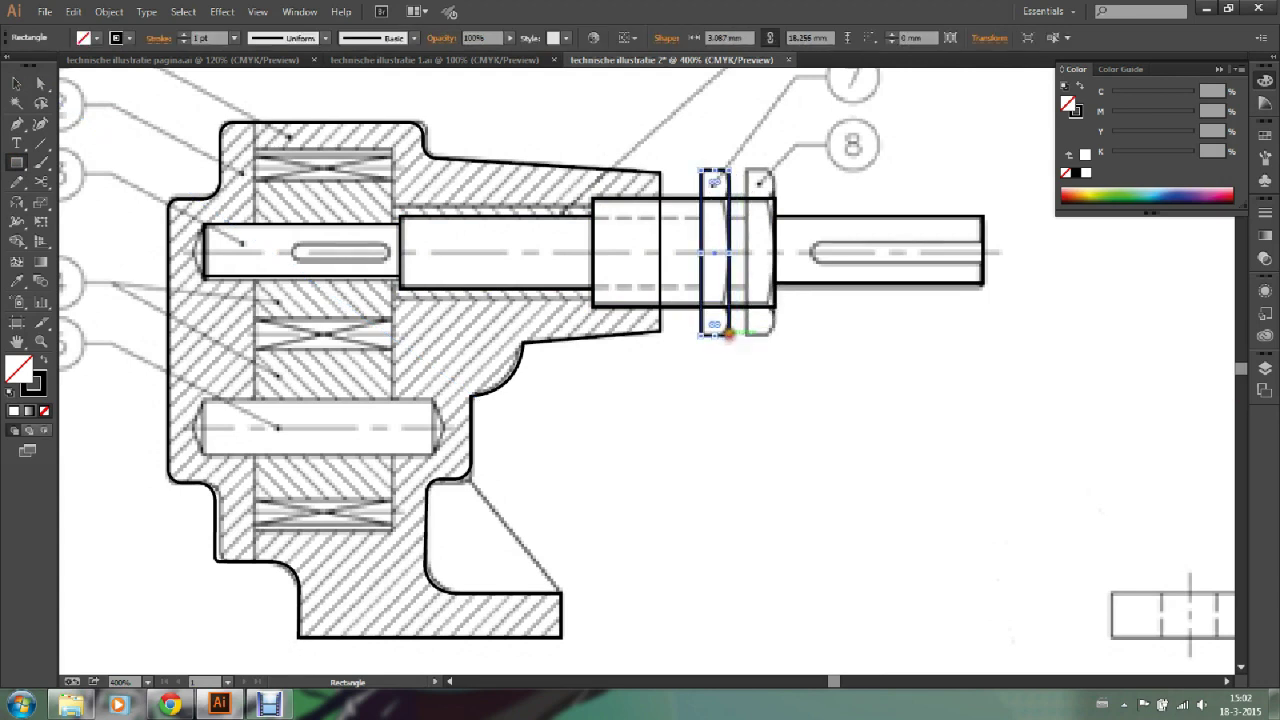
{"action": "left_click_drag", "start_coordinate": [745, 170], "coordinate": [774, 336]}
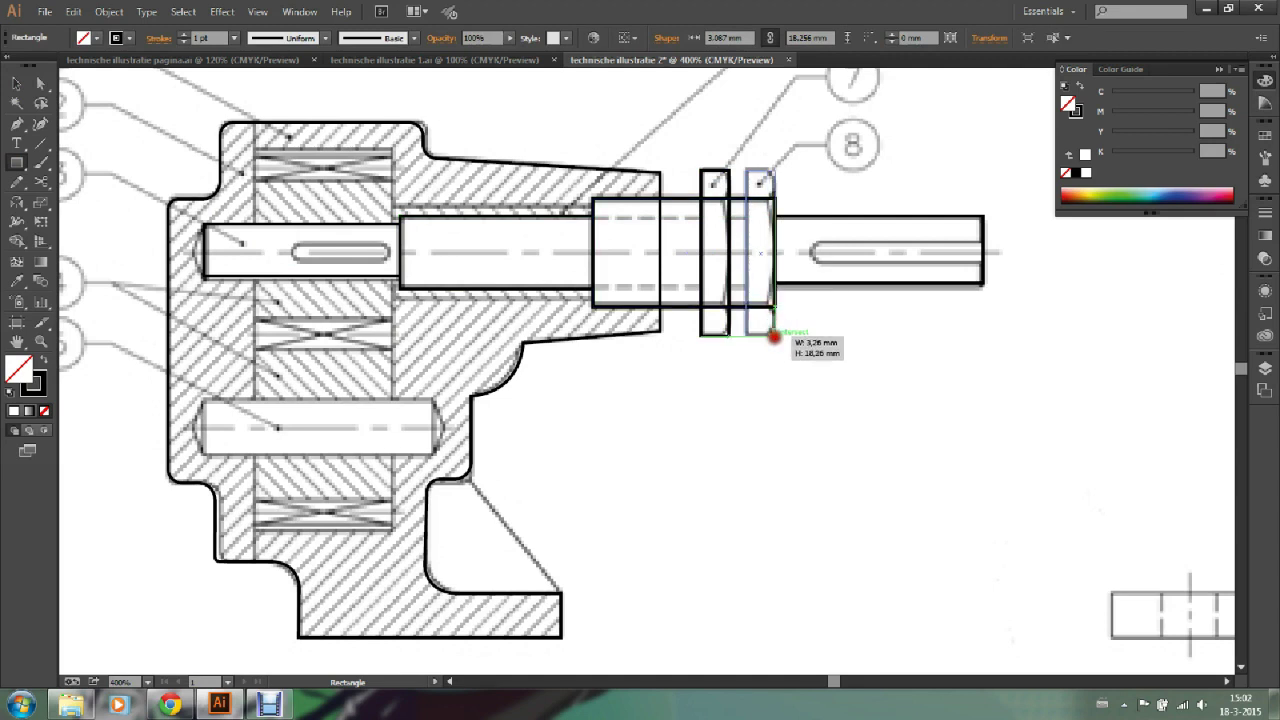
{"action": "left_click_drag", "start_coordinate": [775, 337], "coordinate": [775, 336]}
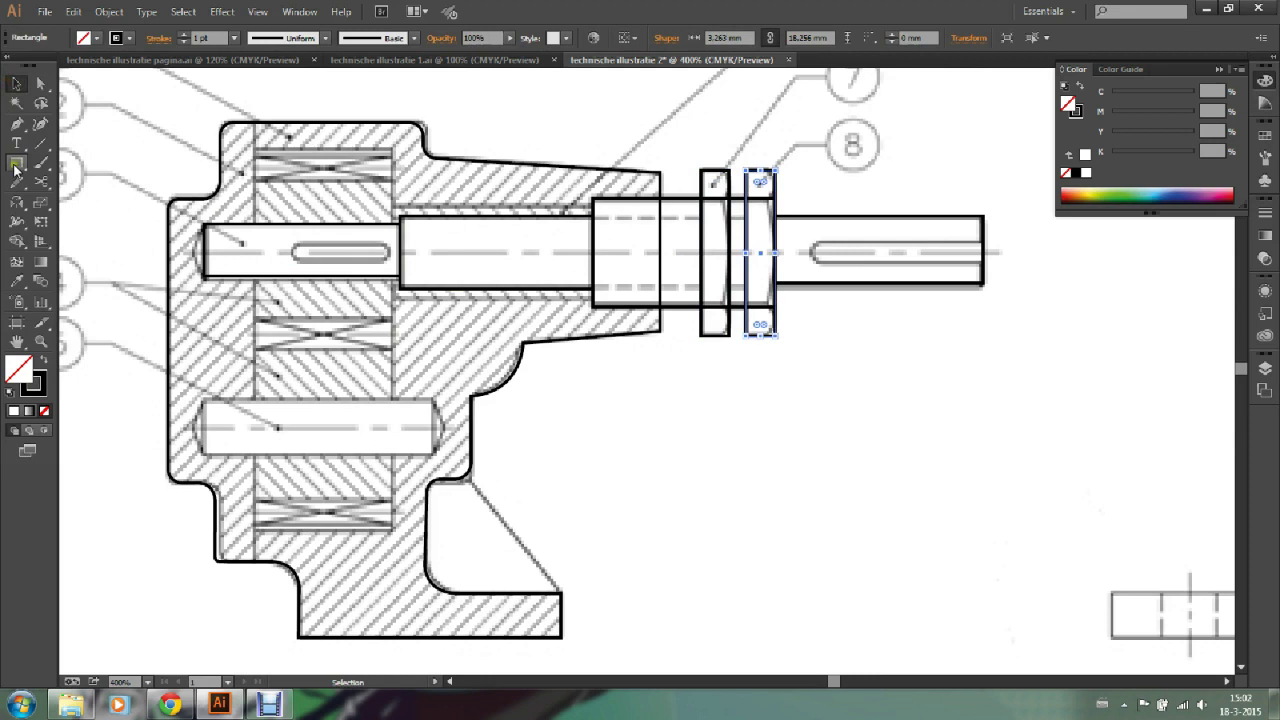
Step: Draw a rectangle over the keyway slot in the shaft, then deselect it
{"action": "left_click", "coordinate": [16, 163]}
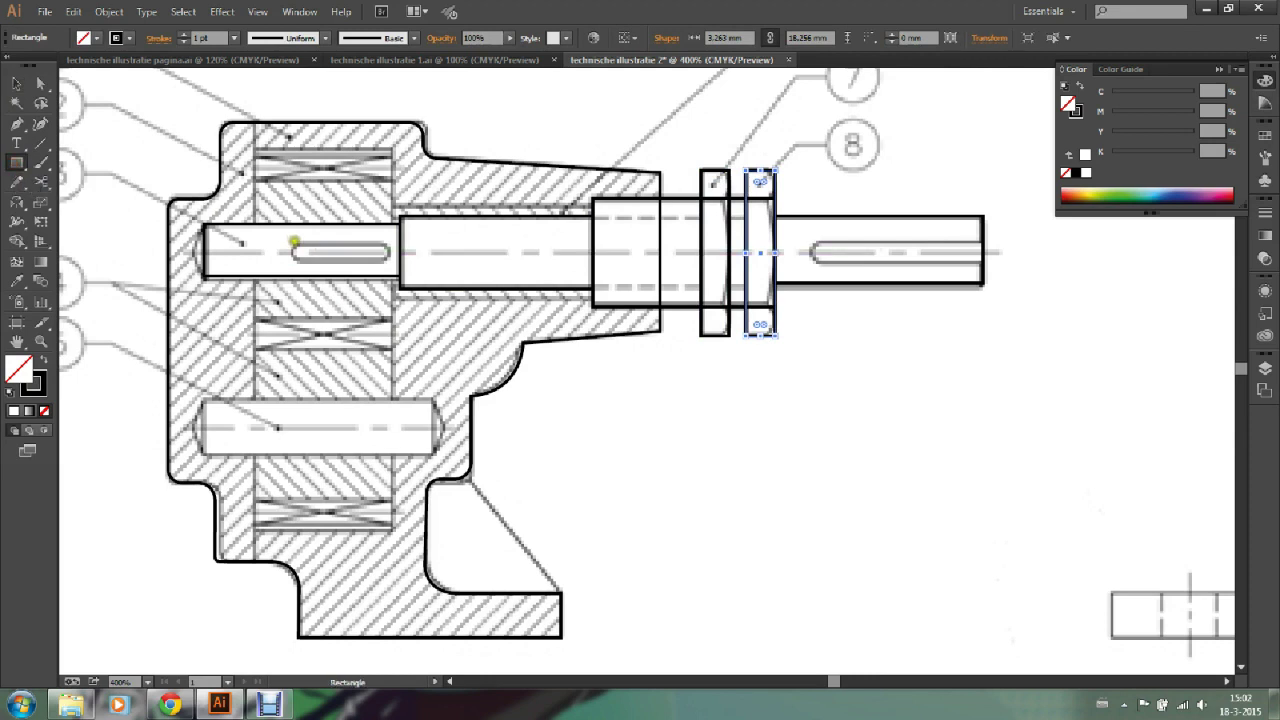
{"action": "left_click_drag", "start_coordinate": [297, 242], "coordinate": [384, 260]}
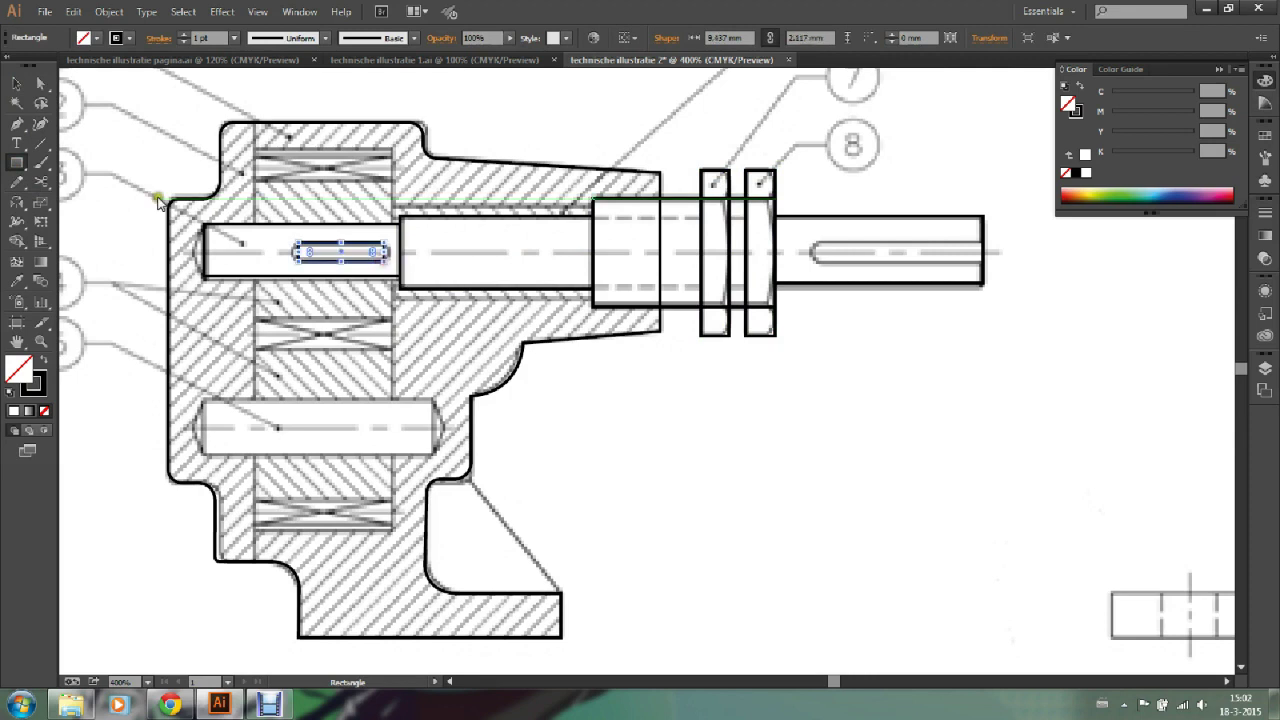
{"action": "left_click", "coordinate": [20, 85]}
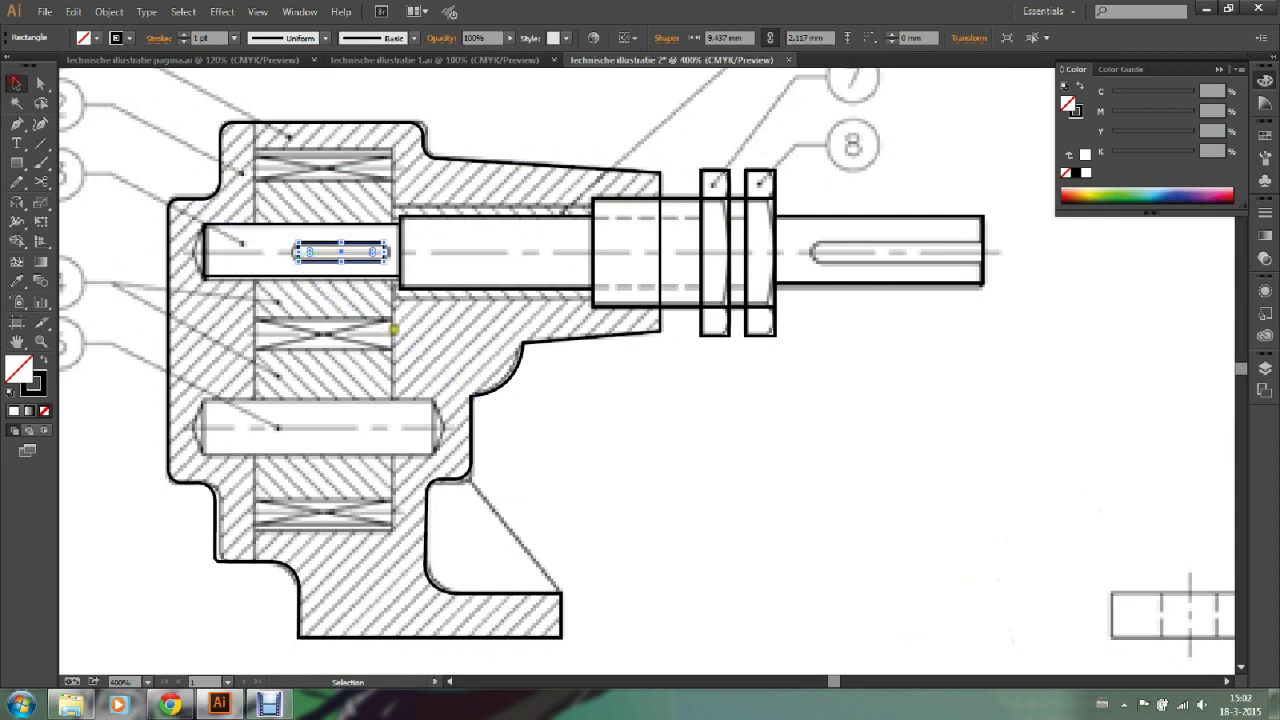
{"action": "left_click", "coordinate": [500, 355]}
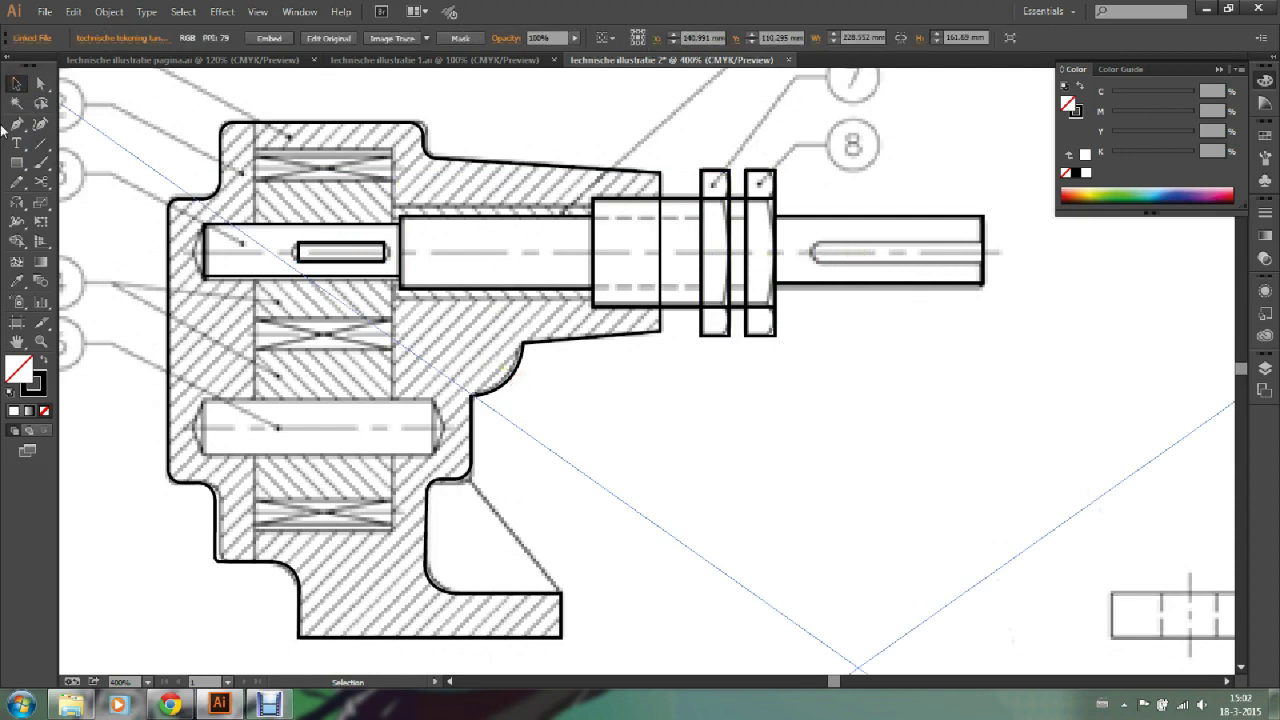
Step: Draw a narrow rectangle of about 18.96 × 2.12 mm over the right-end slot
{"action": "left_click", "coordinate": [16, 162]}
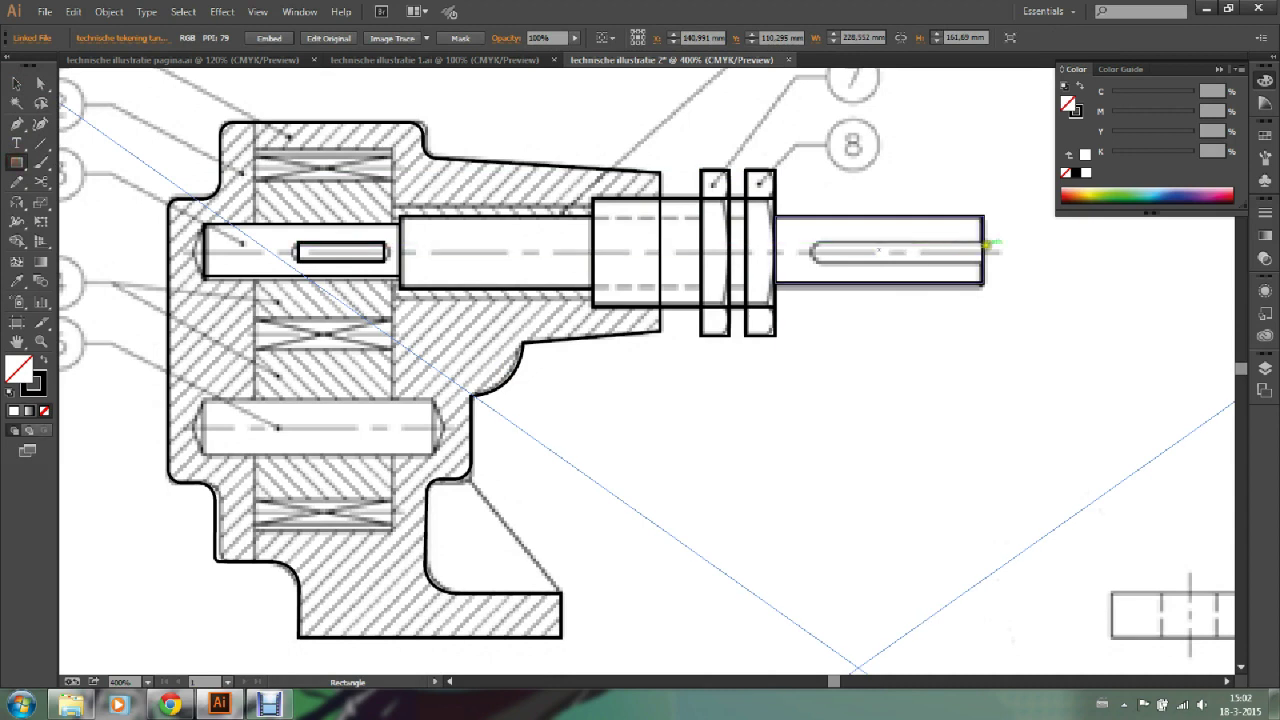
{"action": "left_click_drag", "start_coordinate": [984, 242], "coordinate": [814, 262]}
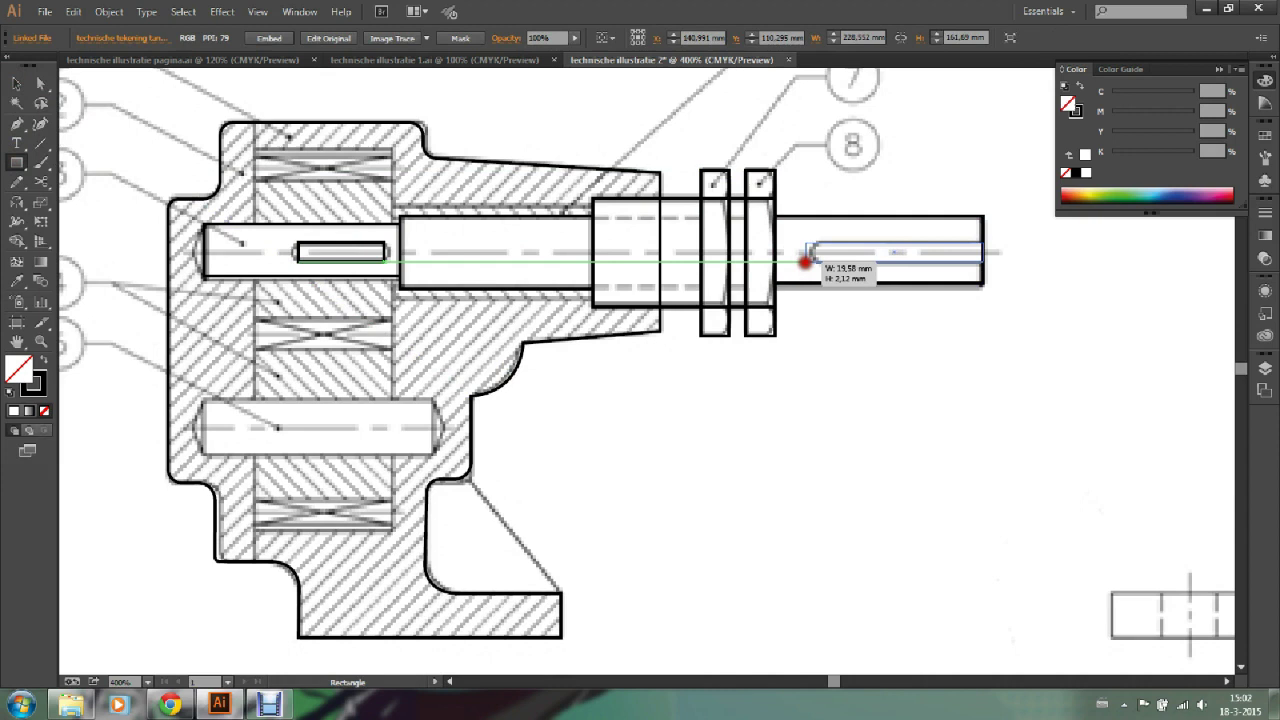
{"action": "left_click_drag", "start_coordinate": [814, 262], "coordinate": [810, 262]}
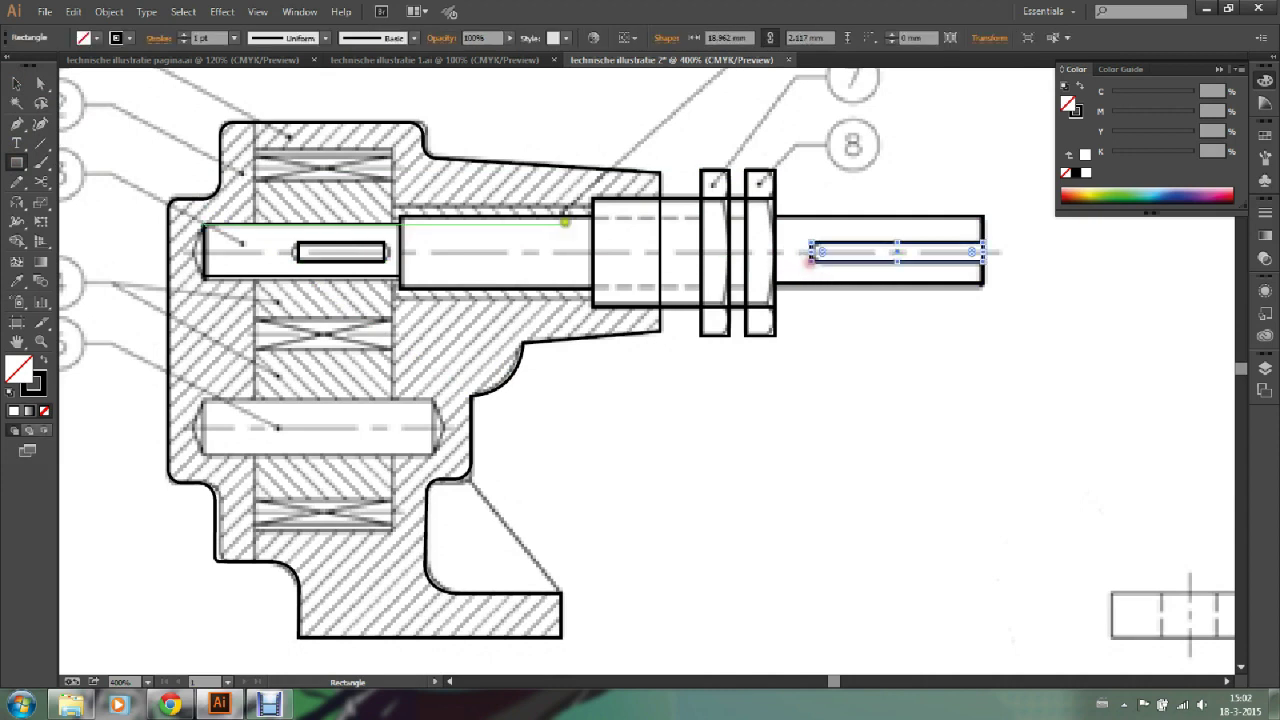
{"action": "left_click", "coordinate": [15, 83]}
{"action": "left_click", "coordinate": [130, 86]}
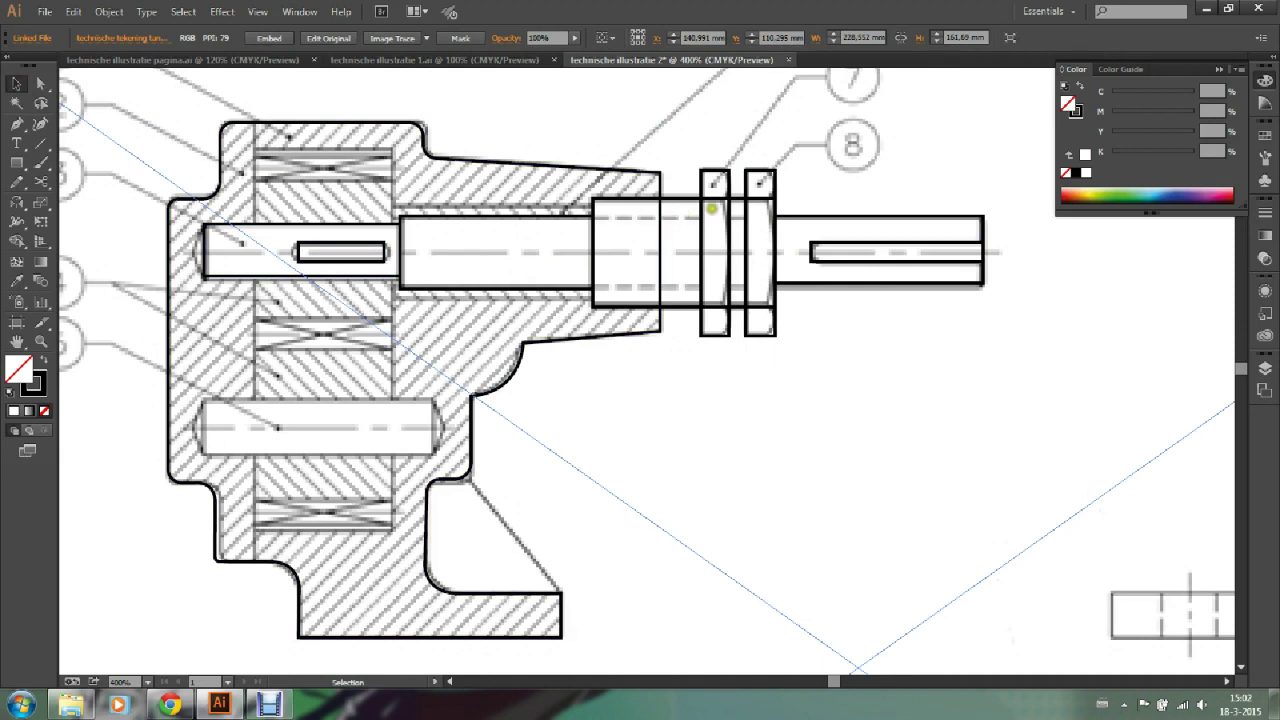
Step: Round the top and bottom corners of both ring rectangles with Direct Selection
{"action": "left_click", "coordinate": [40, 84]}
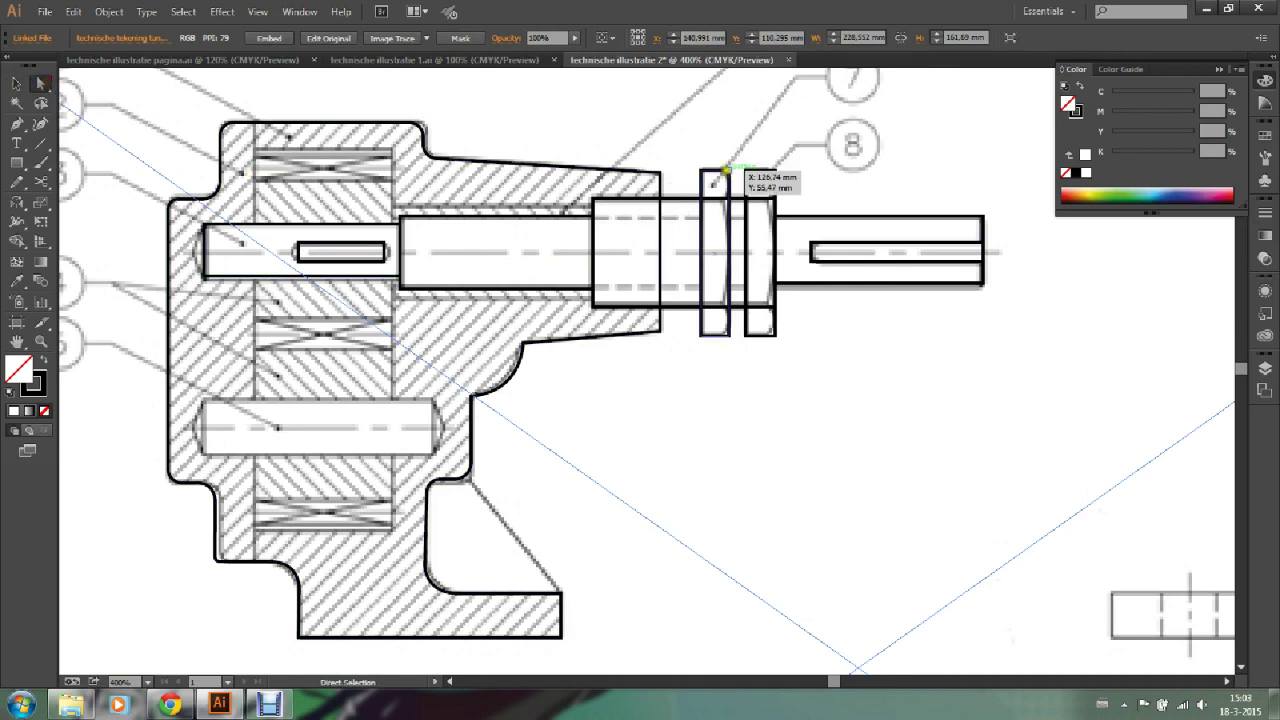
{"action": "left_click", "coordinate": [729, 171]}
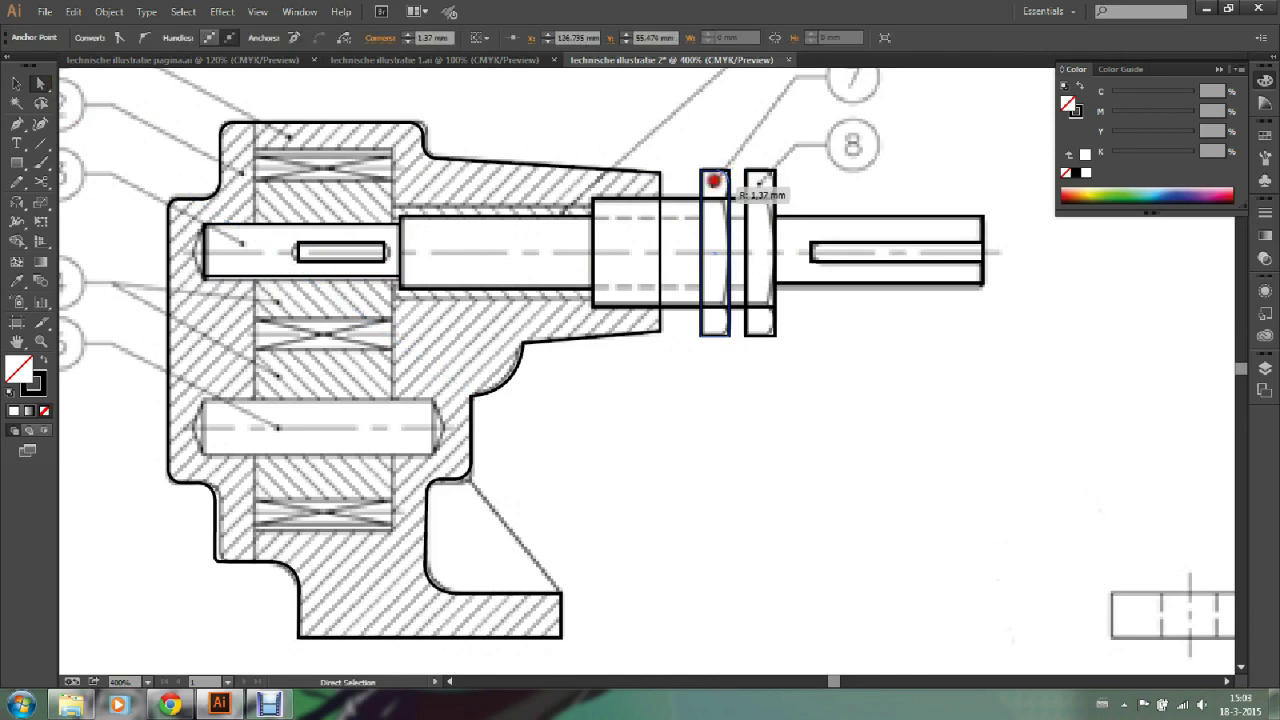
{"action": "left_click_drag", "start_coordinate": [716, 180], "coordinate": [737, 357]}
{"action": "left_click", "coordinate": [725, 333]}
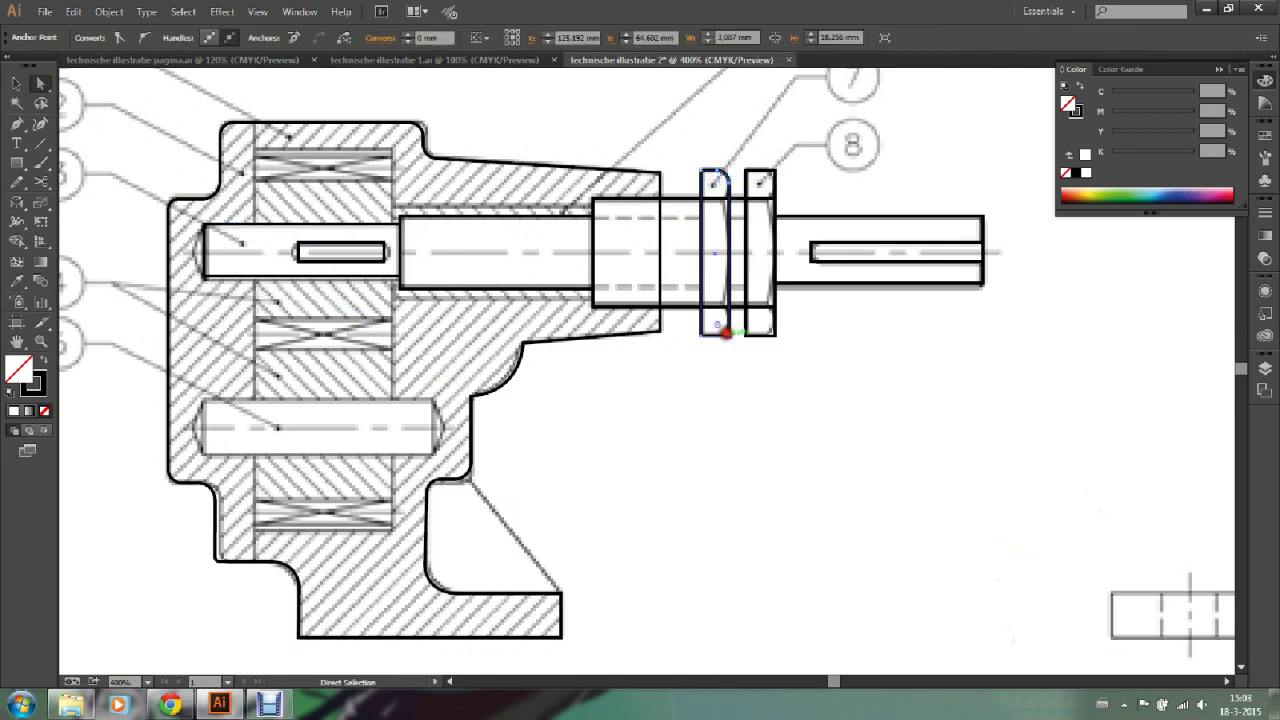
{"action": "left_click", "coordinate": [762, 176], "text": "shift"}
{"action": "left_click", "coordinate": [765, 177]}
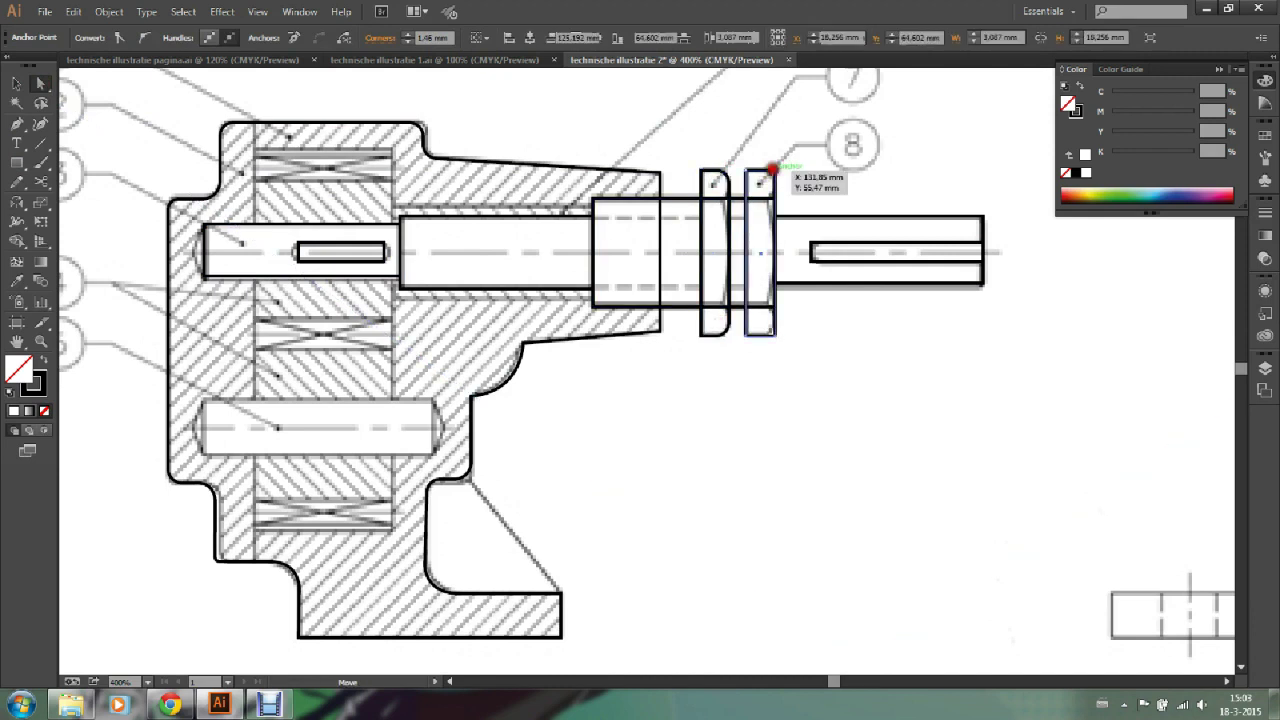
{"action": "left_click_drag", "start_coordinate": [762, 181], "coordinate": [762, 185]}
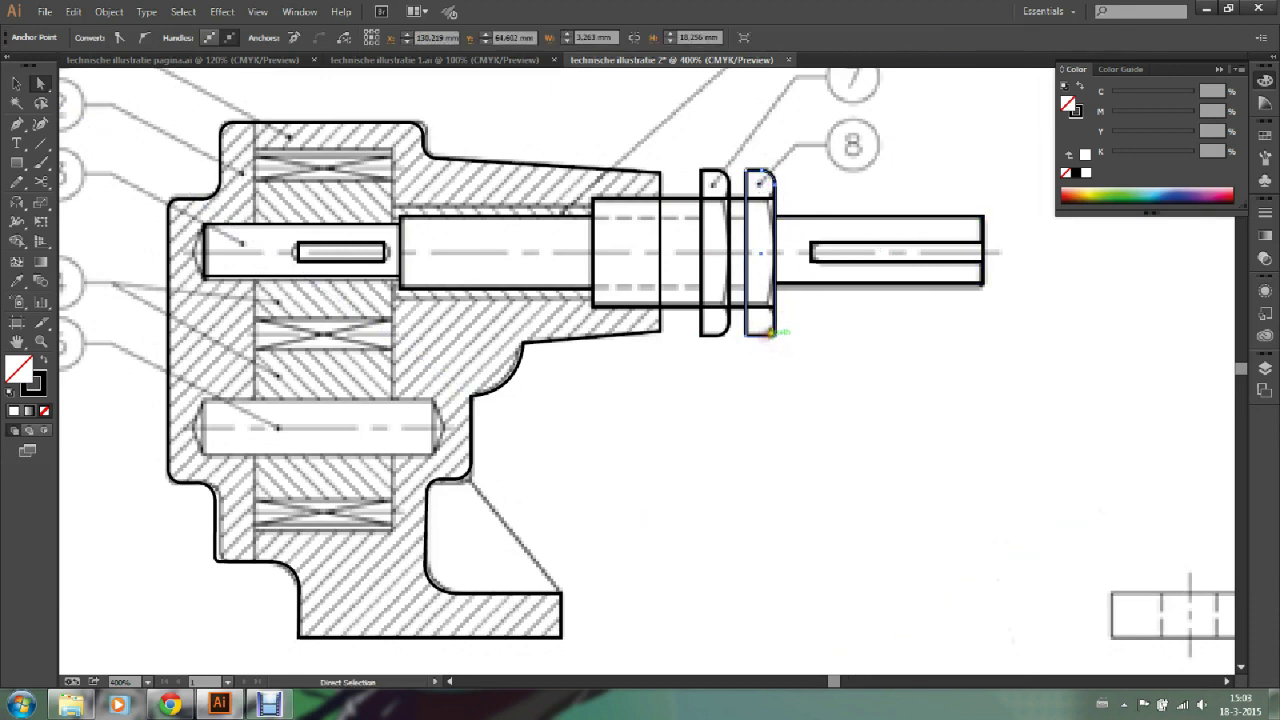
{"action": "left_click", "coordinate": [769, 333]}
{"action": "left_click_drag", "start_coordinate": [761, 321], "coordinate": [764, 318]}
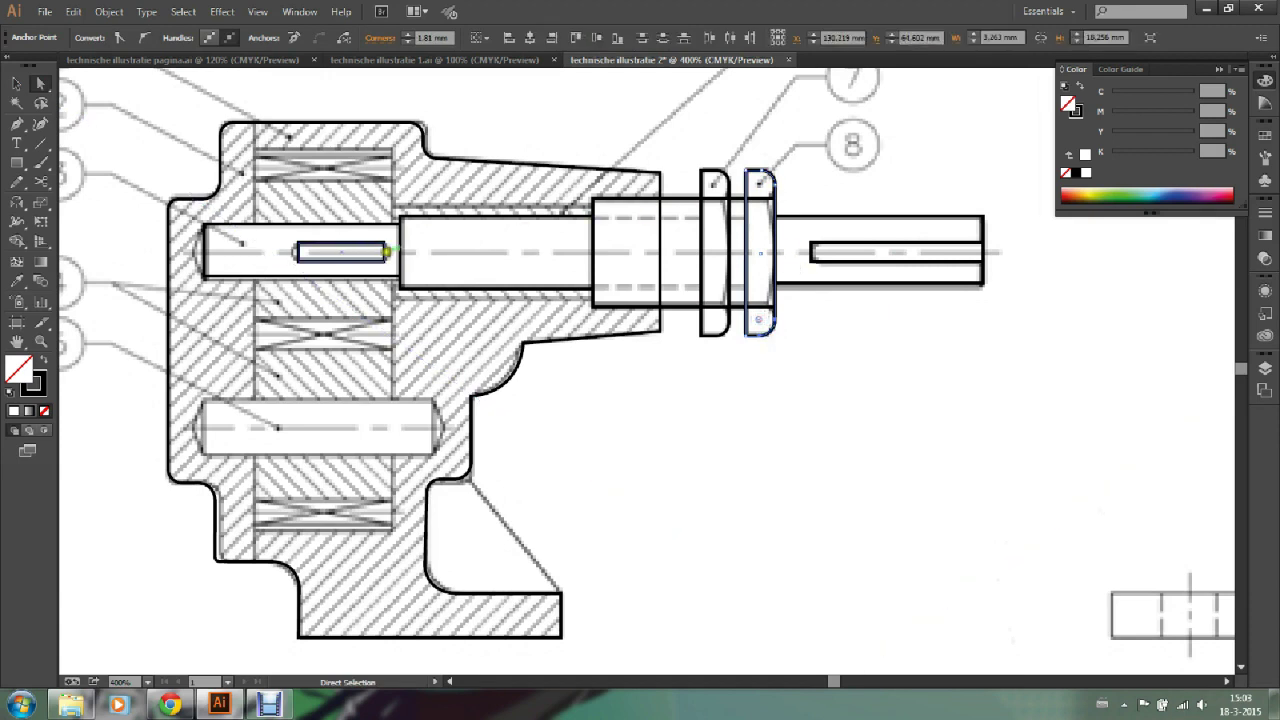
Step: Nudge the keyway rectangle slightly left and select its corner points
{"action": "left_click", "coordinate": [298, 252]}
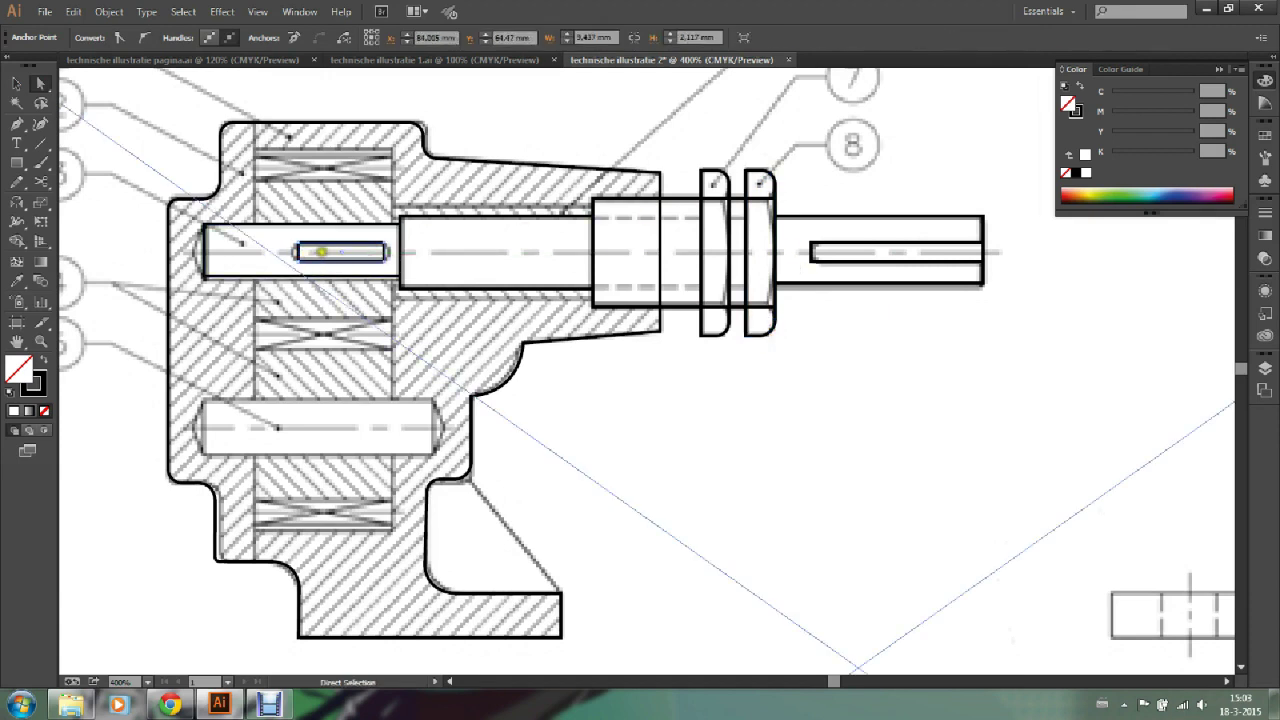
{"action": "mouse_move", "coordinate": [322, 252]}
{"action": "left_mouse_down"}
{"action": "mouse_move", "coordinate": [290, 251]}
{"action": "mouse_move", "coordinate": [305, 253]}
{"action": "left_mouse_up"}
{"action": "left_click", "coordinate": [290, 245]}
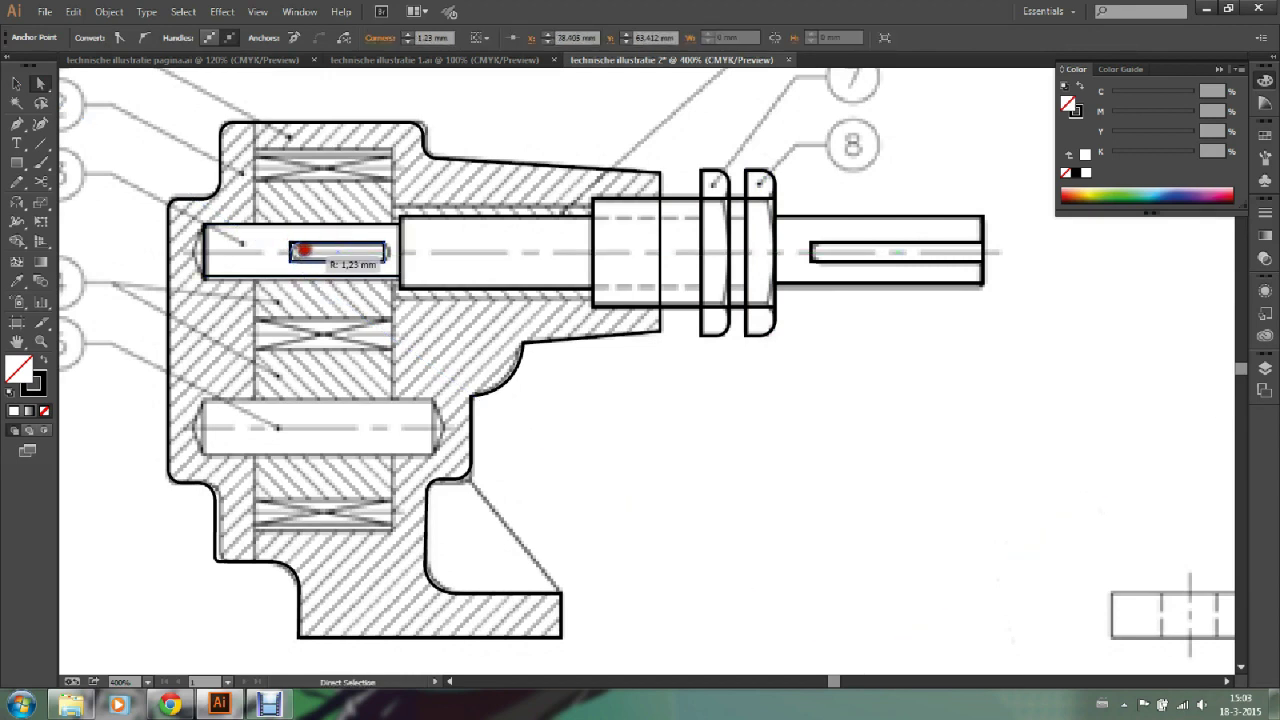
{"action": "left_click", "coordinate": [291, 259]}
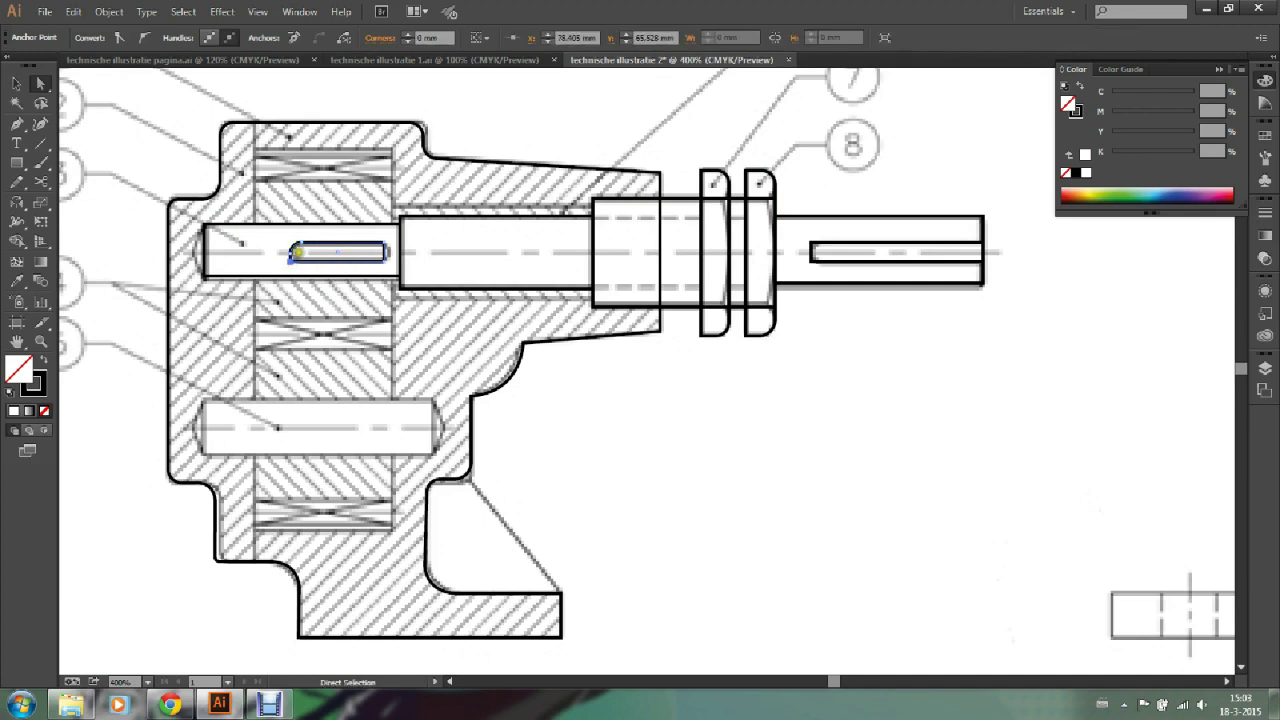
{"action": "left_click", "coordinate": [388, 251]}
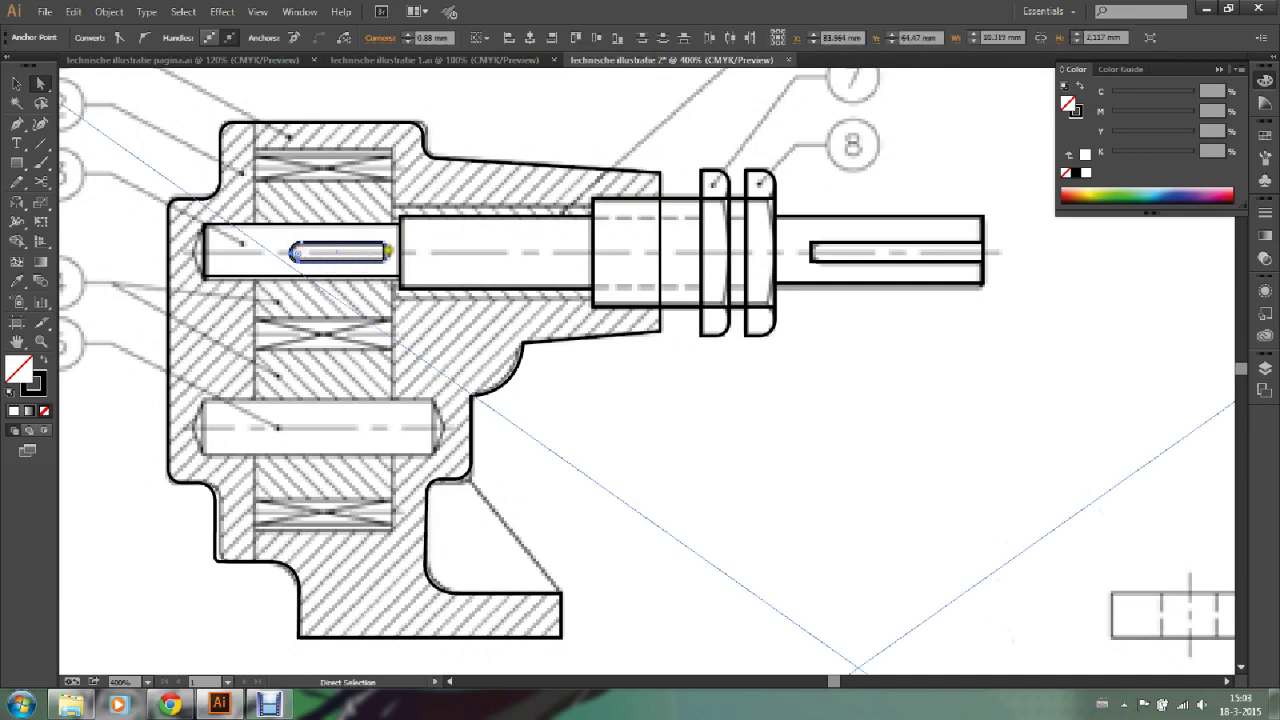
Step: Round the keyway slot ends to 1.23 mm and stretch it to fit the trace
{"action": "left_click", "coordinate": [390, 249]}
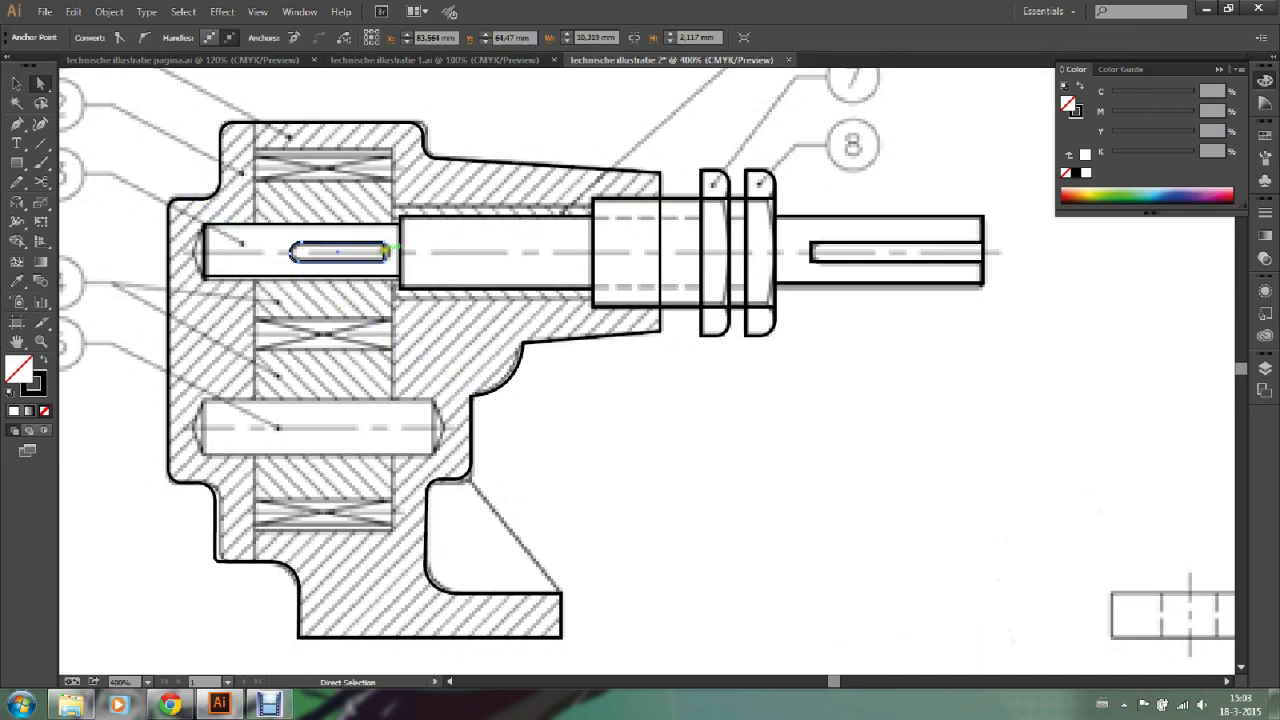
{"action": "left_click", "coordinate": [382, 249]}
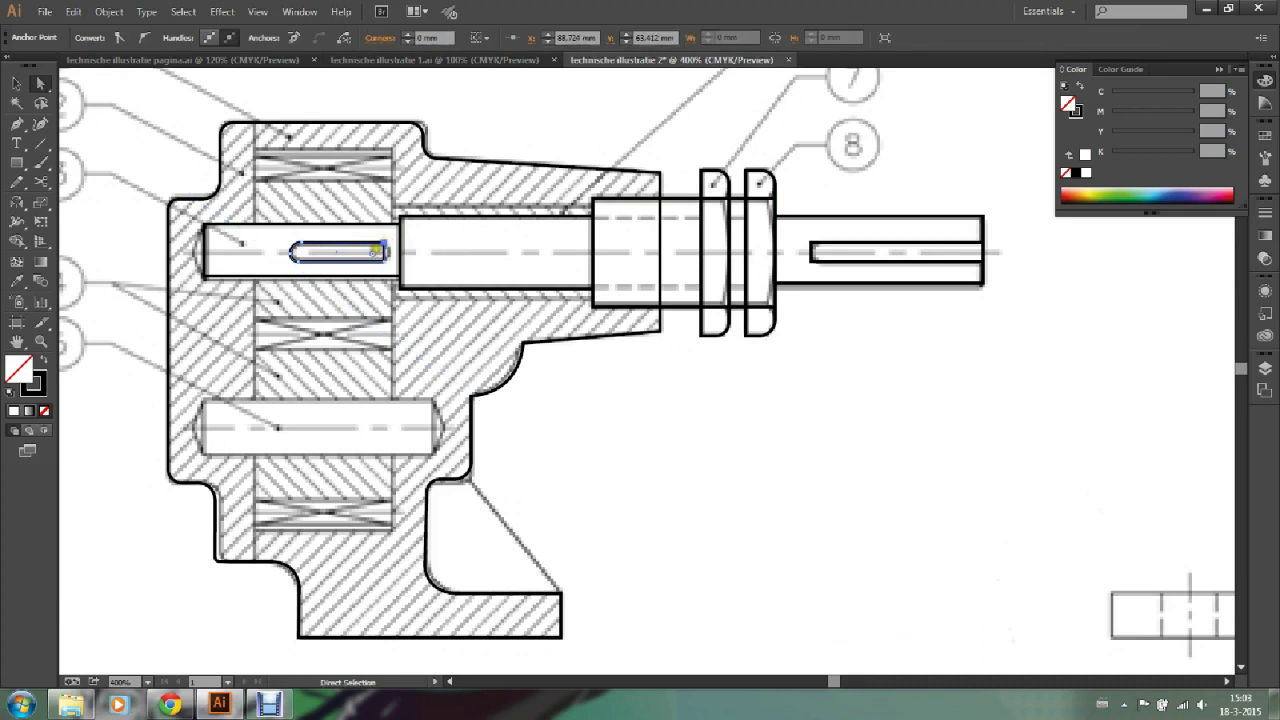
{"action": "left_click_drag", "start_coordinate": [375, 249], "coordinate": [380, 251]}
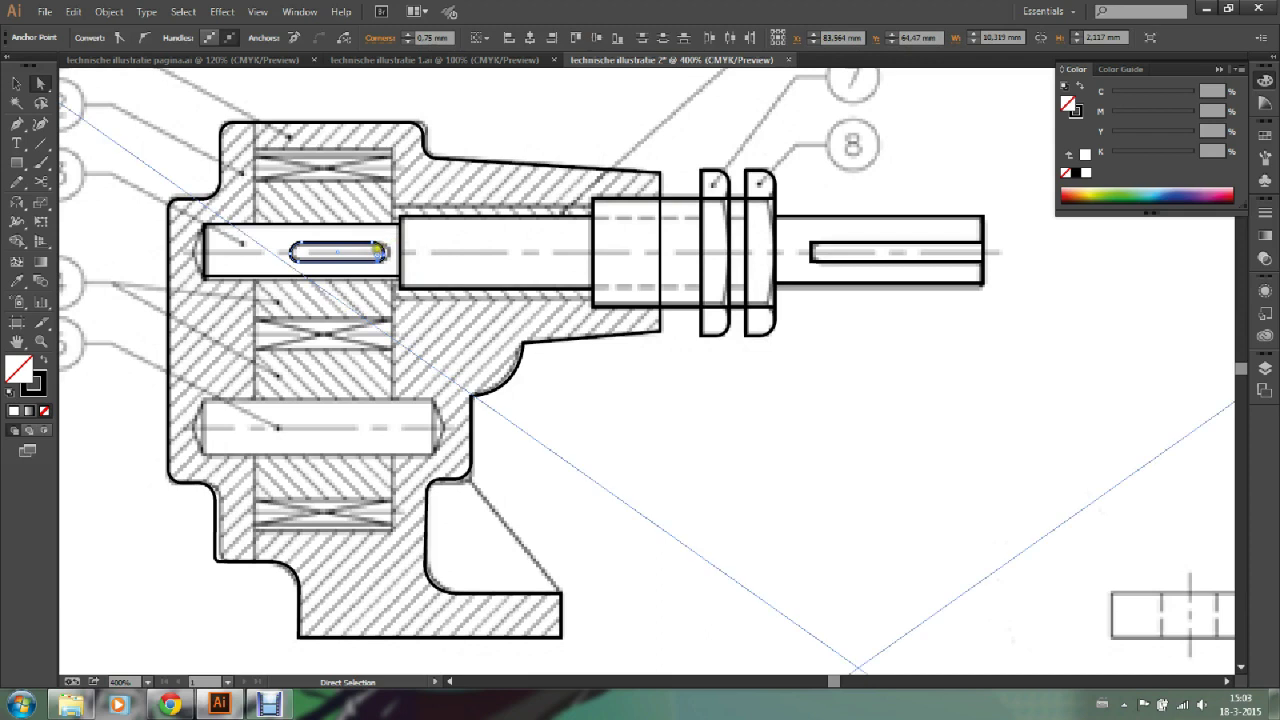
{"action": "left_click", "coordinate": [380, 243]}
{"action": "left_click_drag", "start_coordinate": [371, 253], "coordinate": [371, 251]}
{"action": "left_click", "coordinate": [16, 83]}
{"action": "left_click_drag", "start_coordinate": [382, 243], "coordinate": [391, 244]}
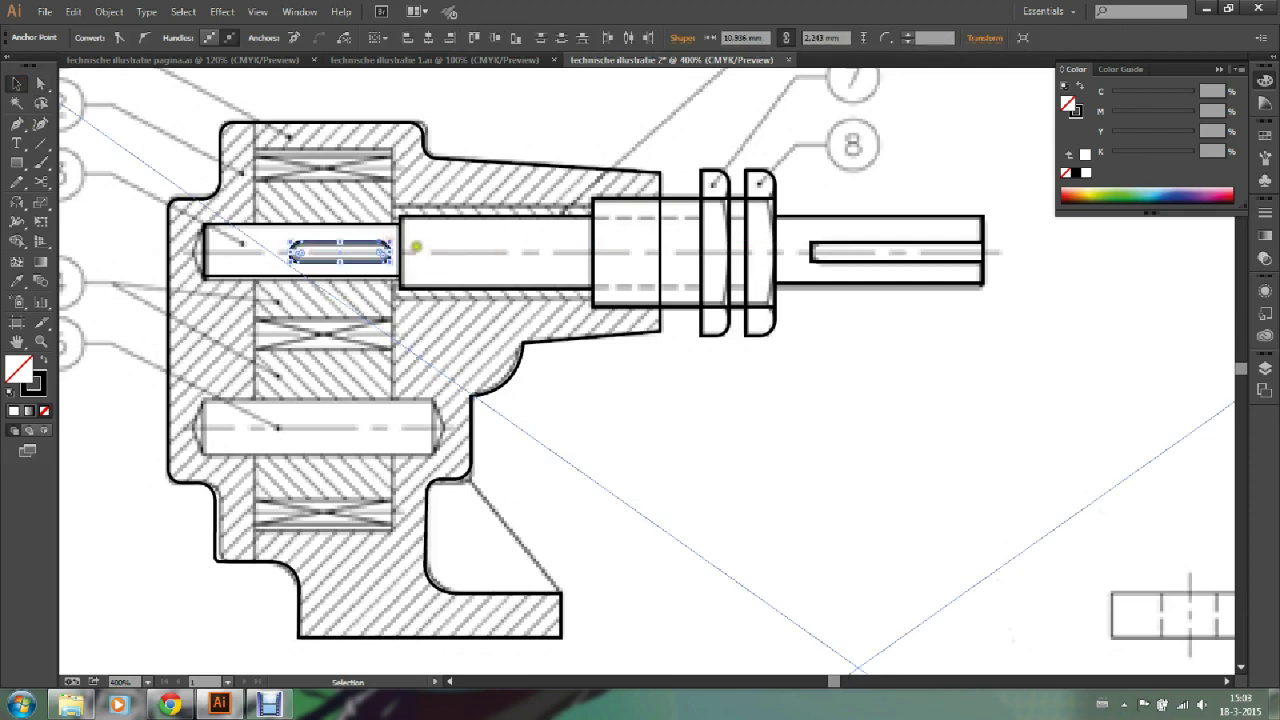
{"action": "left_click", "coordinate": [893, 365]}
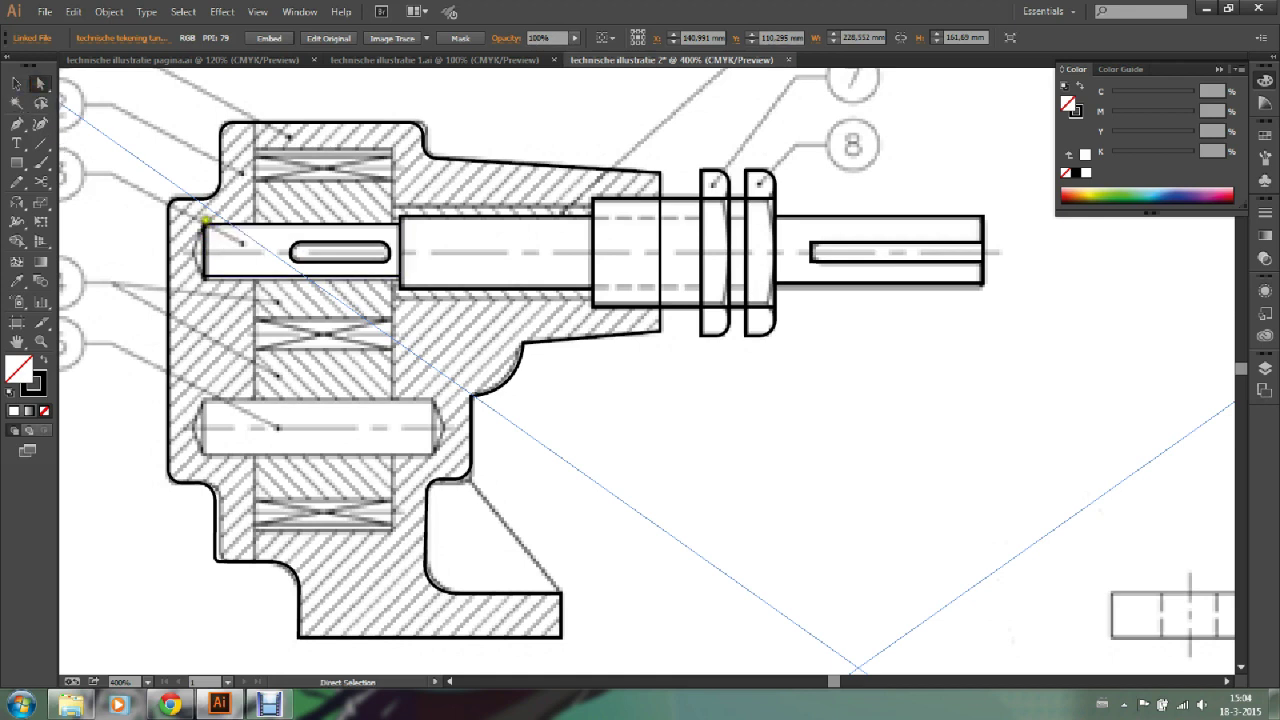
Step: Round the shaft's left-end rectangle and extend it slightly left to match the drawing
{"action": "left_click", "coordinate": [205, 225]}
{"action": "mouse_move", "coordinate": [215, 234]}
{"action": "left_mouse_down"}
{"action": "mouse_move", "coordinate": [240, 243]}
{"action": "mouse_move", "coordinate": [234, 255]}
{"action": "left_mouse_up"}
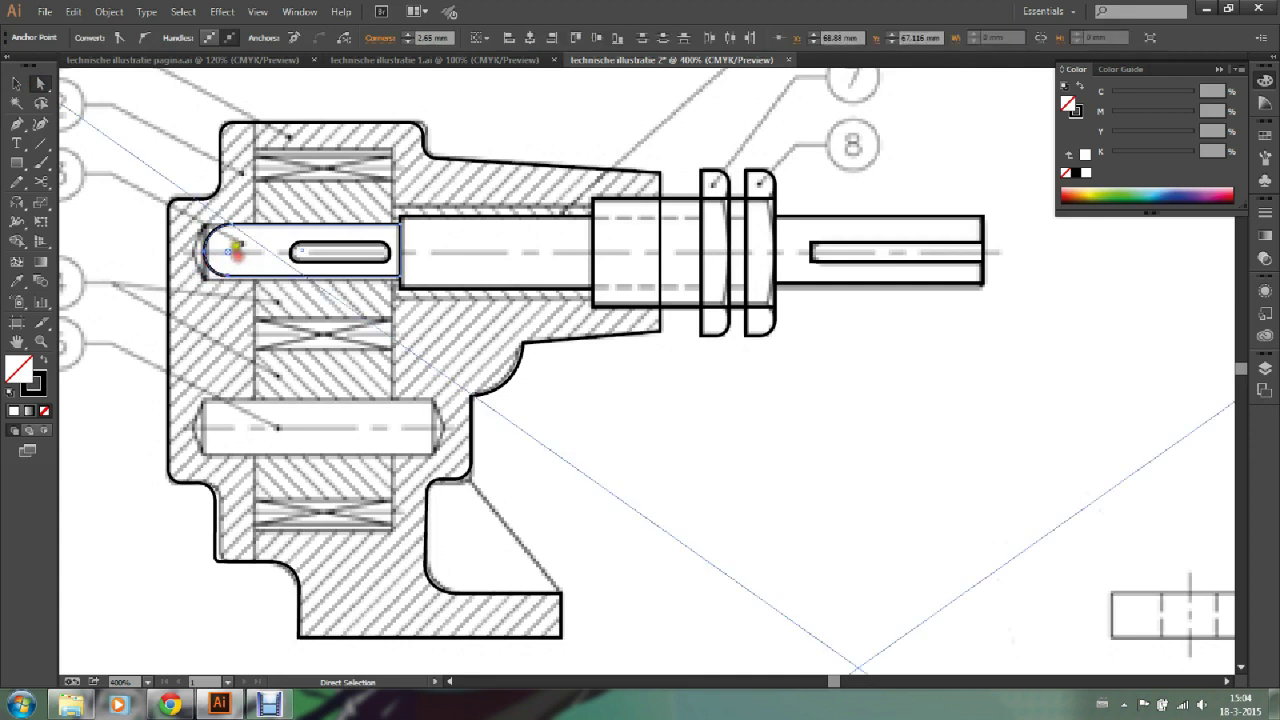
{"action": "left_click", "coordinate": [237, 312]}
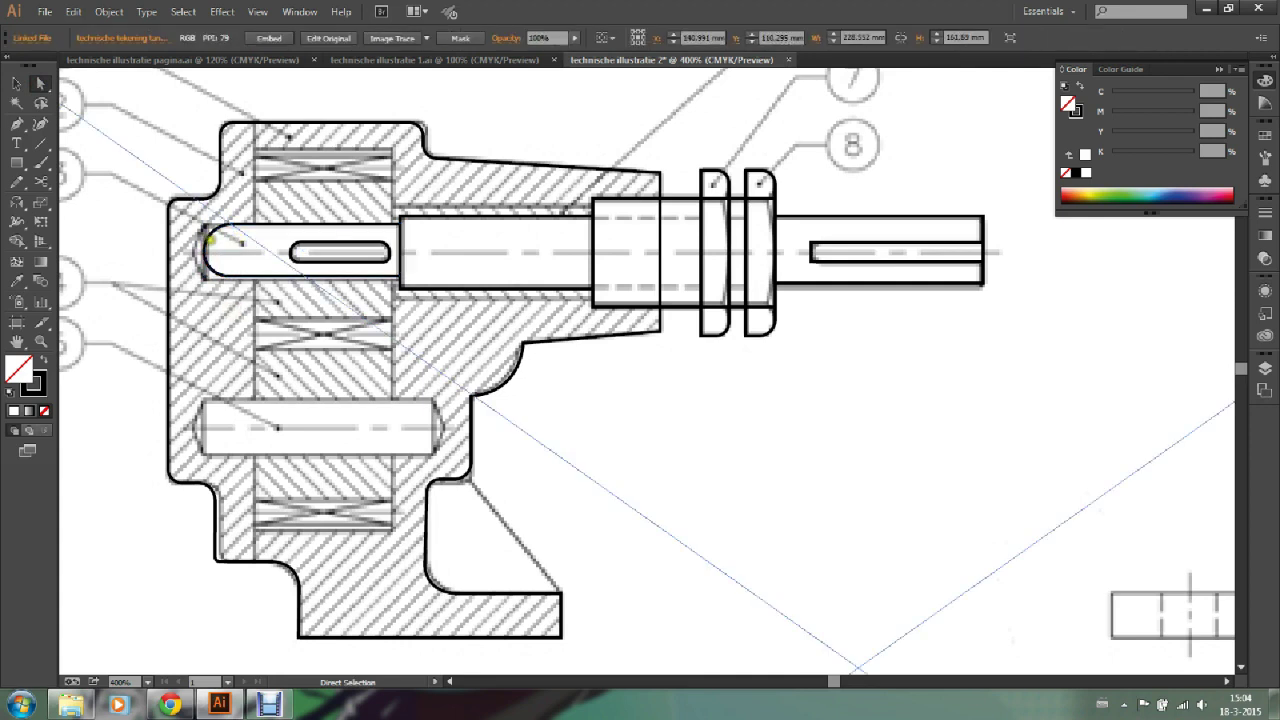
{"action": "left_click", "coordinate": [10, 87]}
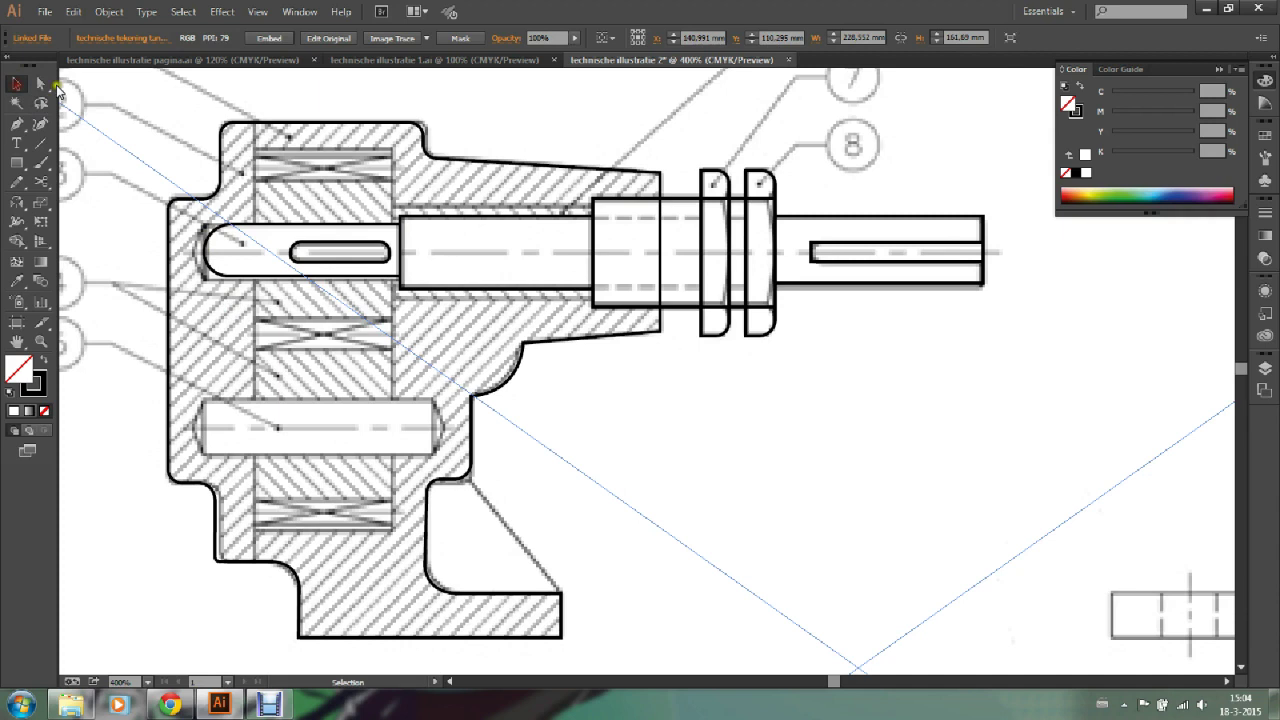
{"action": "left_click", "coordinate": [205, 249]}
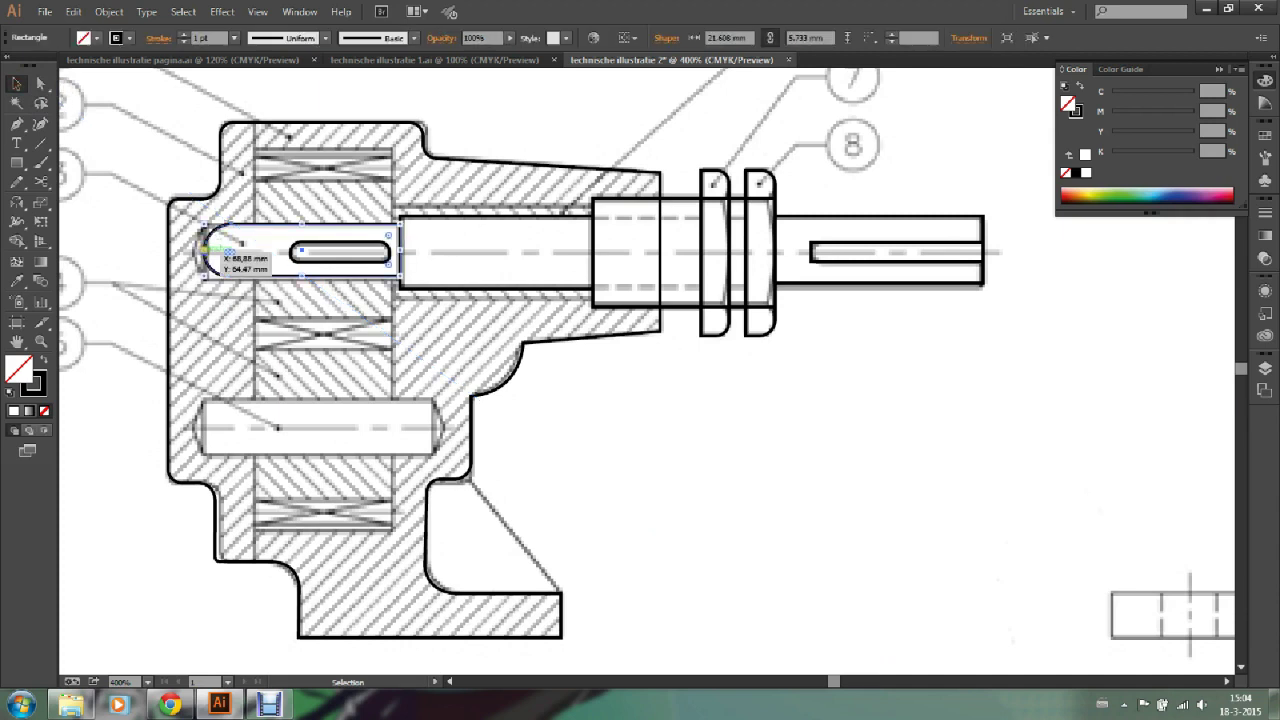
{"action": "left_click_drag", "start_coordinate": [205, 249], "coordinate": [197, 250]}
{"action": "left_click", "coordinate": [349, 343]}
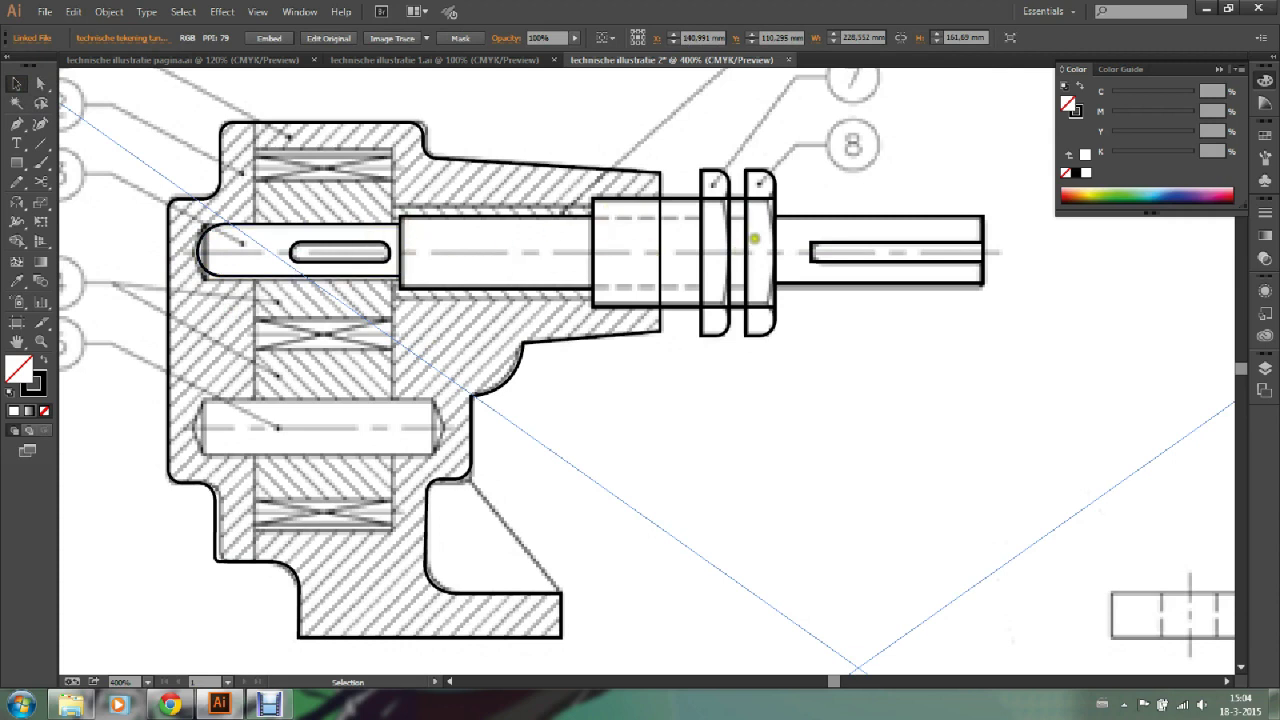
{"action": "left_click", "coordinate": [829, 215]}
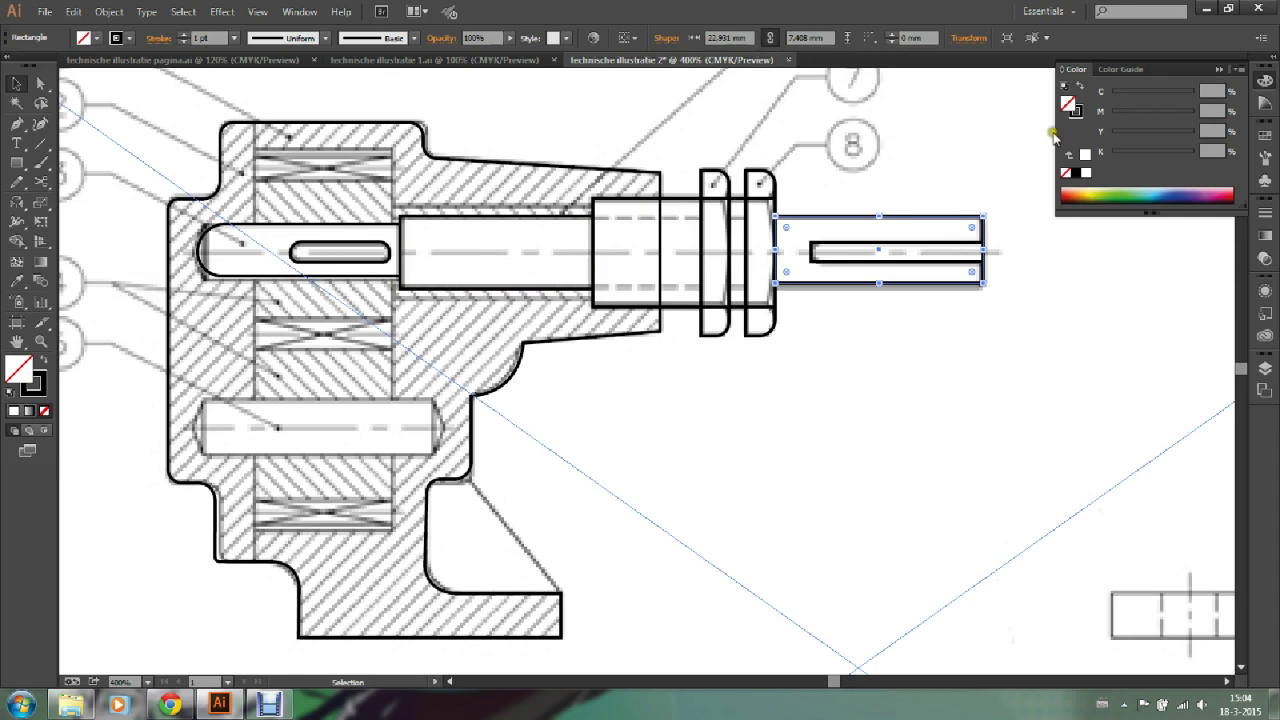
Step: Fill the shaft's right end, collar, middle section and left end light grey
{"action": "left_click", "coordinate": [1266, 103]}
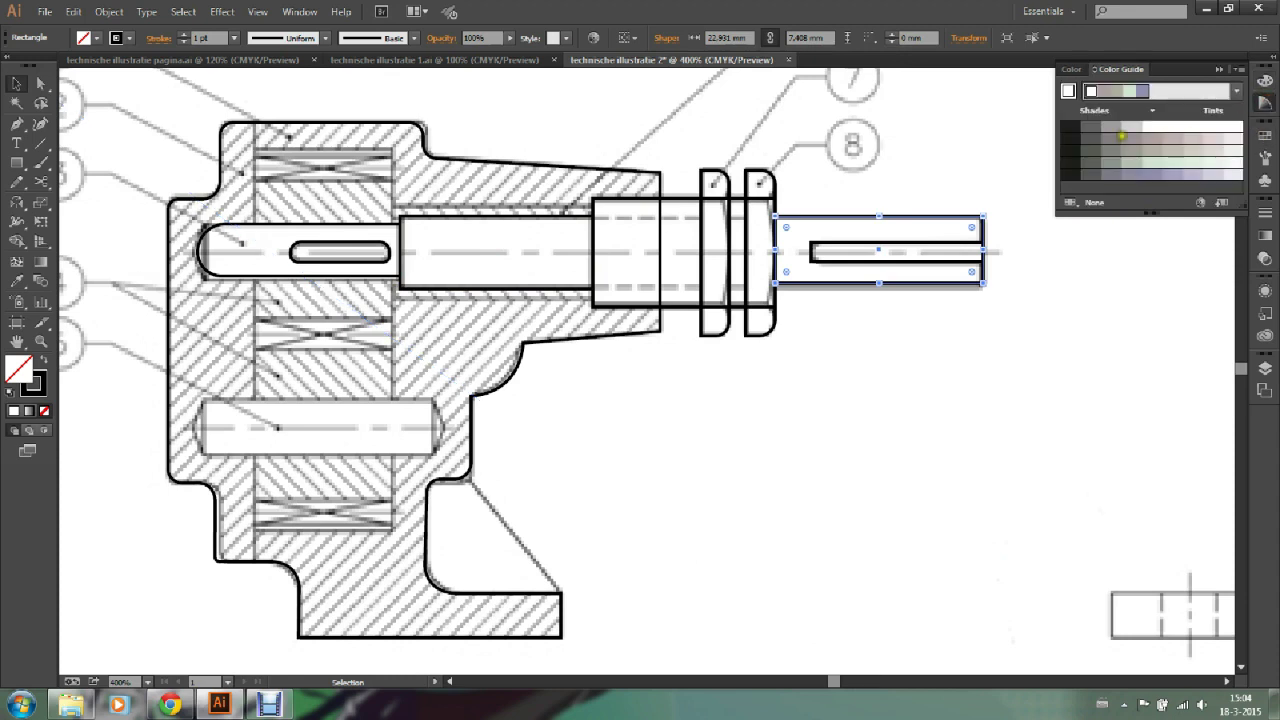
{"action": "left_click", "coordinate": [1133, 126]}
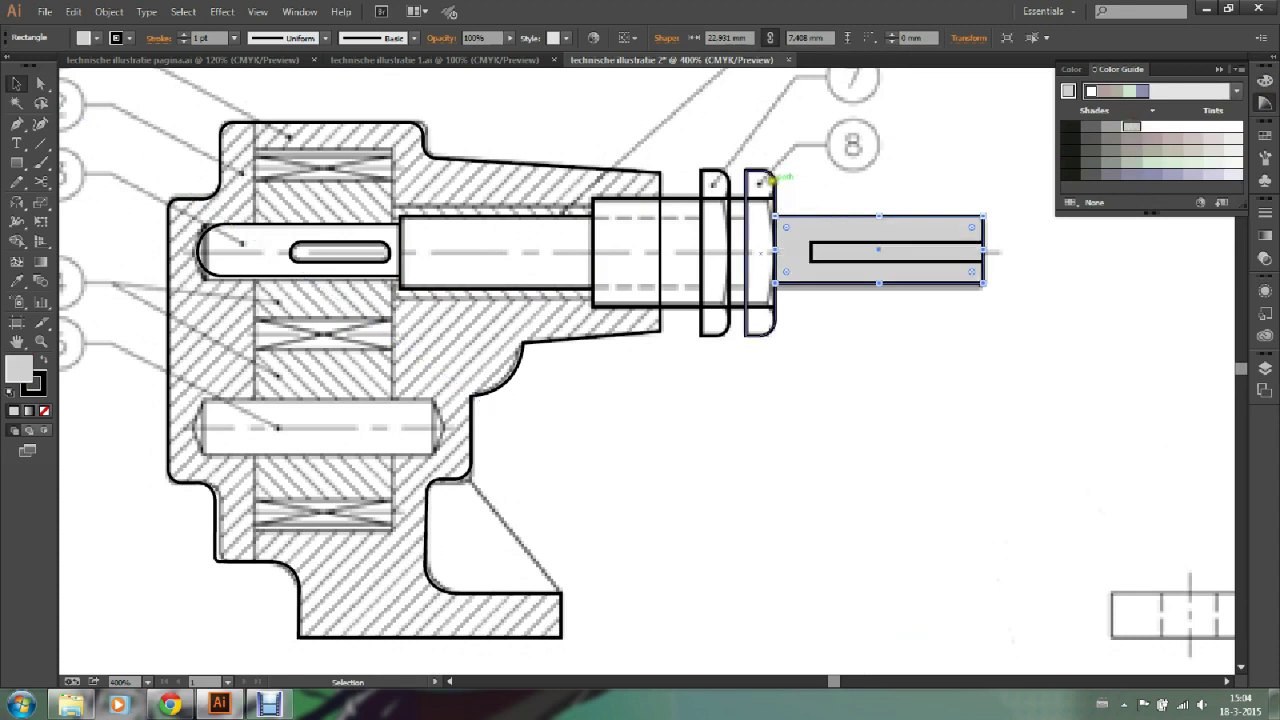
{"action": "left_click", "coordinate": [659, 197]}
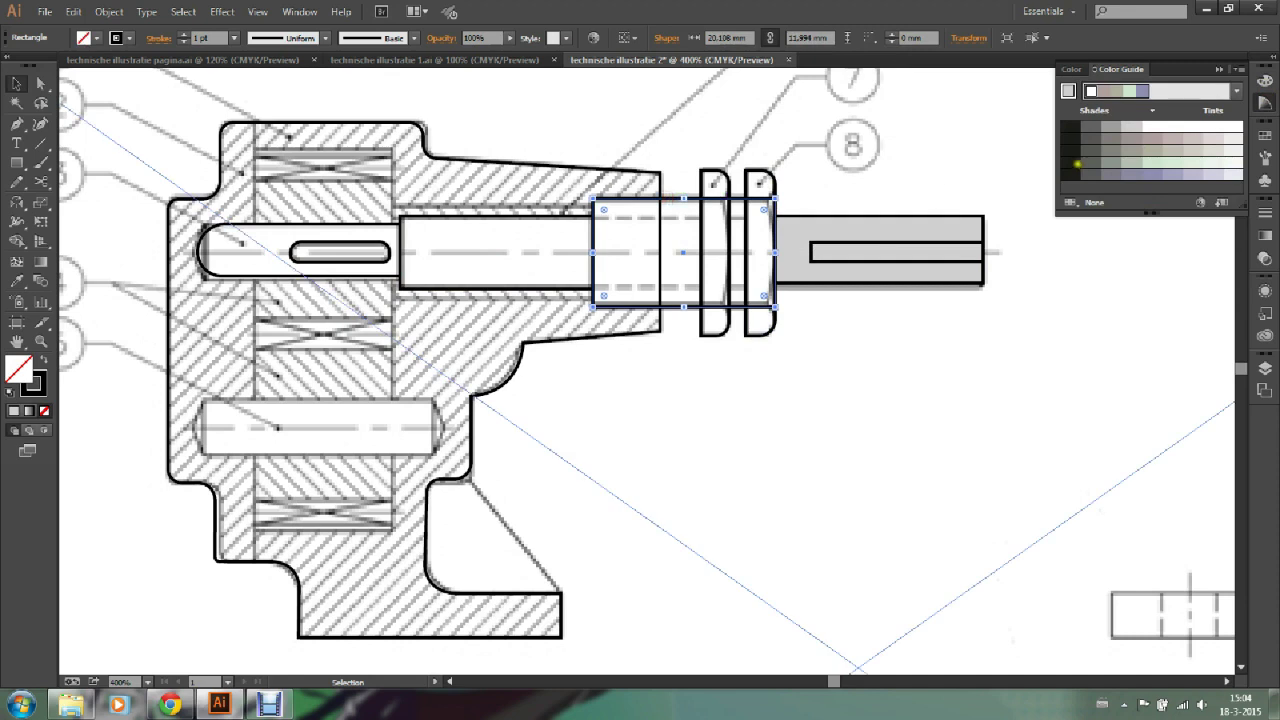
{"action": "left_click", "coordinate": [1133, 128]}
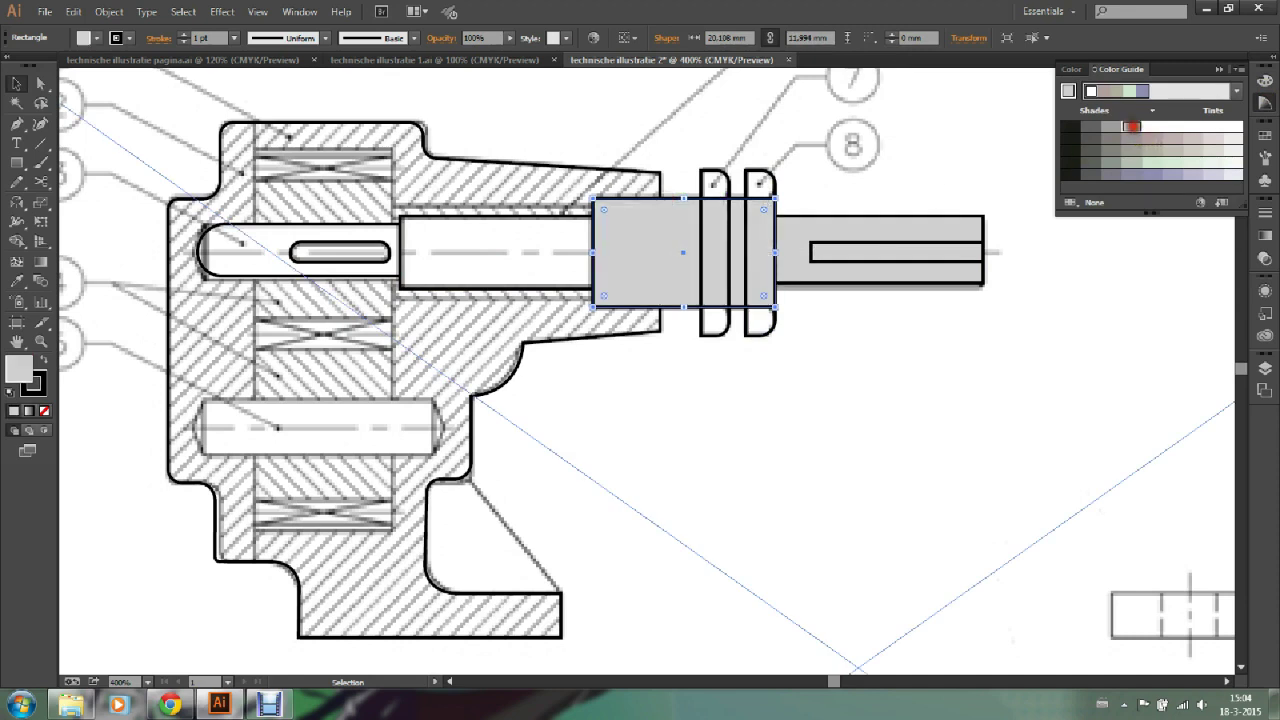
{"action": "left_click", "coordinate": [527, 214]}
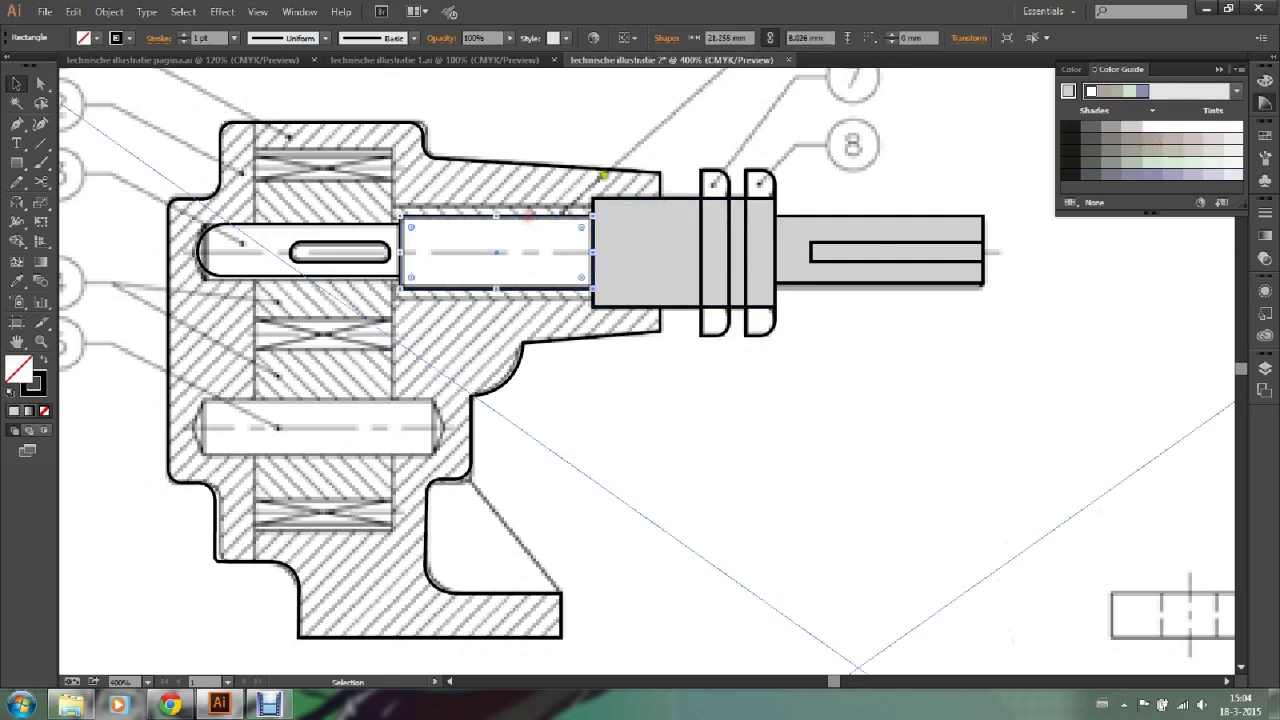
{"action": "left_click", "coordinate": [1130, 127]}
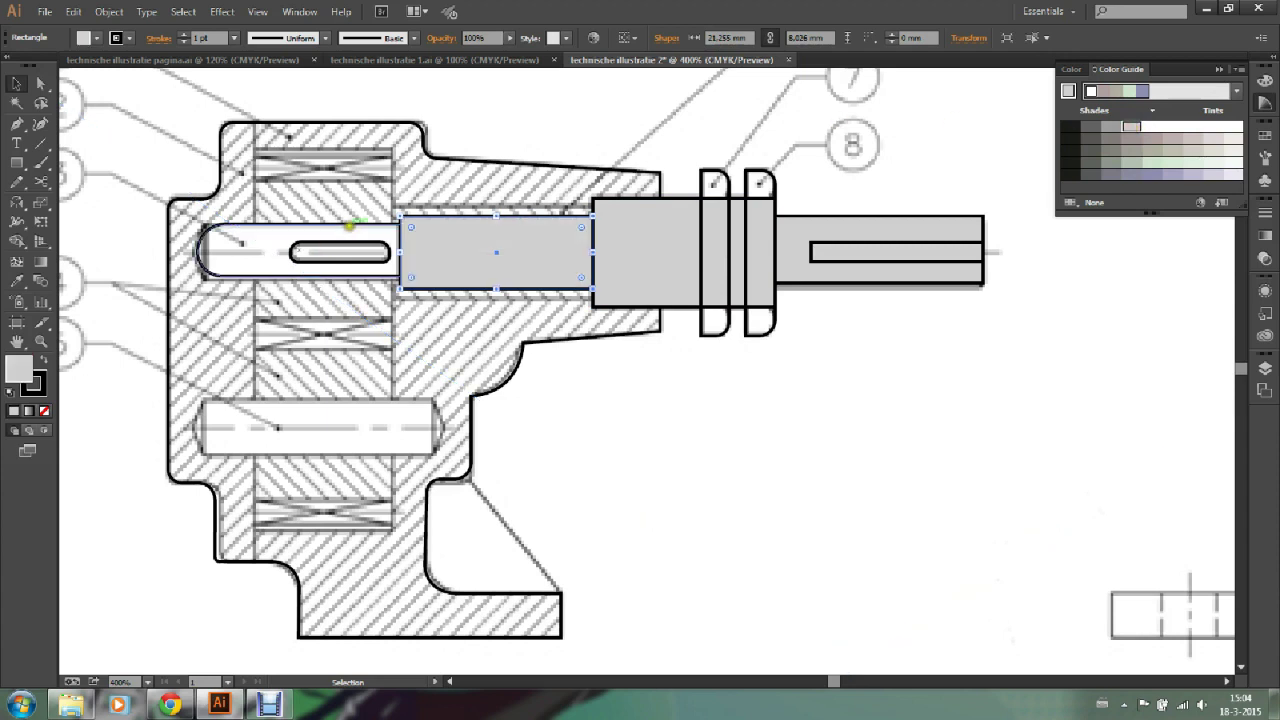
{"action": "left_click", "coordinate": [350, 223]}
{"action": "left_click", "coordinate": [1130, 127]}
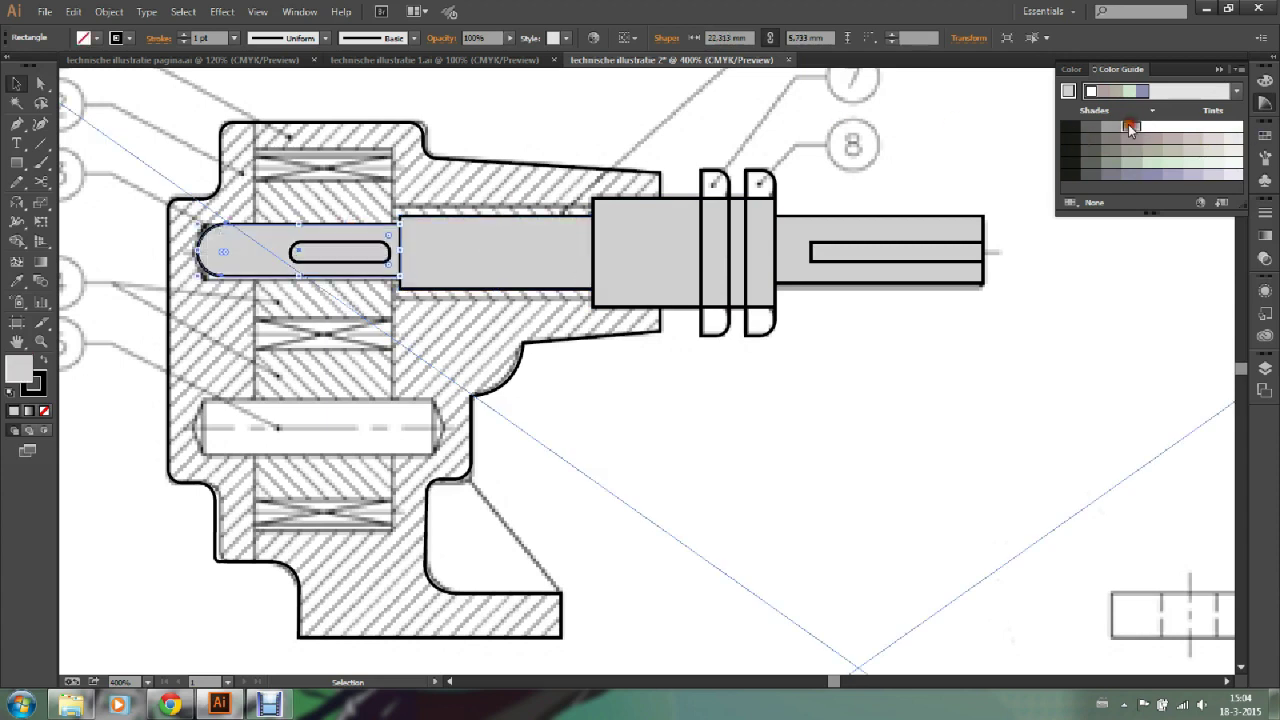
Step: Change the middle shaft section's fill to red in the Color panel
{"action": "left_click", "coordinate": [488, 282]}
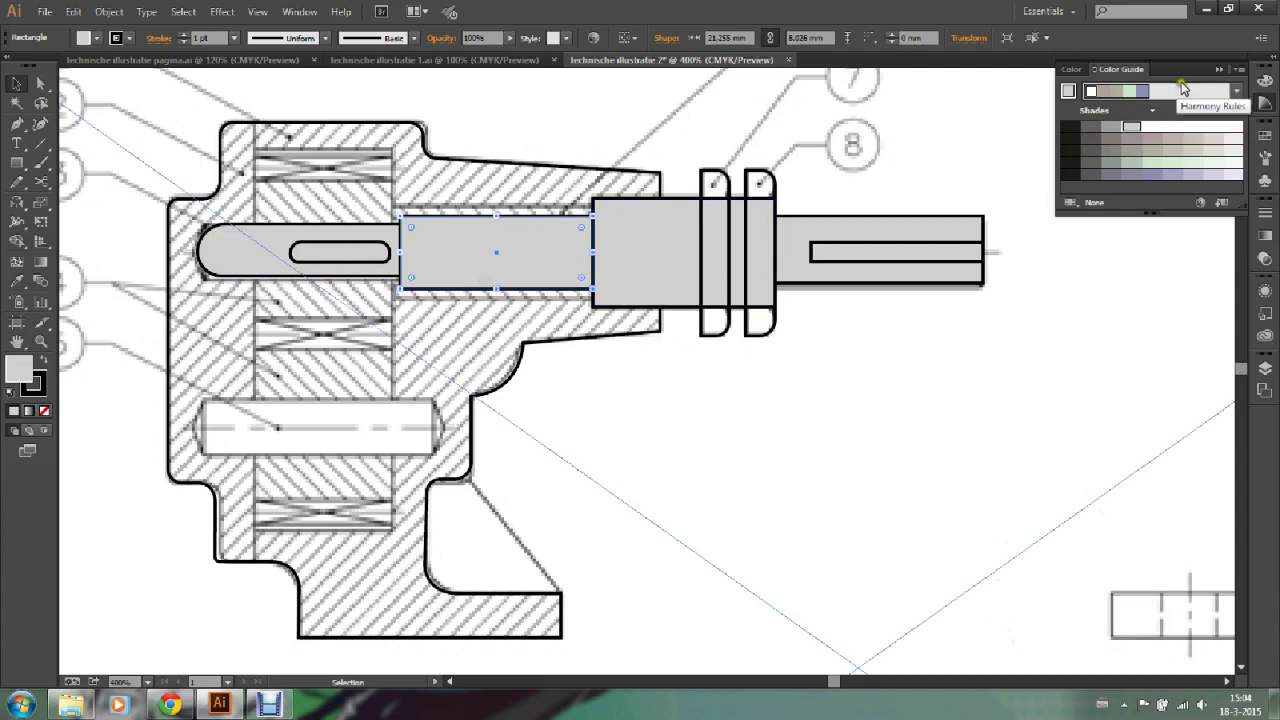
{"action": "left_click", "coordinate": [1262, 104]}
{"action": "left_click", "coordinate": [1264, 101]}
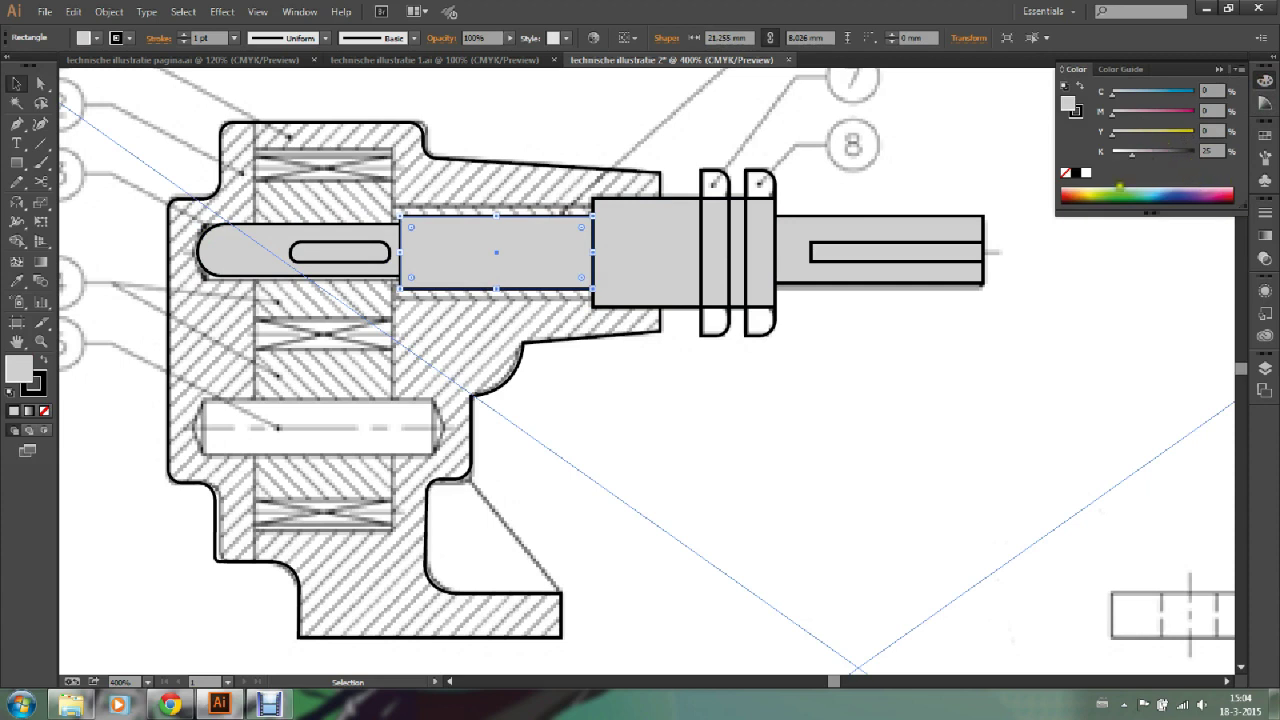
{"action": "left_click", "coordinate": [1066, 195]}
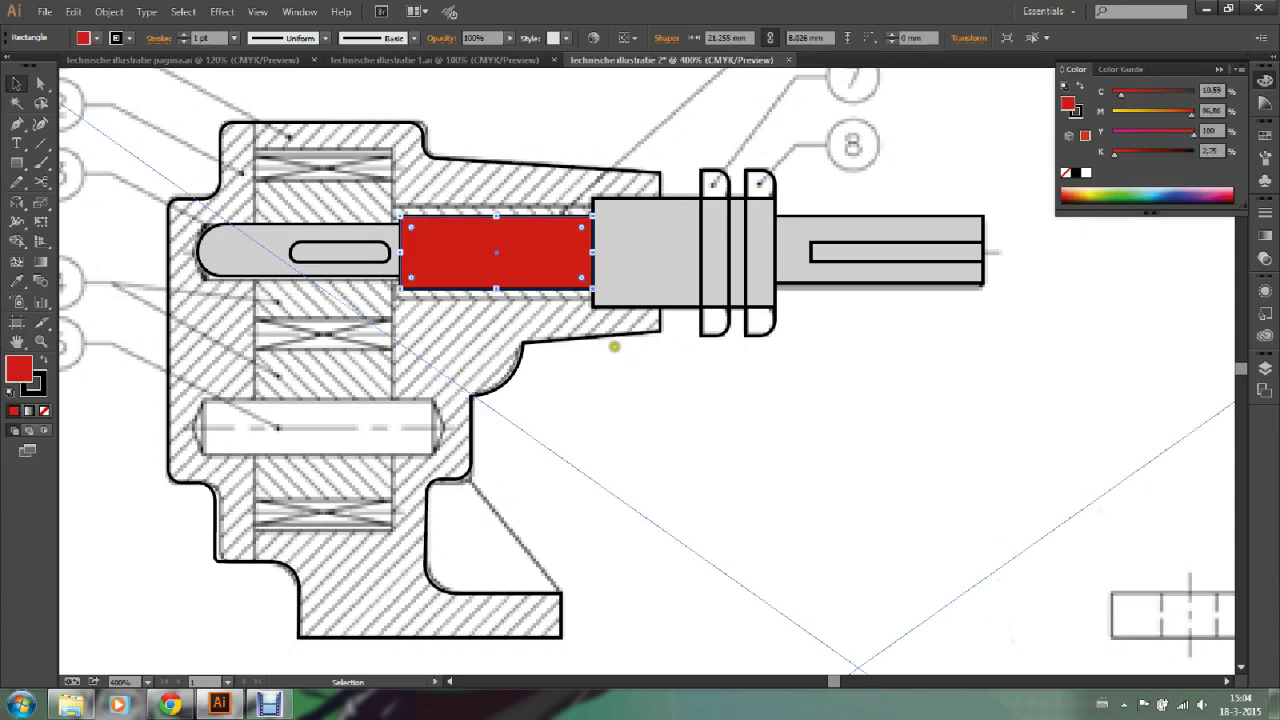
{"action": "left_click", "coordinate": [782, 409]}
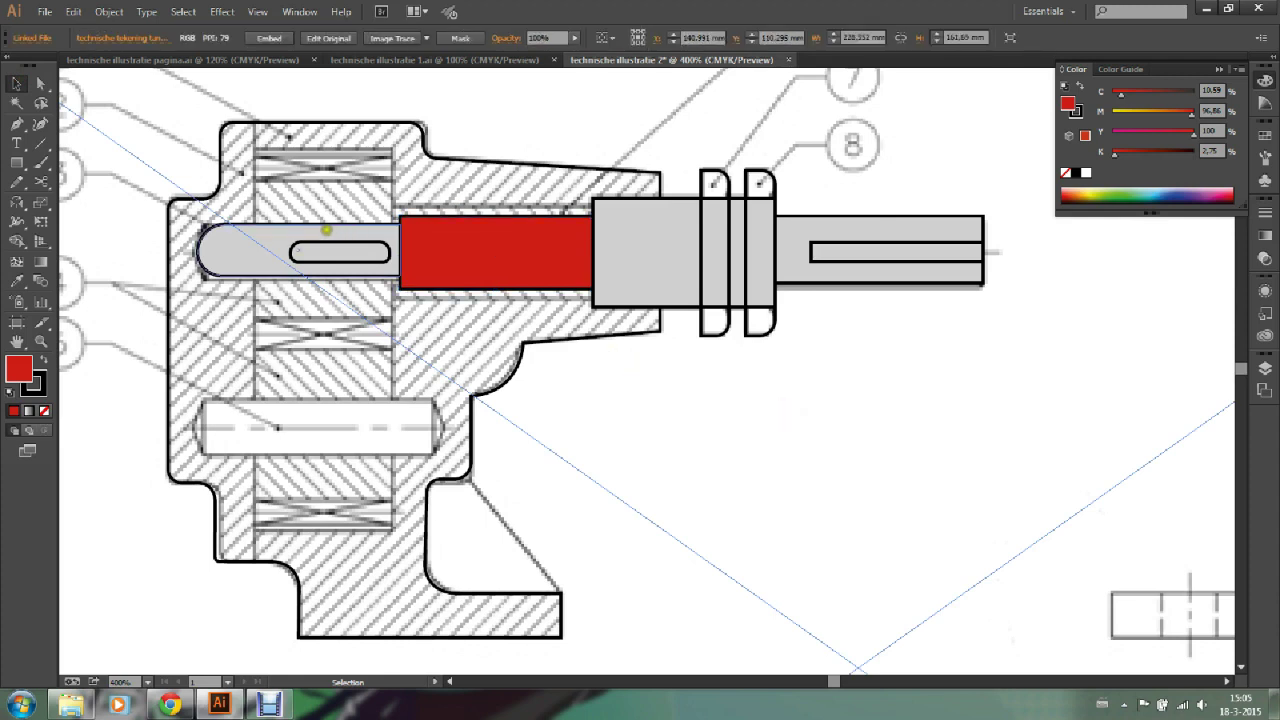
Step: Fill the right ring a slightly darker grey and the left ring light grey from Color Guide shades
{"action": "left_click", "coordinate": [338, 249]}
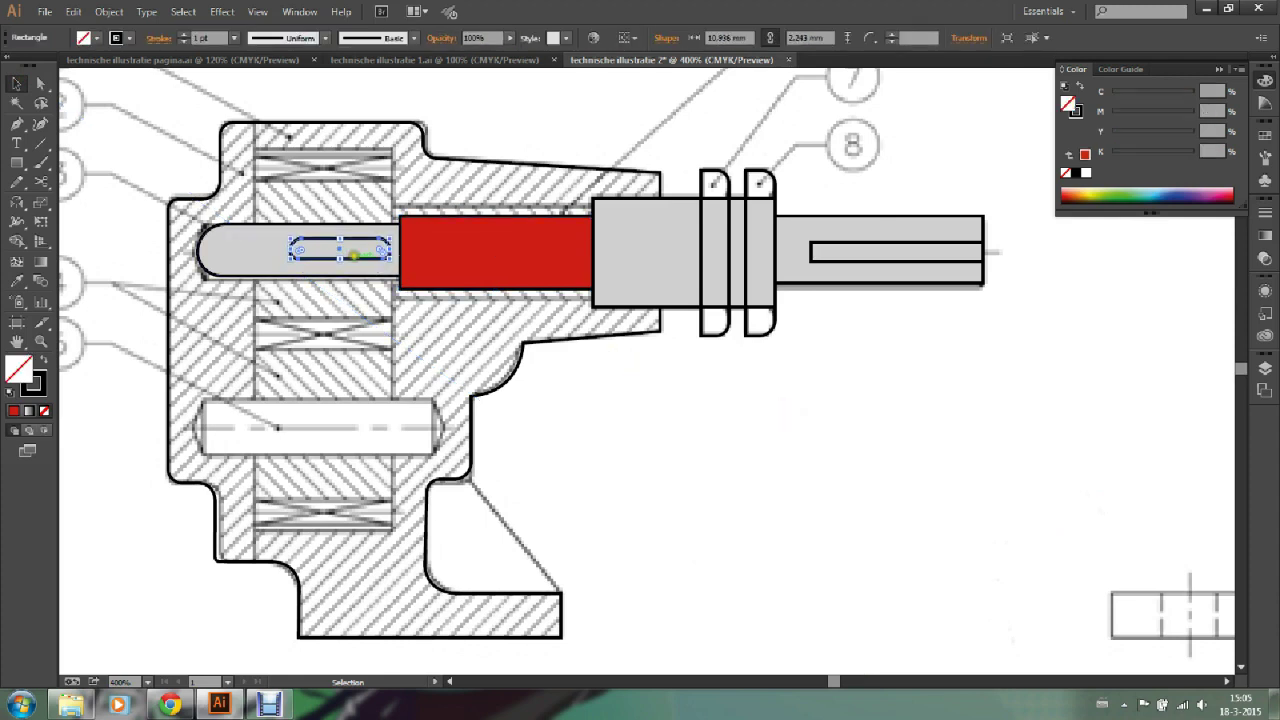
{"action": "left_click", "coordinate": [1117, 310]}
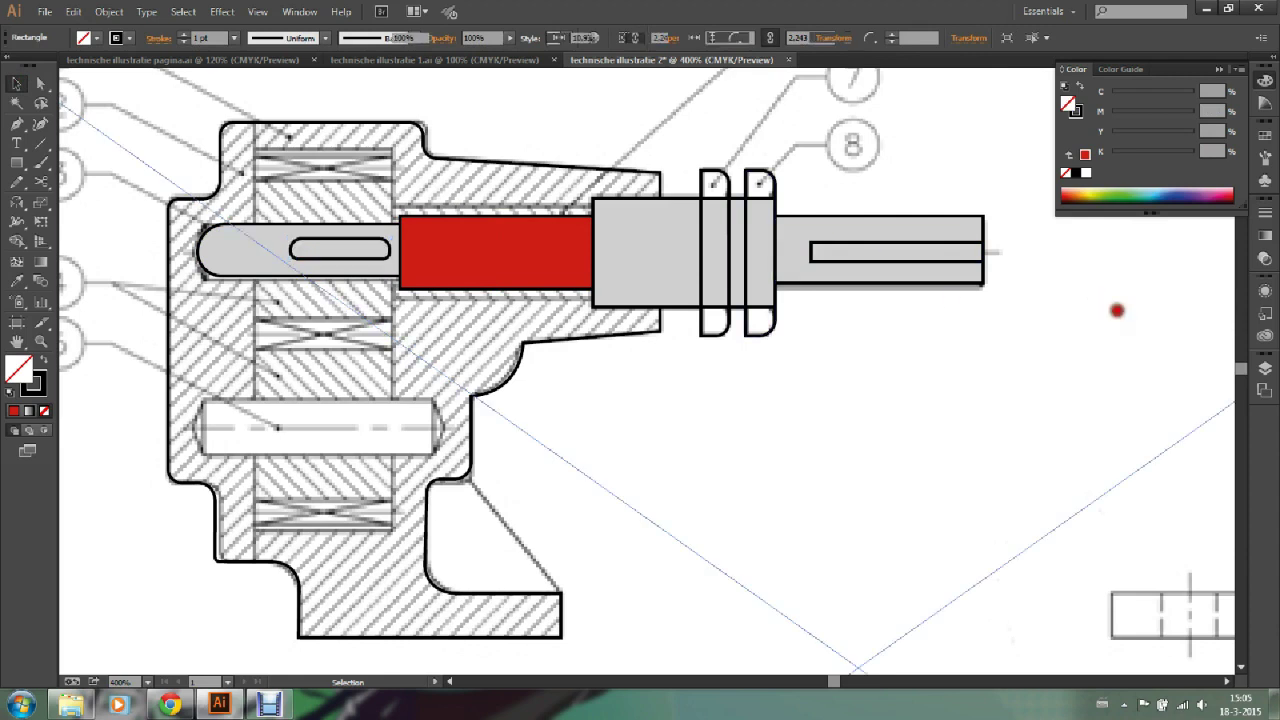
{"action": "left_click", "coordinate": [762, 180]}
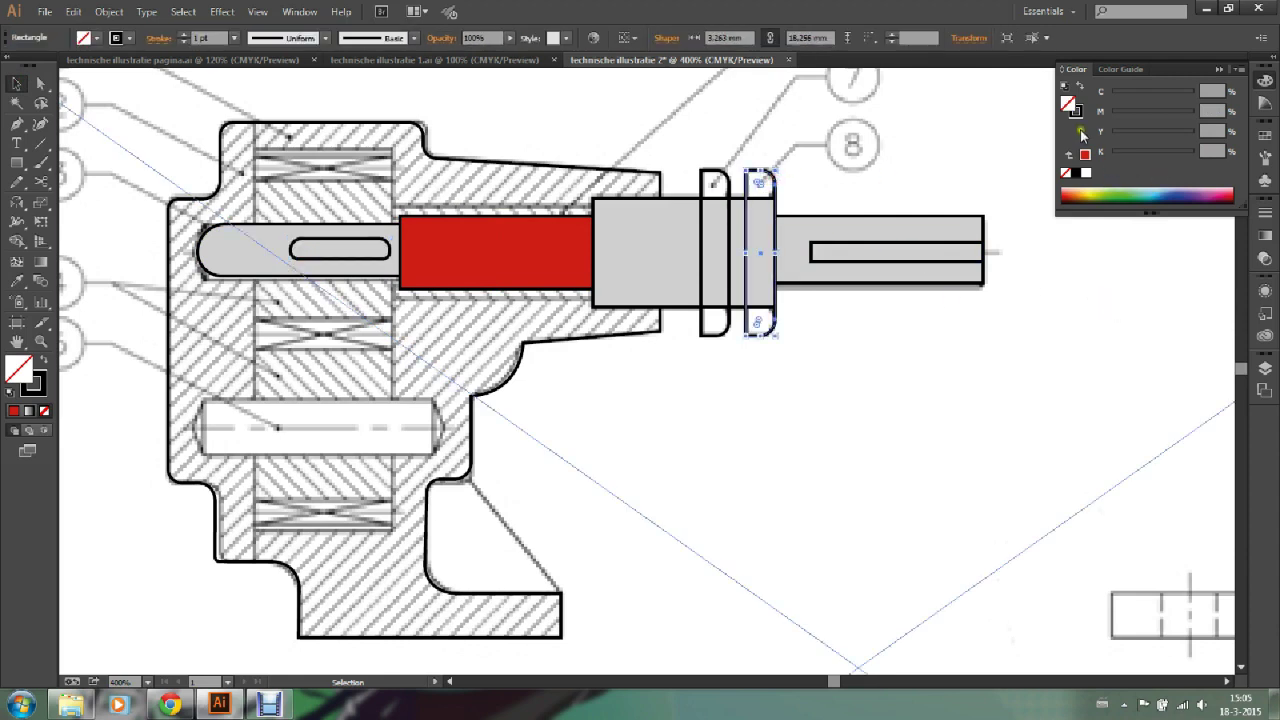
{"action": "left_click", "coordinate": [1265, 104]}
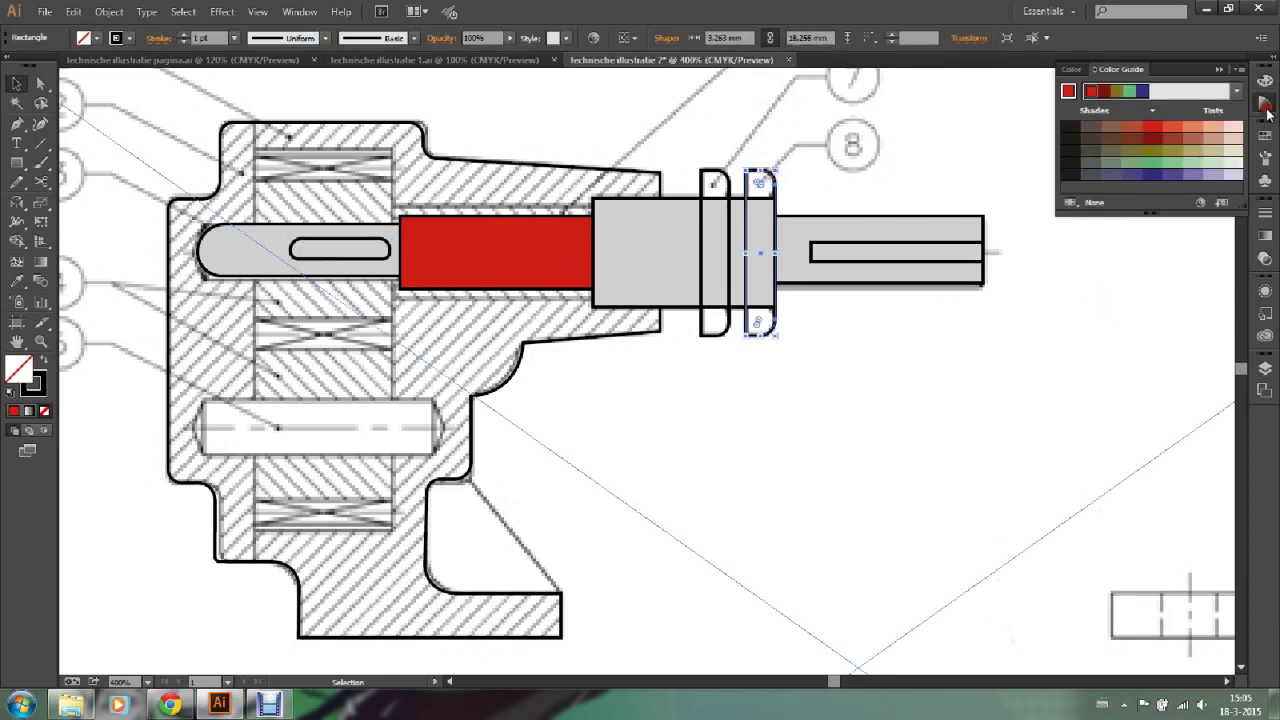
{"action": "left_click", "coordinate": [1070, 70]}
{"action": "left_click", "coordinate": [1075, 172]}
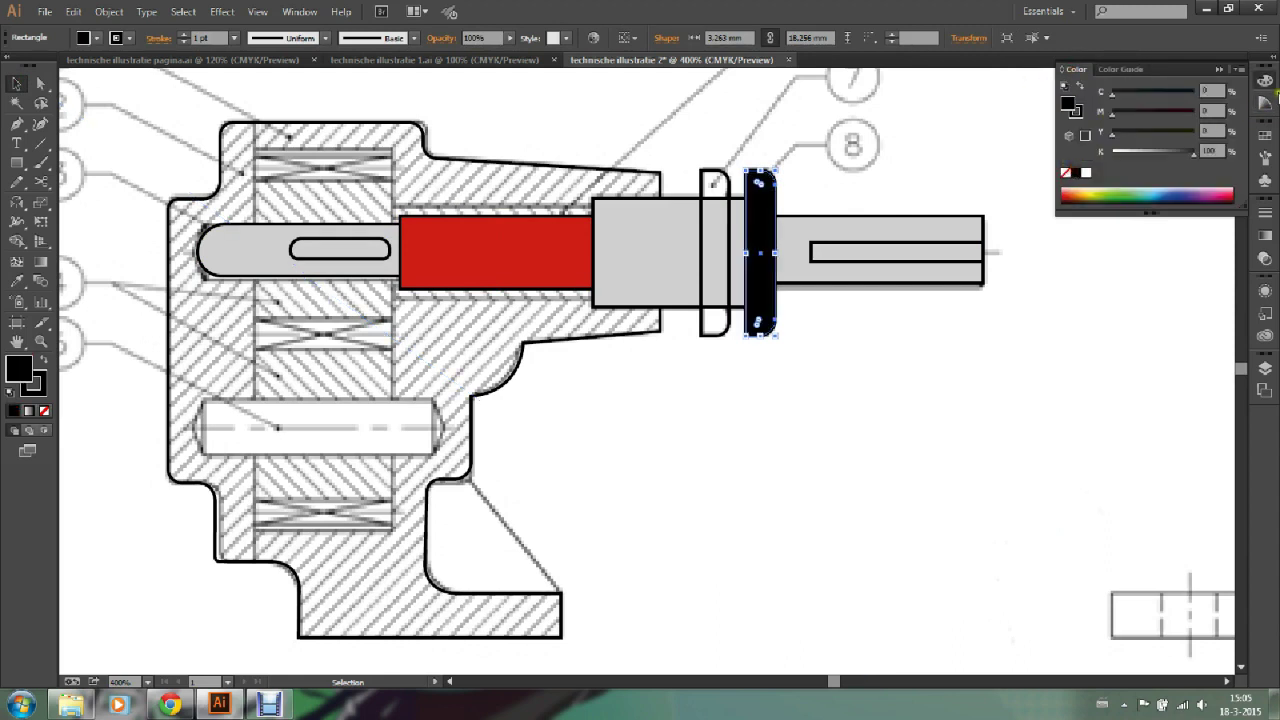
{"action": "left_click", "coordinate": [1265, 104]}
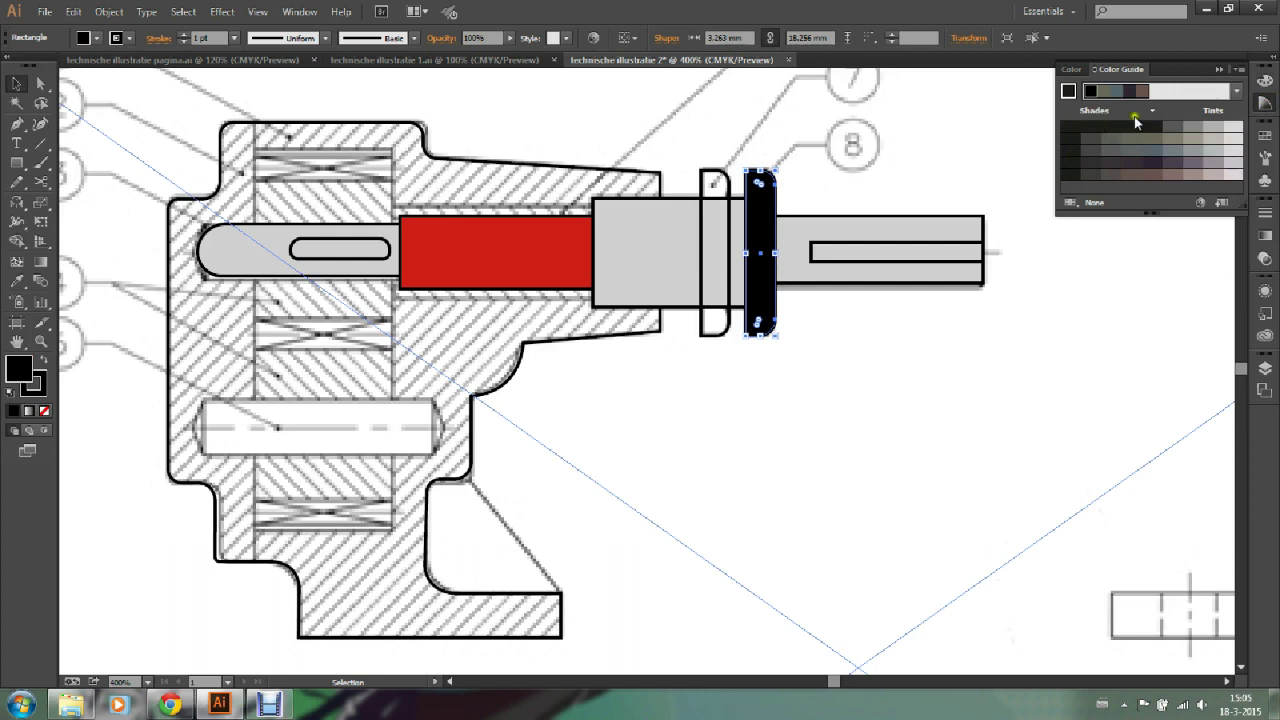
{"action": "left_click", "coordinate": [1209, 125]}
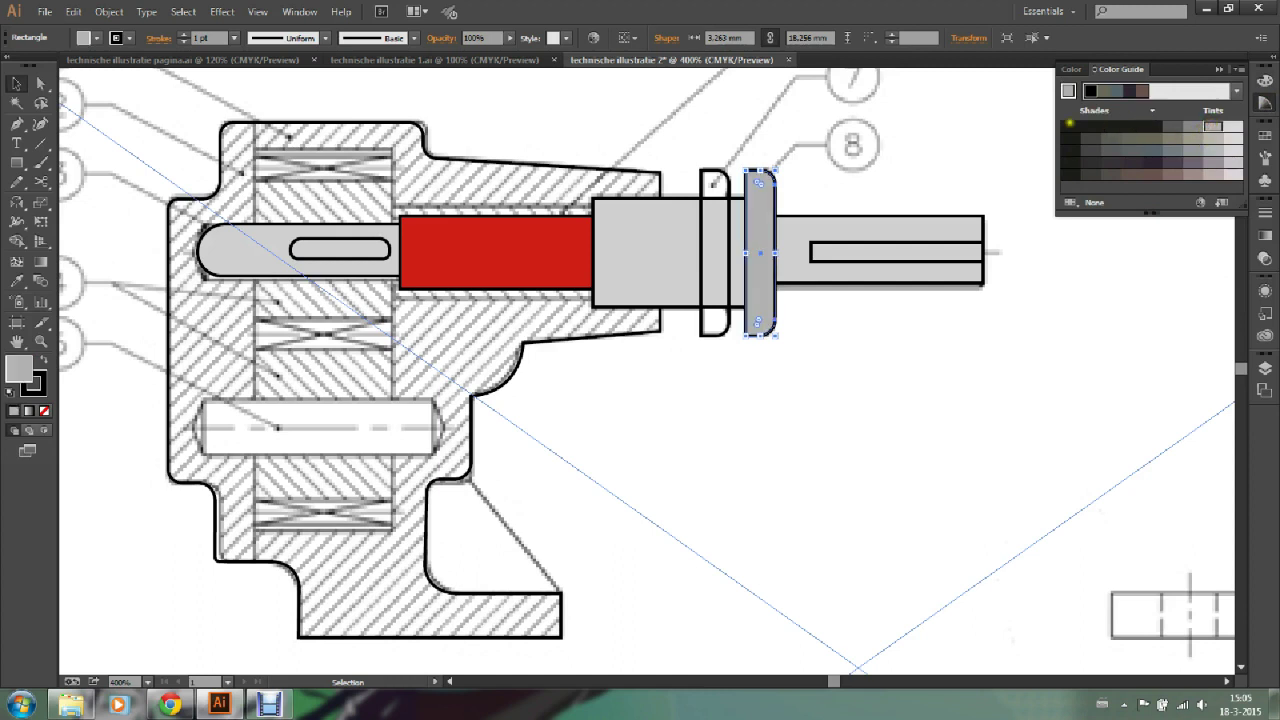
{"action": "left_click", "coordinate": [715, 183]}
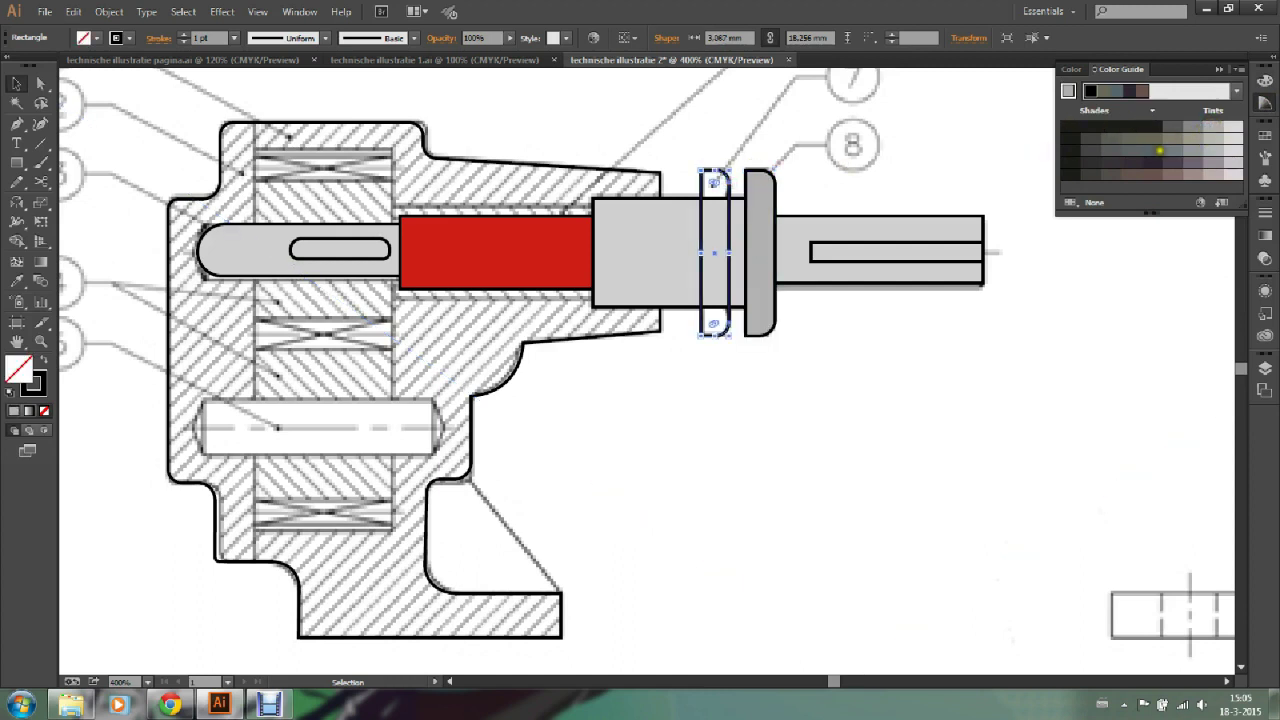
{"action": "left_click", "coordinate": [1209, 127]}
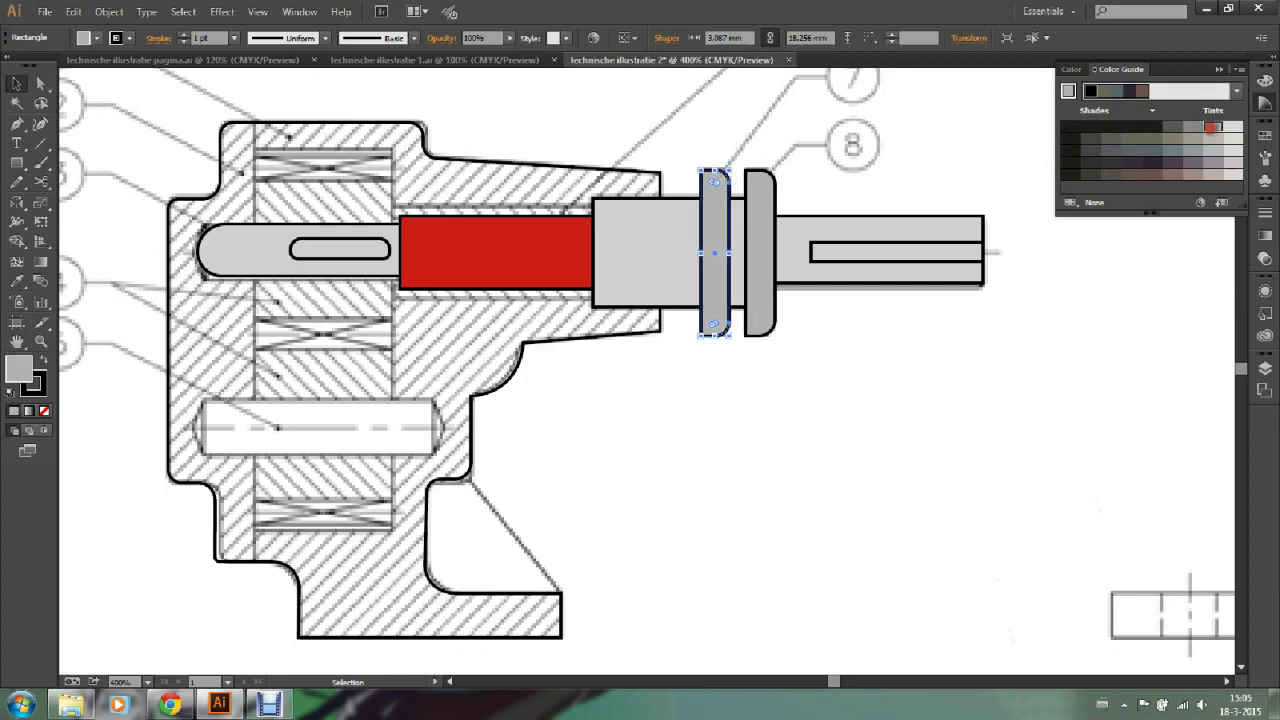
{"action": "left_click", "coordinate": [790, 368]}
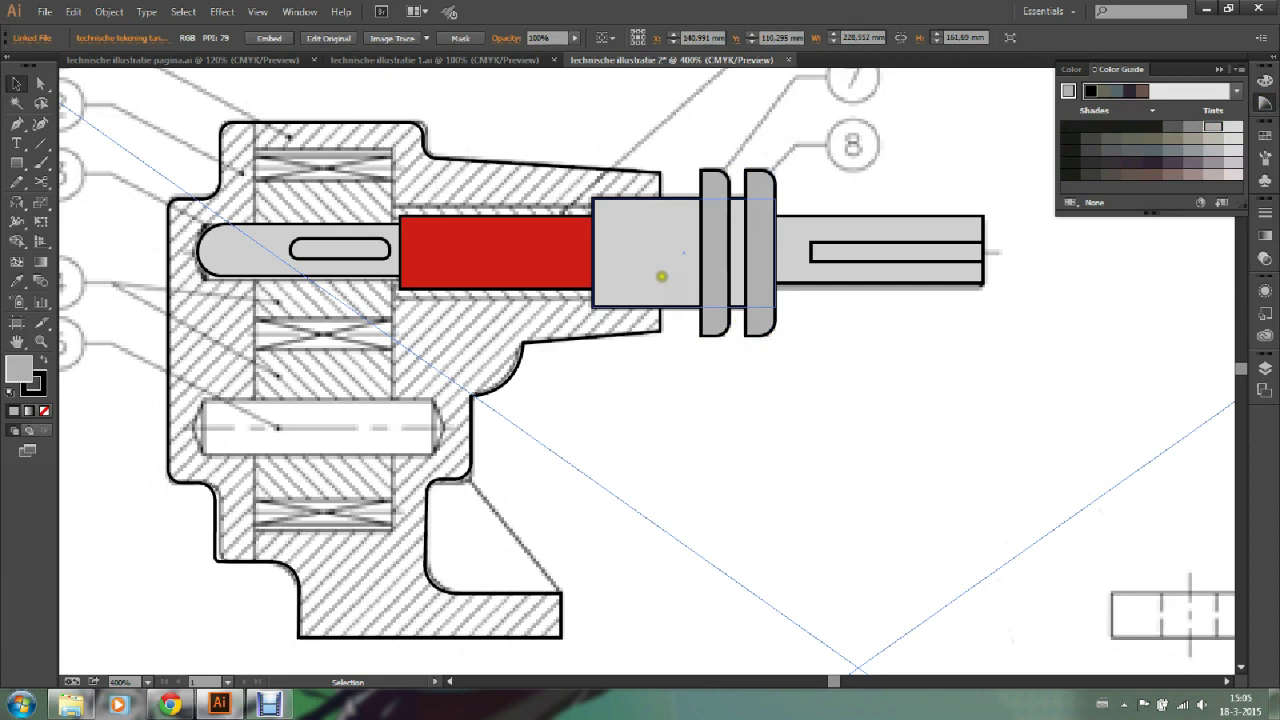
Step: Bring the light grey shaft block to the front with Arrange > Bring to Front
{"action": "right_click", "coordinate": [667, 246]}
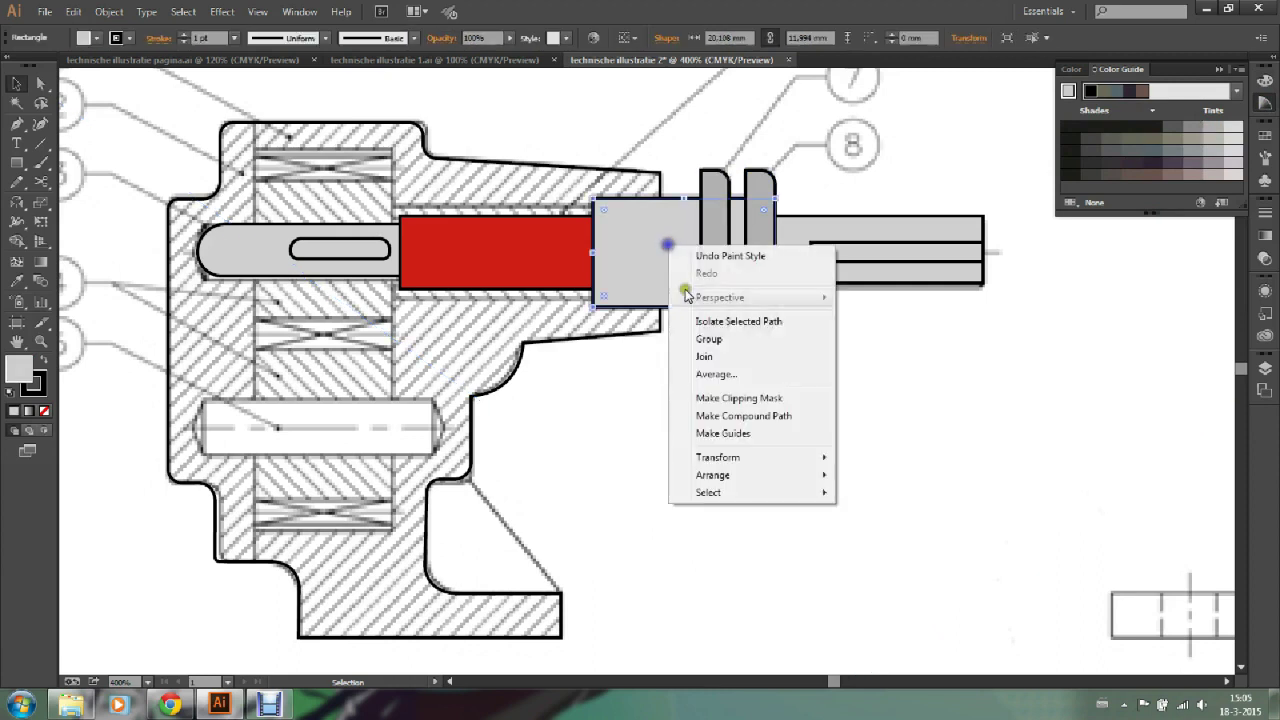
{"action": "left_click", "coordinate": [862, 476]}
{"action": "left_click", "coordinate": [889, 431]}
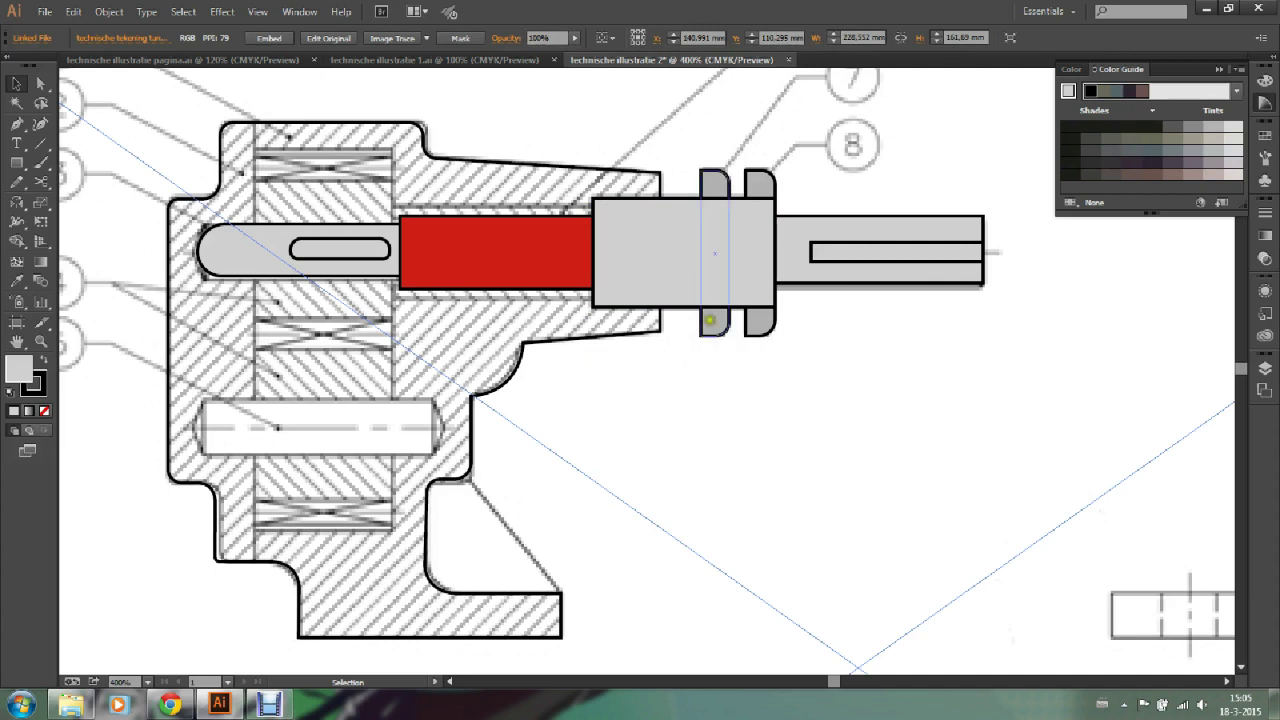
Step: Bring both grey rings to the front so they overlap the shaft block
{"action": "left_click", "coordinate": [712, 321]}
{"action": "left_click", "coordinate": [764, 322], "text": "shift"}
{"action": "right_click", "coordinate": [766, 322]}
{"action": "mouse_move", "coordinate": [818, 517]}
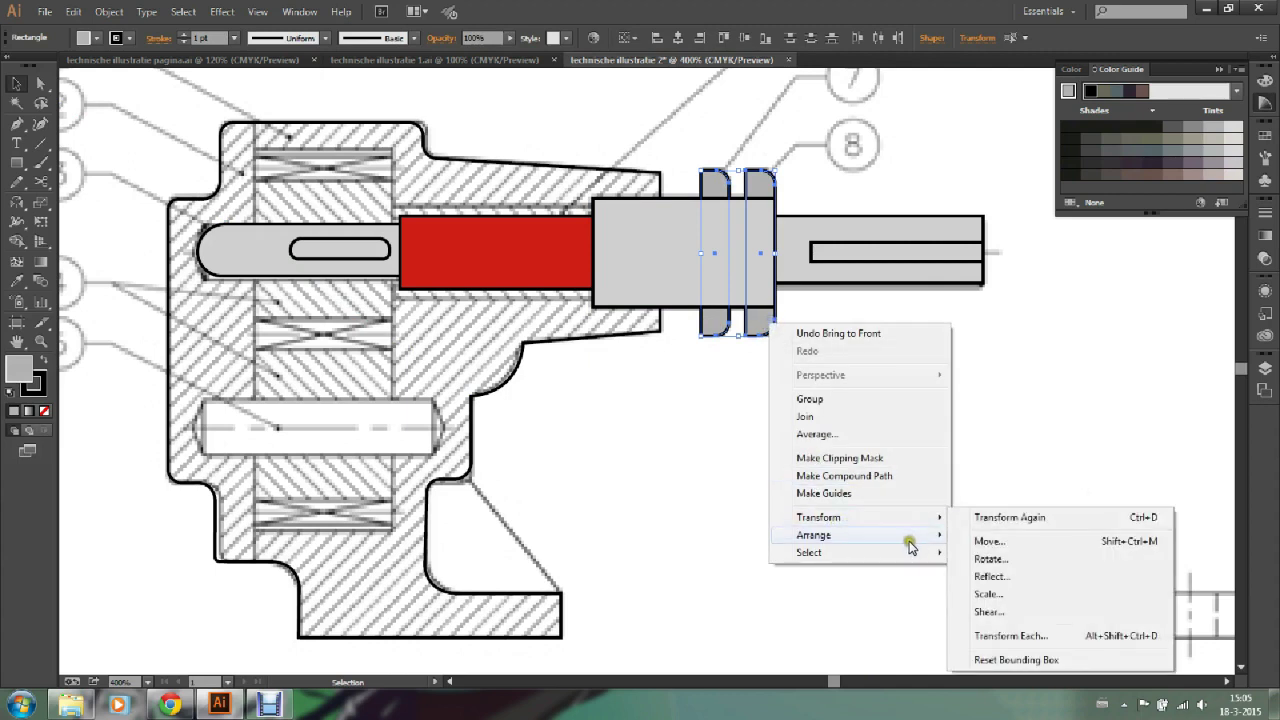
{"action": "left_click", "coordinate": [984, 529]}
{"action": "left_click", "coordinate": [918, 441]}
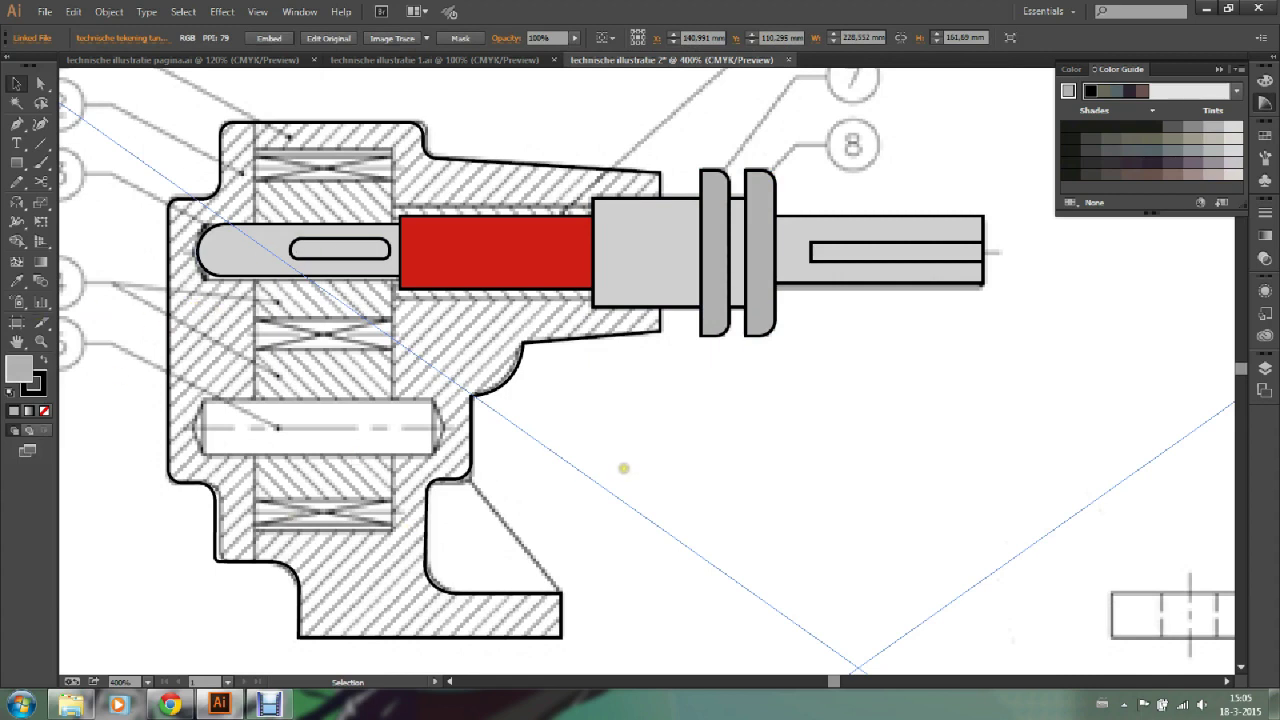
Step: Draw a grey rectangle over the lower pin
{"action": "left_click", "coordinate": [16, 162]}
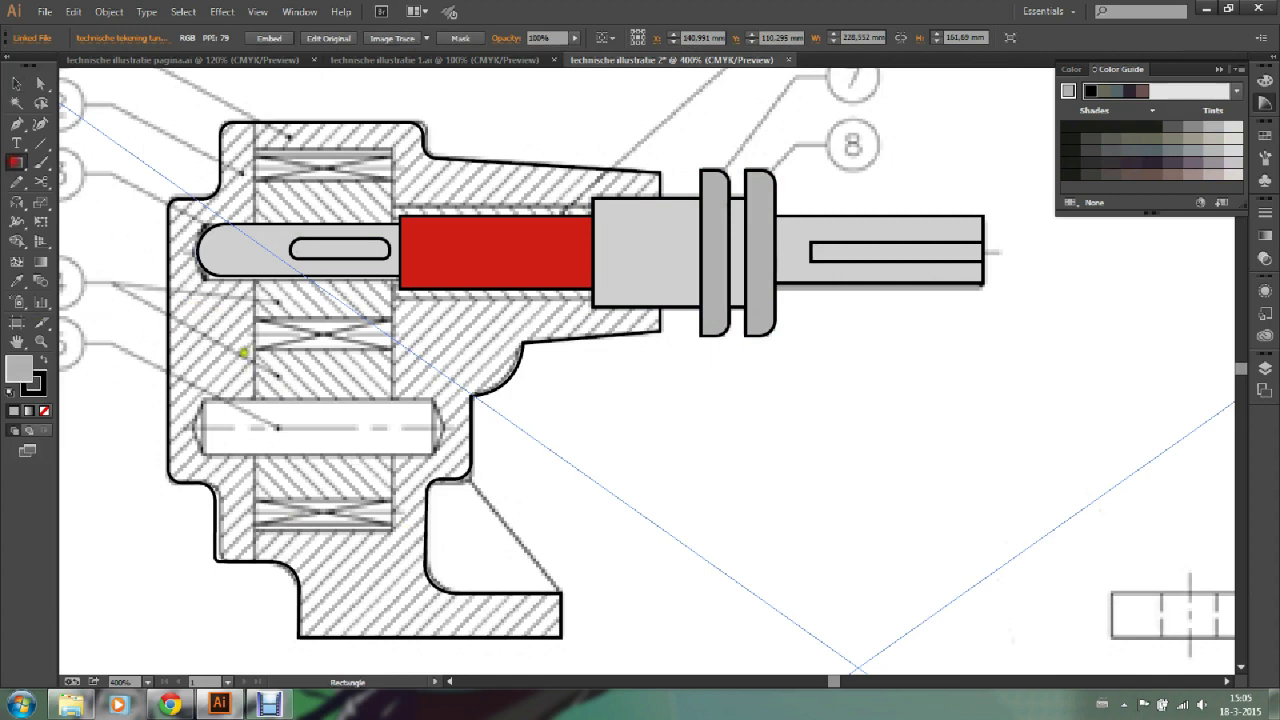
{"action": "left_click_drag", "start_coordinate": [204, 398], "coordinate": [430, 455]}
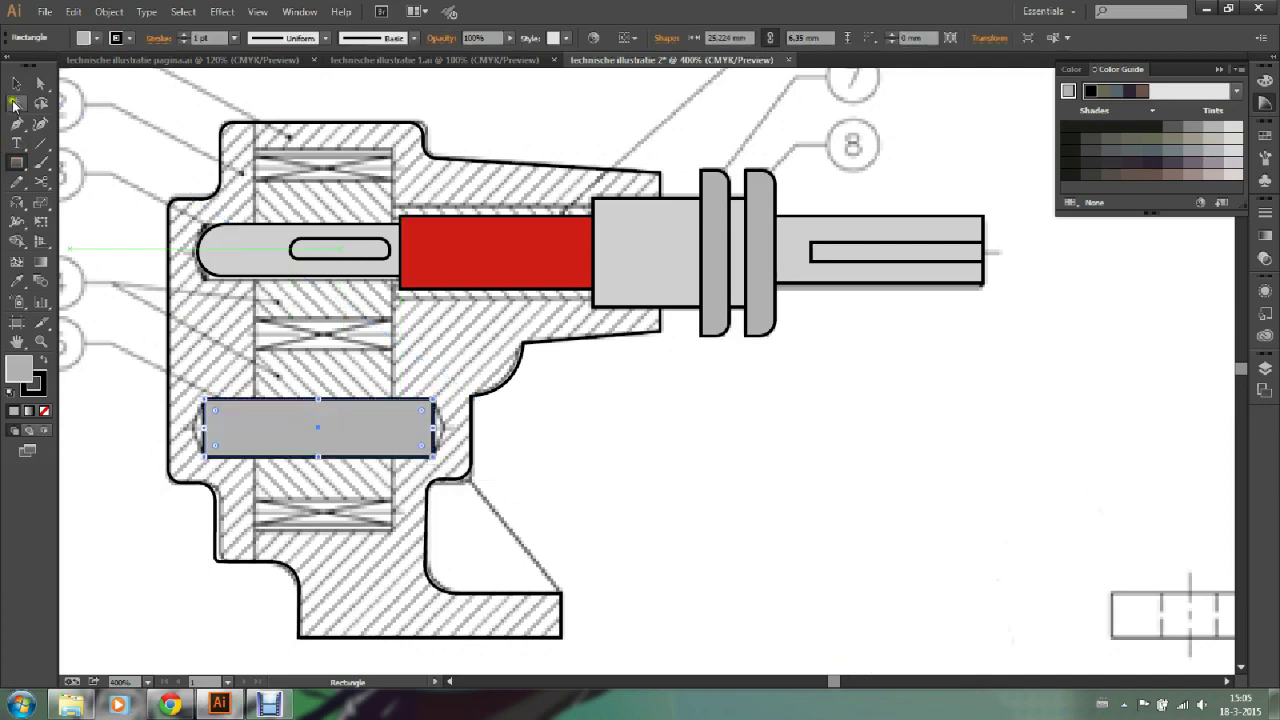
{"action": "left_click", "coordinate": [16, 83]}
{"action": "left_click", "coordinate": [712, 480]}
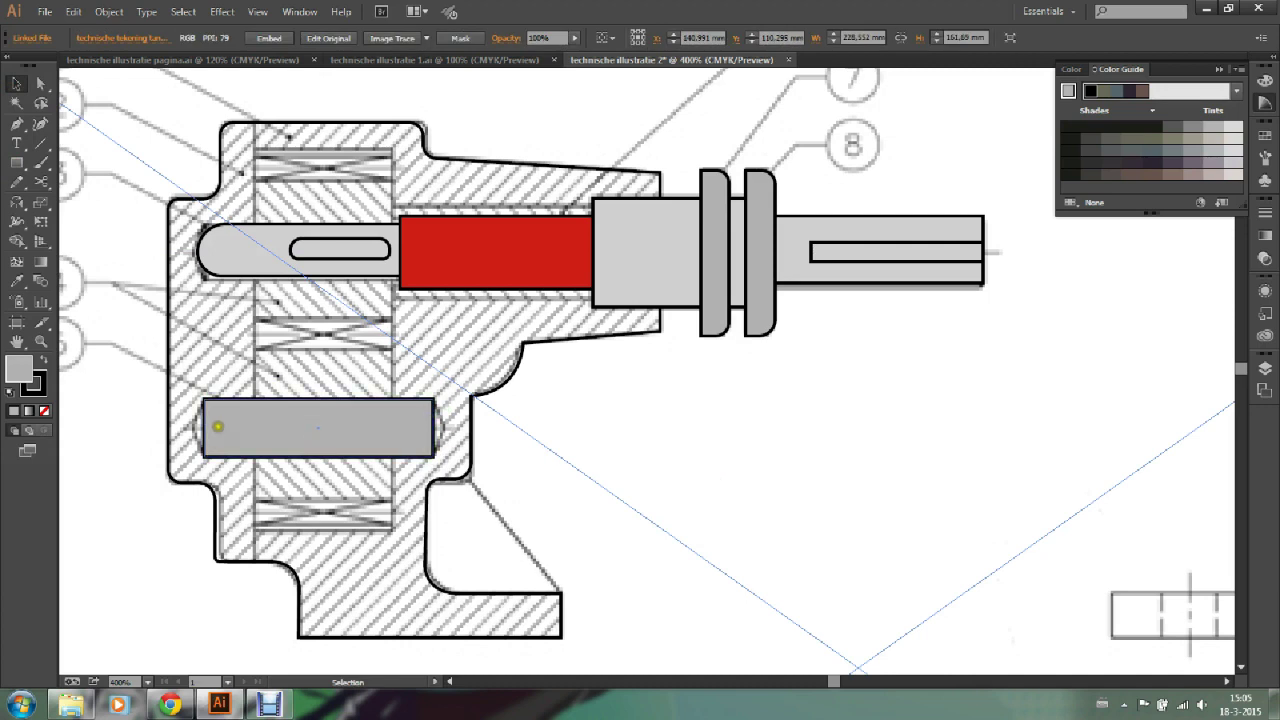
{"action": "left_click", "coordinate": [220, 406]}
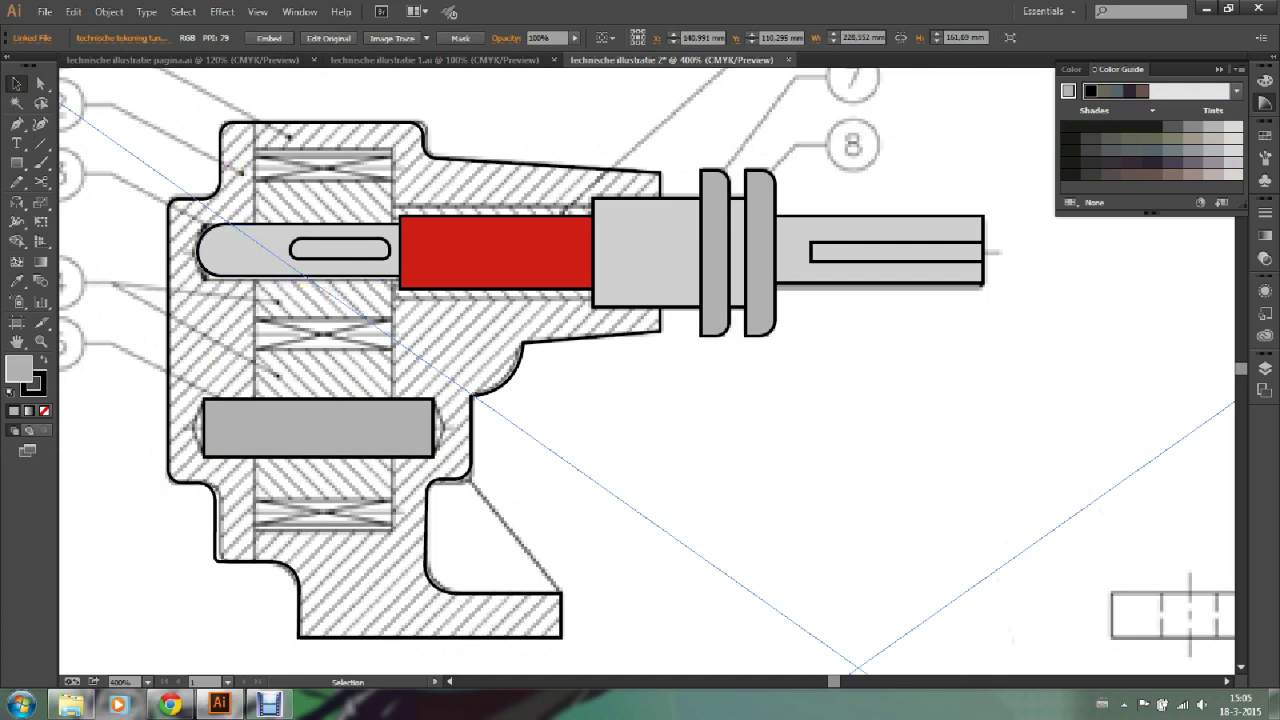
Step: Draw a tall grey rectangle of about 15.08 × 42.07 mm over the gear area
{"action": "left_click", "coordinate": [15, 166]}
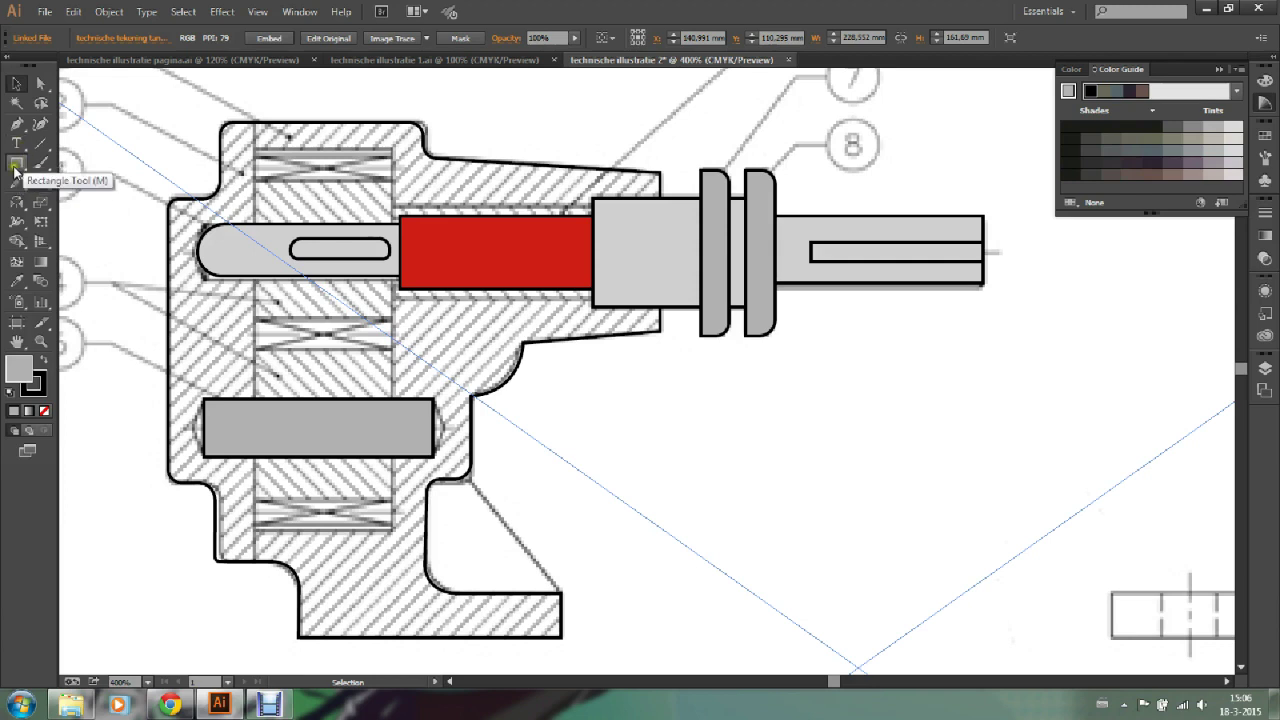
{"action": "left_click", "coordinate": [15, 160]}
{"action": "left_click_drag", "start_coordinate": [252, 146], "coordinate": [395, 530]}
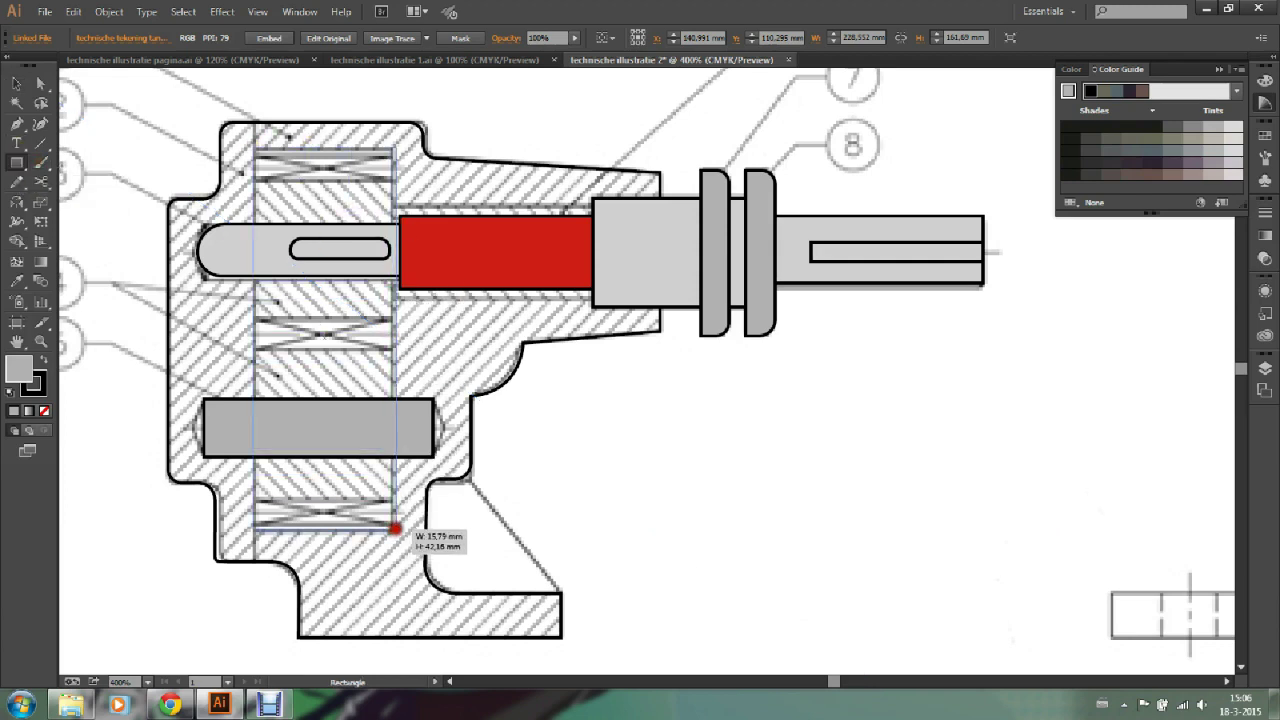
{"action": "left_click_drag", "start_coordinate": [395, 530], "coordinate": [395, 530]}
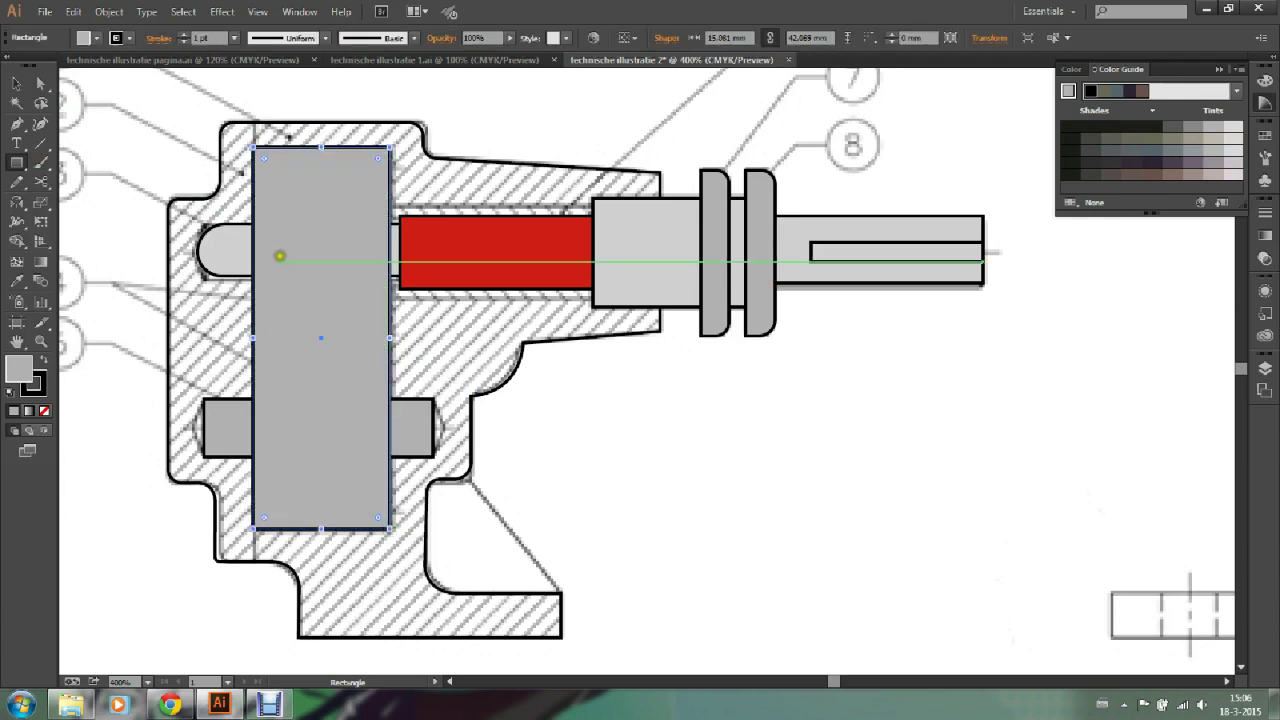
{"action": "left_click", "coordinate": [15, 83]}
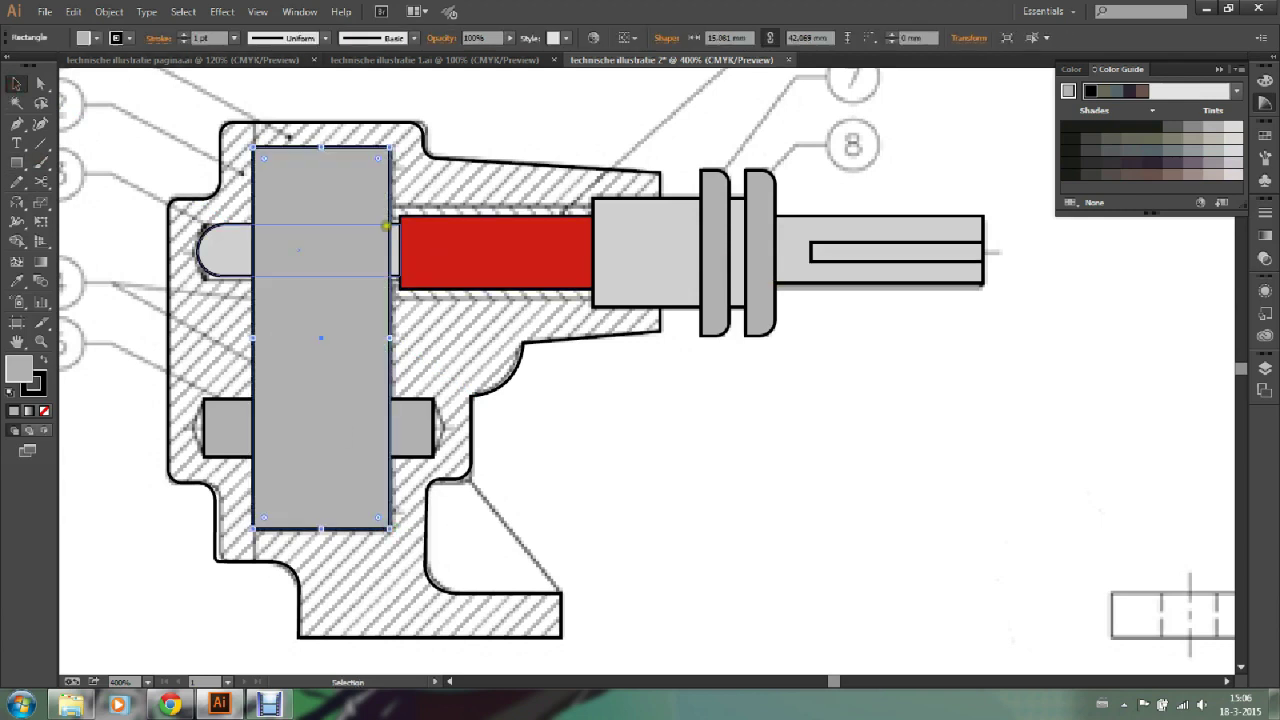
{"action": "left_click", "coordinate": [215, 256]}
{"action": "left_click", "coordinate": [236, 426], "text": "shift"}
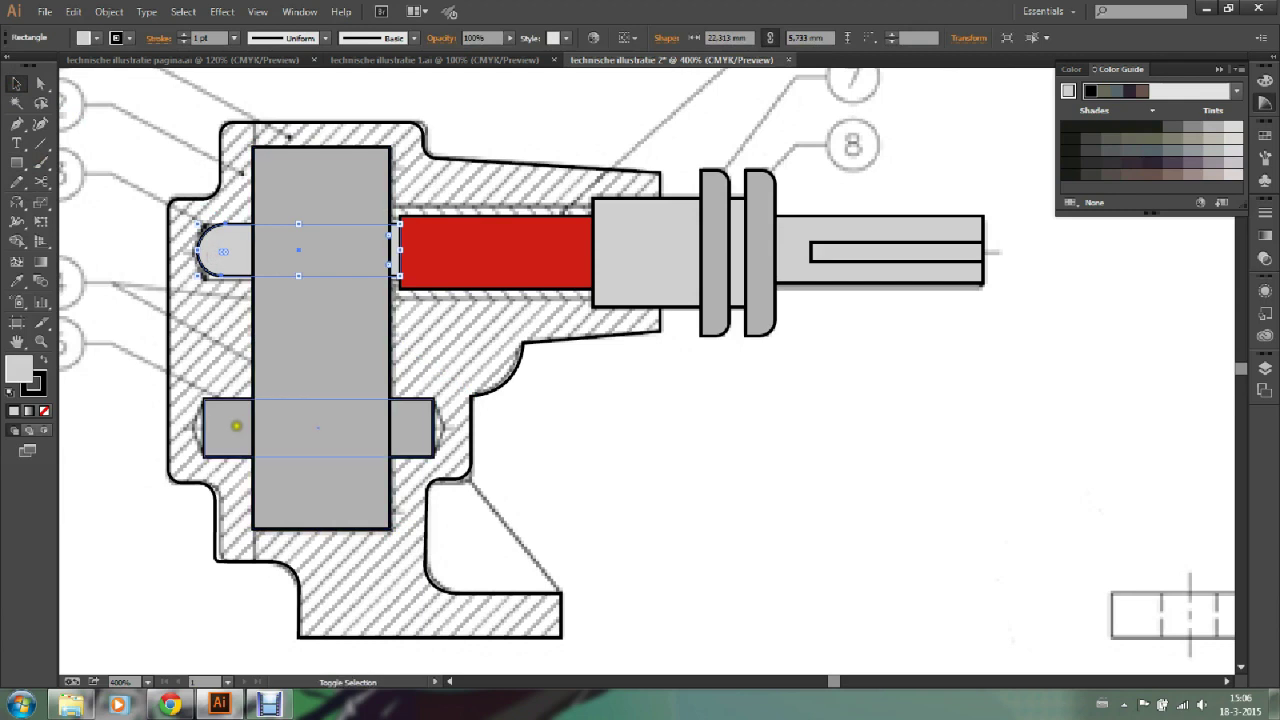
{"action": "left_click", "coordinate": [236, 426], "text": "shift"}
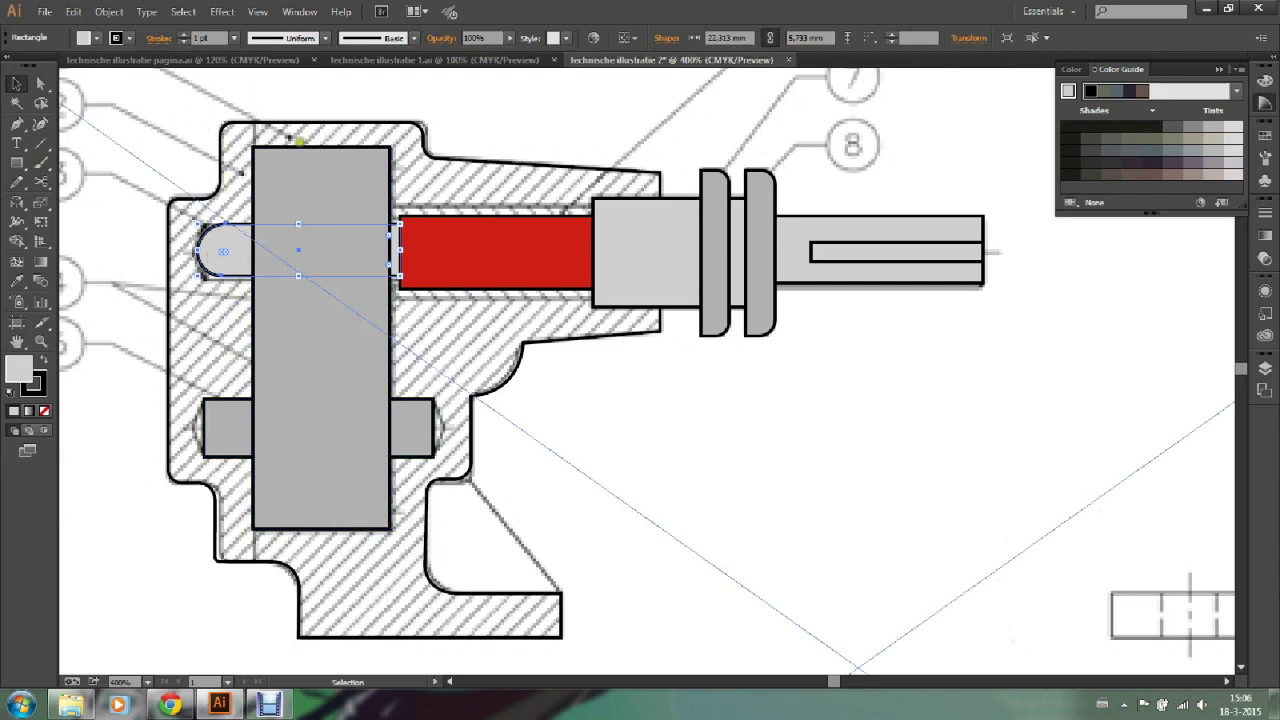
{"action": "left_click", "coordinate": [320, 242]}
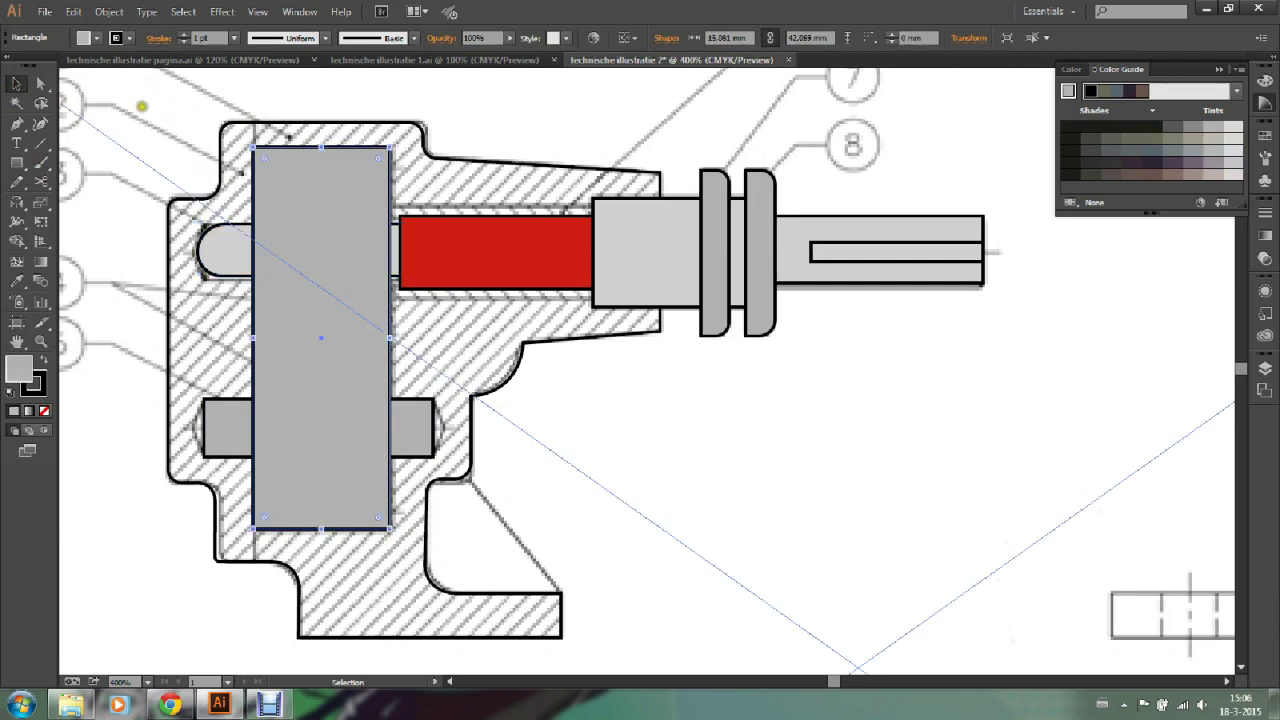
{"action": "left_click", "coordinate": [41, 341]}
{"action": "left_click", "coordinate": [375, 317], "text": "alt"}
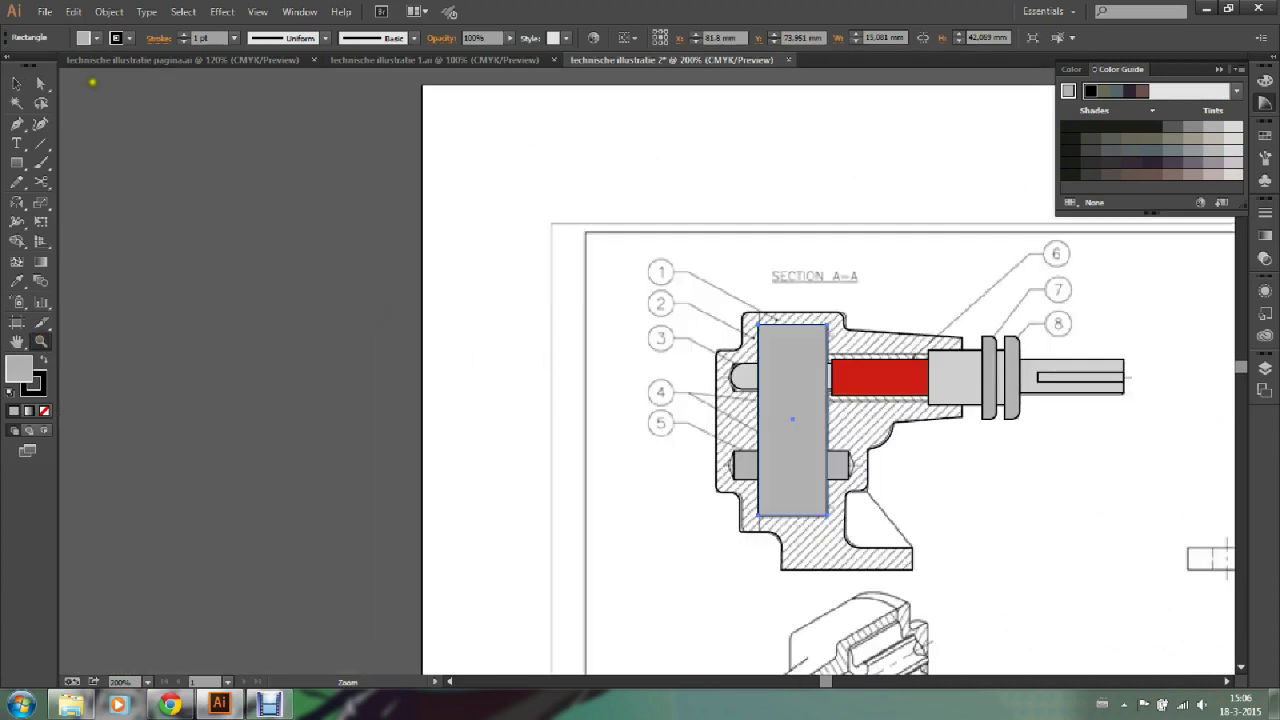
{"action": "left_click", "coordinate": [16, 83]}
{"action": "mouse_move", "coordinate": [463, 417]}
{"action": "left_mouse_down"}
{"action": "mouse_move", "coordinate": [340, 364]}
{"action": "mouse_move", "coordinate": [287, 361]}
{"action": "left_mouse_up"}
{"action": "mouse_move", "coordinate": [325, 137]}
{"action": "left_mouse_down"}
{"action": "mouse_move", "coordinate": [664, 352]}
{"action": "mouse_move", "coordinate": [640, 346]}
{"action": "left_mouse_up"}
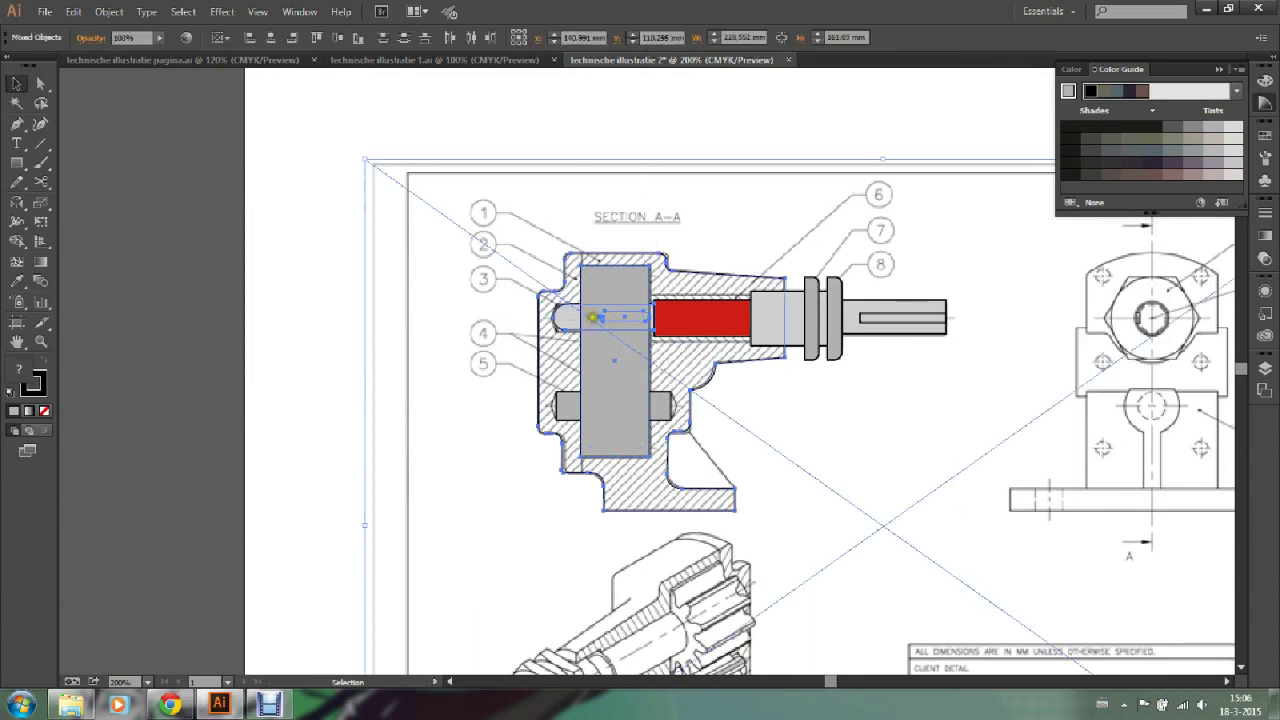
{"action": "left_click", "coordinate": [568, 176], "text": "shift"}
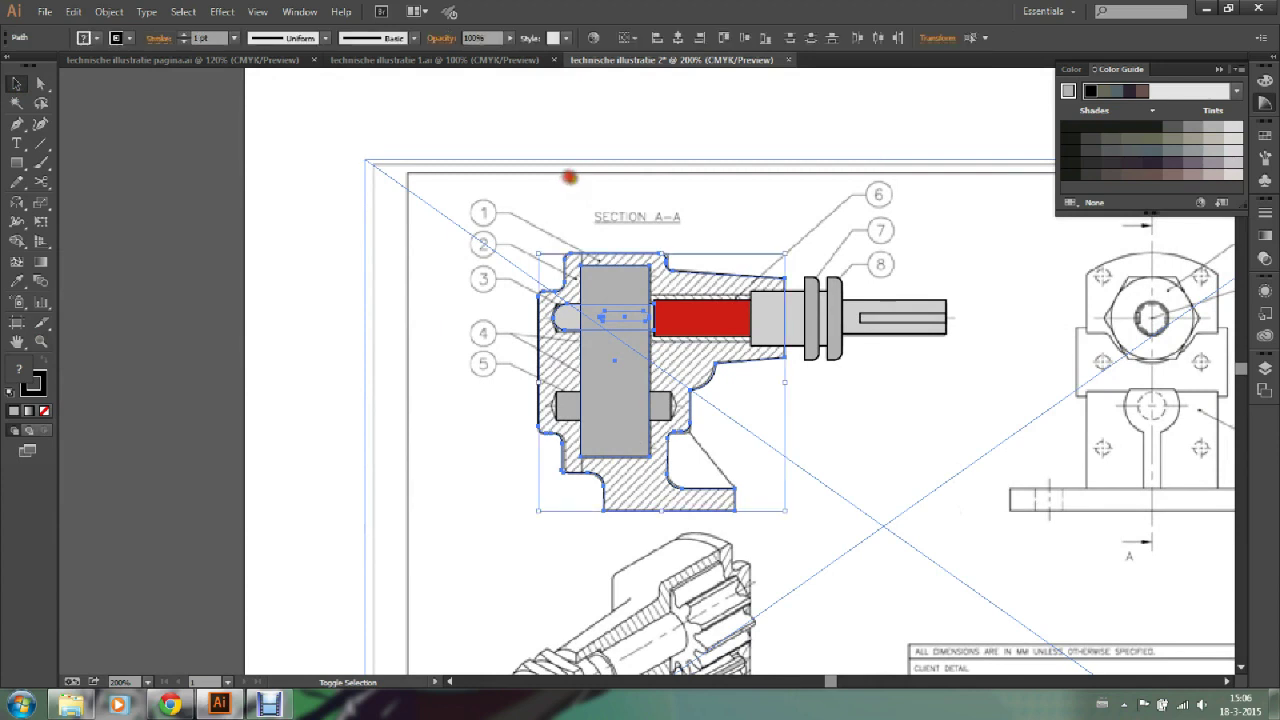
{"action": "left_click", "coordinate": [585, 253], "text": "shift"}
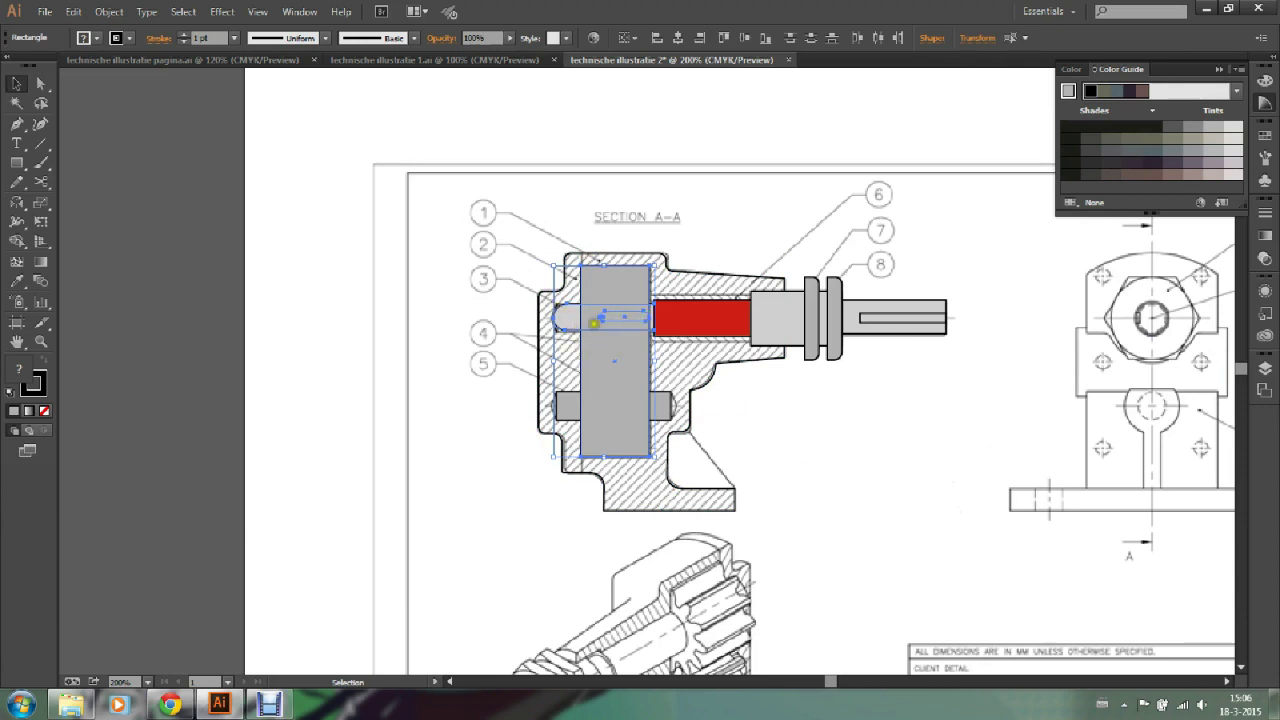
{"action": "left_click", "coordinate": [602, 283], "text": "shift"}
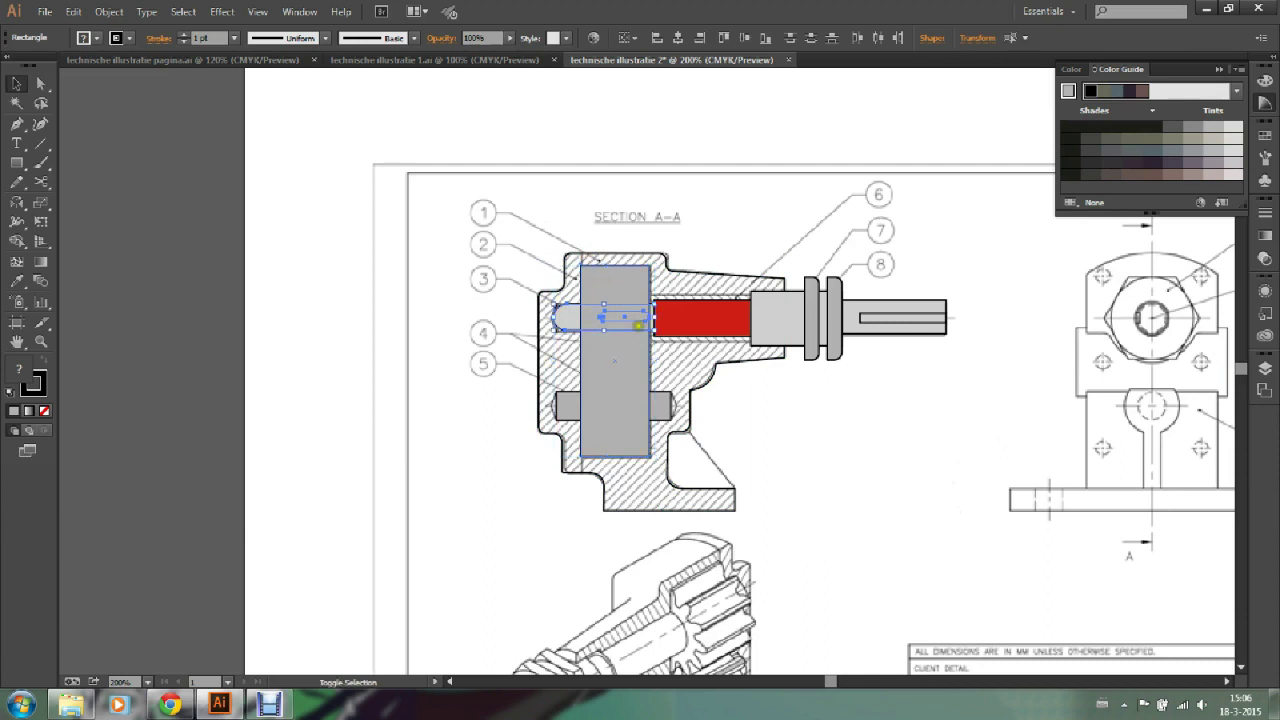
Step: Bring the rounded shaft end and the lower pin rectangle to the front
{"action": "right_click", "coordinate": [626, 321]}
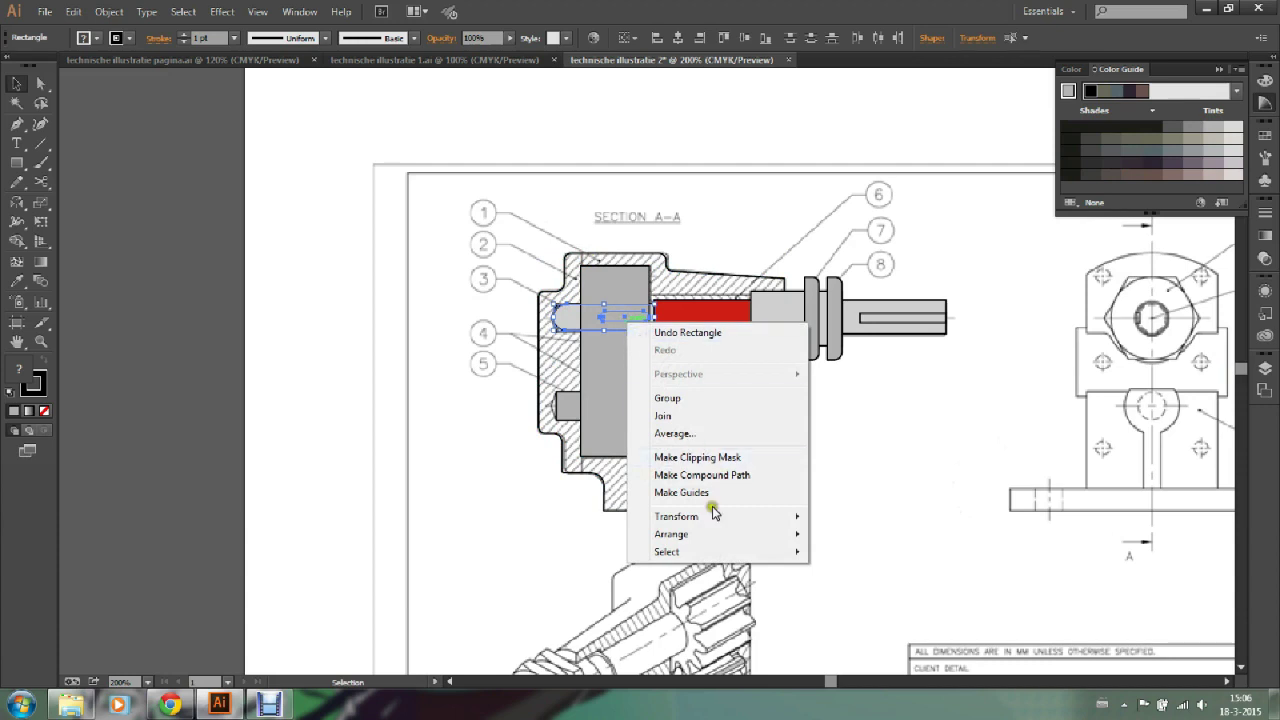
{"action": "left_click", "coordinate": [846, 532]}
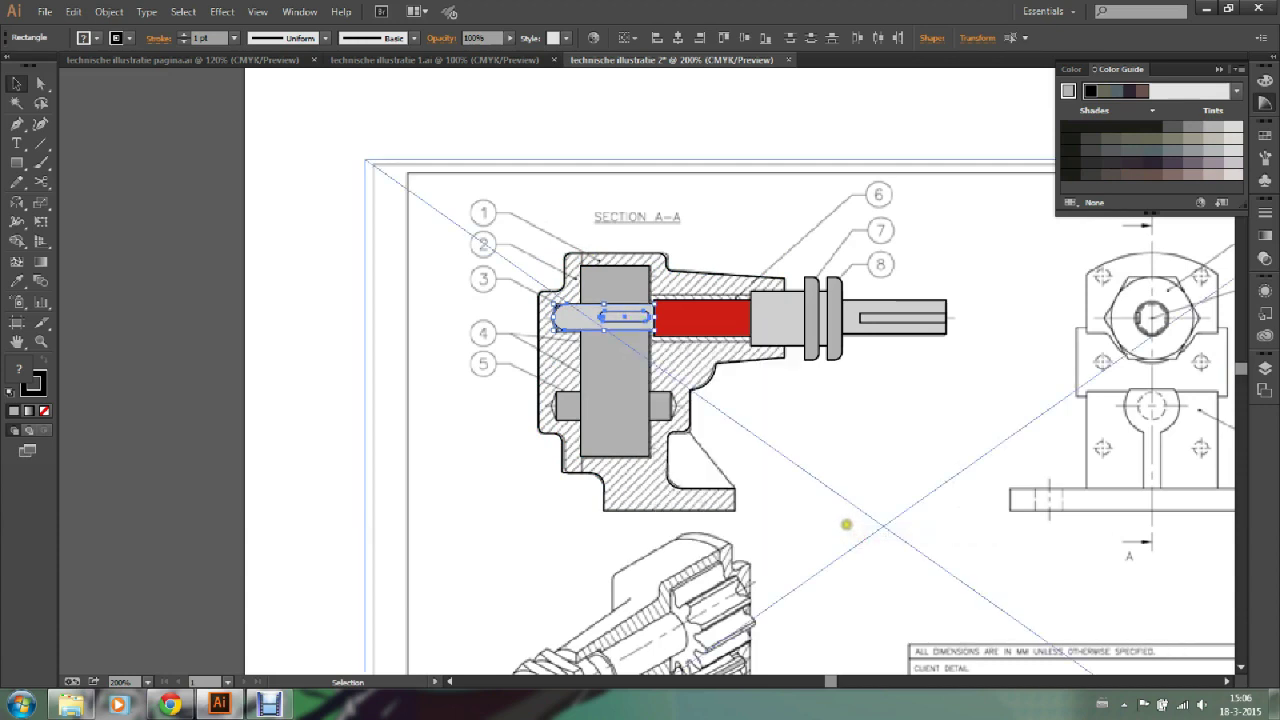
{"action": "left_click", "coordinate": [902, 465]}
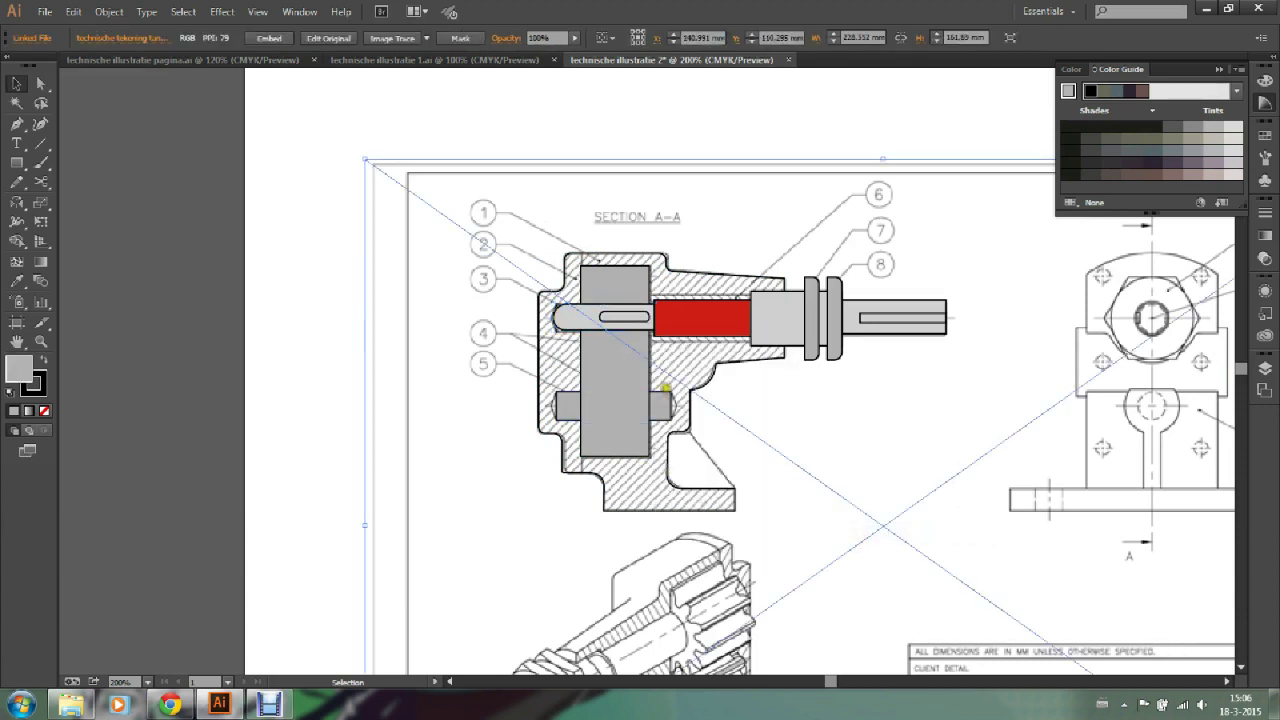
{"action": "right_click", "coordinate": [666, 397]}
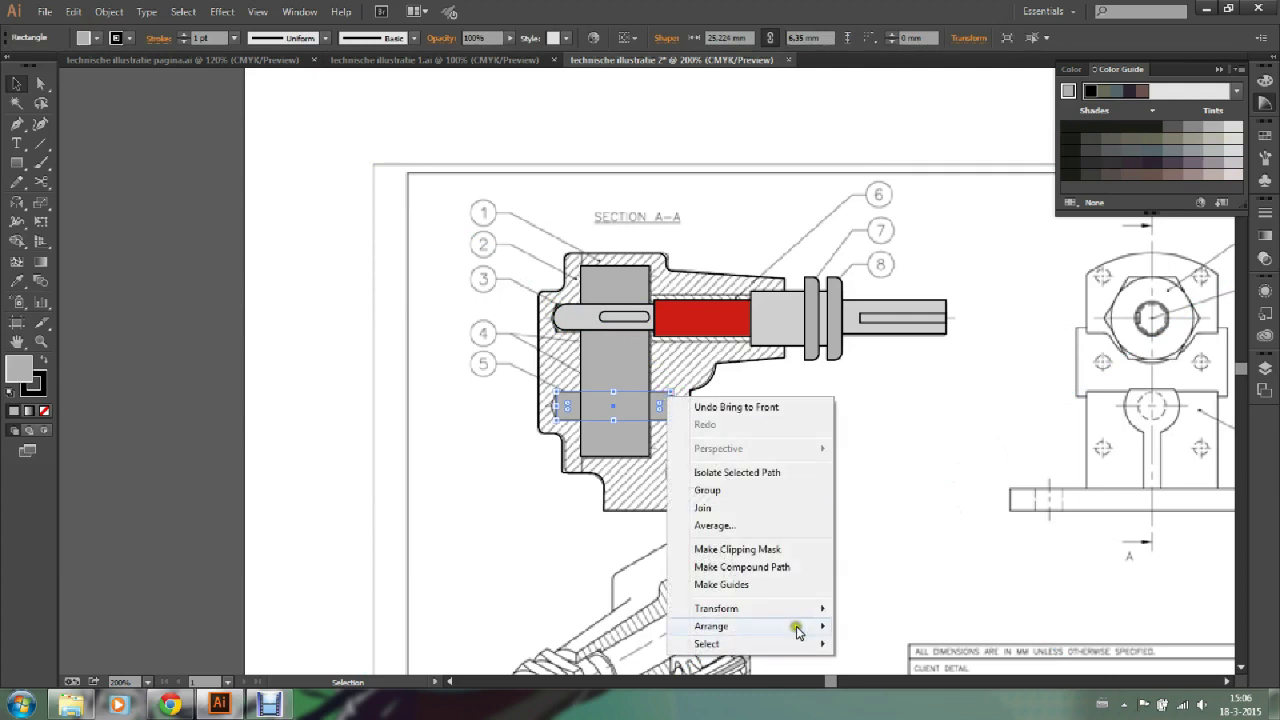
{"action": "left_click", "coordinate": [866, 645]}
{"action": "left_click", "coordinate": [900, 492]}
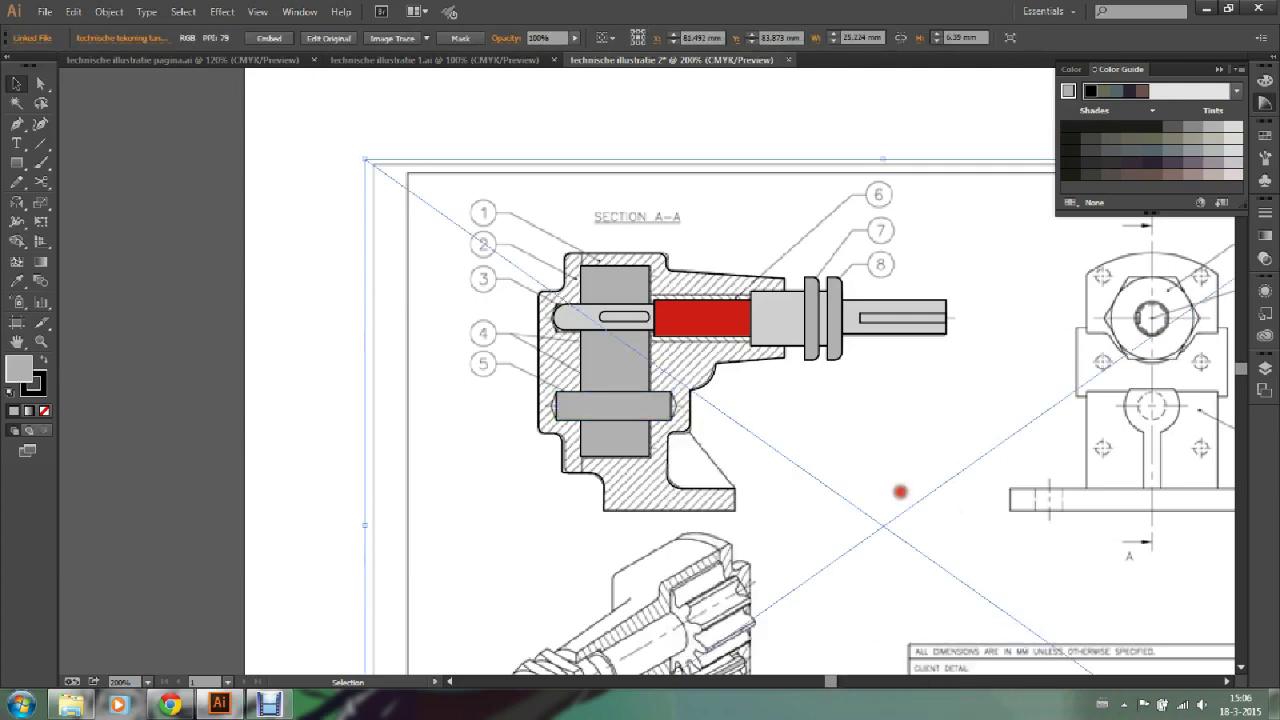
Step: Zoom to 300% and select the hatched housing outline
{"action": "left_click", "coordinate": [41, 341]}
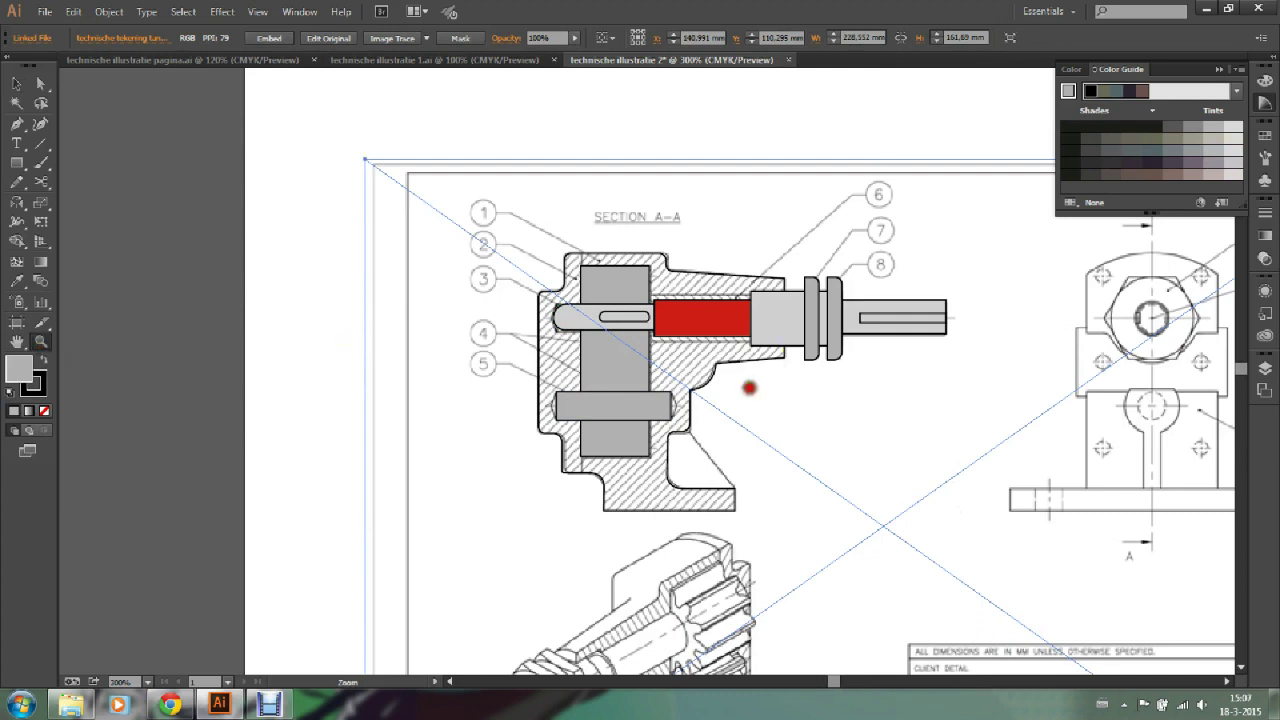
{"action": "left_click", "coordinate": [751, 387]}
{"action": "left_click", "coordinate": [24, 84]}
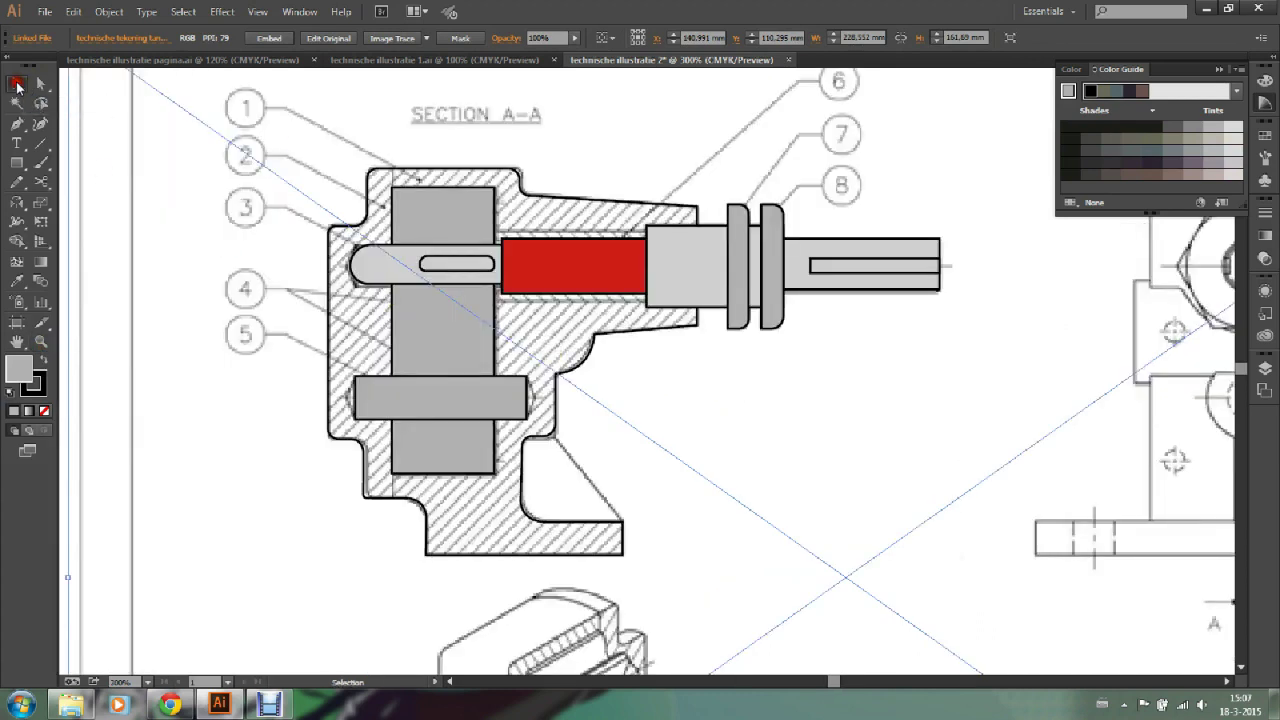
{"action": "left_click", "coordinate": [541, 195]}
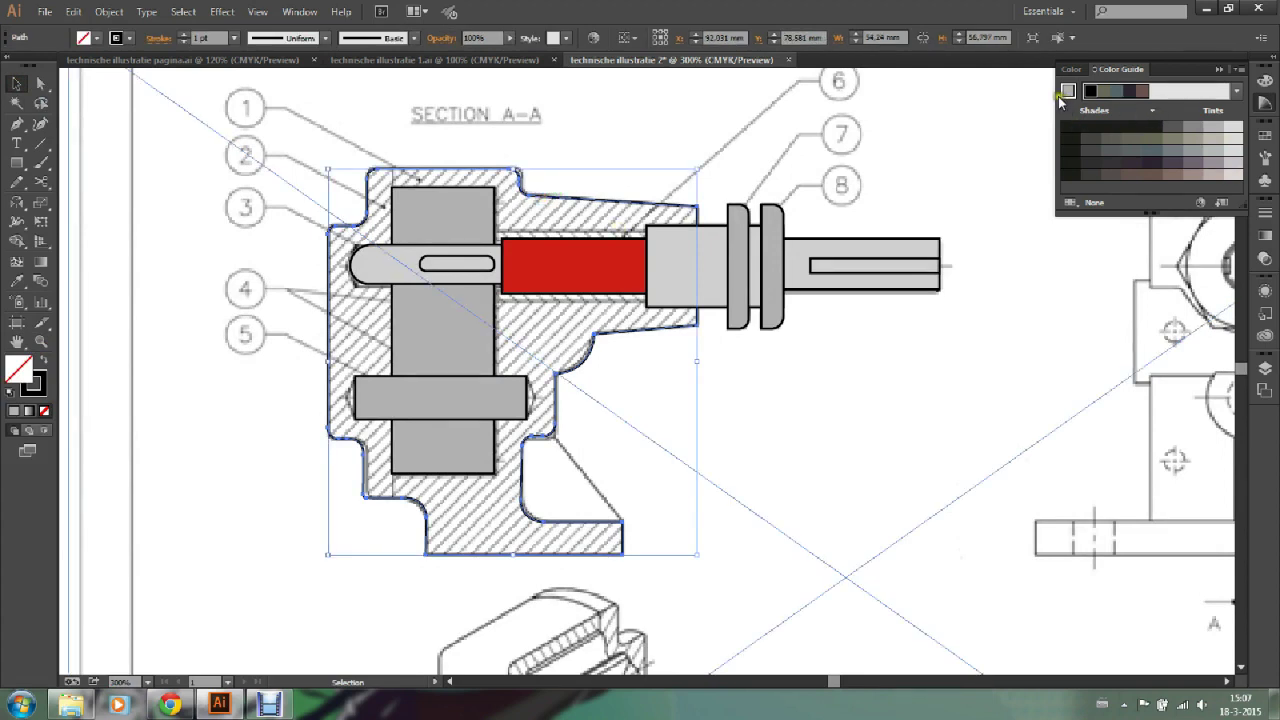
Step: Give the housing a muted yellow fill of about 53% yellow and 20% black
{"action": "left_click", "coordinate": [1236, 127]}
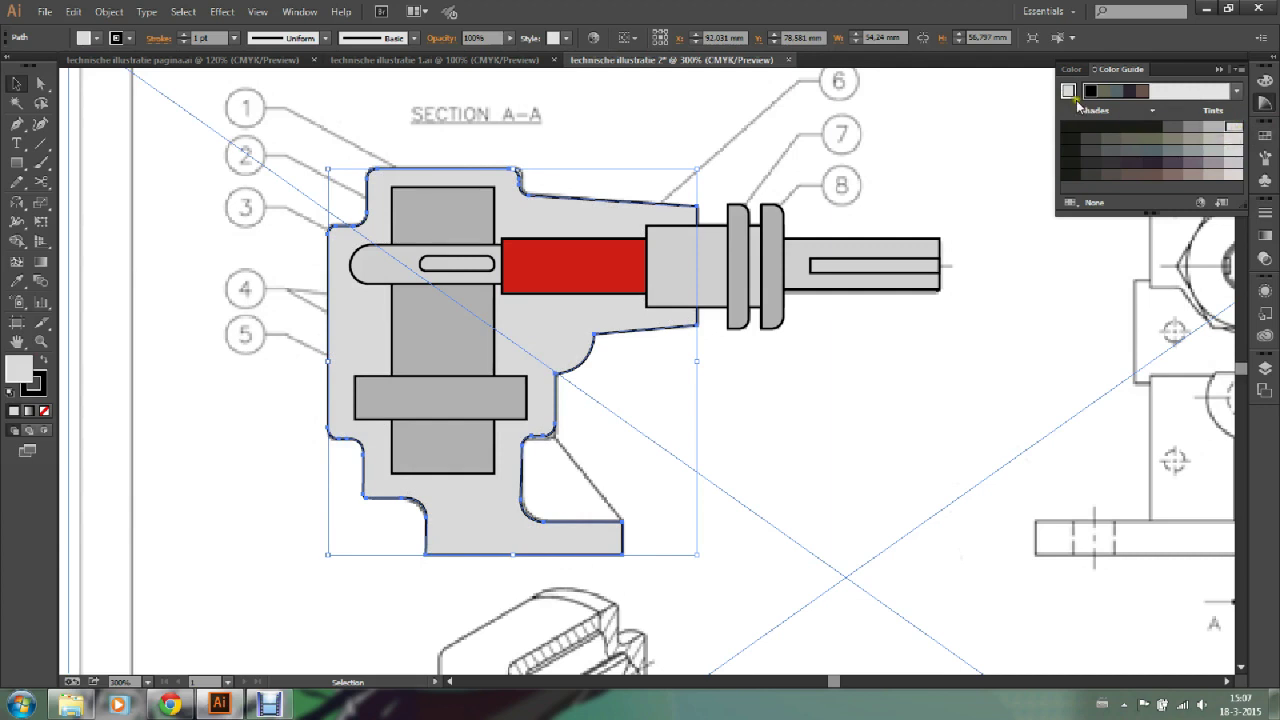
{"action": "left_click", "coordinate": [1071, 70]}
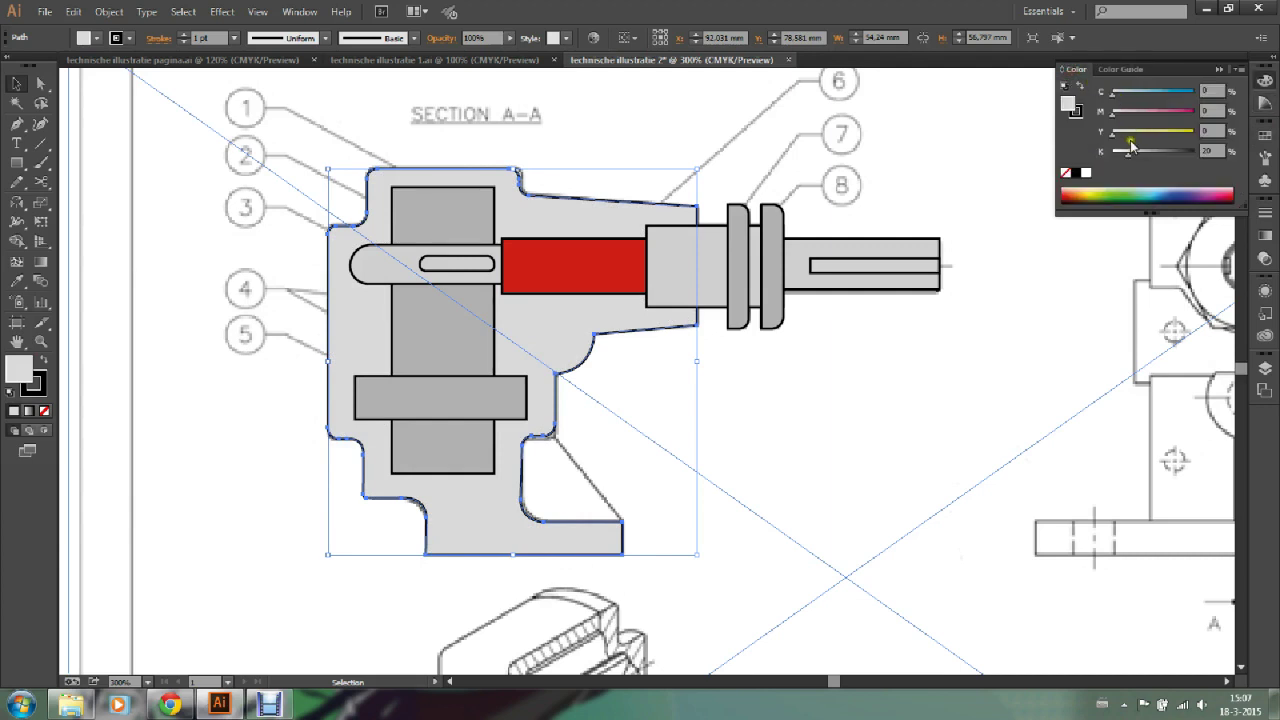
{"action": "left_click_drag", "start_coordinate": [1116, 138], "coordinate": [1158, 138]}
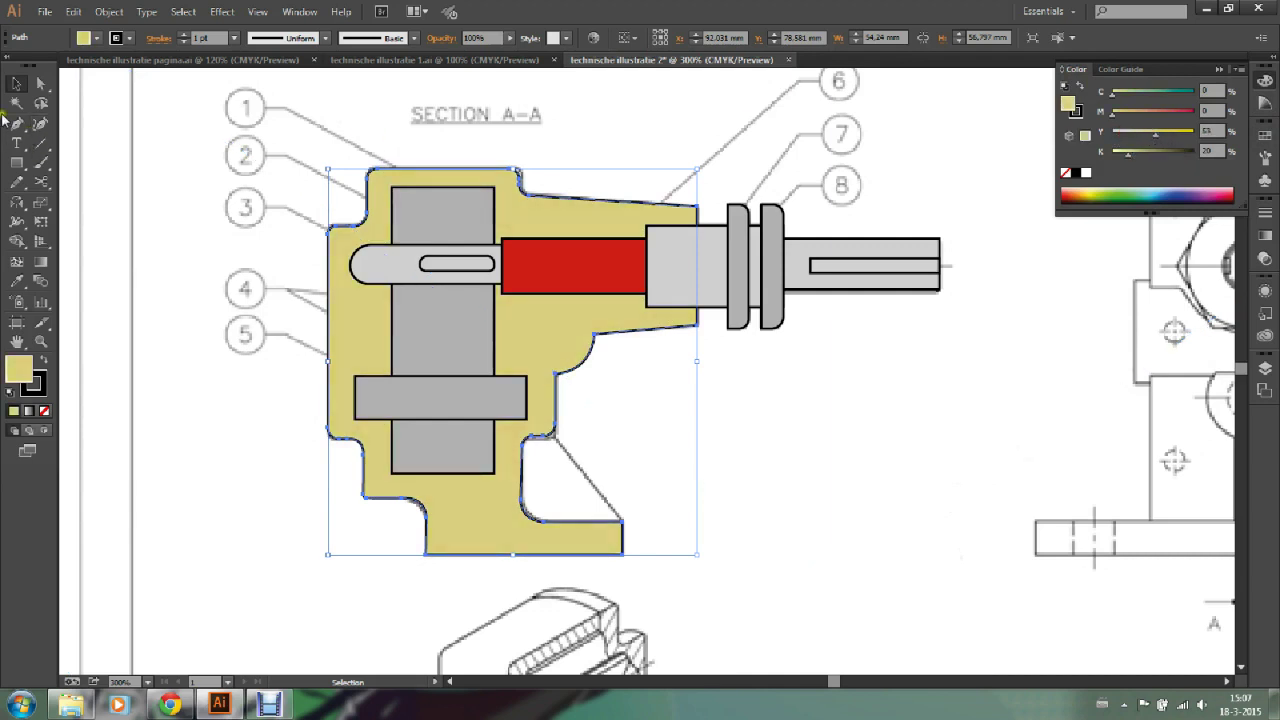
{"action": "left_click", "coordinate": [172, 145]}
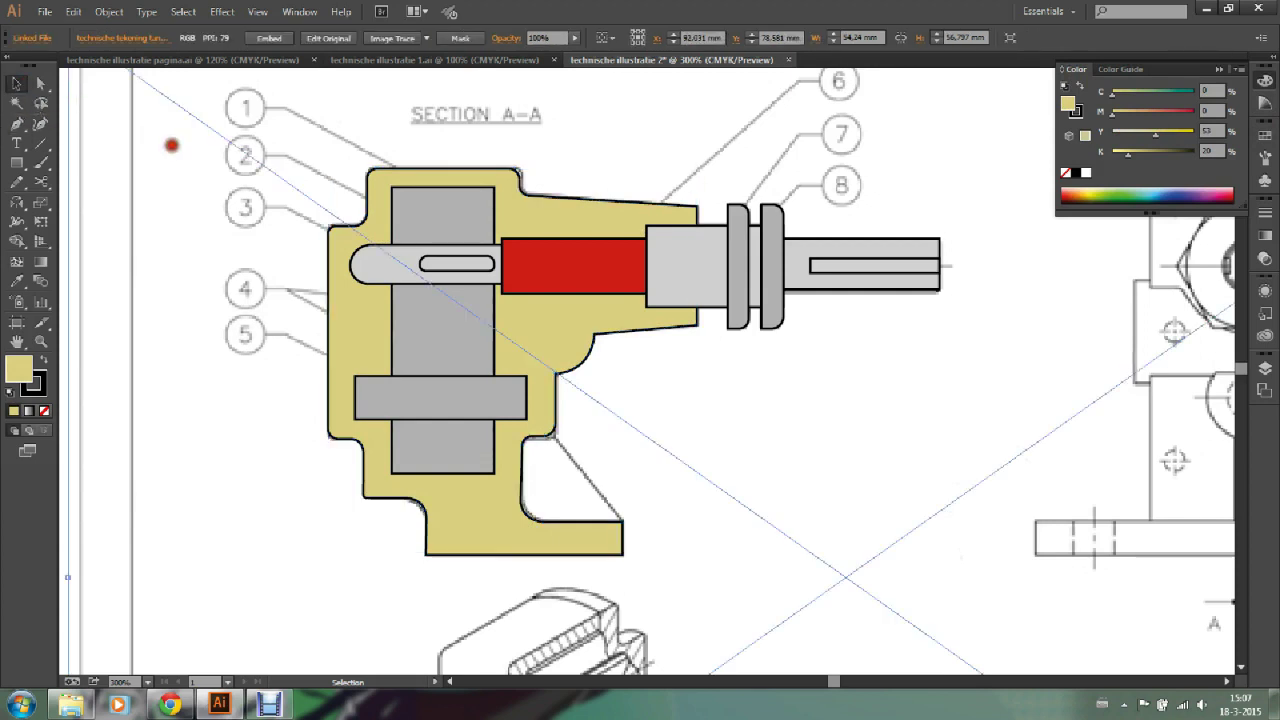
{"action": "left_click", "coordinate": [42, 342]}
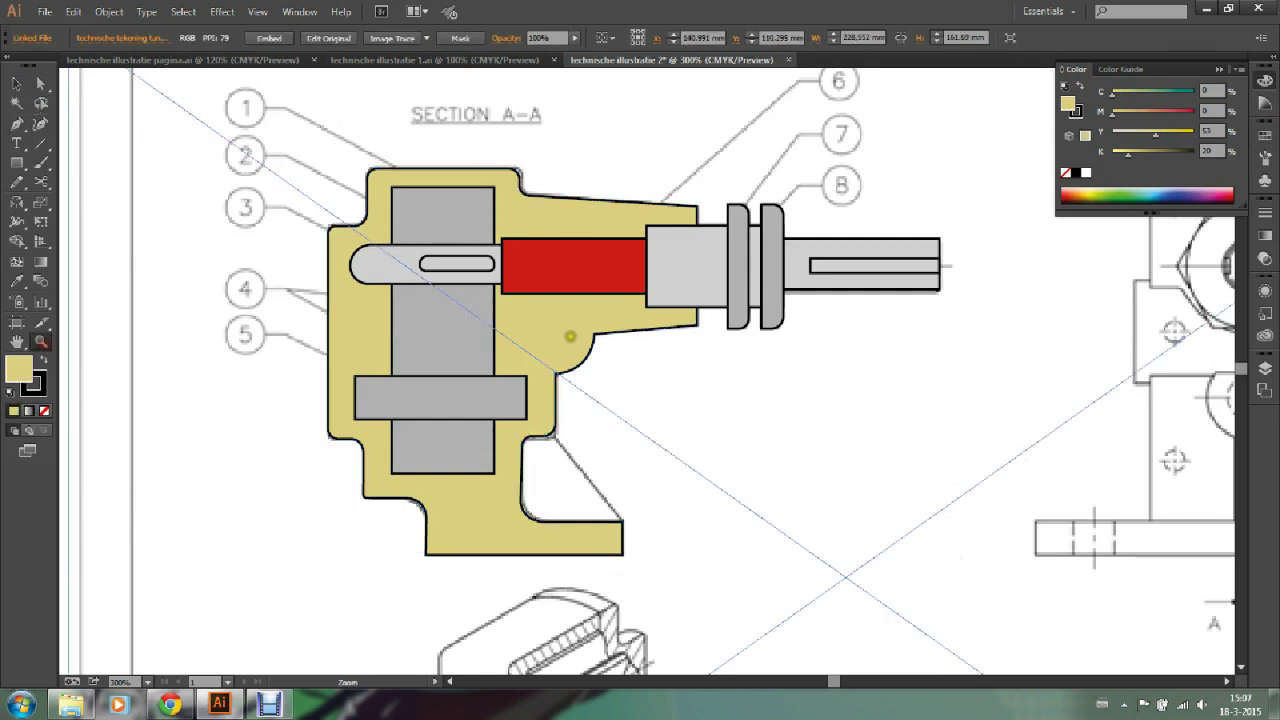
Step: Zoom out to the full sheet, move the placed reference drawing aside and delete it
{"action": "left_click", "coordinate": [655, 320], "text": "alt"}
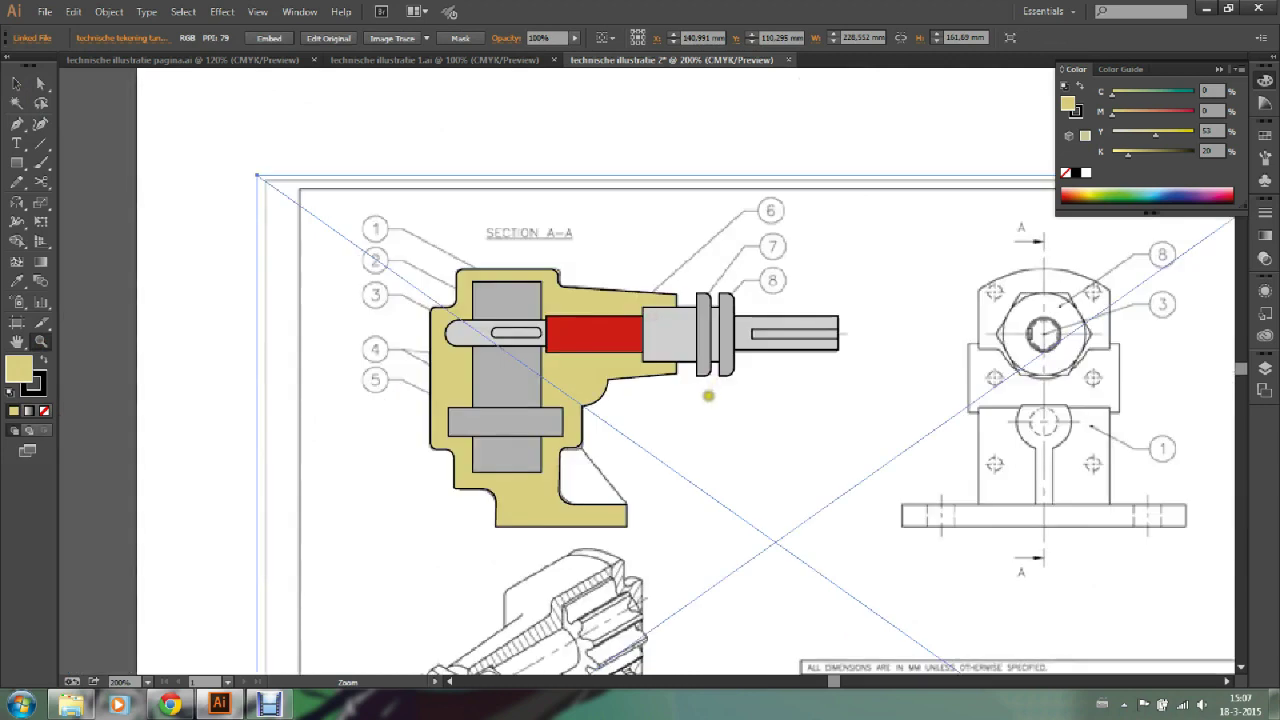
{"action": "left_click", "coordinate": [16, 84]}
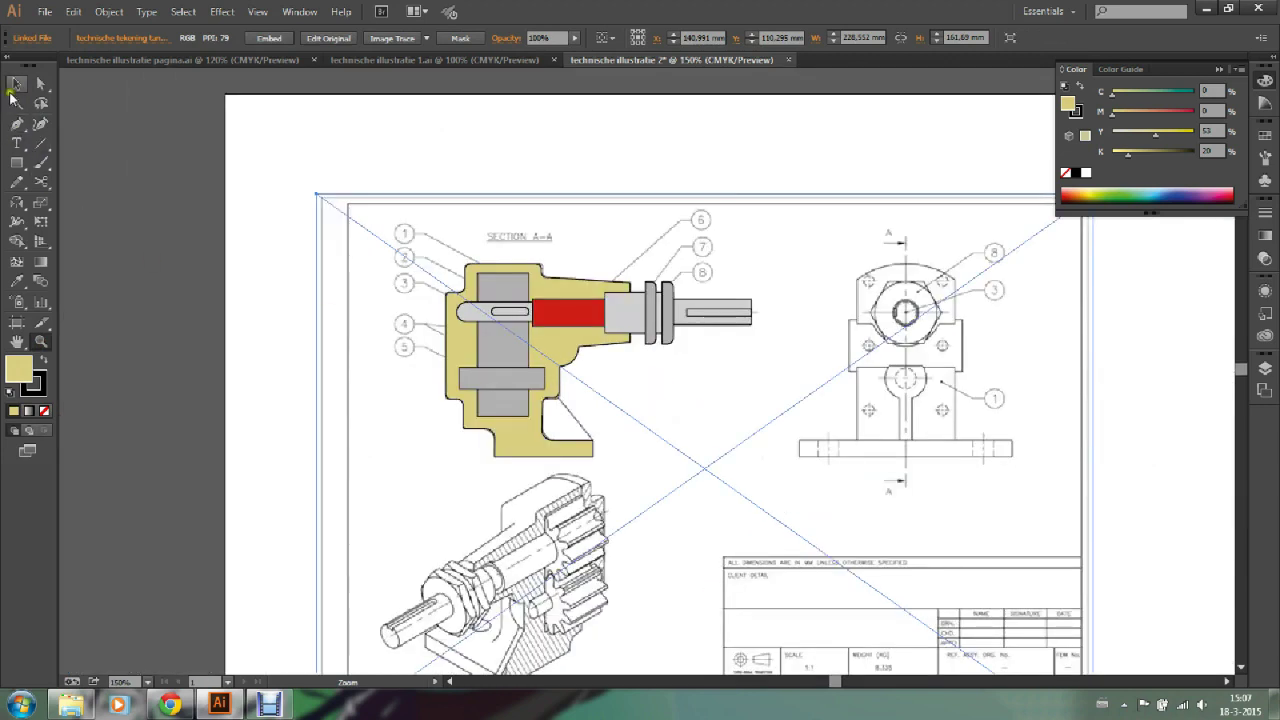
{"action": "left_click", "coordinate": [498, 167]}
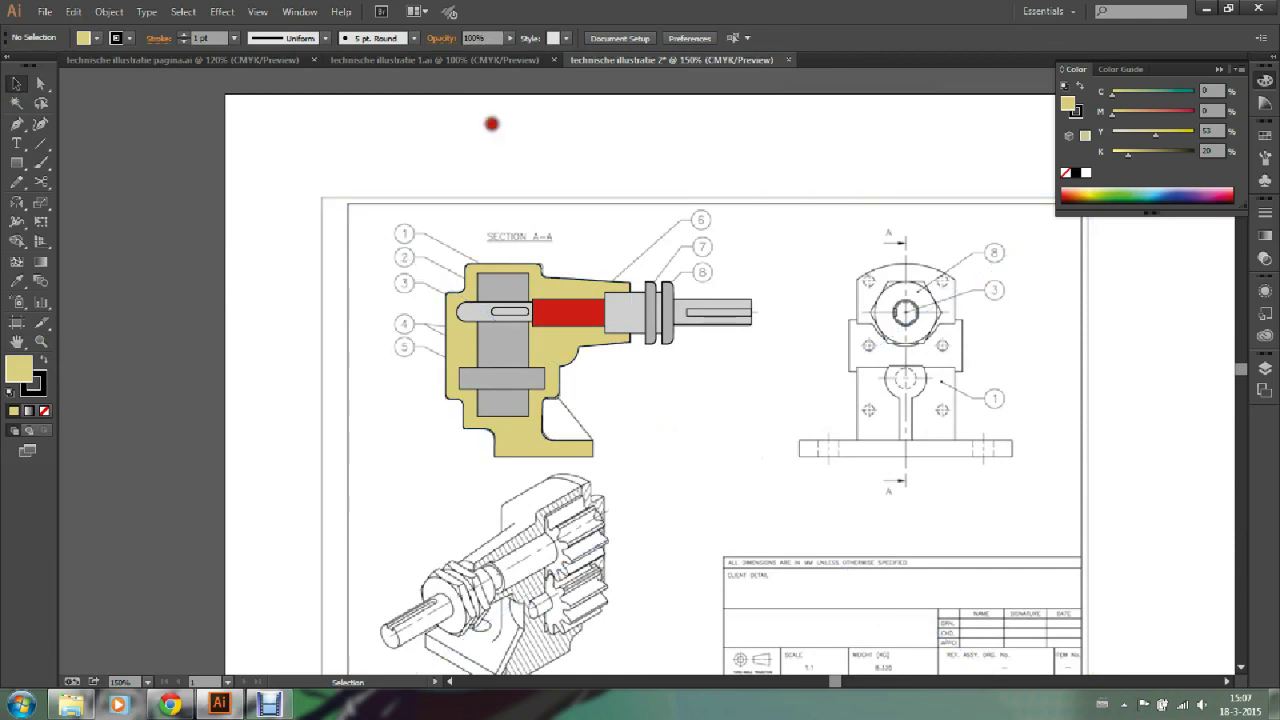
{"action": "left_click_drag", "start_coordinate": [726, 414], "coordinate": [1080, 417]}
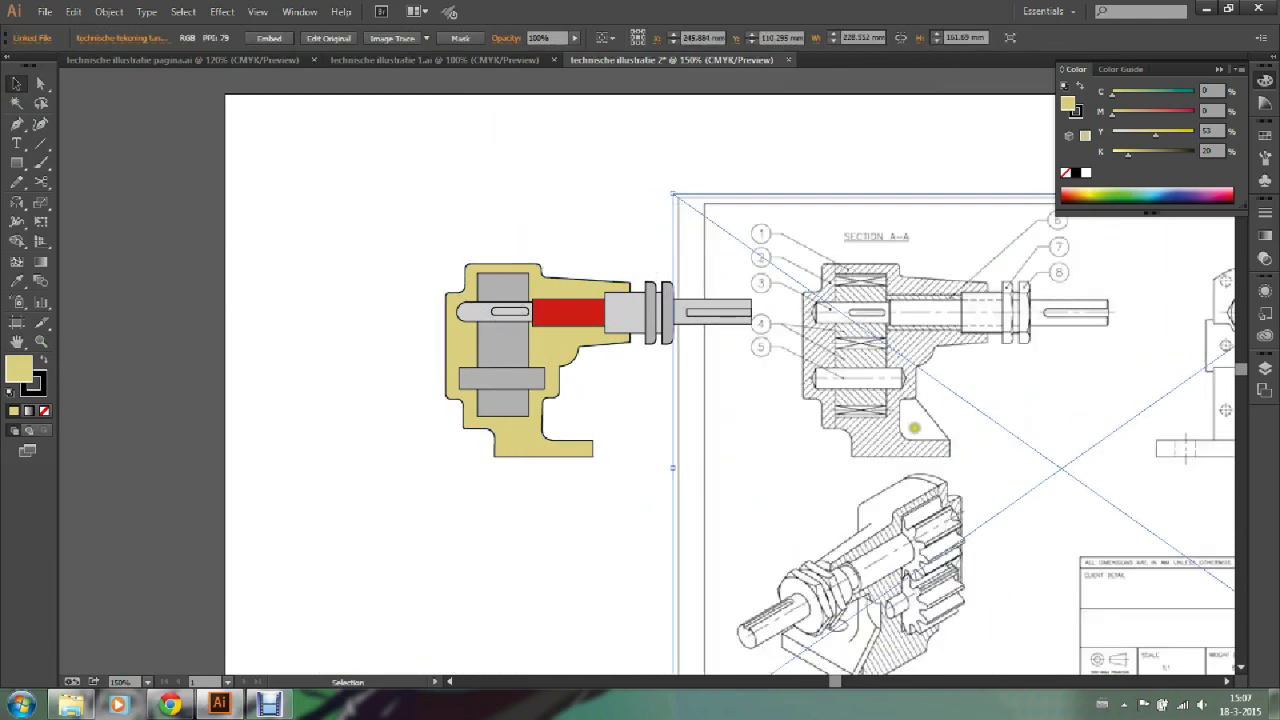
{"action": "key", "text": "Delete"}
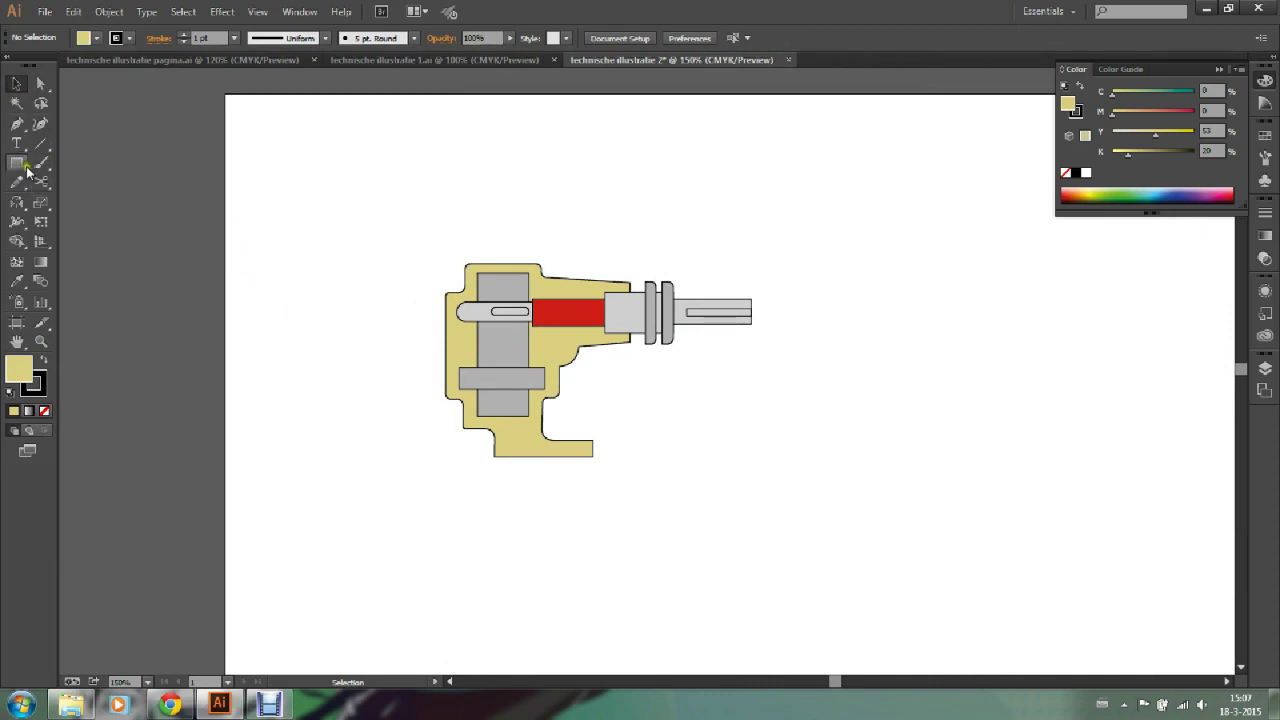
Step: Draw a two-point leader line from the red shaft down to the lower right
{"action": "left_click", "coordinate": [17, 126]}
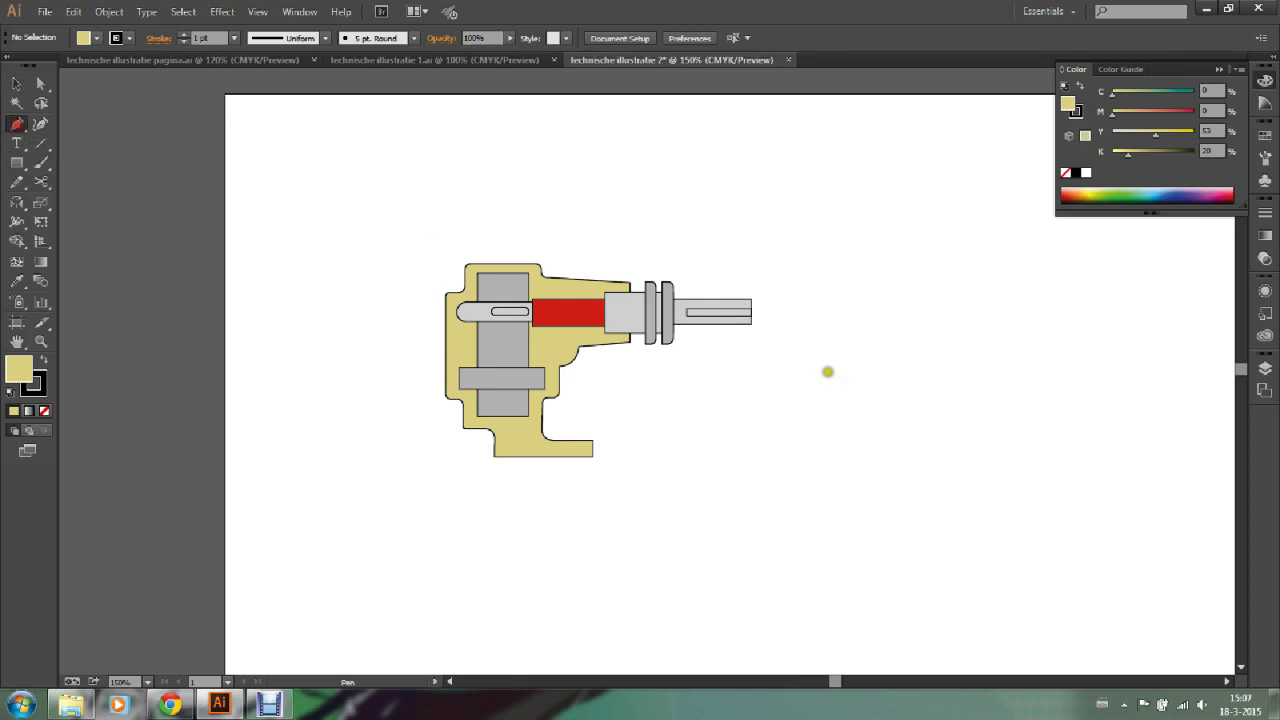
{"action": "left_click", "coordinate": [576, 317]}
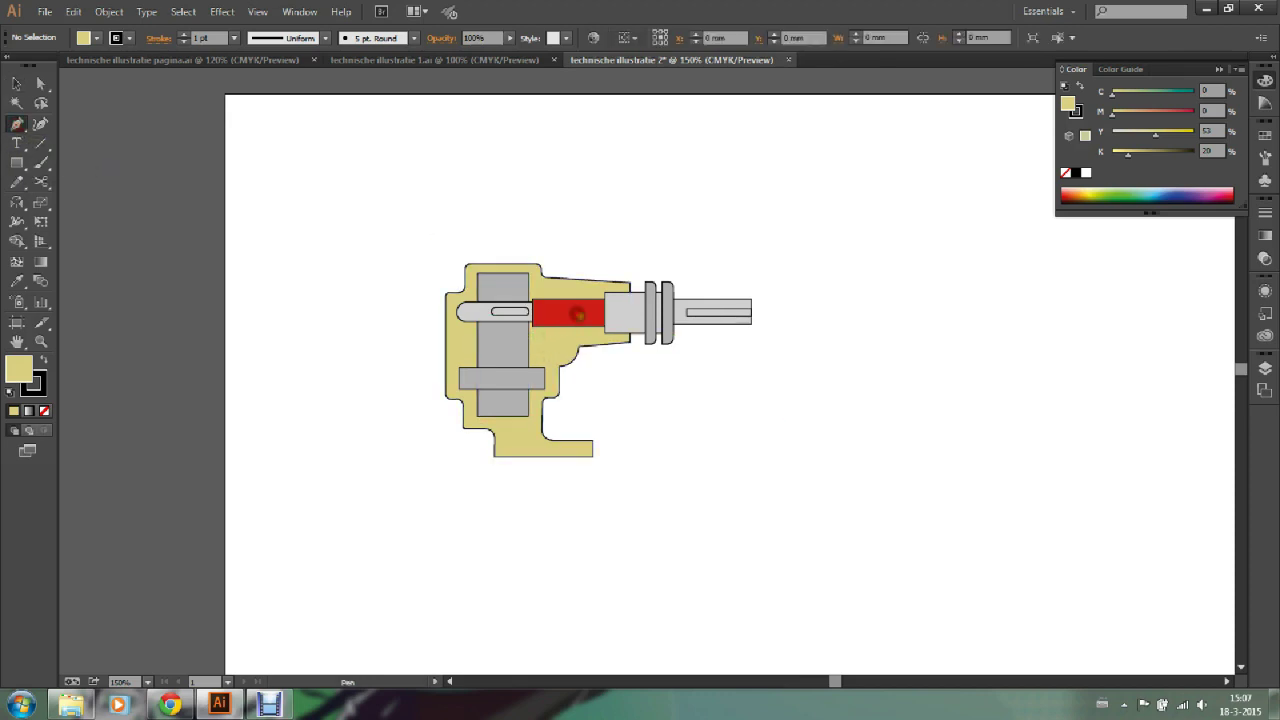
{"action": "left_click", "coordinate": [741, 452]}
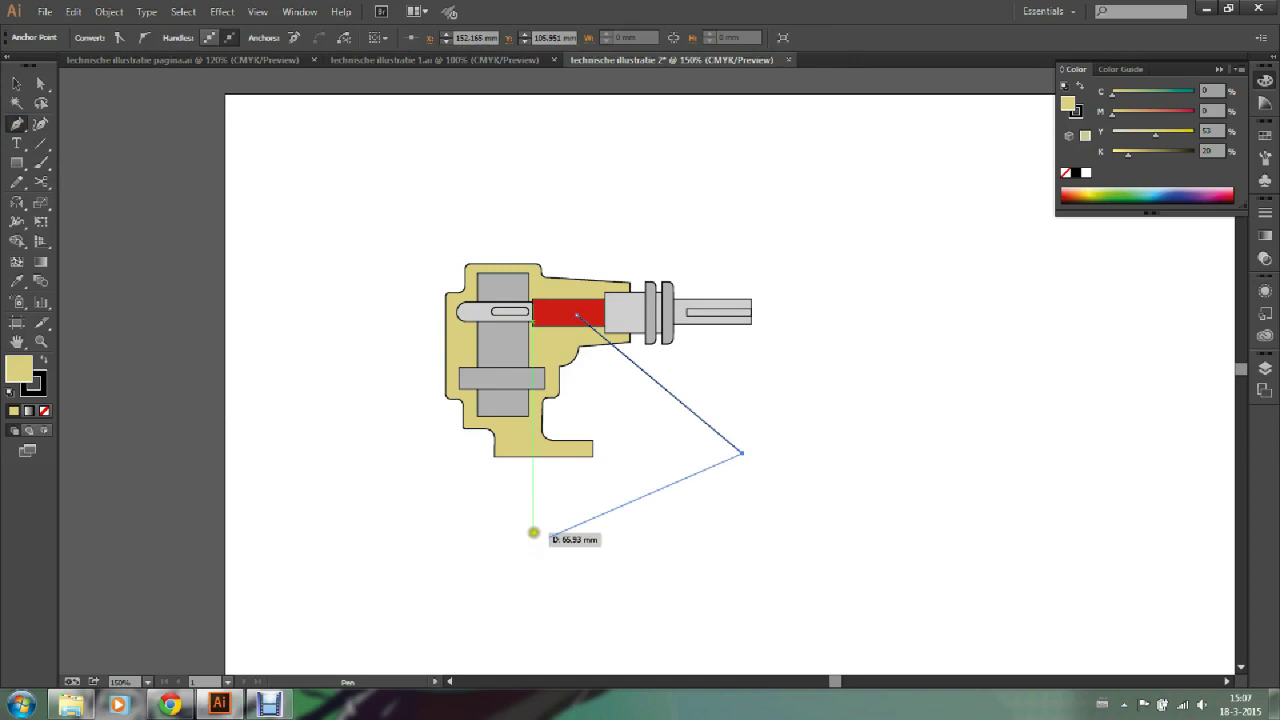
{"action": "key", "text": "Escape"}
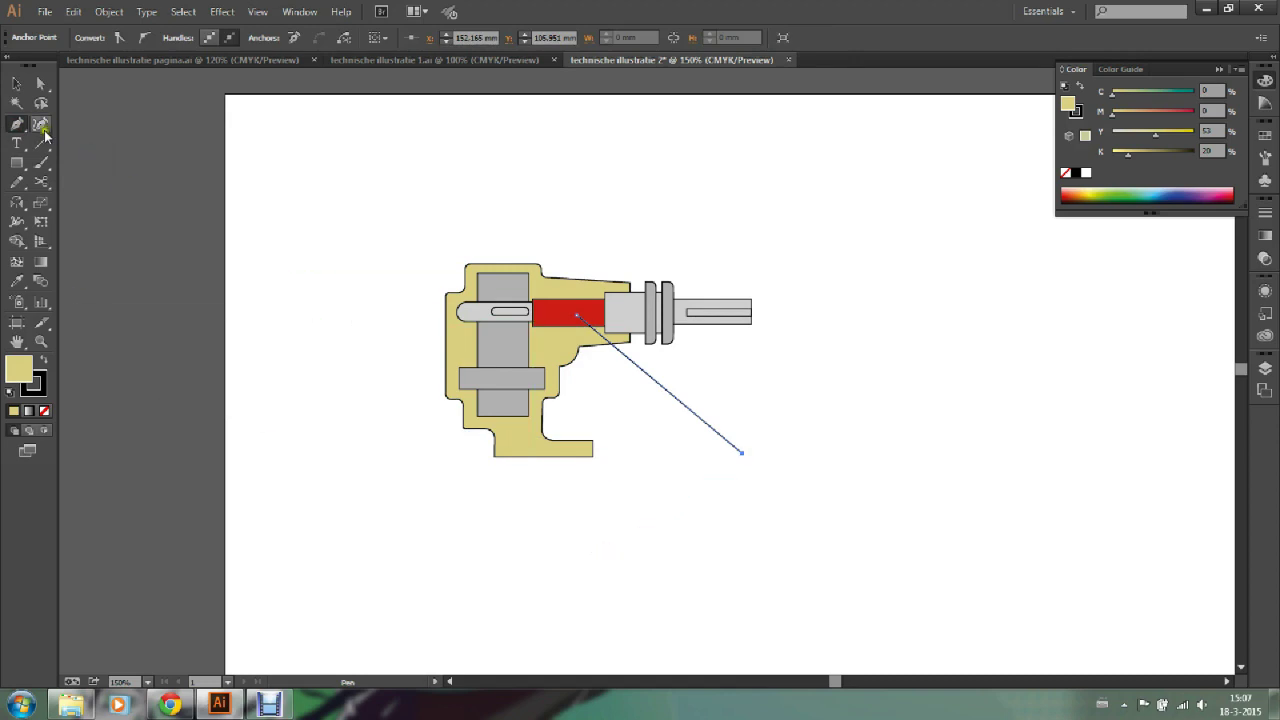
{"action": "left_click", "coordinate": [16, 88]}
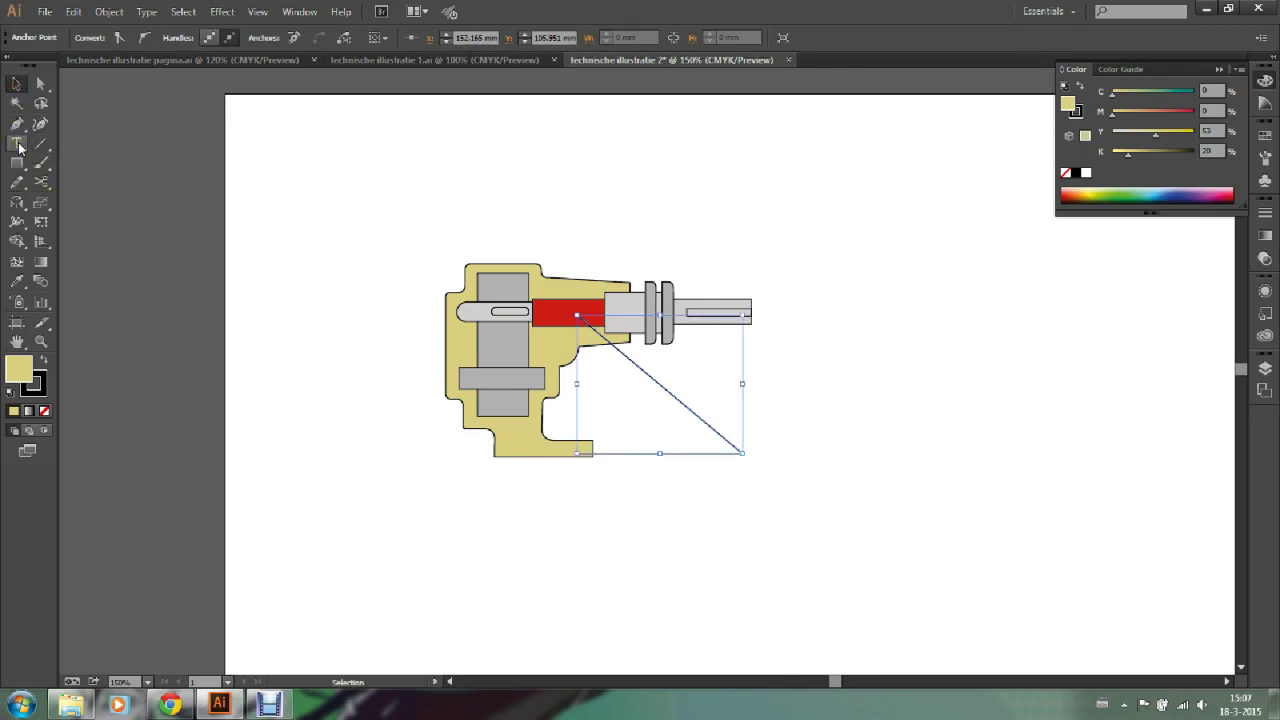
Step: Add a 'blablabla' point-text label at the leader line's end
{"action": "left_click", "coordinate": [14, 148]}
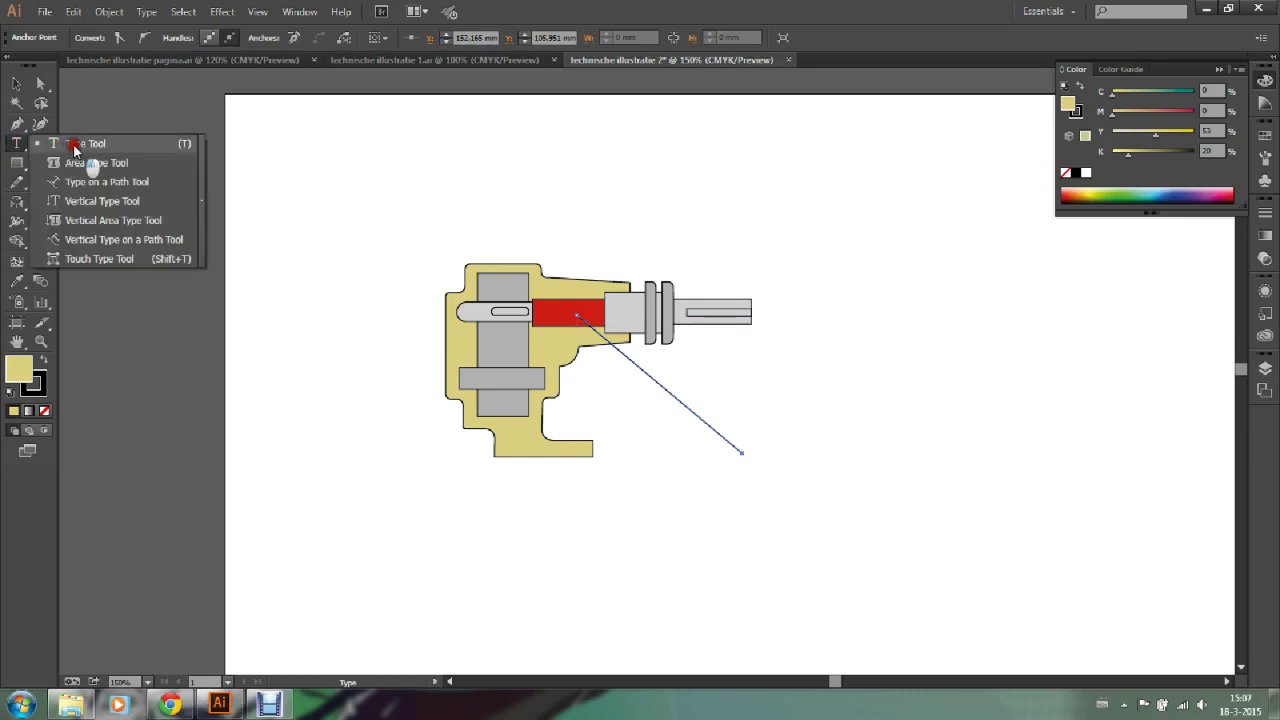
{"action": "left_click", "coordinate": [74, 146]}
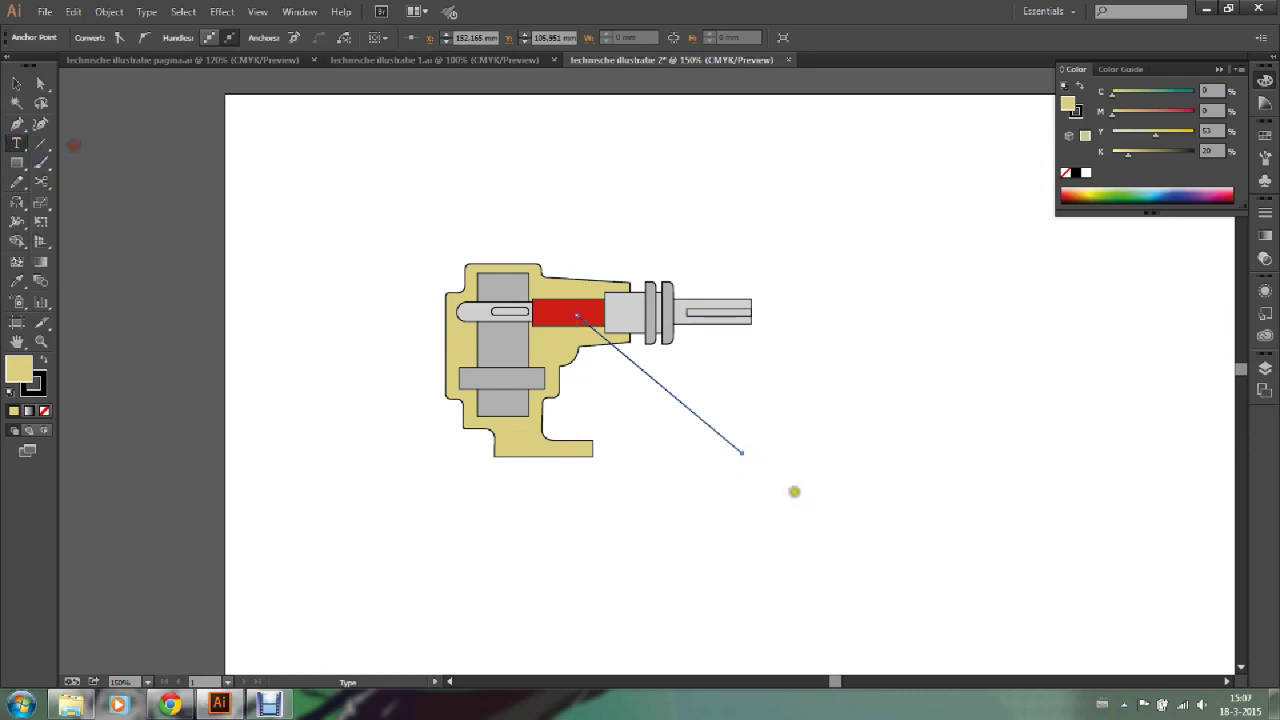
{"action": "left_click", "coordinate": [760, 451]}
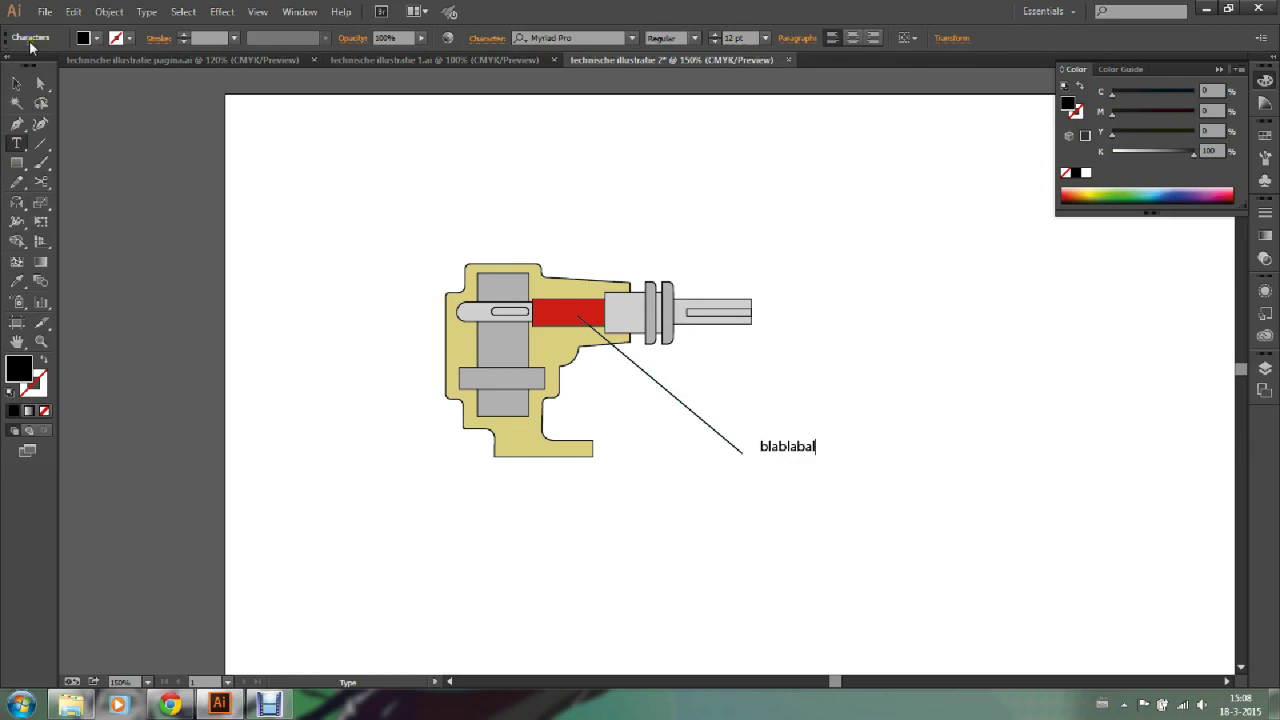
{"action": "type", "text": "blablabla"}
{"action": "left_click", "coordinate": [16, 83]}
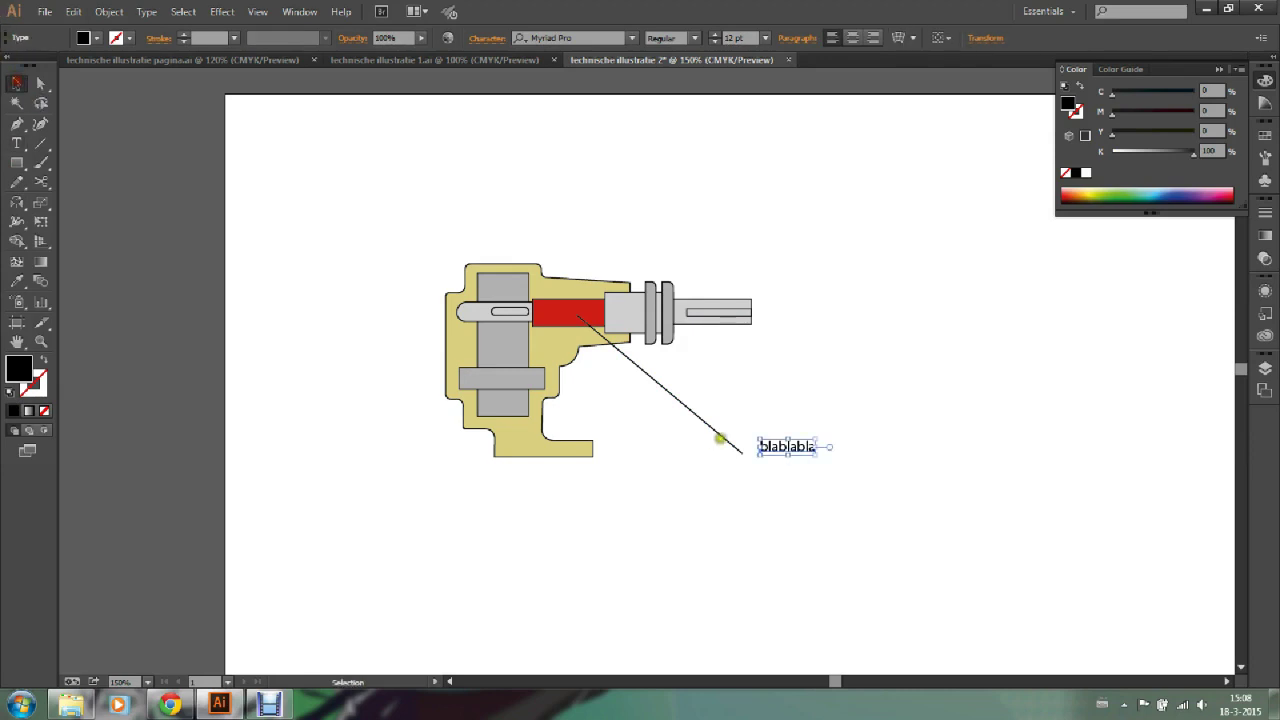
{"action": "left_click_drag", "start_coordinate": [797, 443], "coordinate": [789, 449]}
{"action": "left_click", "coordinate": [872, 415]}
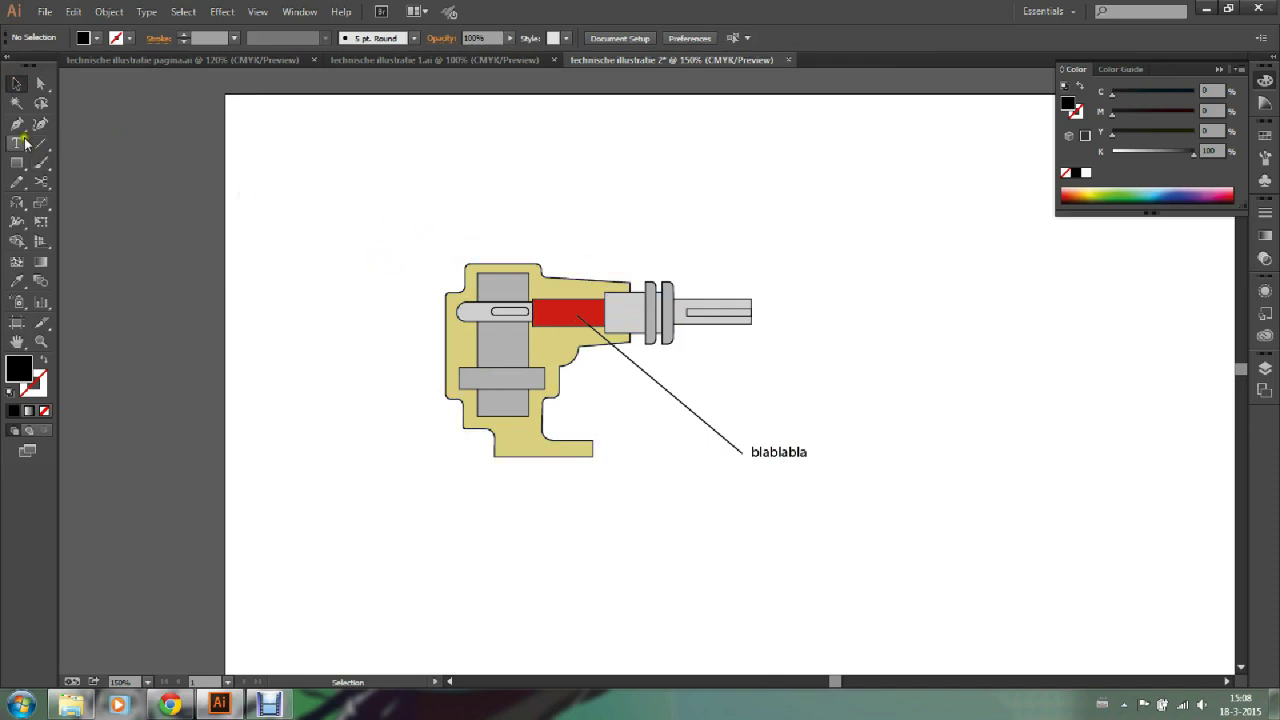
Step: Draw a circle with no fill and a black 1 pt outline over the shaft's left end
{"action": "mouse_move", "coordinate": [16, 163]}
{"action": "left_mouse_down"}
{"action": "mouse_move", "coordinate": [72, 183]}
{"action": "mouse_move", "coordinate": [72, 201]}
{"action": "left_mouse_up"}
{"action": "left_click_drag", "start_coordinate": [394, 225], "coordinate": [493, 326]}
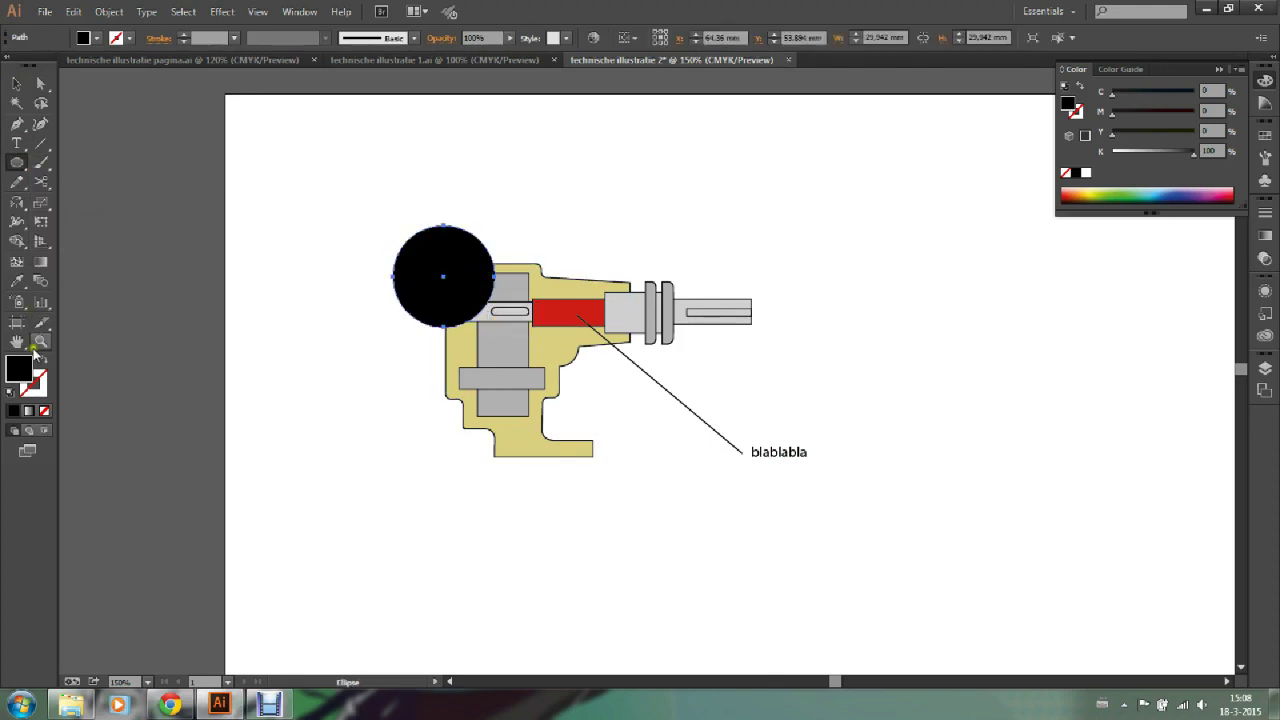
{"action": "left_click", "coordinate": [44, 410]}
{"action": "left_click", "coordinate": [33, 385]}
{"action": "left_click", "coordinate": [14, 410]}
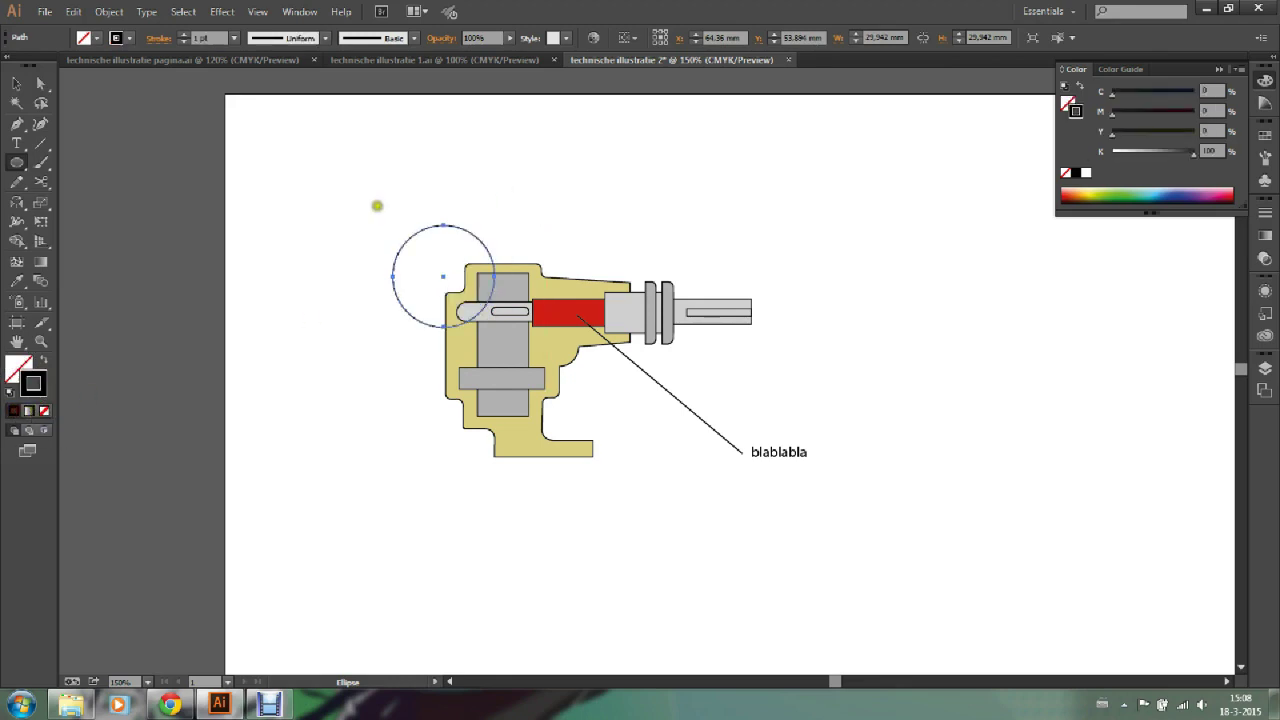
{"action": "left_click", "coordinate": [16, 84]}
{"action": "mouse_move", "coordinate": [434, 224]}
{"action": "left_mouse_down"}
{"action": "mouse_move", "coordinate": [498, 262]}
{"action": "mouse_move", "coordinate": [486, 262]}
{"action": "left_mouse_up"}
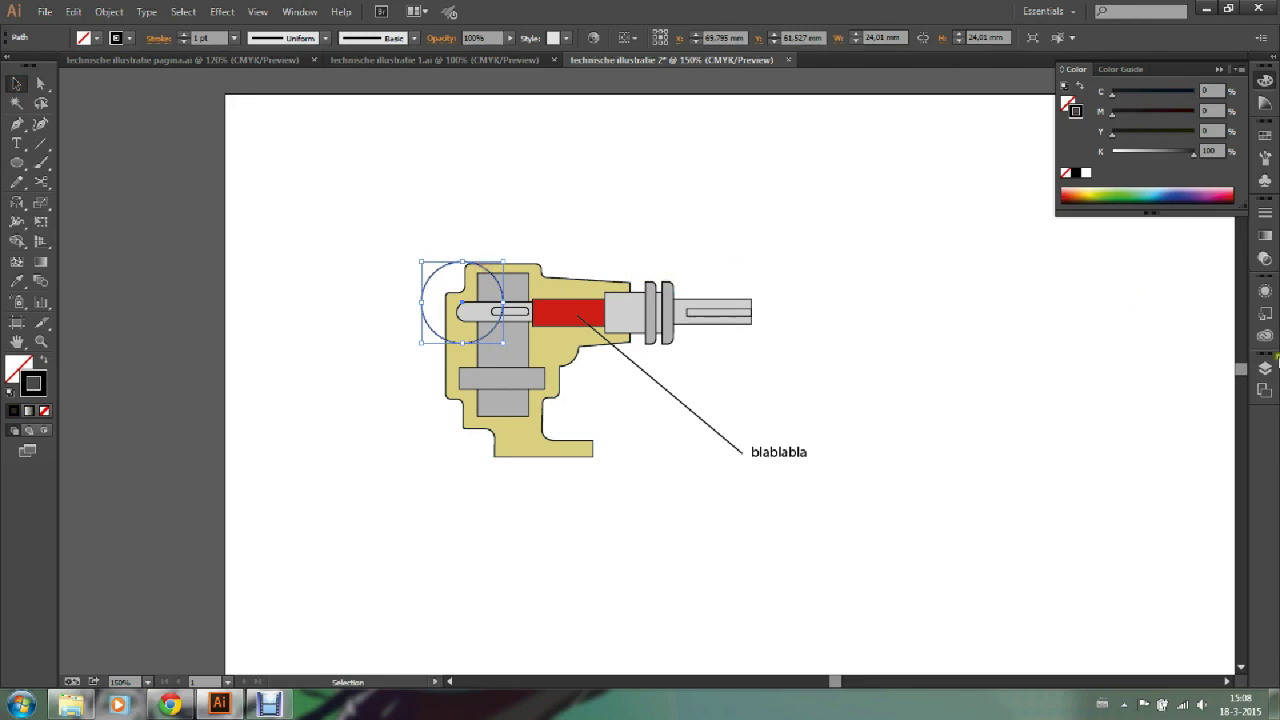
Step: Give the circle's outline a dashed line with 5 pt dashes and 5 pt gaps
{"action": "left_click", "coordinate": [1267, 215]}
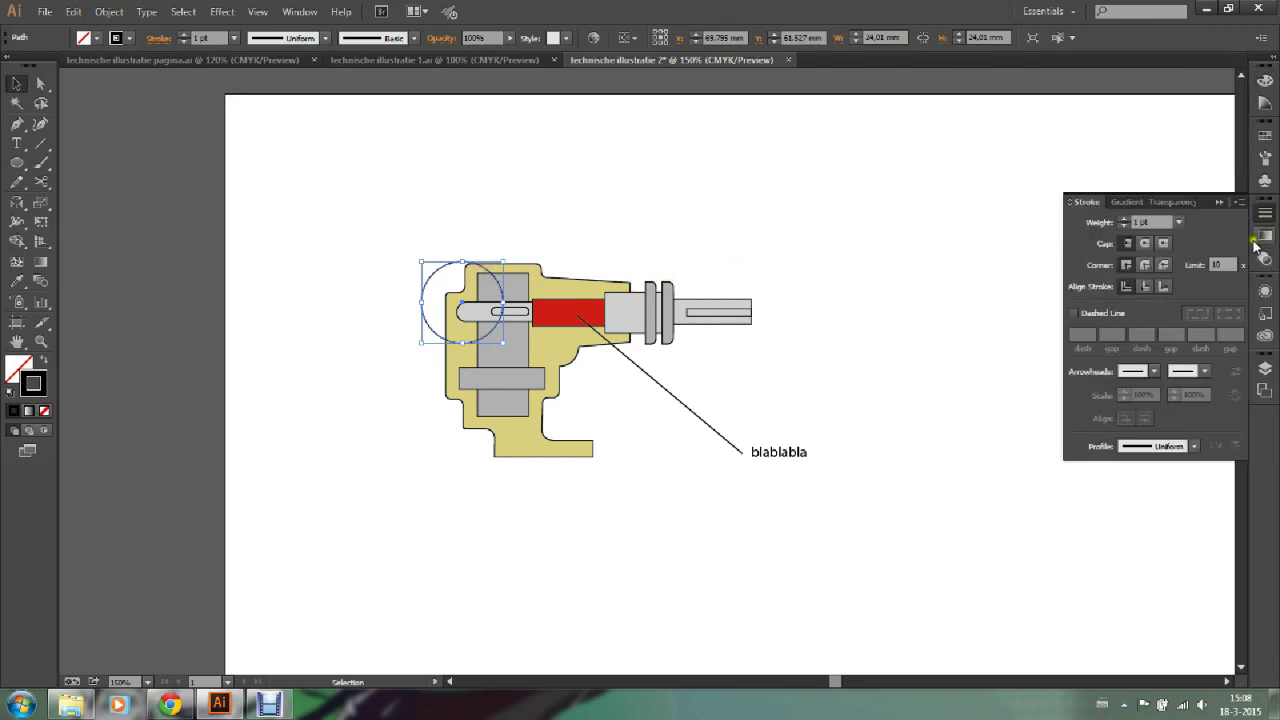
{"action": "left_click", "coordinate": [1075, 313]}
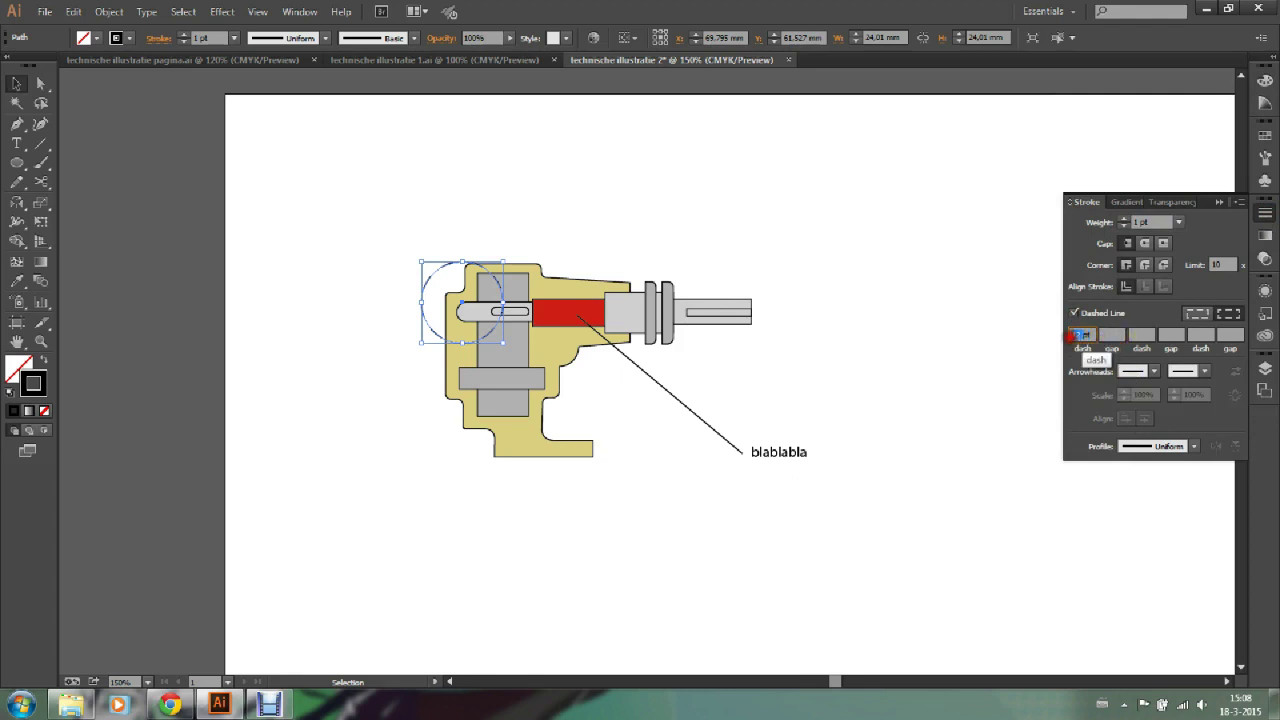
{"action": "type", "text": "5"}
{"action": "left_click", "coordinate": [1113, 334]}
{"action": "type", "text": "5"}
{"action": "left_click", "coordinate": [1141, 334]}
{"action": "type", "text": "5"}
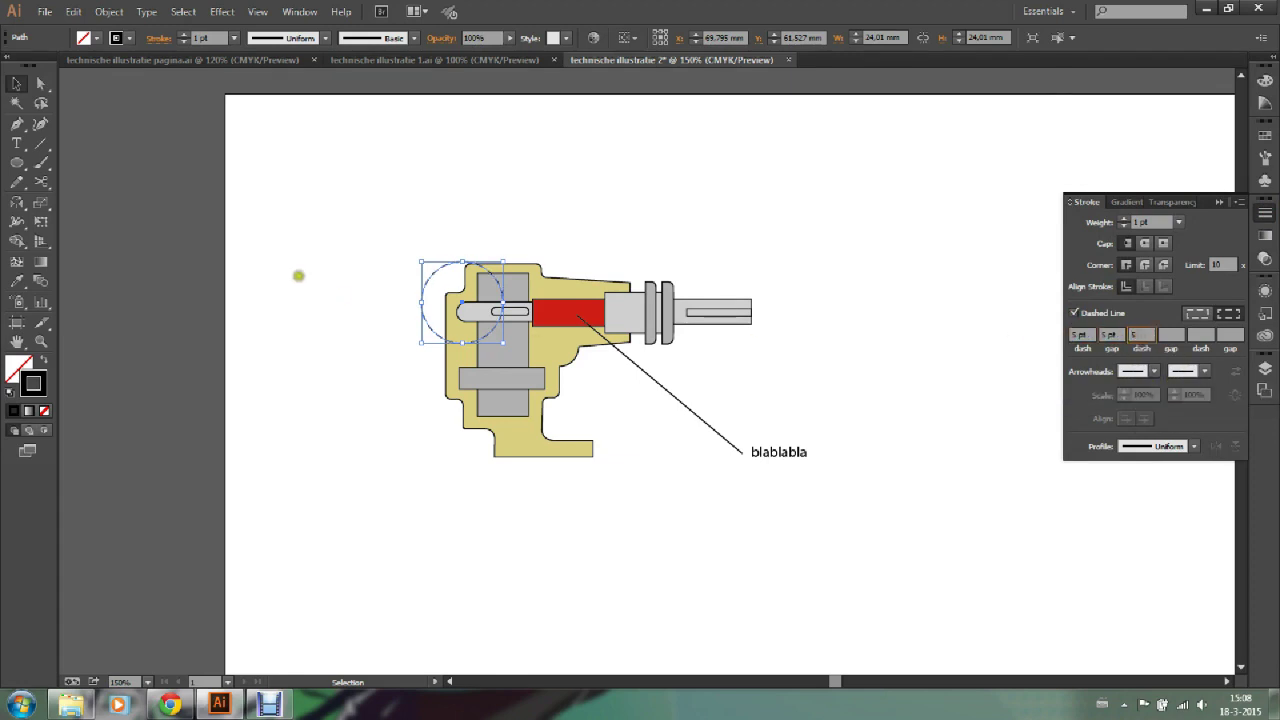
{"action": "left_click", "coordinate": [247, 194]}
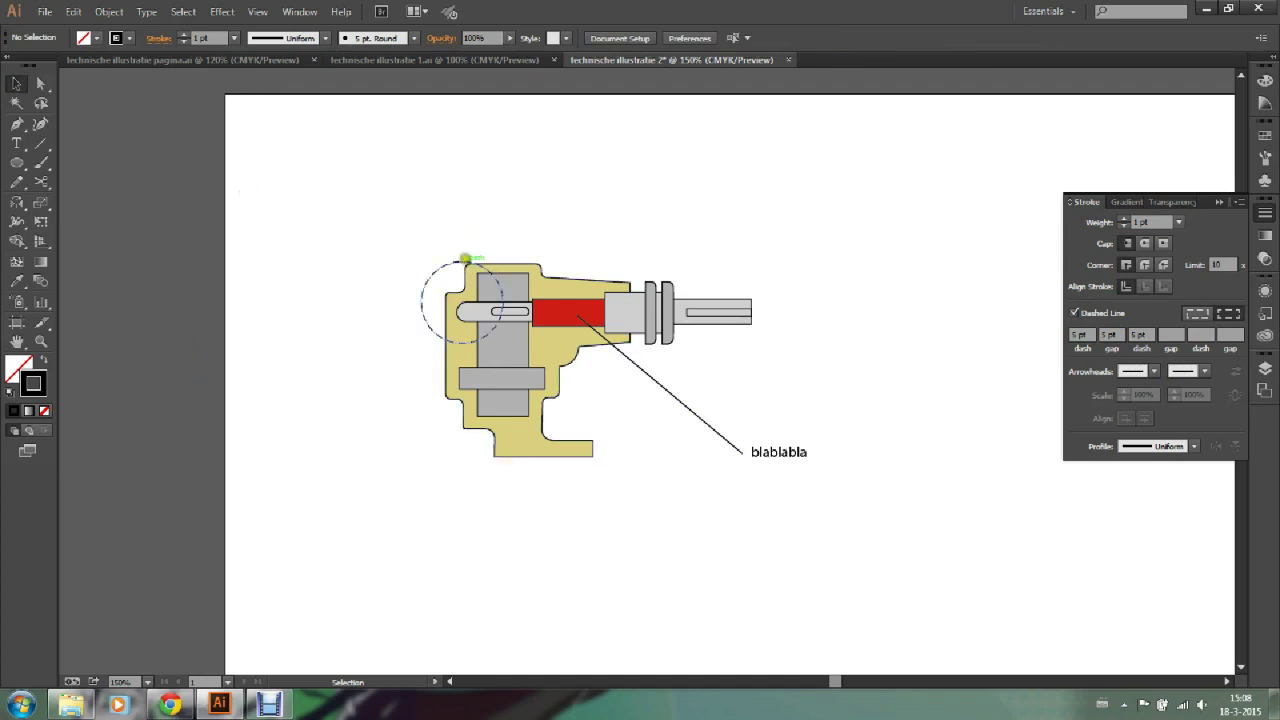
{"action": "left_click", "coordinate": [465, 259]}
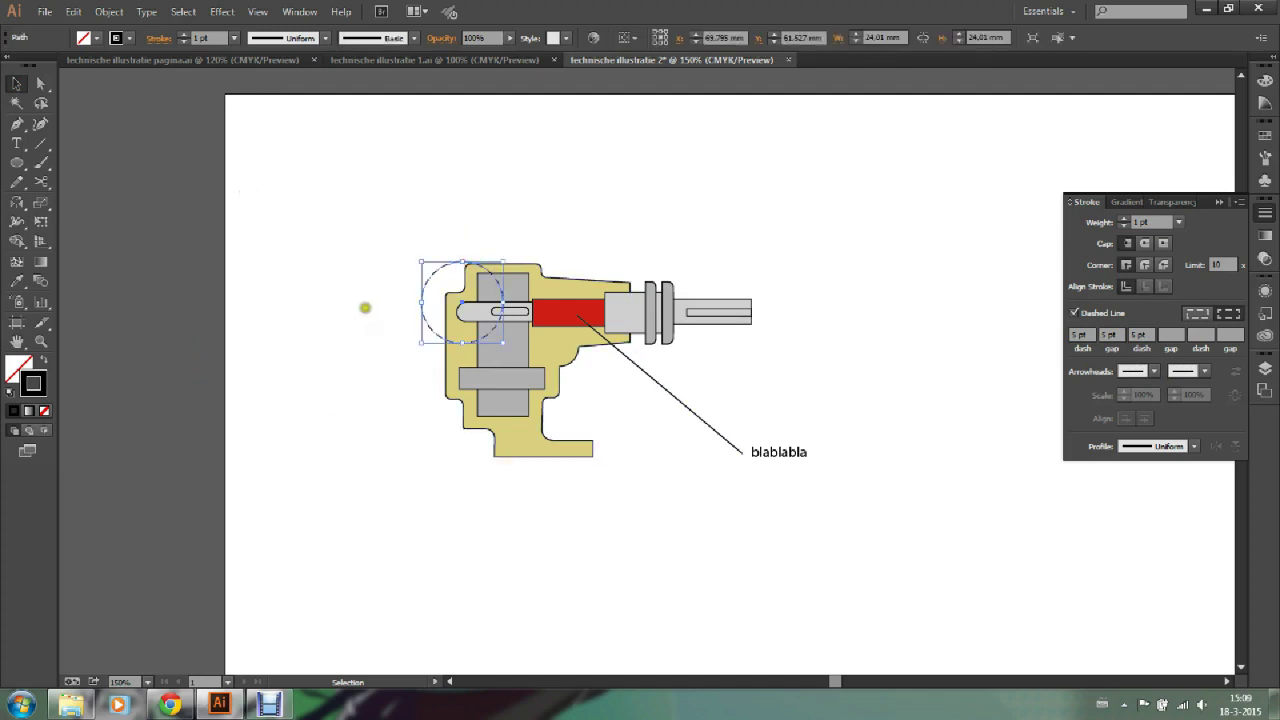
{"action": "left_click", "coordinate": [101, 123]}
{"action": "key", "text": "p"}
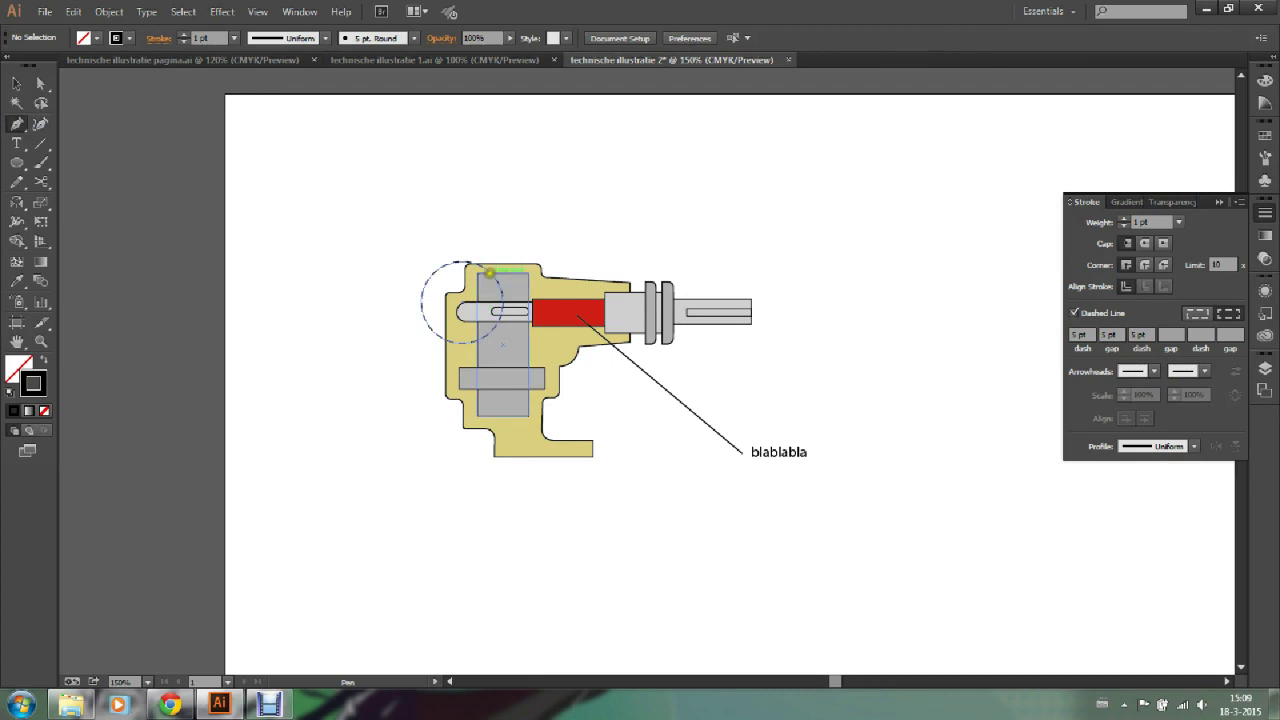
Step: Draw a dashed connector line from the detail circle toward the upper right
{"action": "left_click", "coordinate": [489, 271]}
{"action": "left_click", "coordinate": [741, 182]}
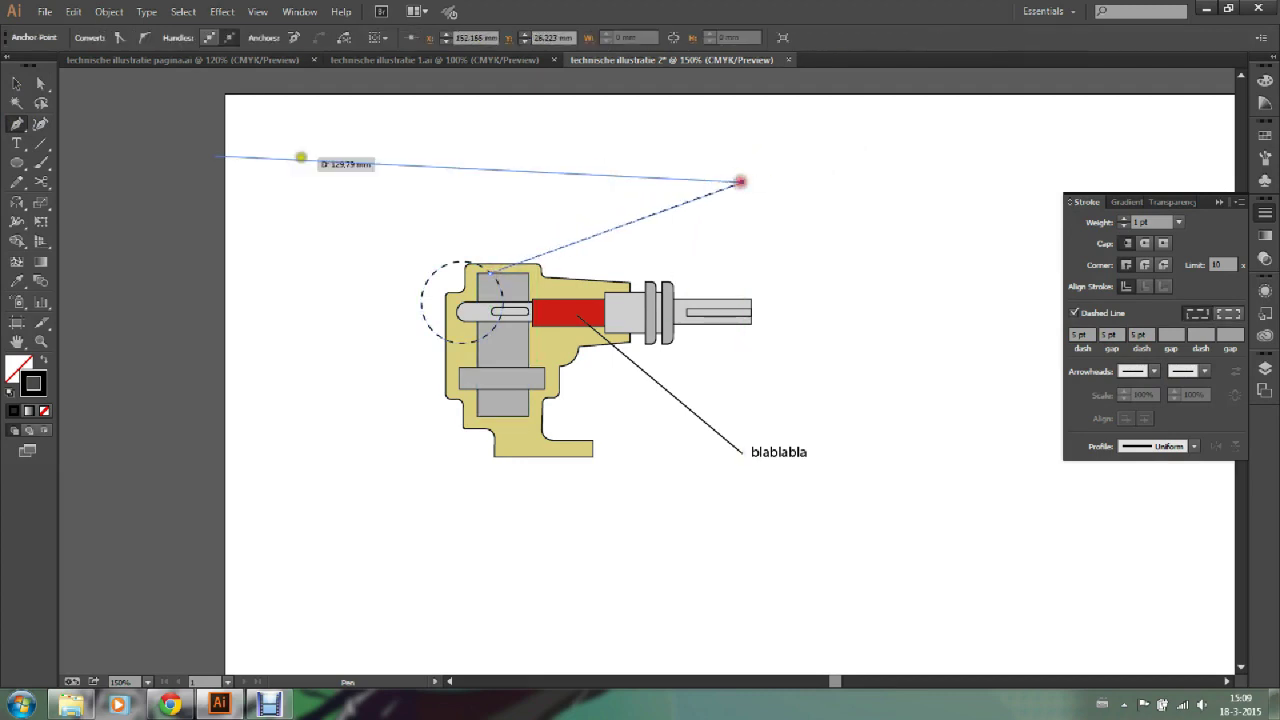
{"action": "left_click", "coordinate": [16, 83]}
{"action": "left_click", "coordinate": [204, 154]}
Step: Add a larger solid-outlined circle at the connector's upper-right end
{"action": "left_click", "coordinate": [16, 162]}
{"action": "left_click_drag", "start_coordinate": [740, 131], "coordinate": [909, 267]}
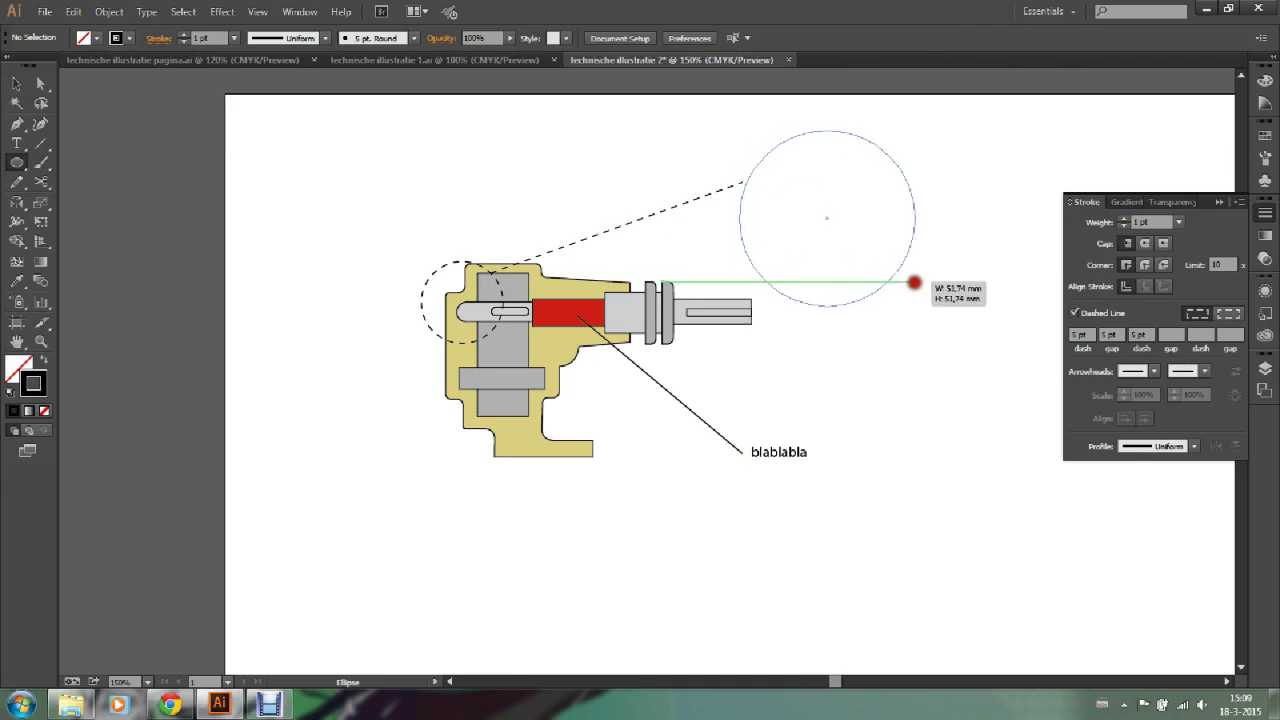
{"action": "left_click", "coordinate": [16, 83]}
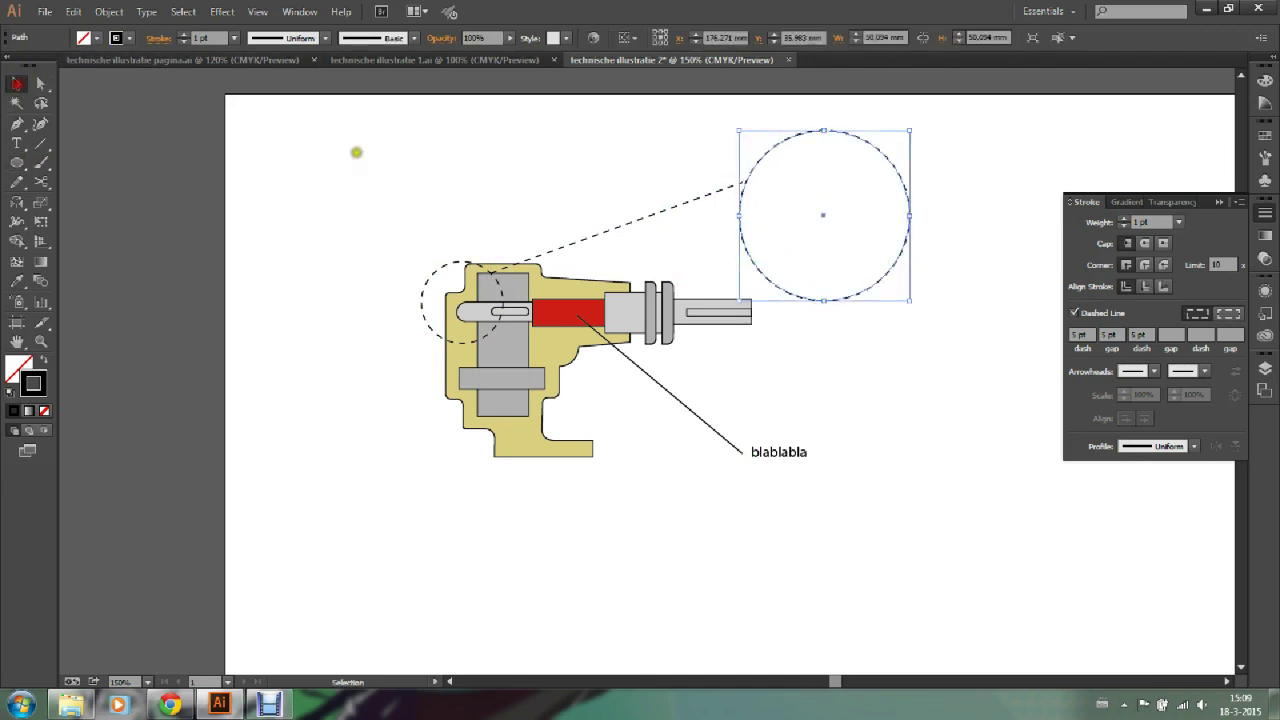
{"action": "left_click", "coordinate": [1072, 313]}
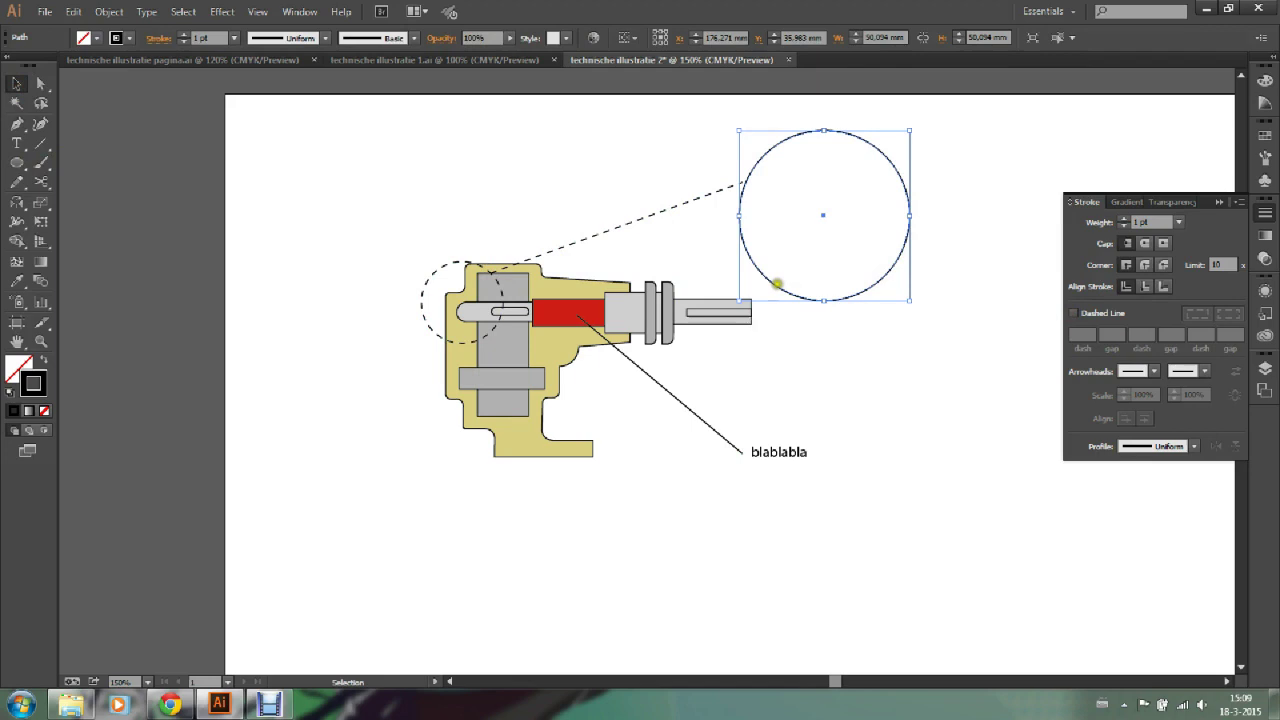
{"action": "left_click_drag", "start_coordinate": [890, 160], "coordinate": [891, 151]}
{"action": "left_click", "coordinate": [977, 208]}
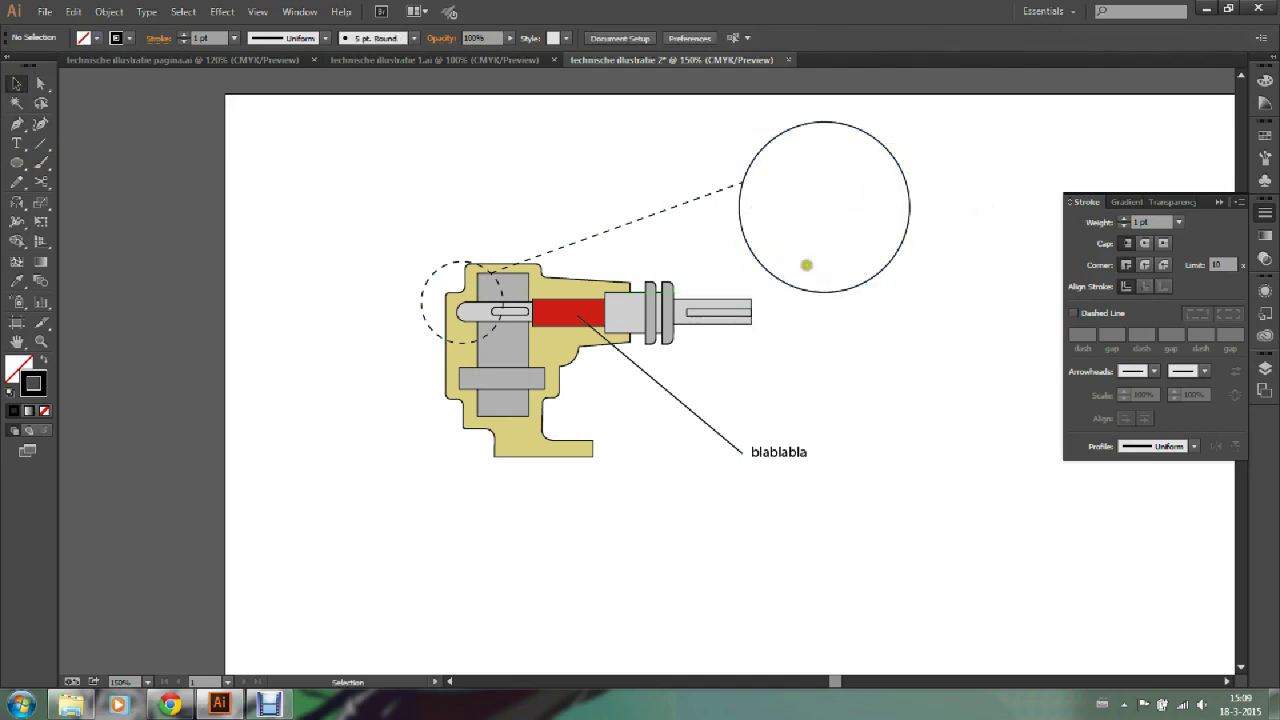